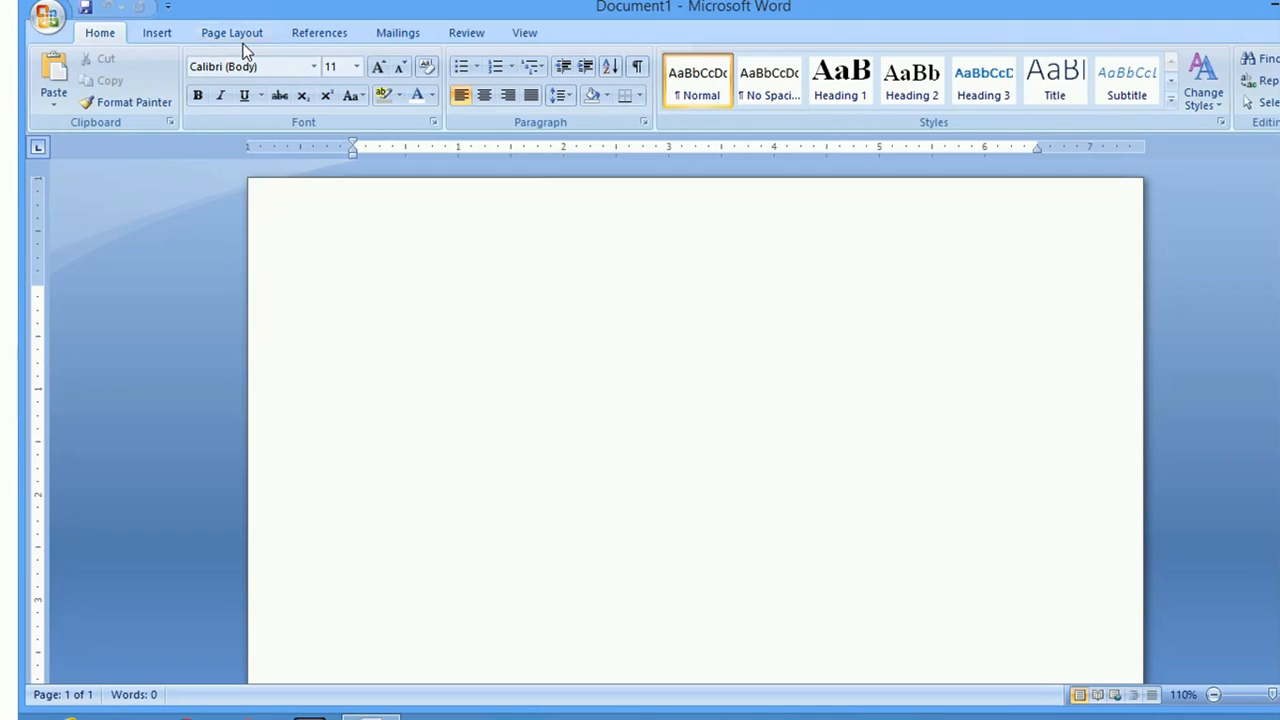
# Change the page size to A4
pyautogui.click(242, 36)
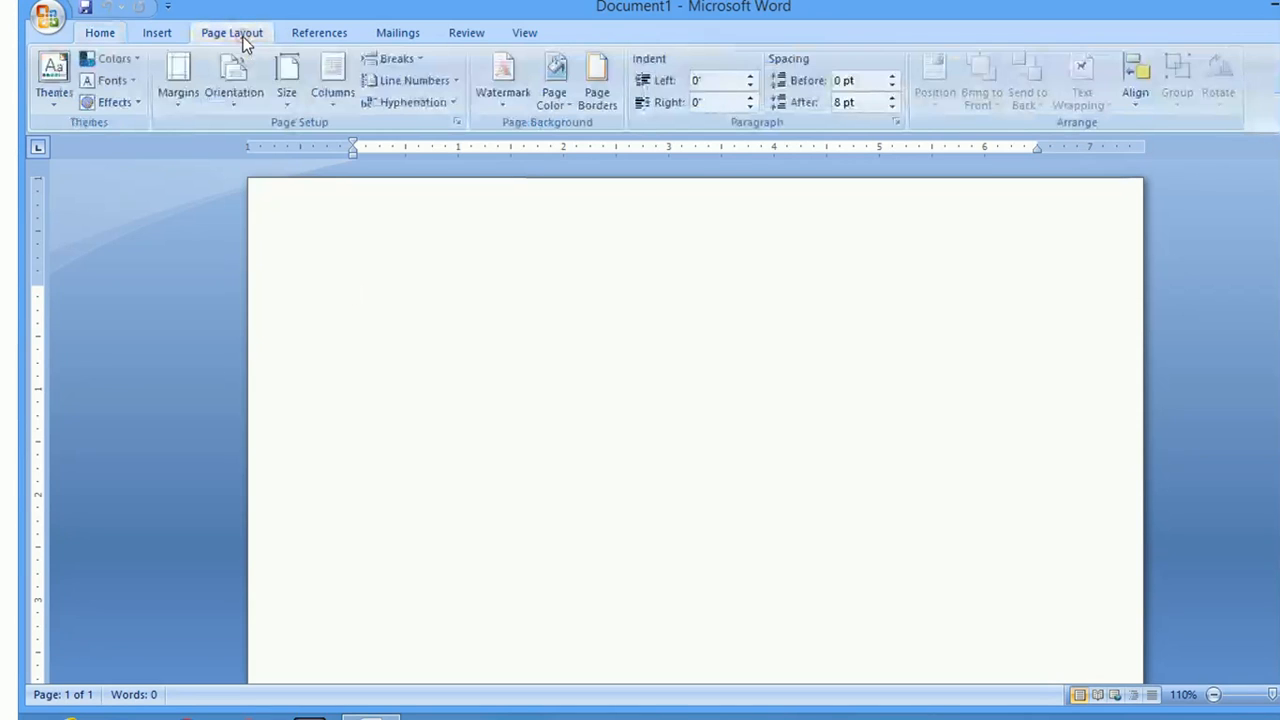
pyautogui.click(284, 99)
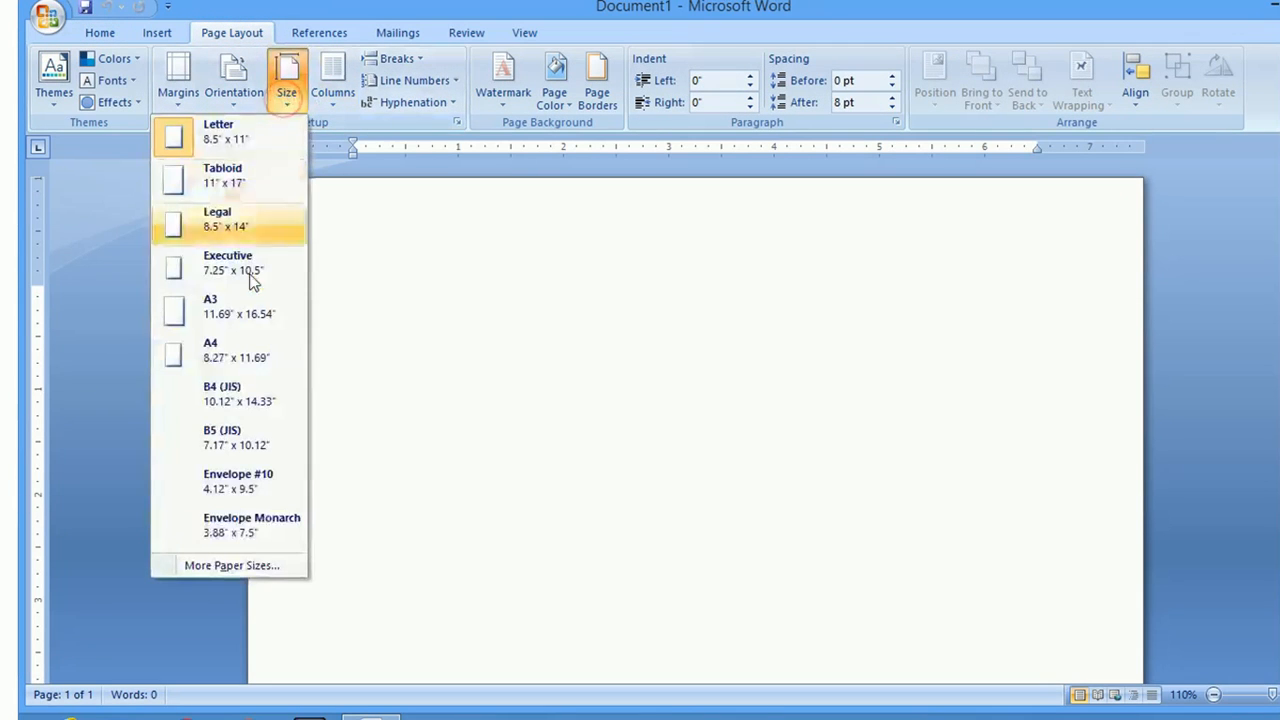
pyautogui.click(236, 347)
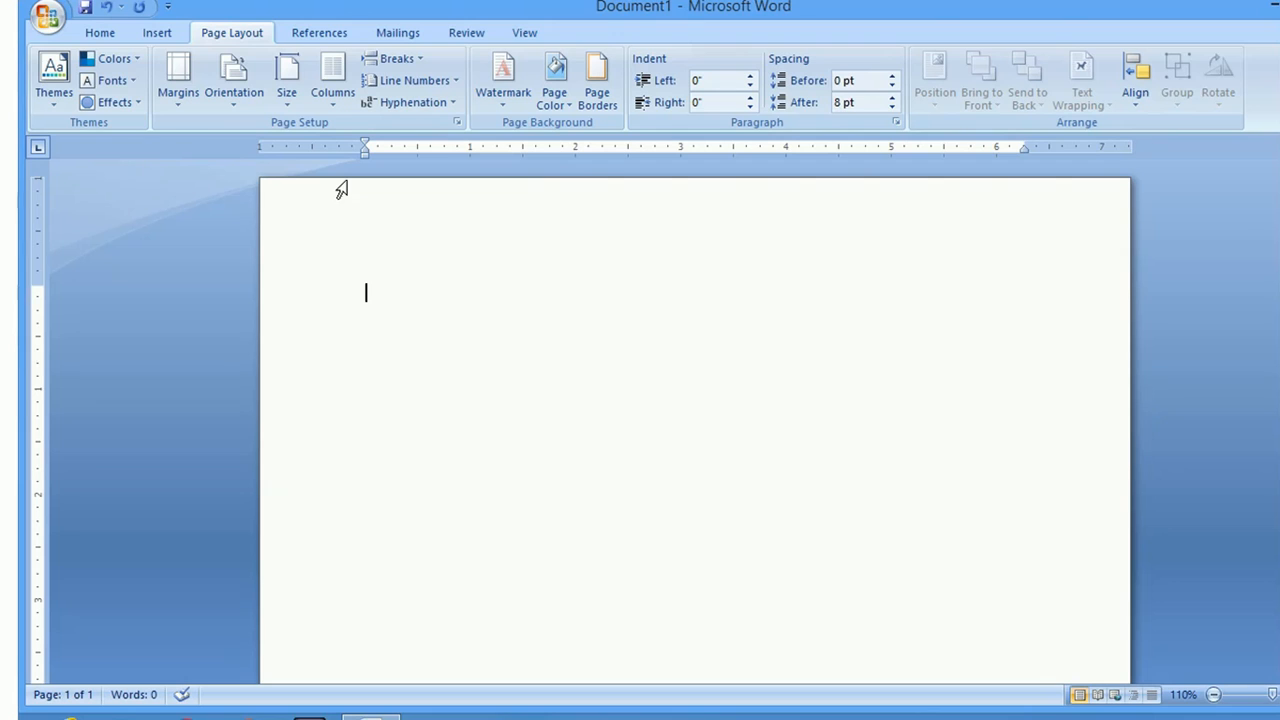
pyautogui.click(100, 32)
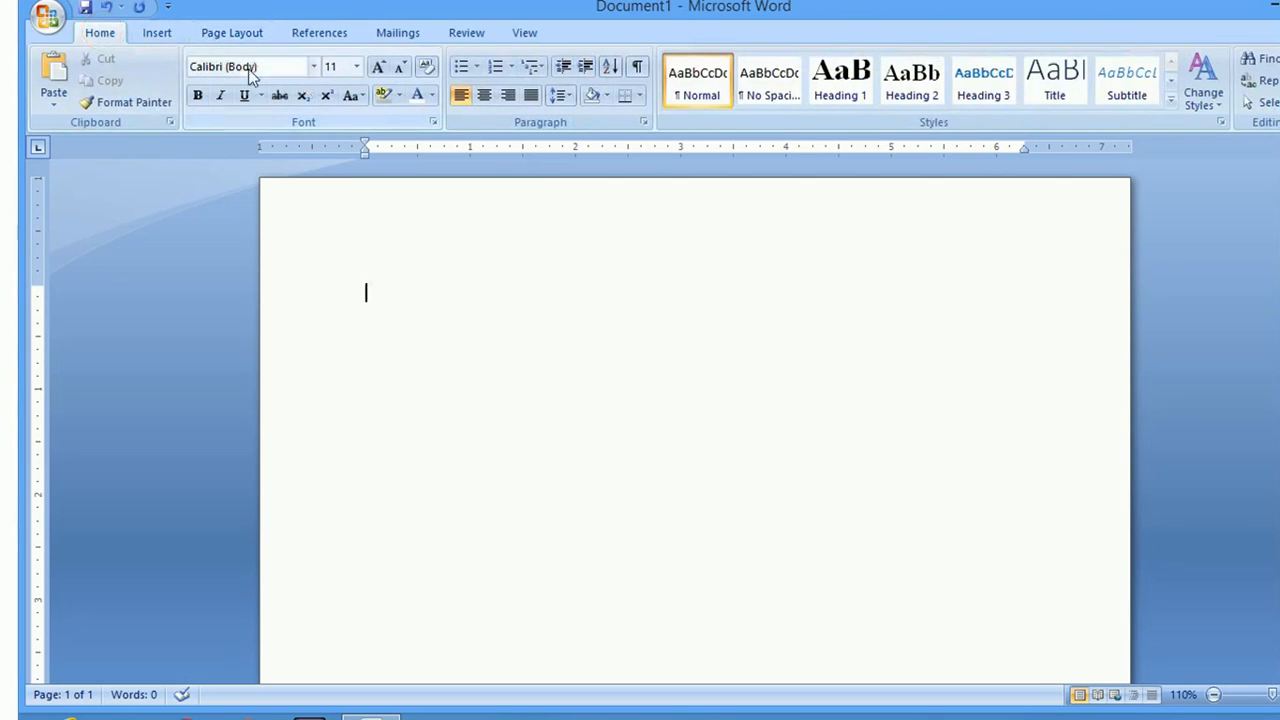
# Draw a tall rectangle down the page's left edge and give it the olive-green shape style
pyautogui.click(160, 31)
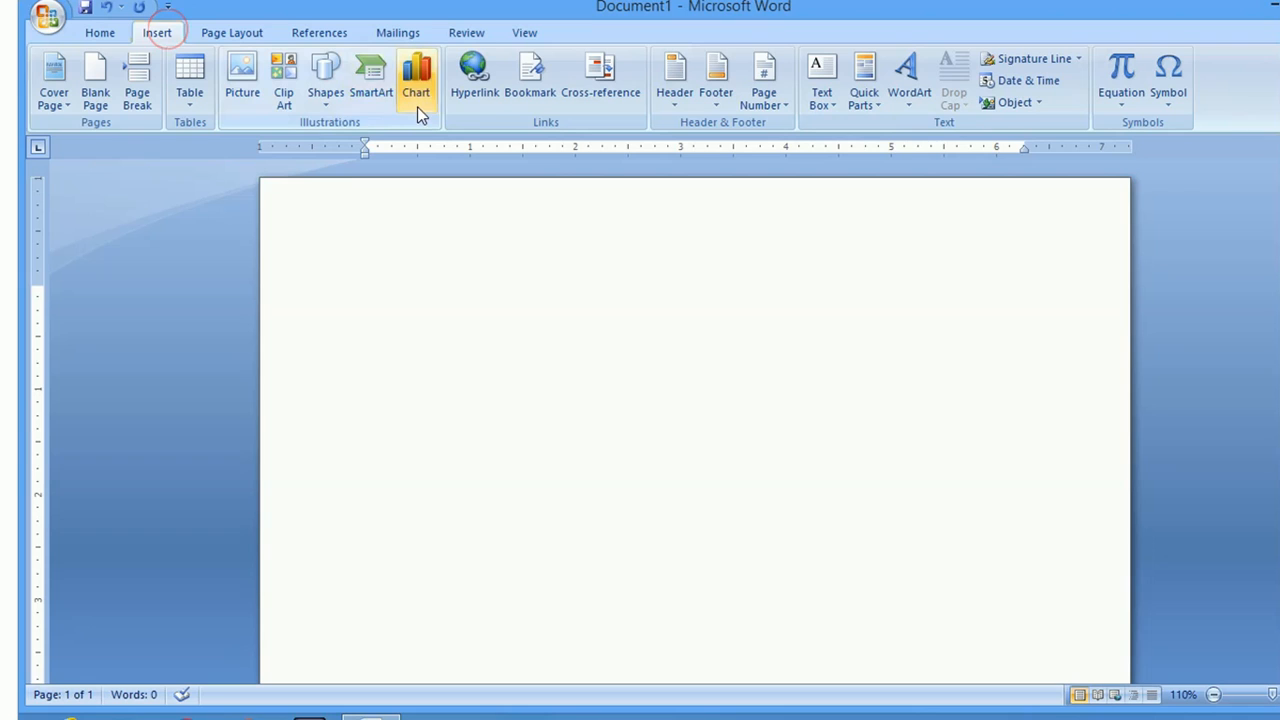
pyautogui.click(327, 101)
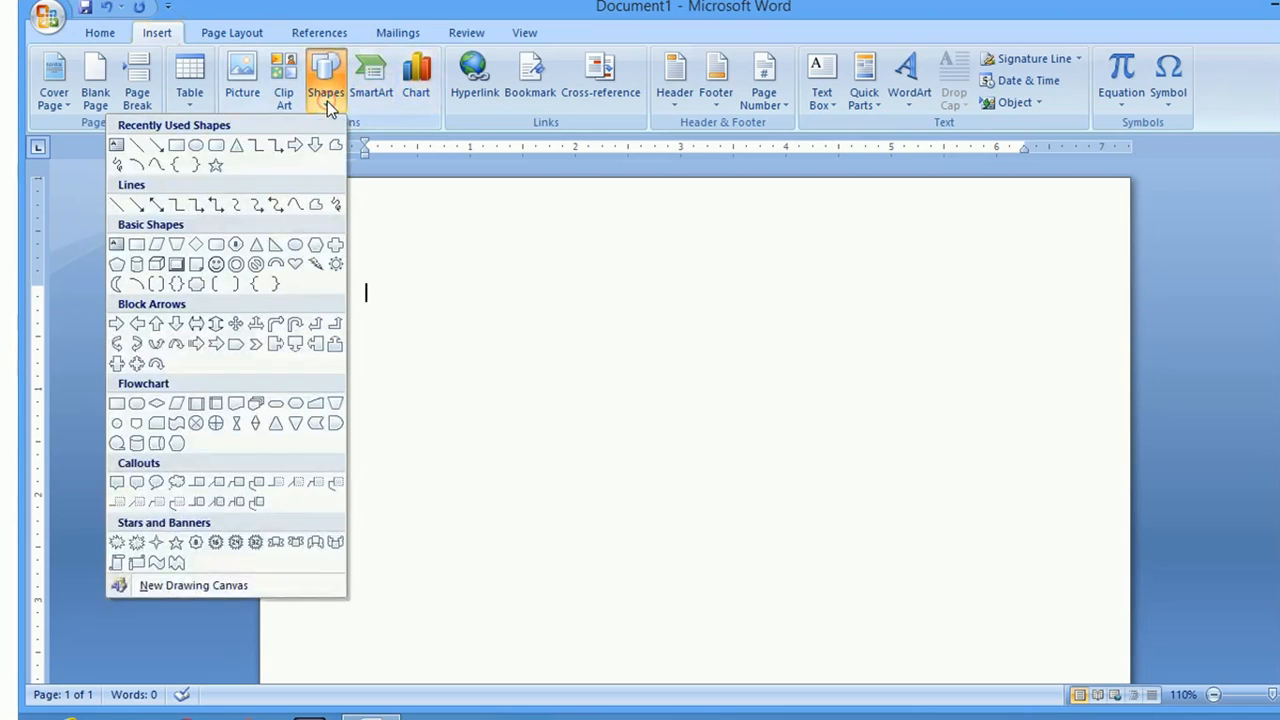
pyautogui.click(176, 147)
pyautogui.moveTo(260, 180)
pyautogui.mouseDown()
pyautogui.moveTo(351, 291)
pyautogui.moveTo(368, 705)
pyautogui.moveTo(359, 662)
pyautogui.mouseUp()
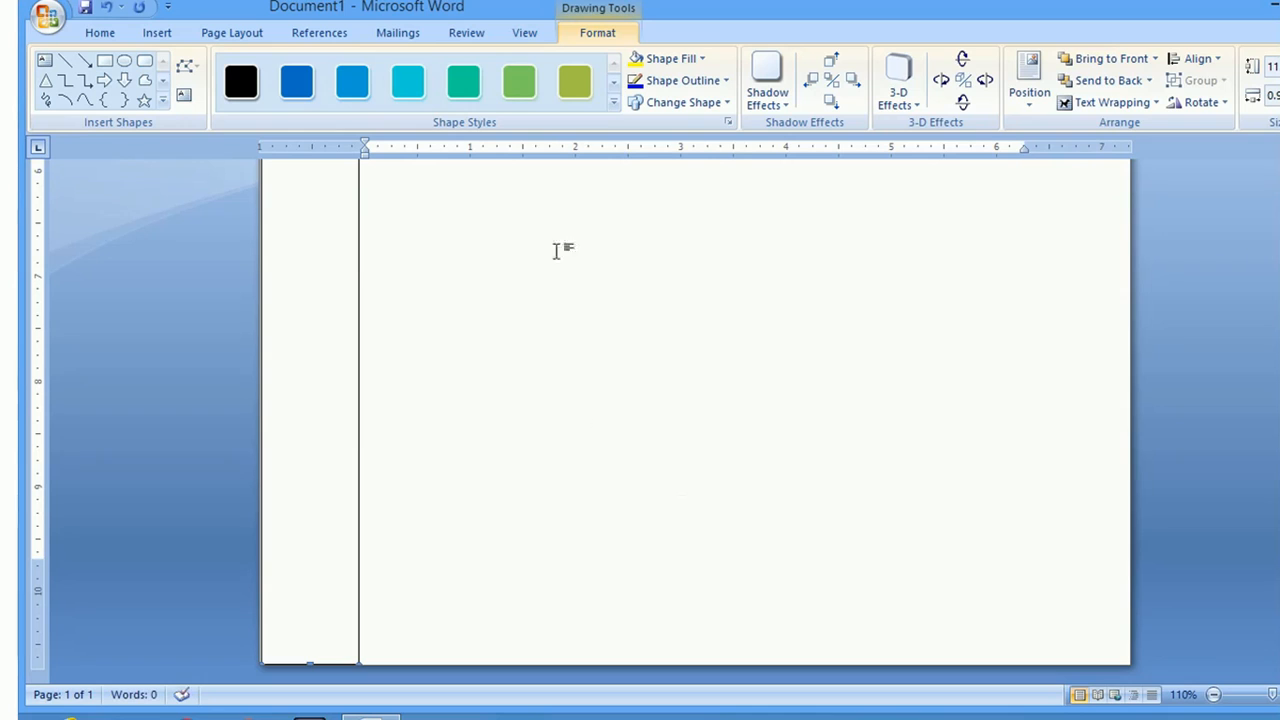
pyautogui.click(577, 87)
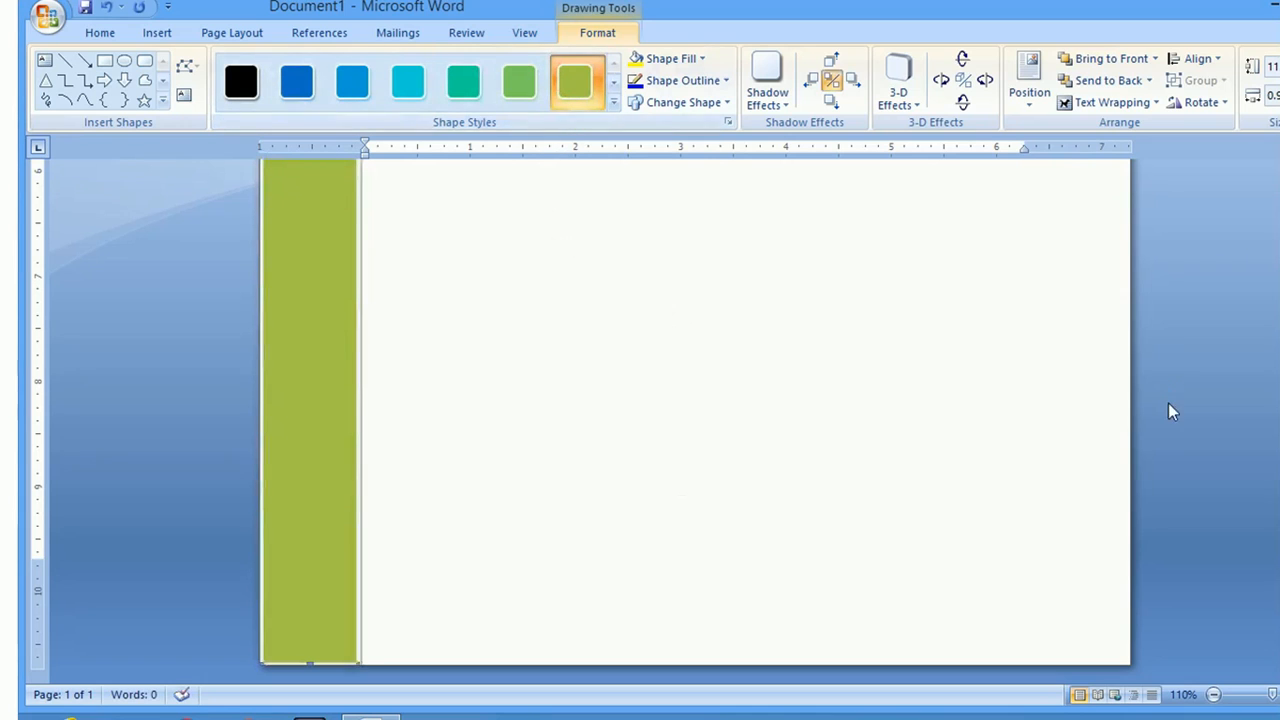
pyautogui.scroll(10, 695, 420)
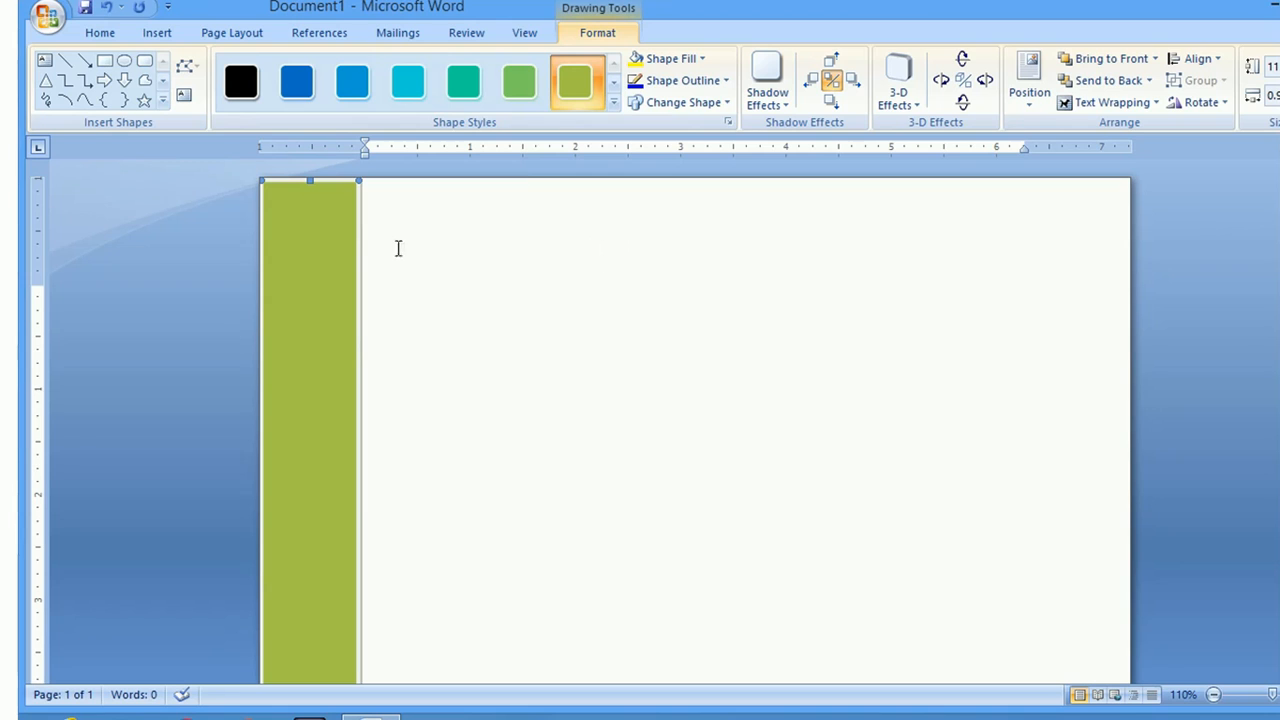
pyautogui.rightClick(331, 251)
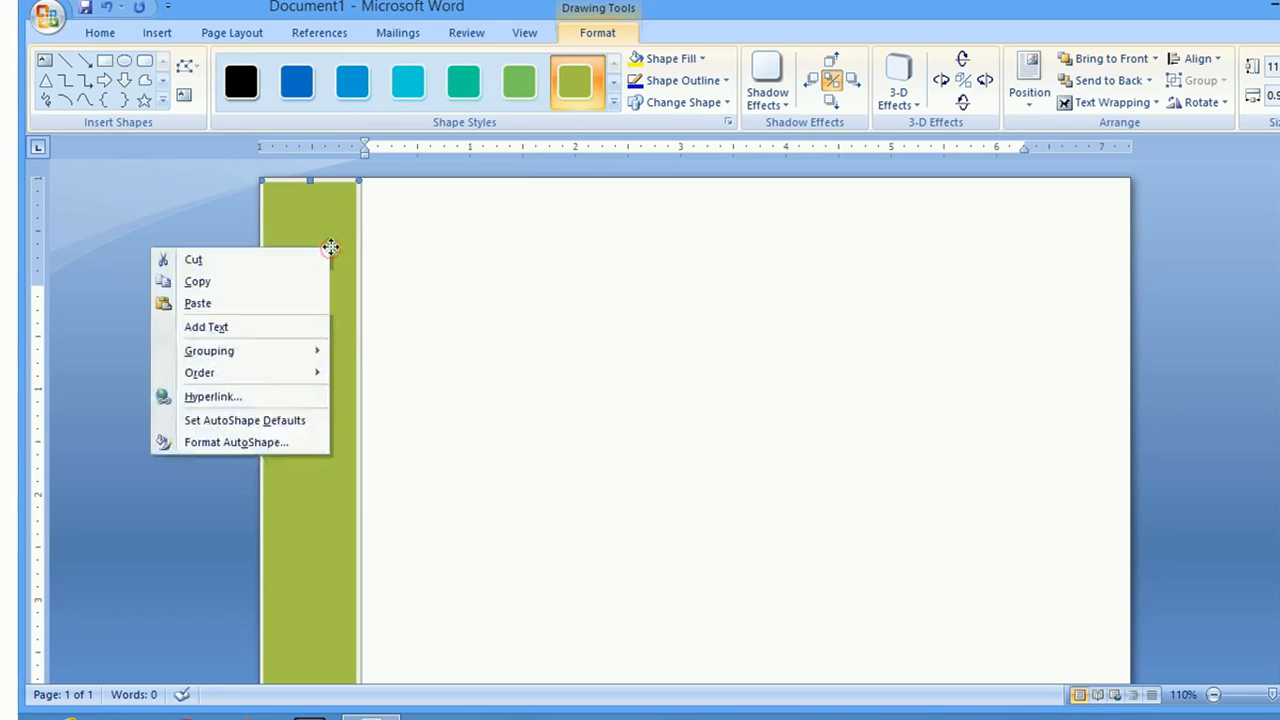
# Add text to the green rectangle and set it to bold 36 pt Times New Roman
pyautogui.click(227, 330)
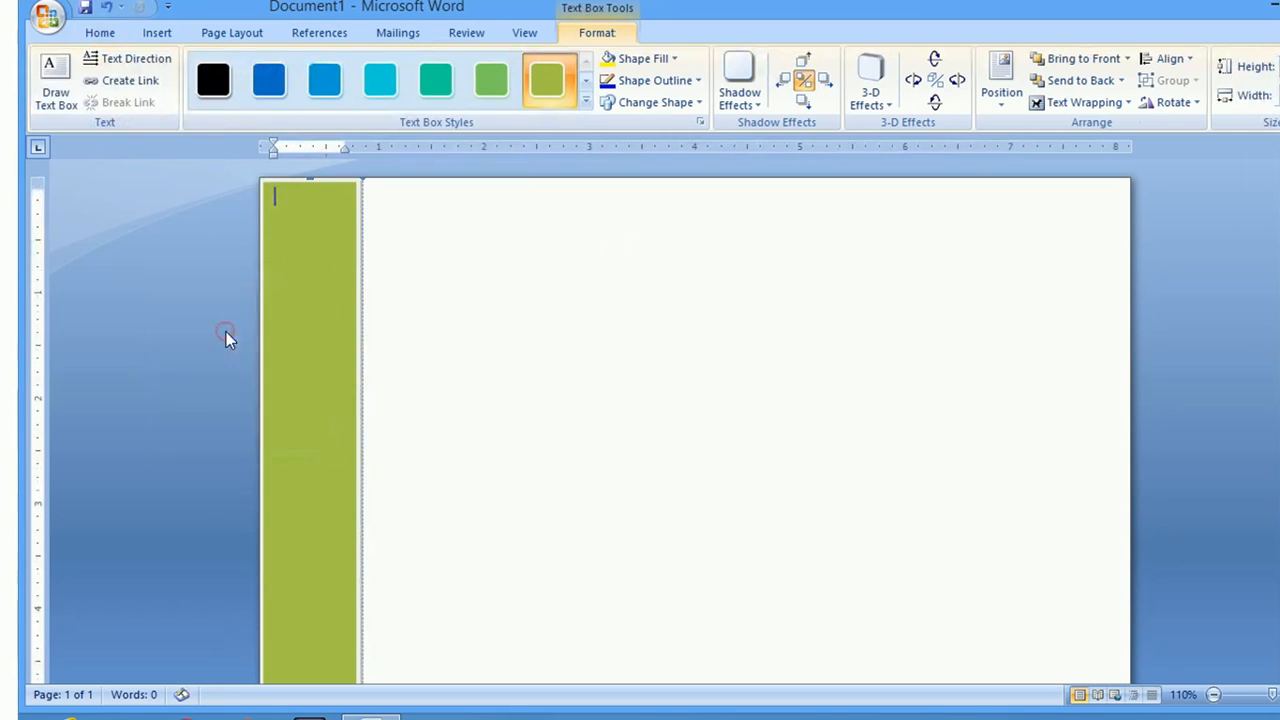
pyautogui.rightClick(308, 204)
pyautogui.click(159, 151)
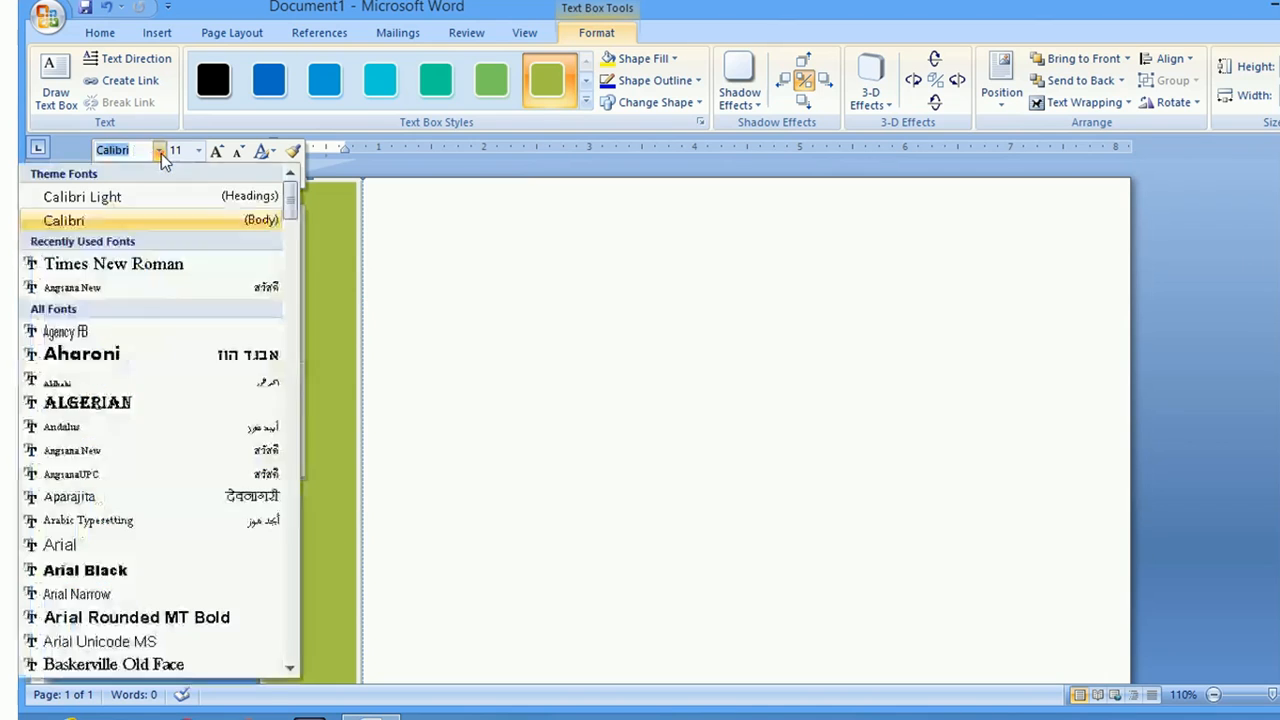
pyautogui.click(143, 271)
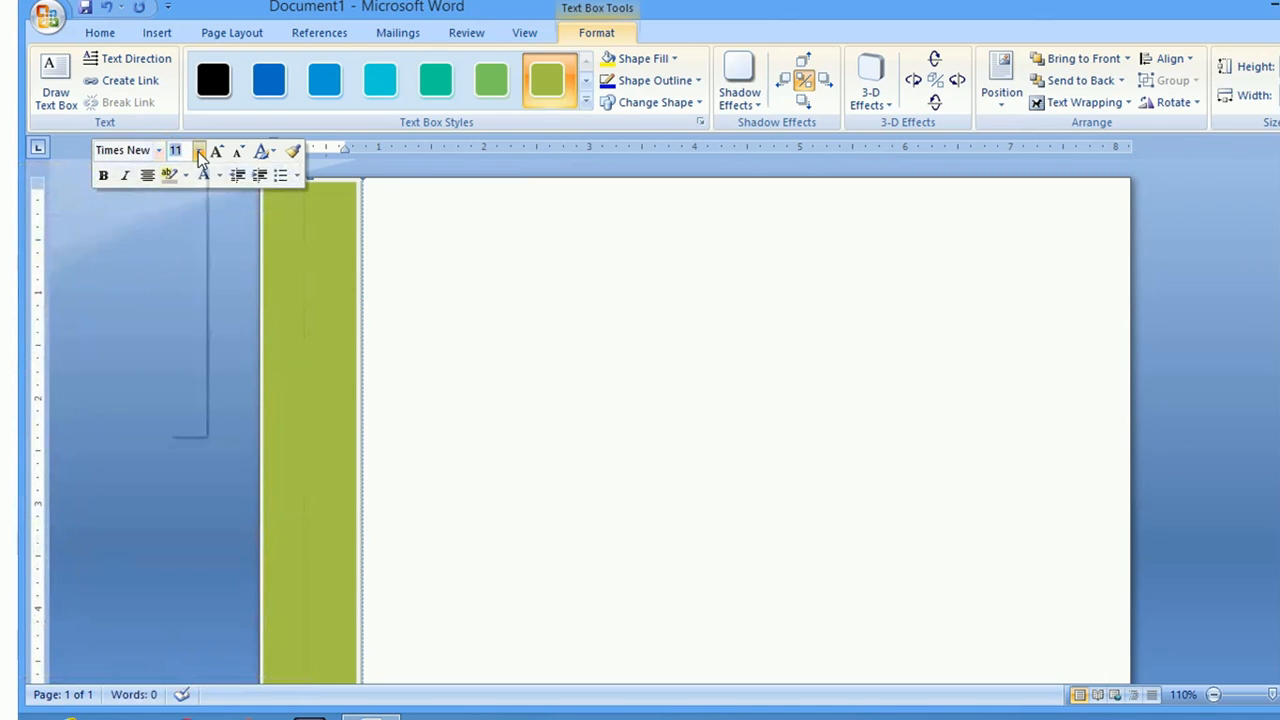
pyautogui.click(199, 152)
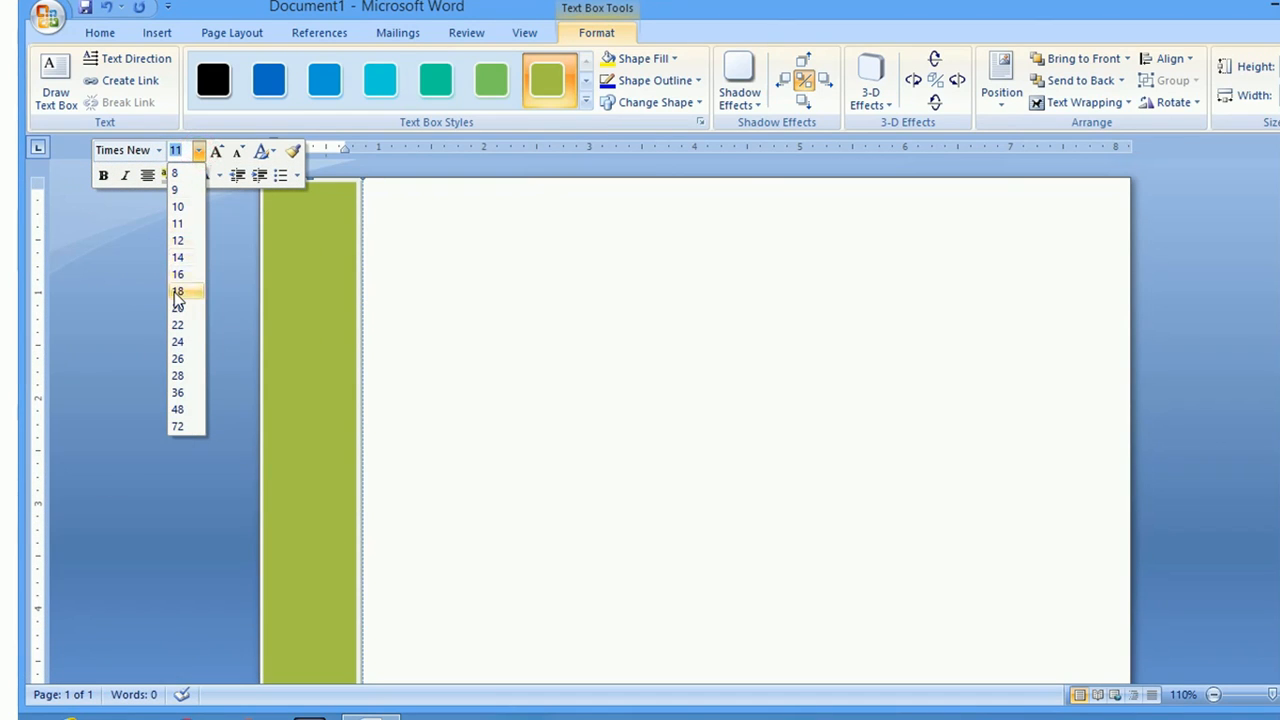
pyautogui.click(181, 392)
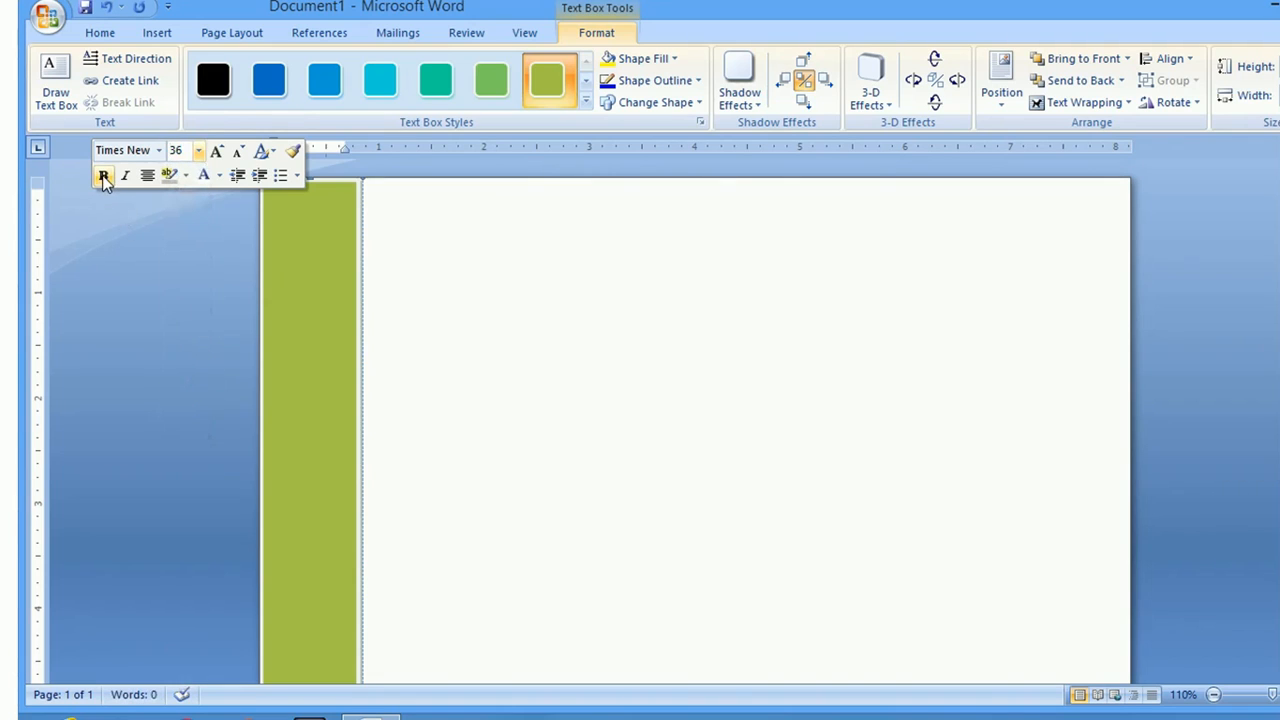
pyautogui.click(104, 177)
# Make the rectangle's font colour white, leaving the text area empty
pyautogui.write('C')
pyautogui.press('BackSpace')
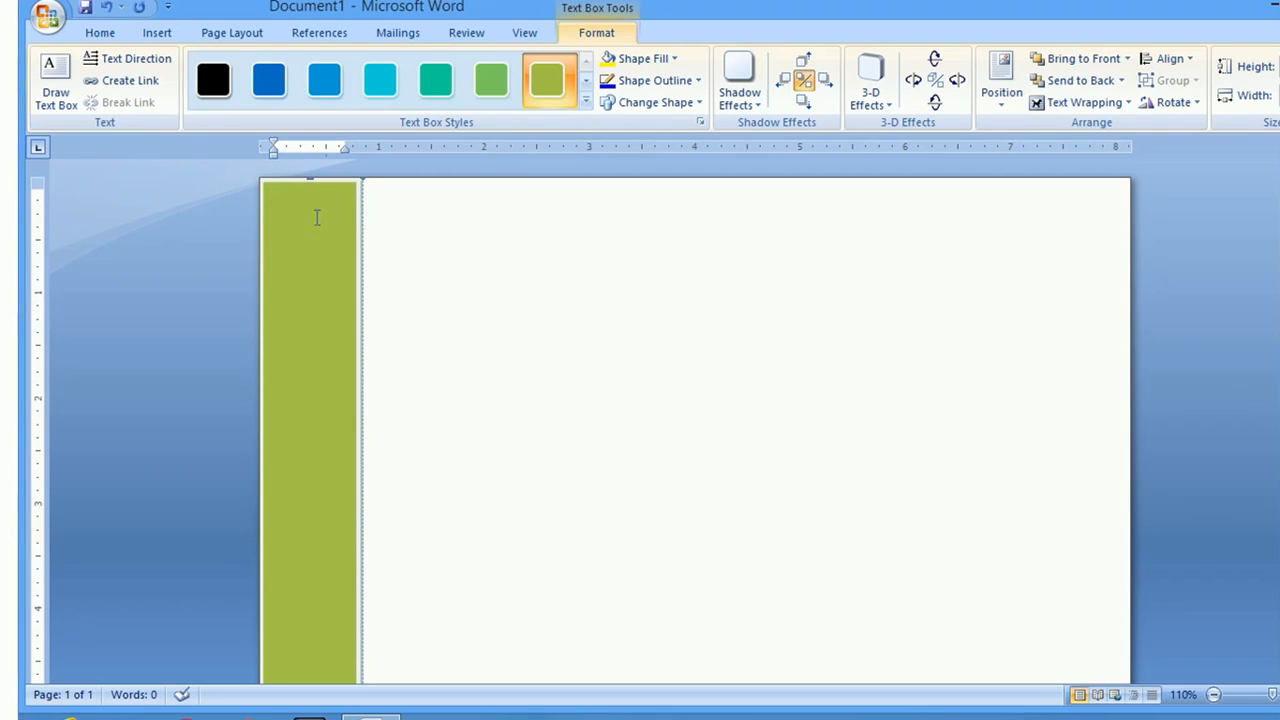
pyautogui.rightClick(316, 217)
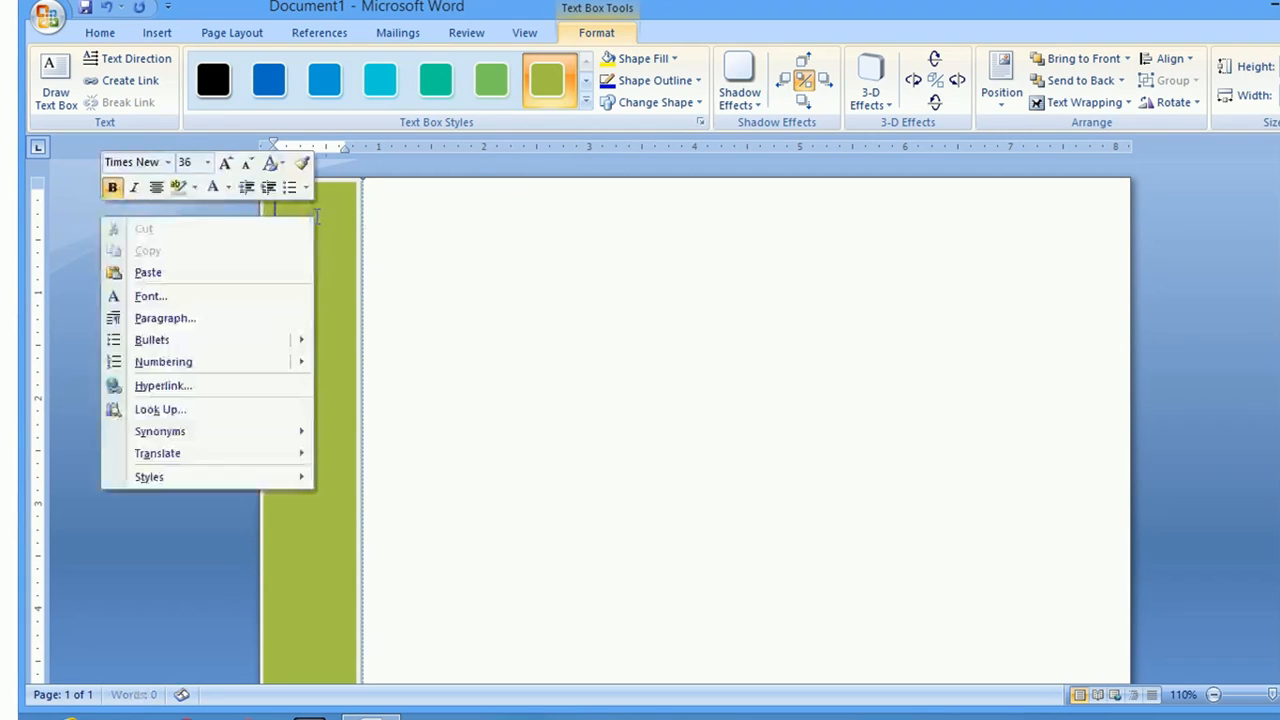
pyautogui.click(229, 190)
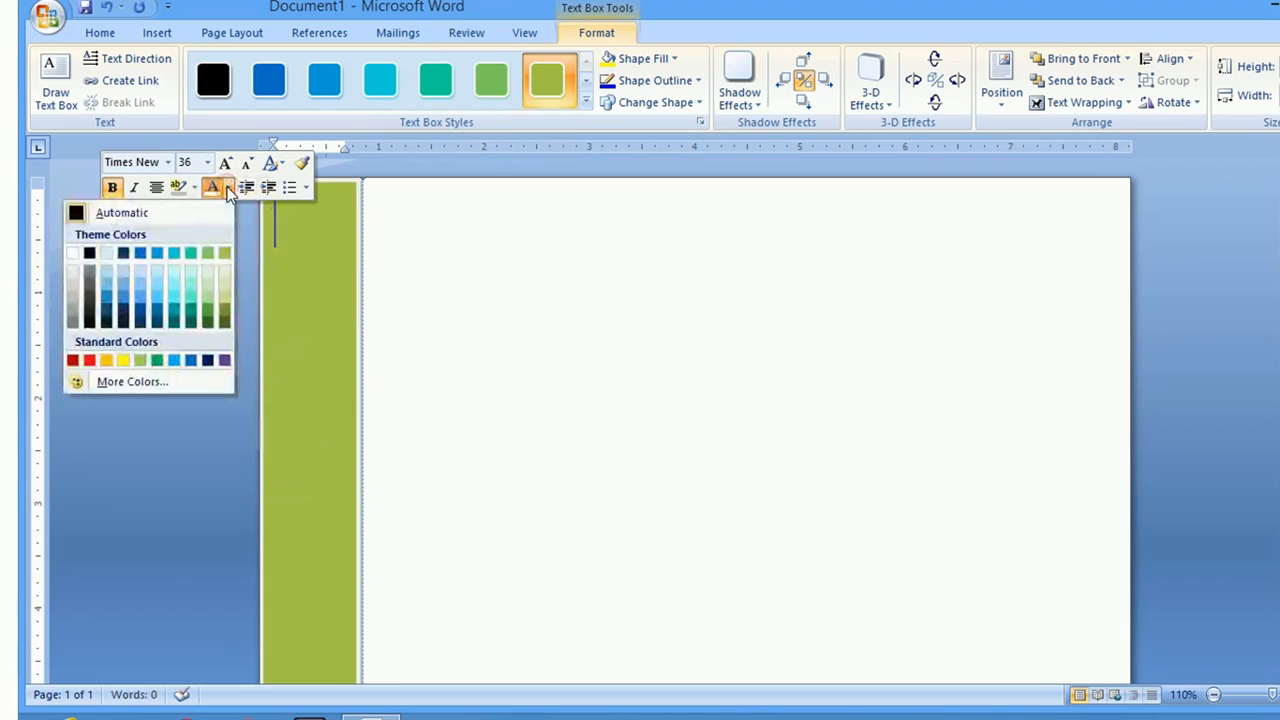
pyautogui.click(72, 252)
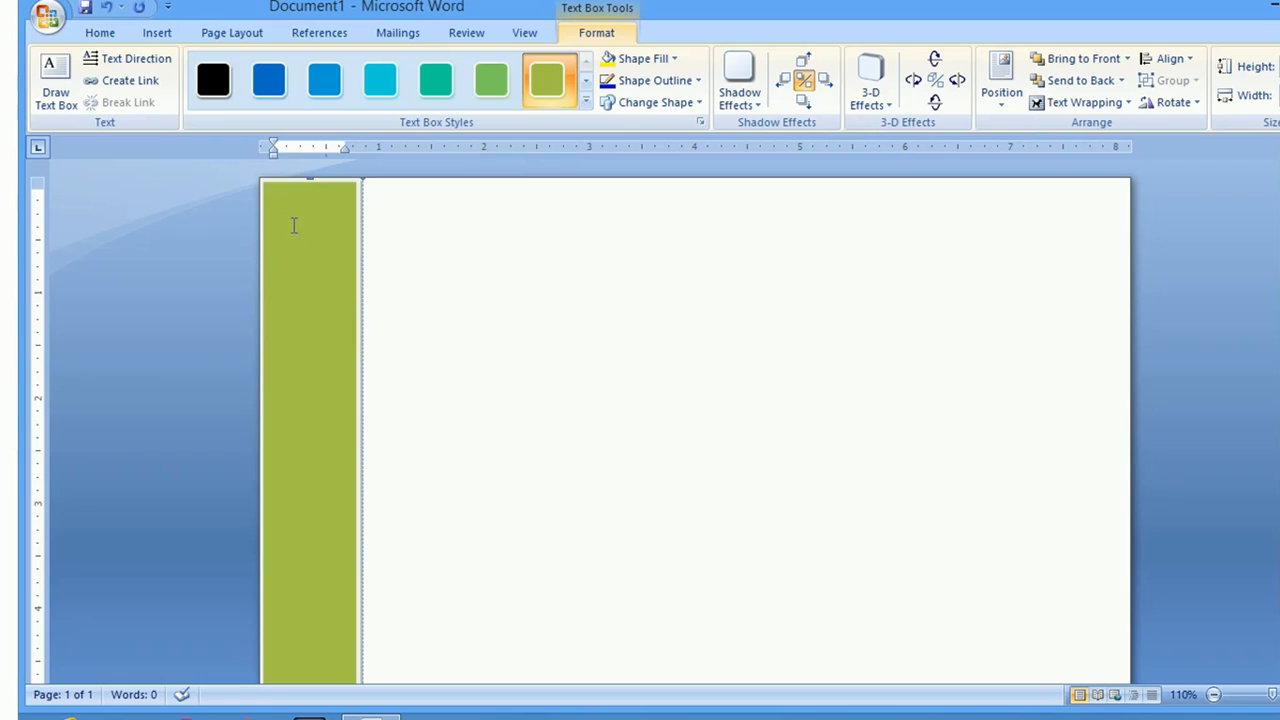
# Type CURRICULUM down the green strip, one letter per line
pyautogui.write('C')
pyautogui.press('Return')
pyautogui.write('u')
pyautogui.press('Return')
pyautogui.write('r')
pyautogui.press('Return')
pyautogui.write('r')
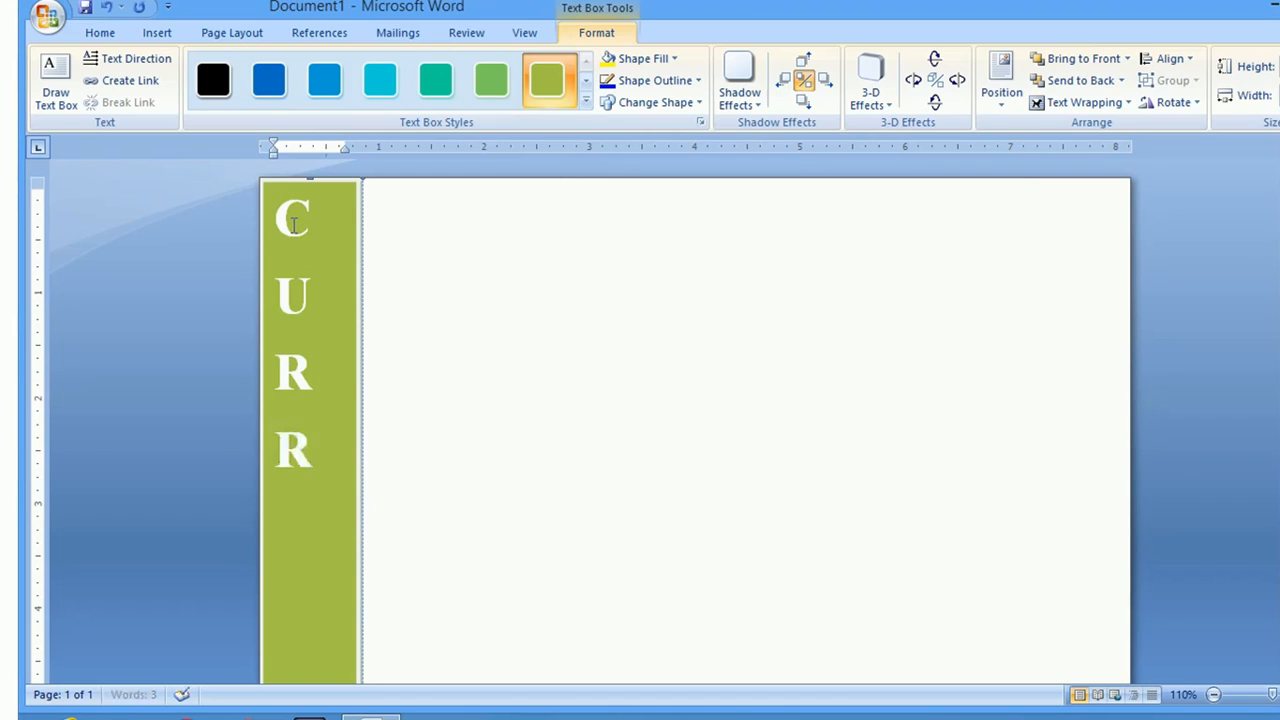
pyautogui.press('Return')
pyautogui.write('i')
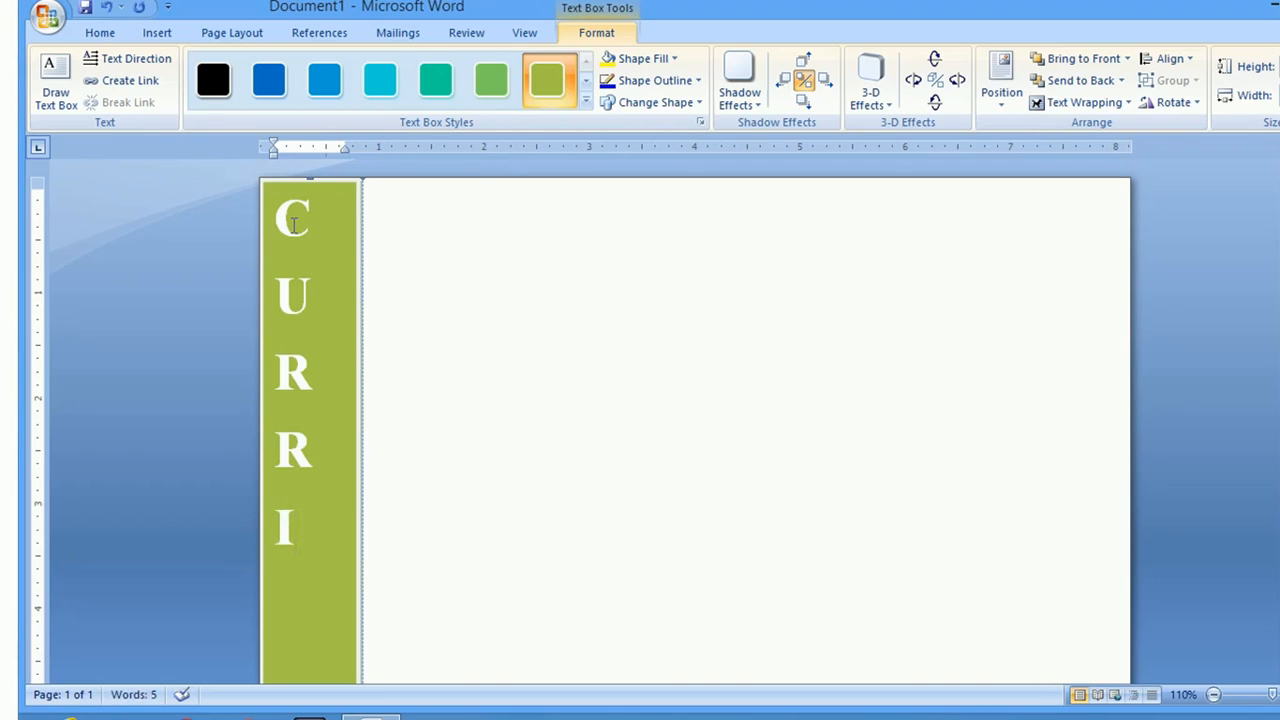
pyautogui.write('c')
pyautogui.press('Return')
pyautogui.write('u')
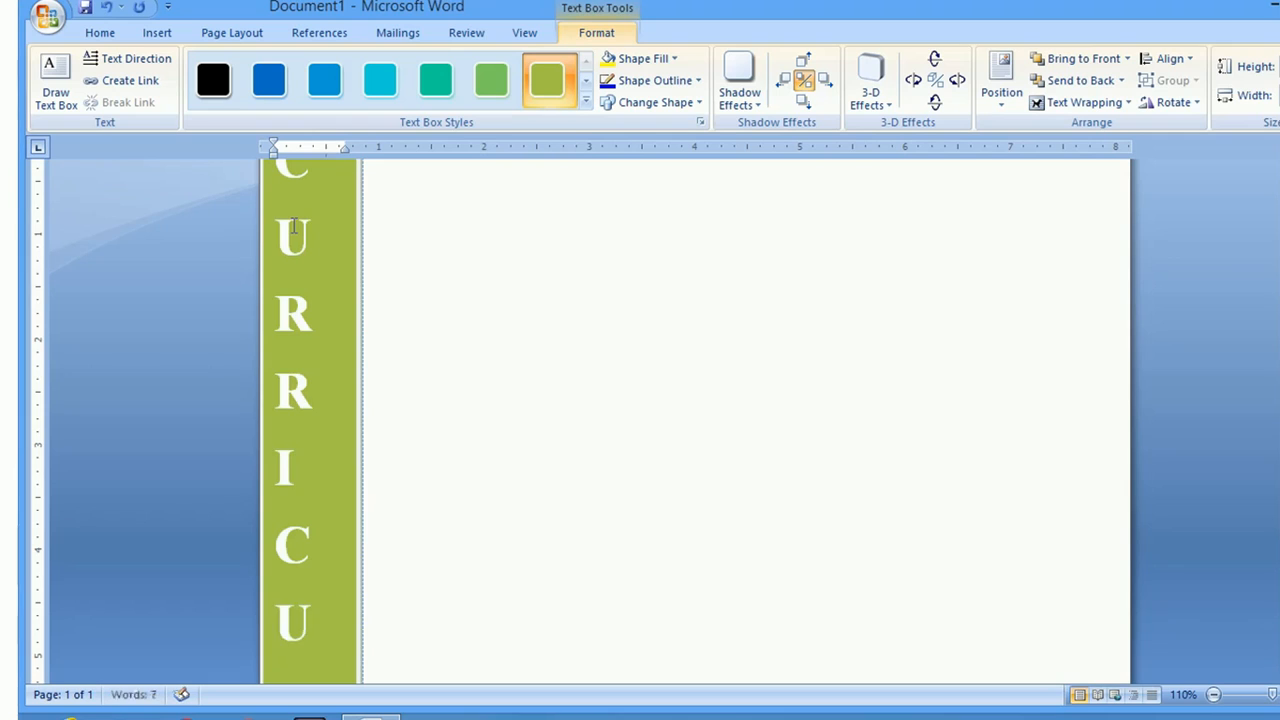
pyautogui.write('l')
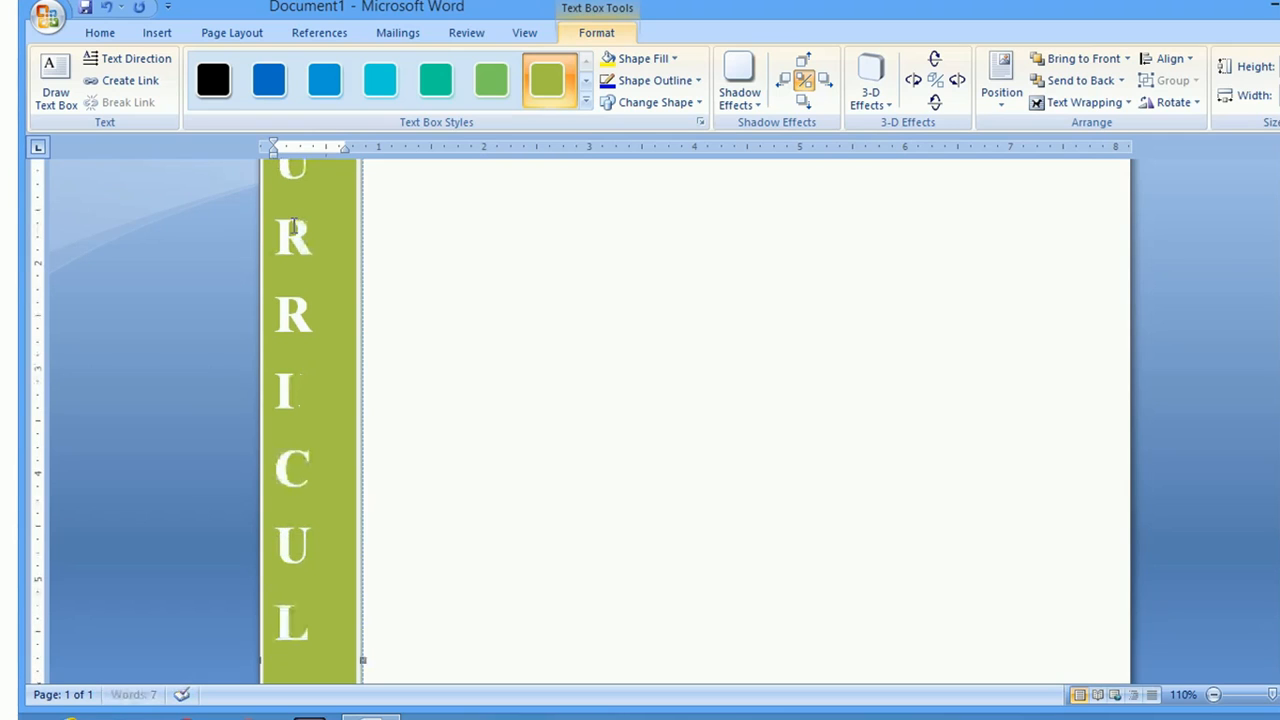
pyautogui.press('Return')
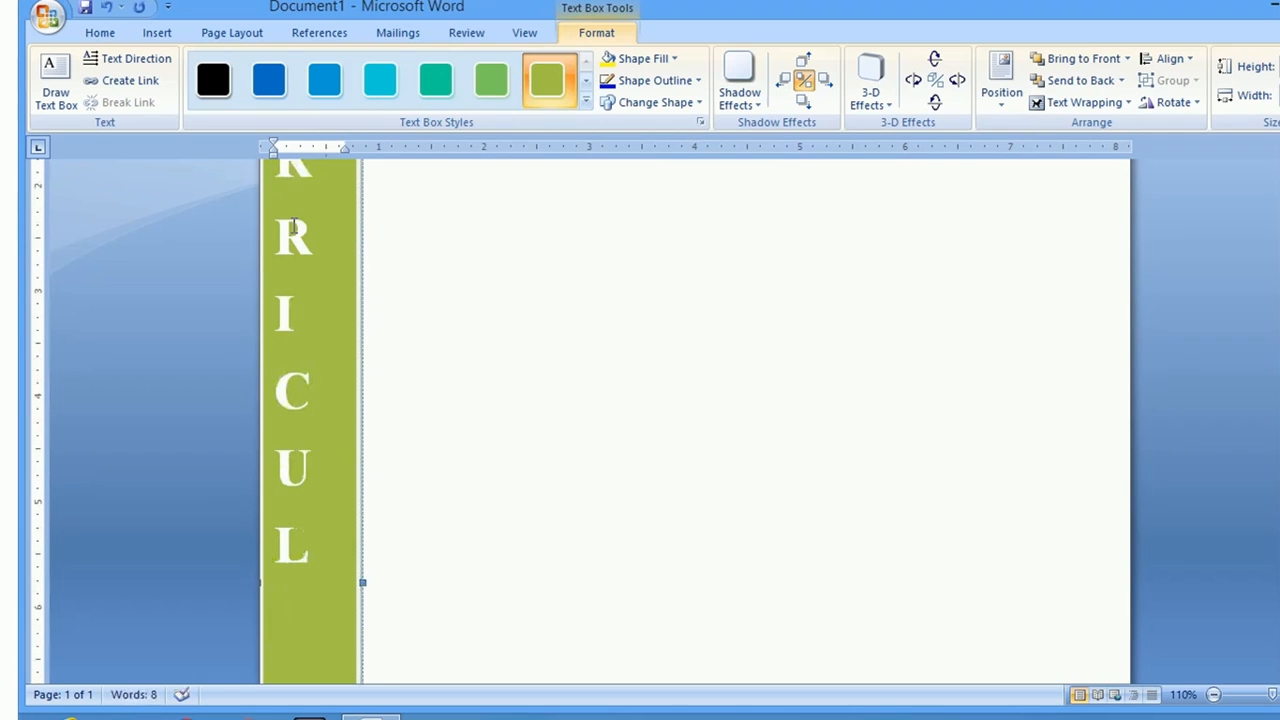
pyautogui.write('u')
pyautogui.press('Return')
pyautogui.write('m')
pyautogui.press('Return')
# Continue with VITAE below, one letter per line
pyautogui.write('c')
pyautogui.press('BackSpace')
pyautogui.write('v')
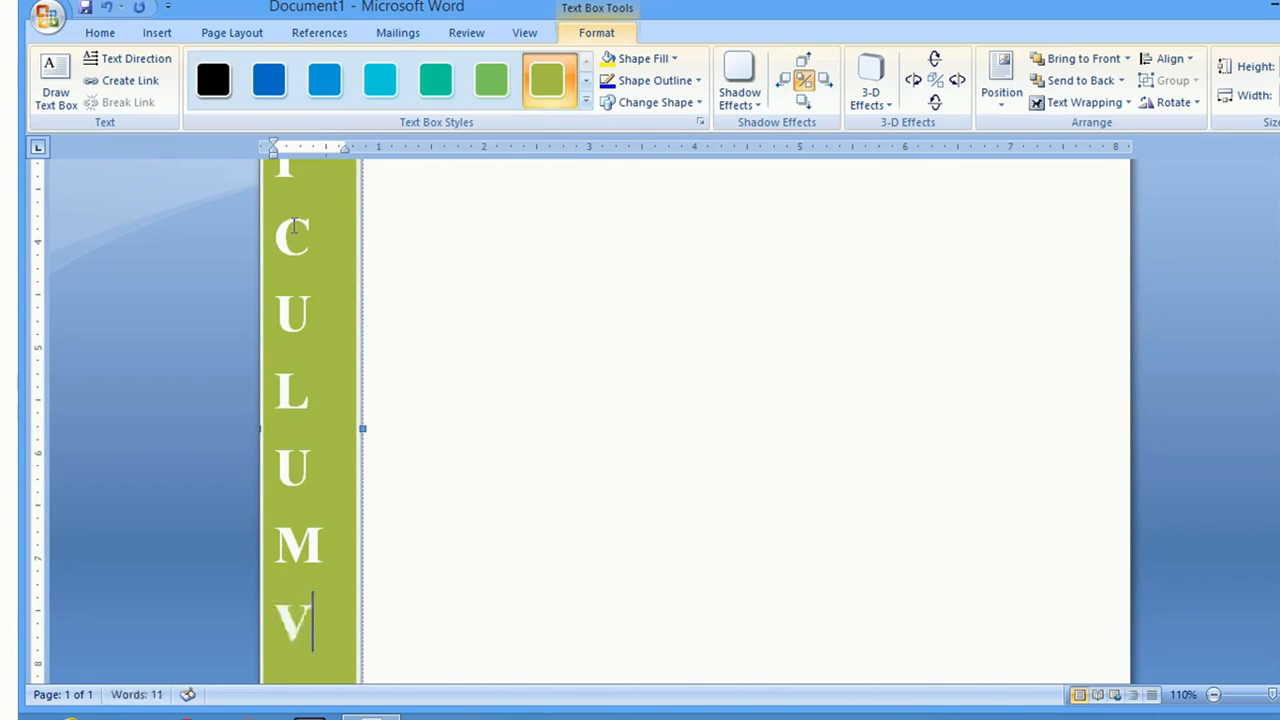
pyautogui.press('Return')
pyautogui.write('i')
pyautogui.press('Return')
pyautogui.write('t')
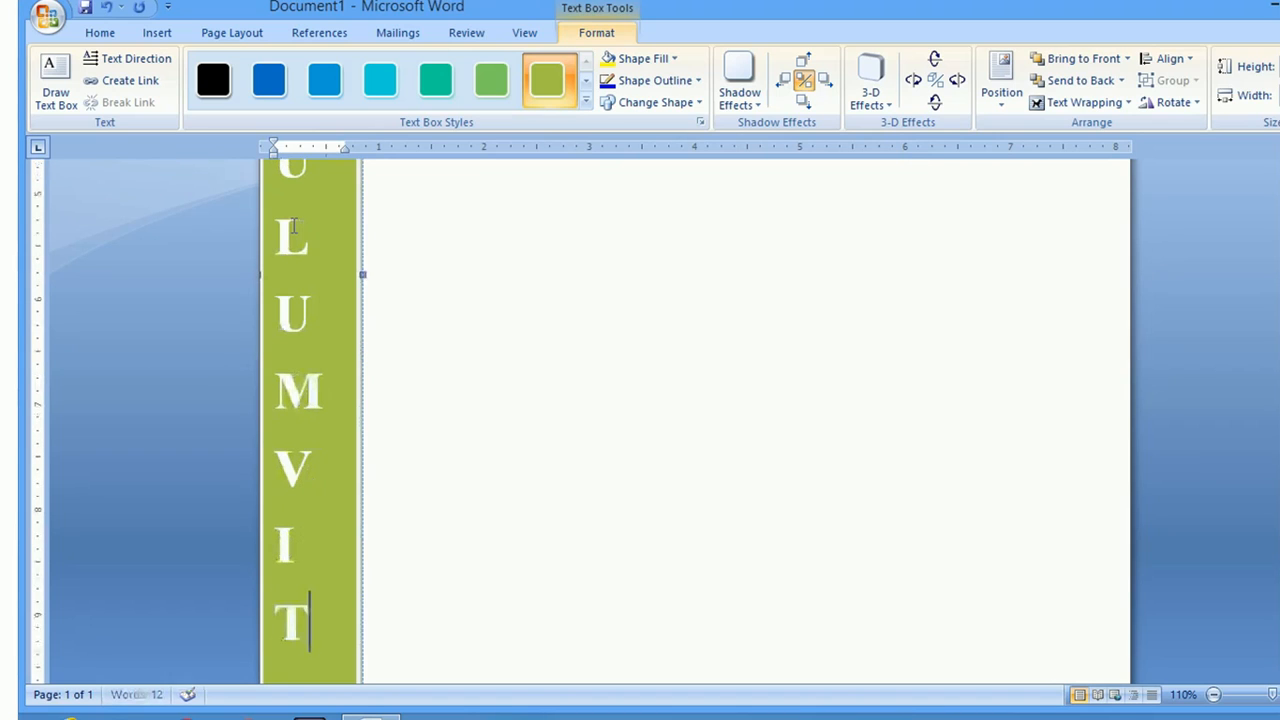
pyautogui.press('Return')
pyautogui.write('a')
pyautogui.press('Return')
pyautogui.write('e')
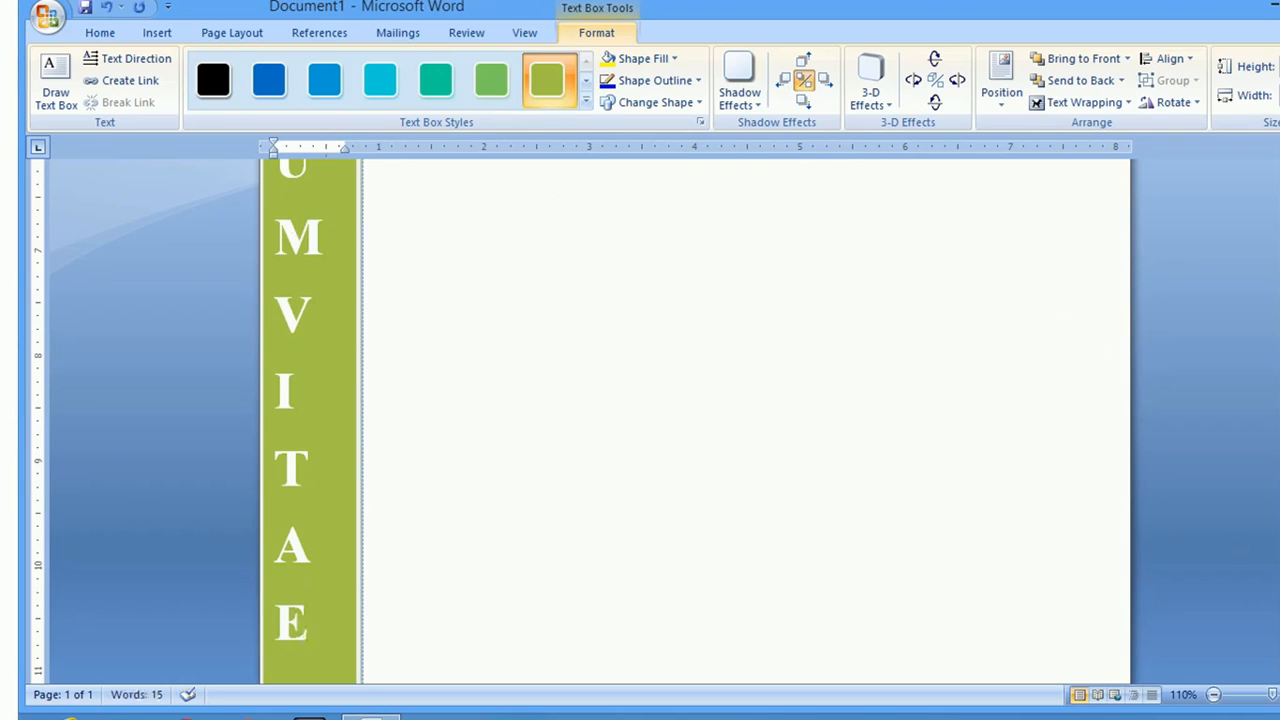
pyautogui.click(321, 249)
# Add a blank line between M and V and centre all the sidebar letters
pyautogui.press('Return')
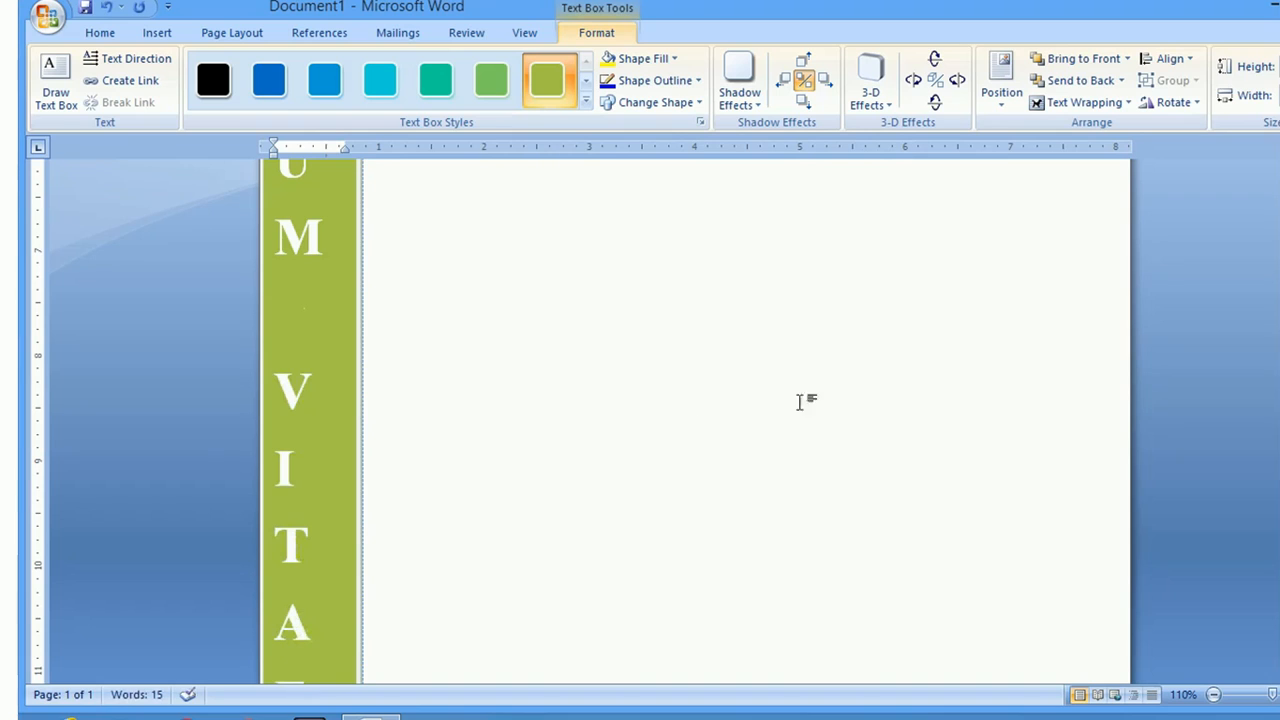
pyautogui.moveTo(317, 661); pyautogui.dragTo(275, 580)
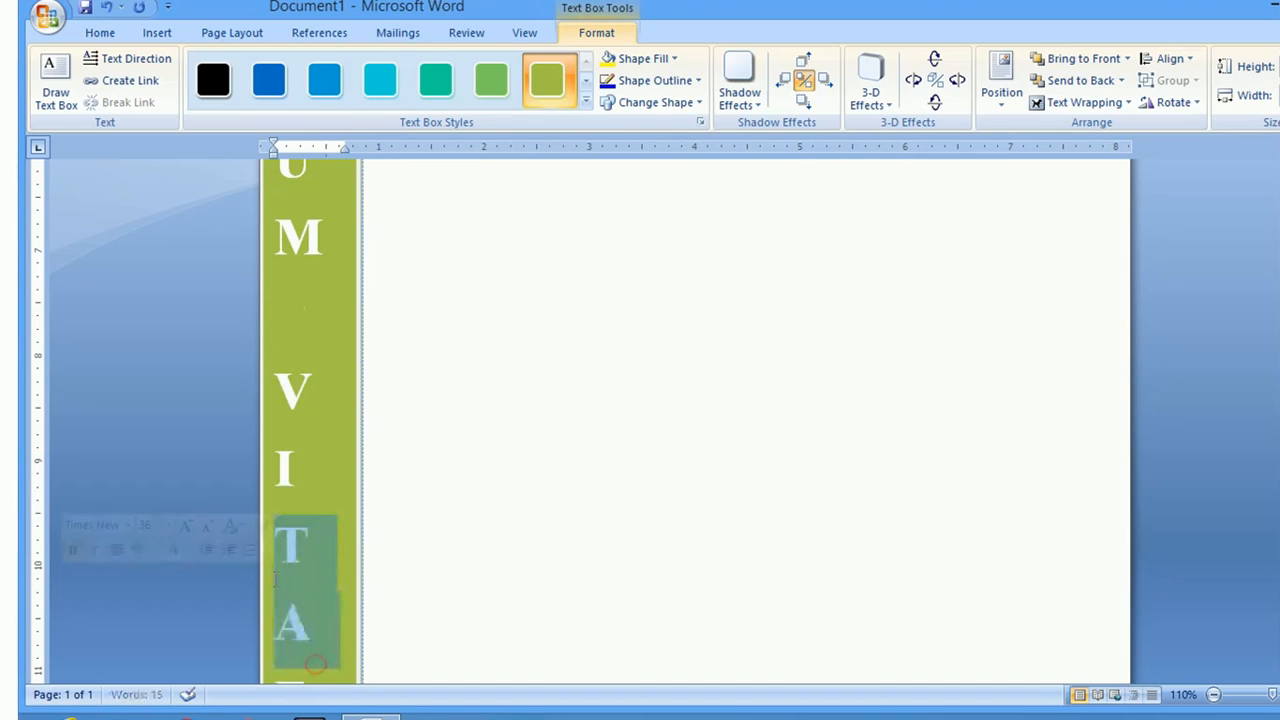
pyautogui.hotkey('ctrl', 'a')
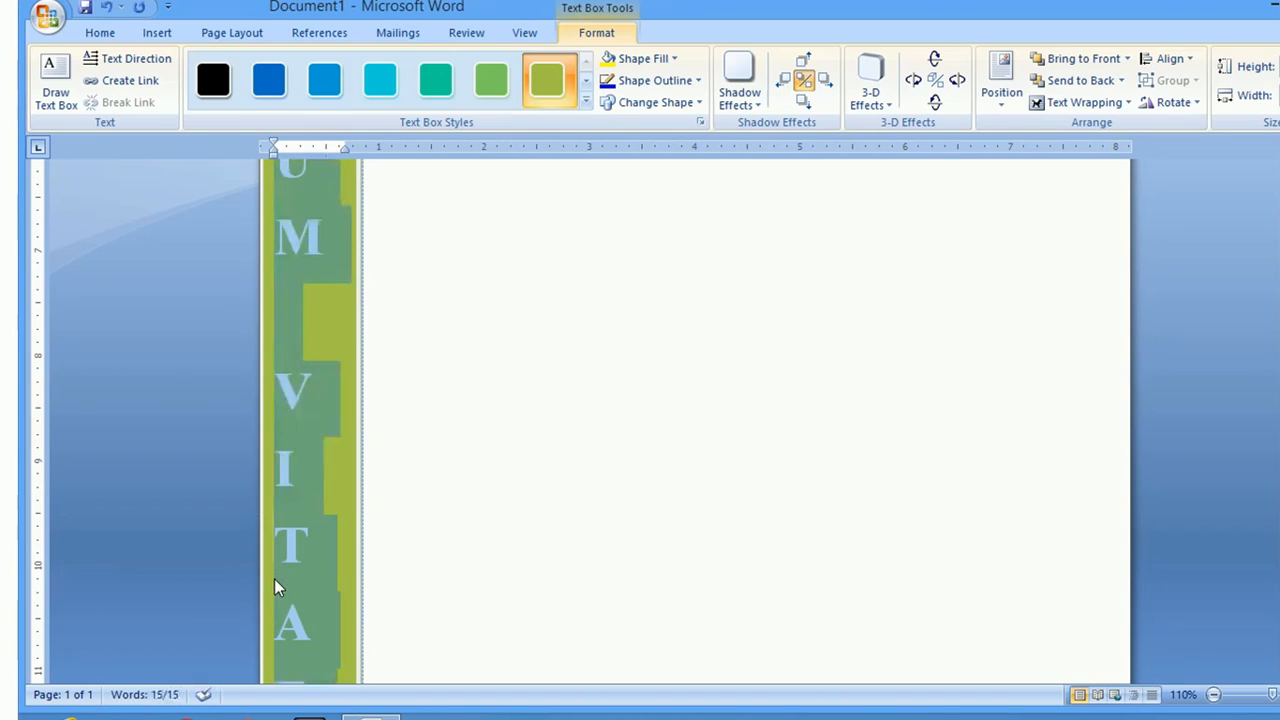
pyautogui.click(160, 35)
pyautogui.click(102, 33)
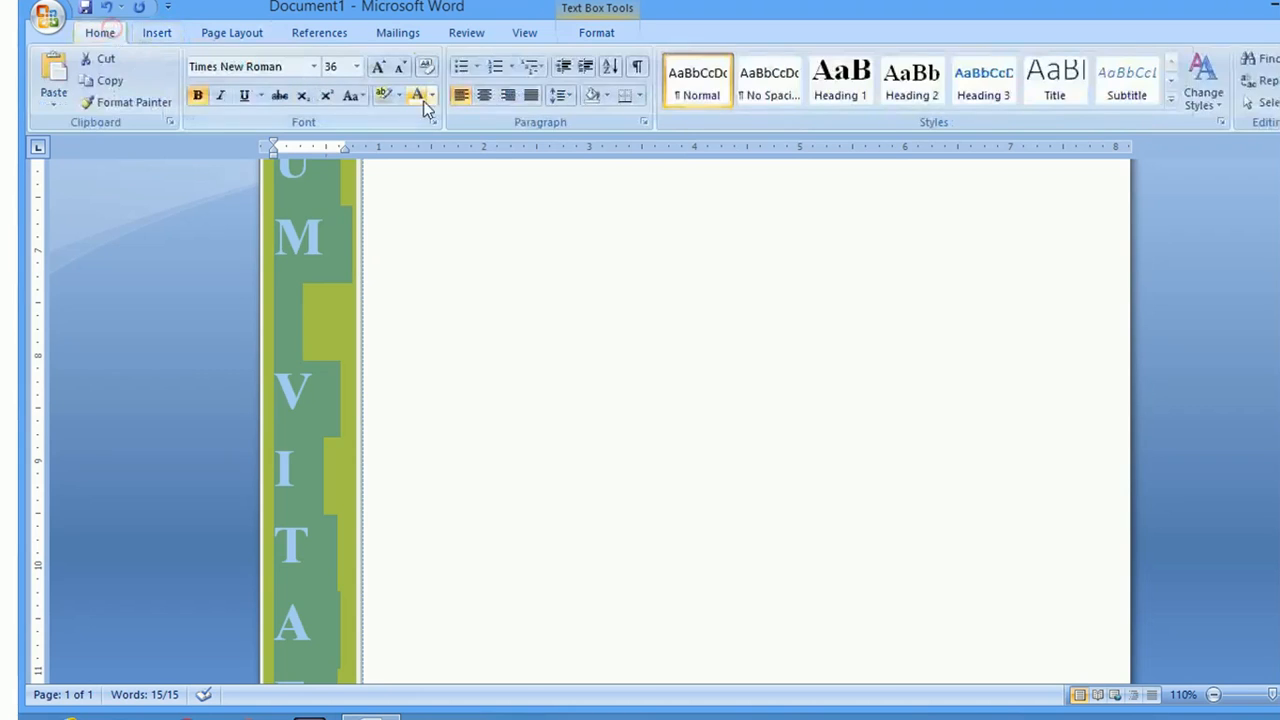
pyautogui.click(484, 97)
pyautogui.click(518, 309)
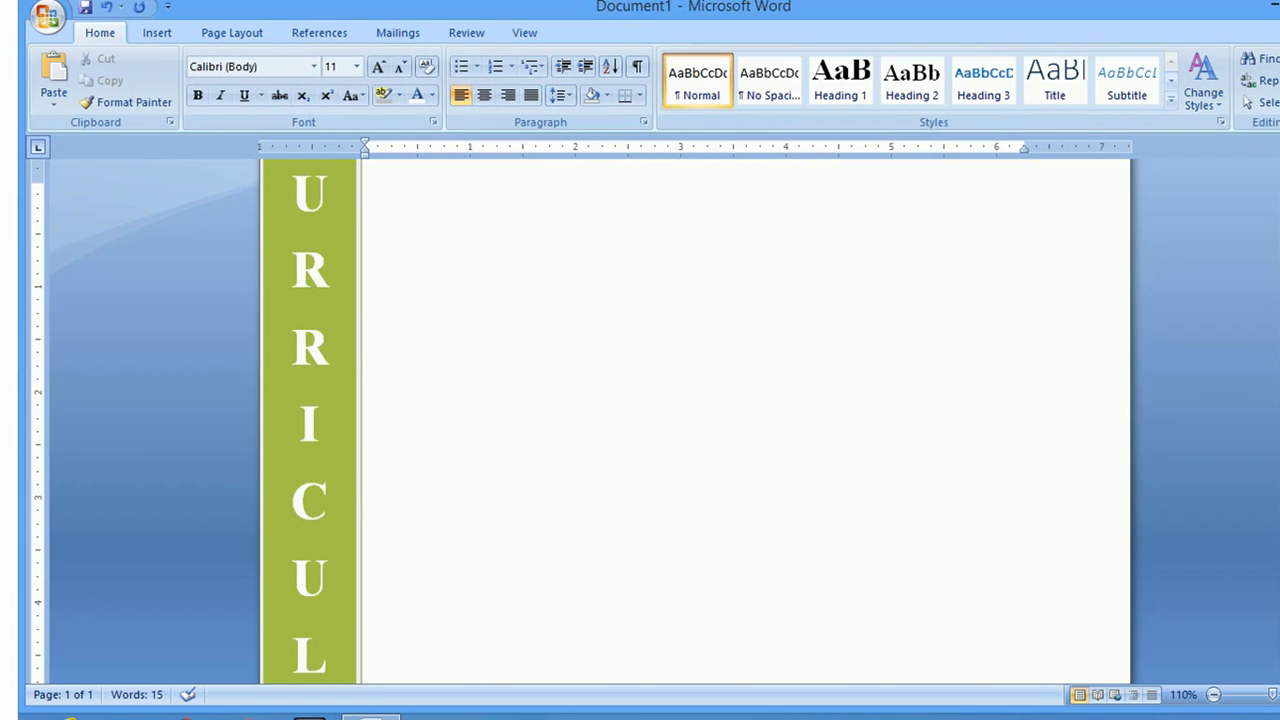
# Open the page header for editing
pyautogui.scroll(2, 695, 420)
pyautogui.scroll(-10, 695, 420)
pyautogui.scroll(10, 695, 420)
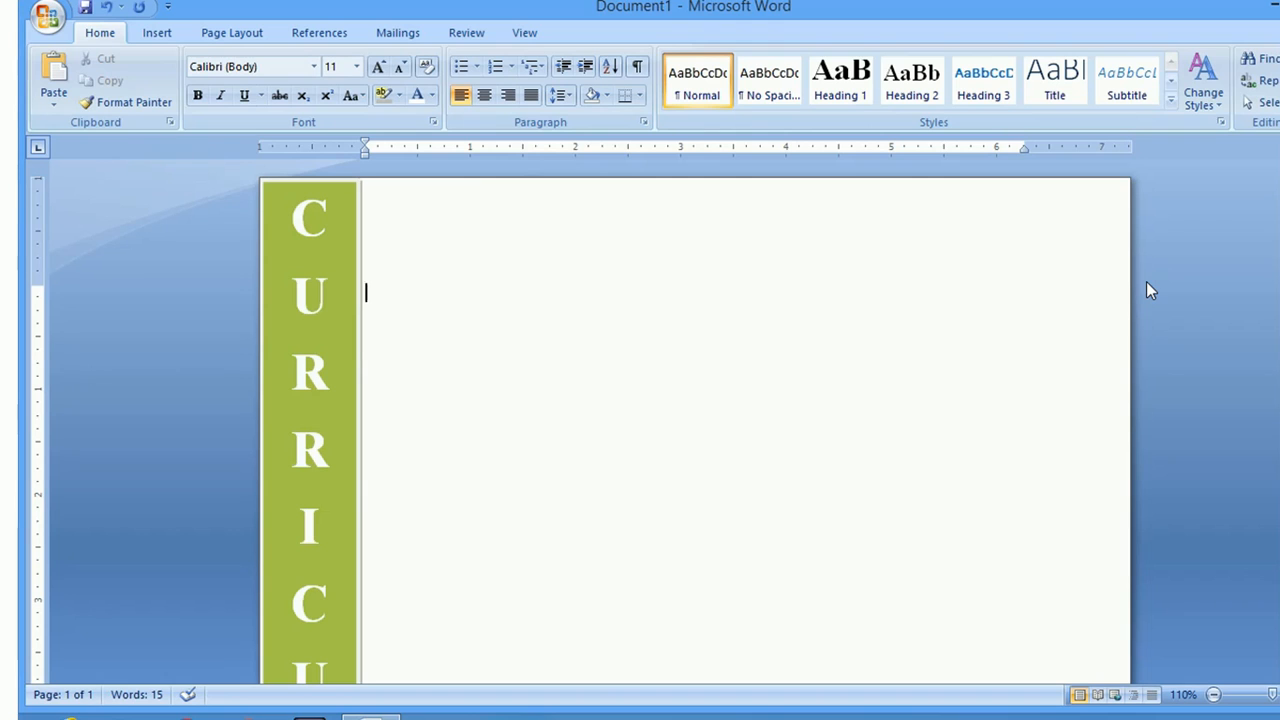
pyautogui.doubleClick(869, 227)
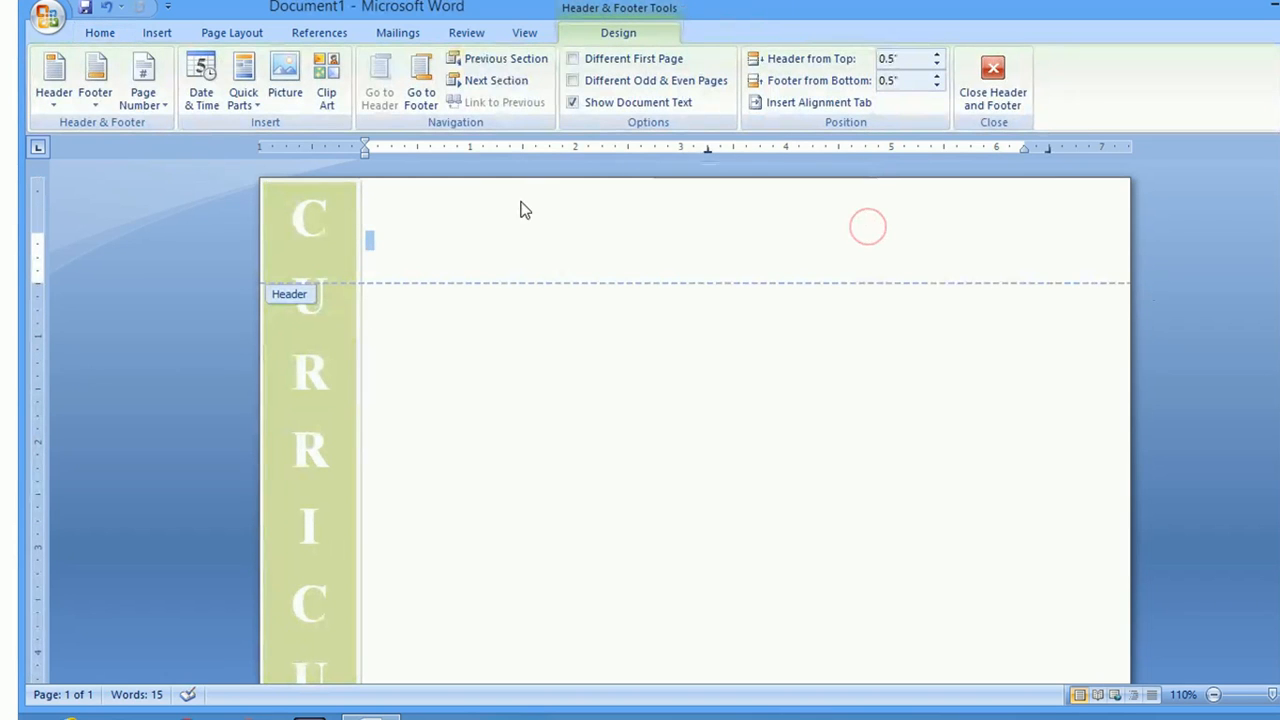
# Insert the Desktop picture CV-659x652.jpg into the header
pyautogui.click(157, 32)
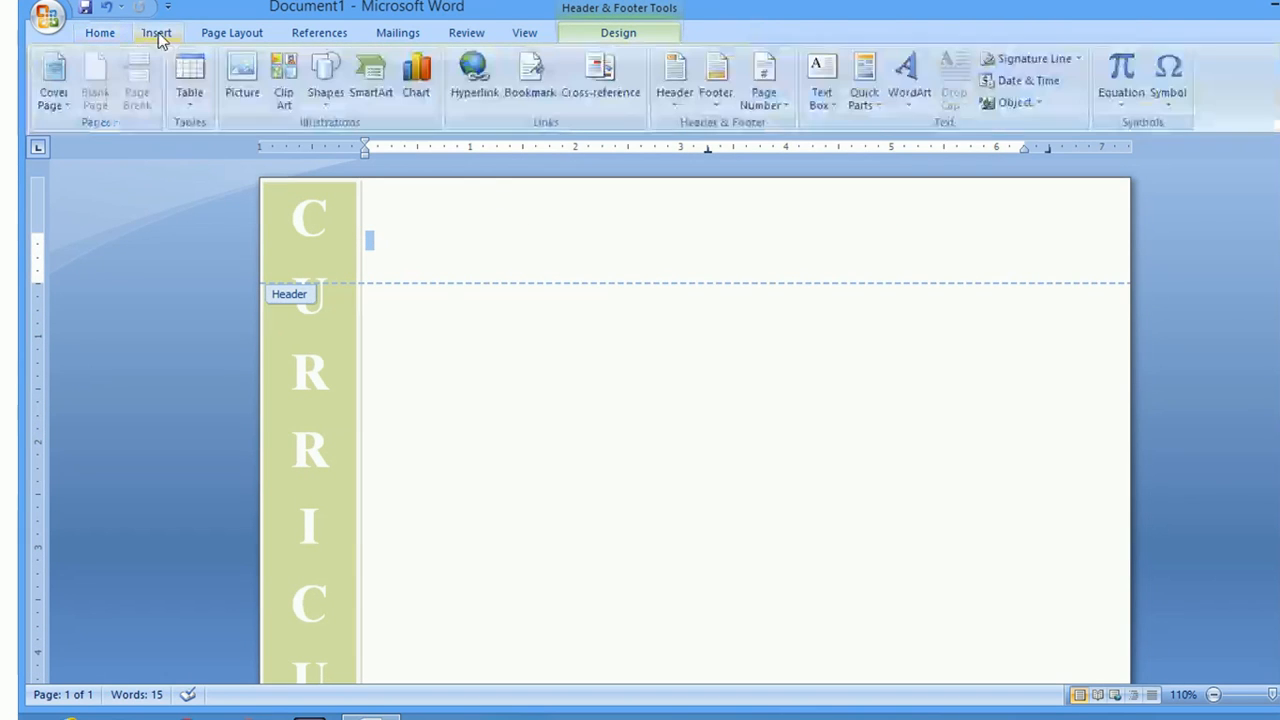
pyautogui.click(243, 88)
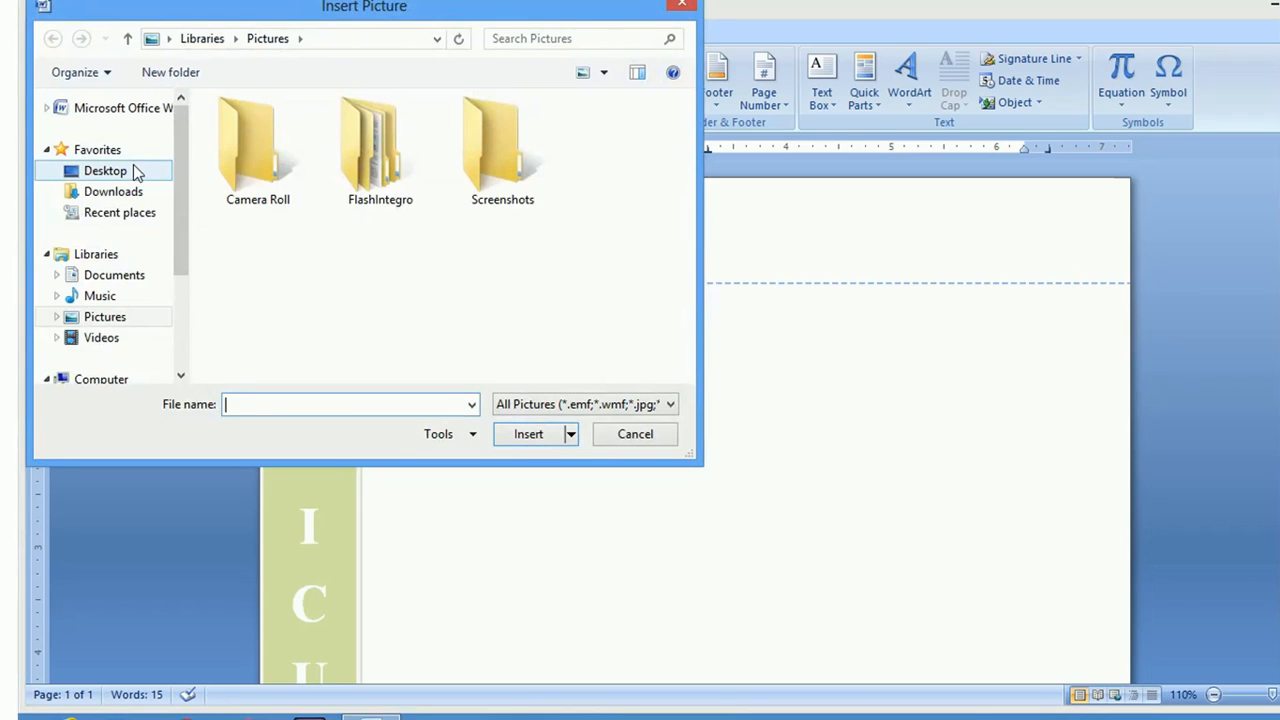
pyautogui.click(137, 172)
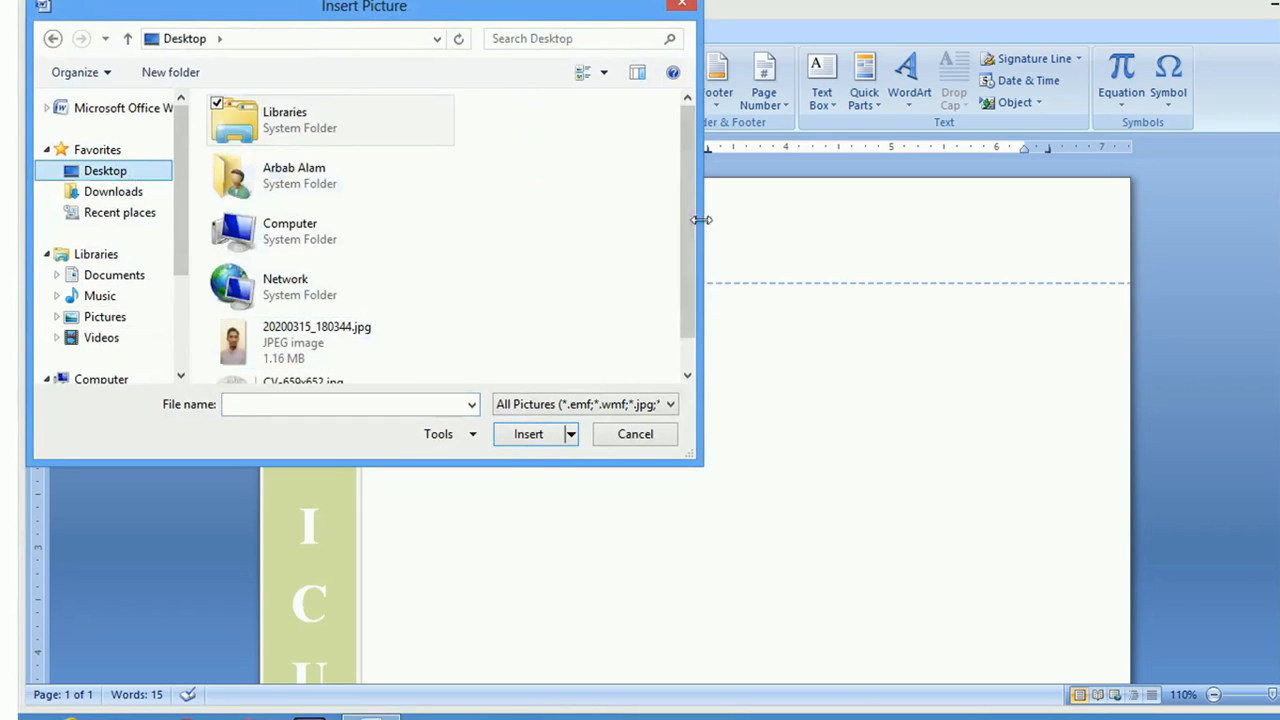
pyautogui.moveTo(686, 222); pyautogui.dragTo(683, 329)
pyautogui.click(344, 362)
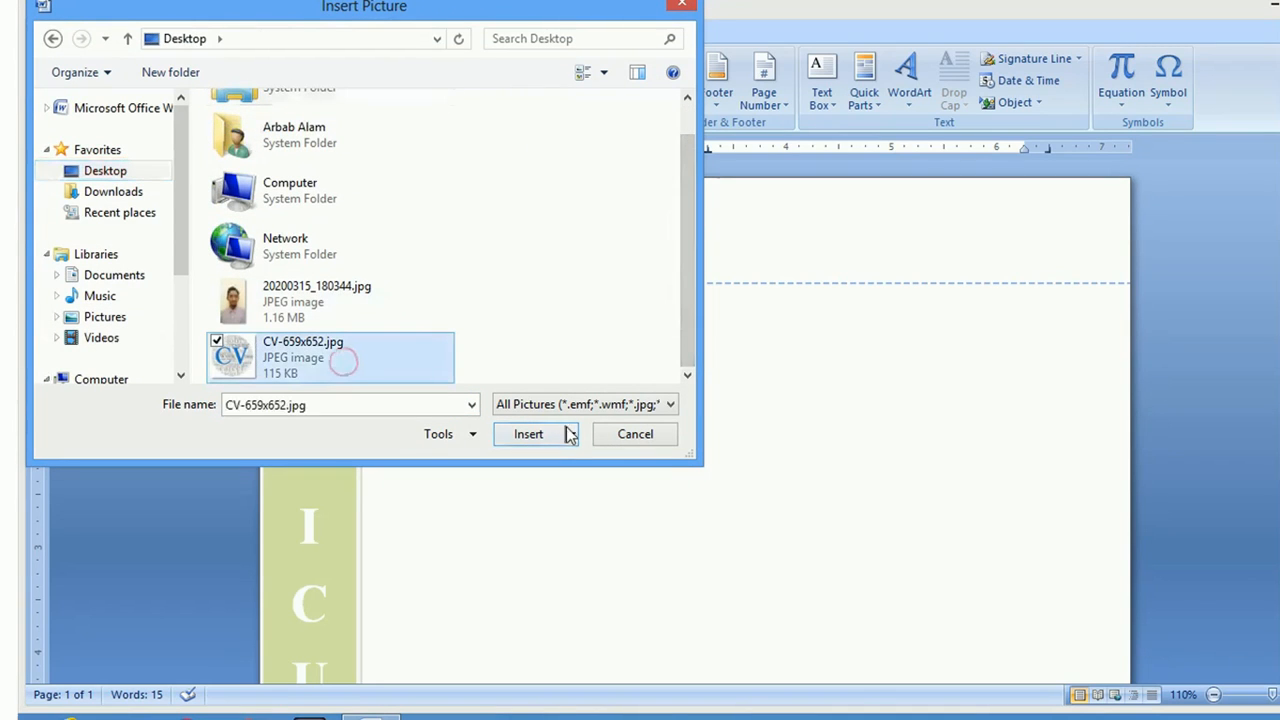
pyautogui.click(560, 436)
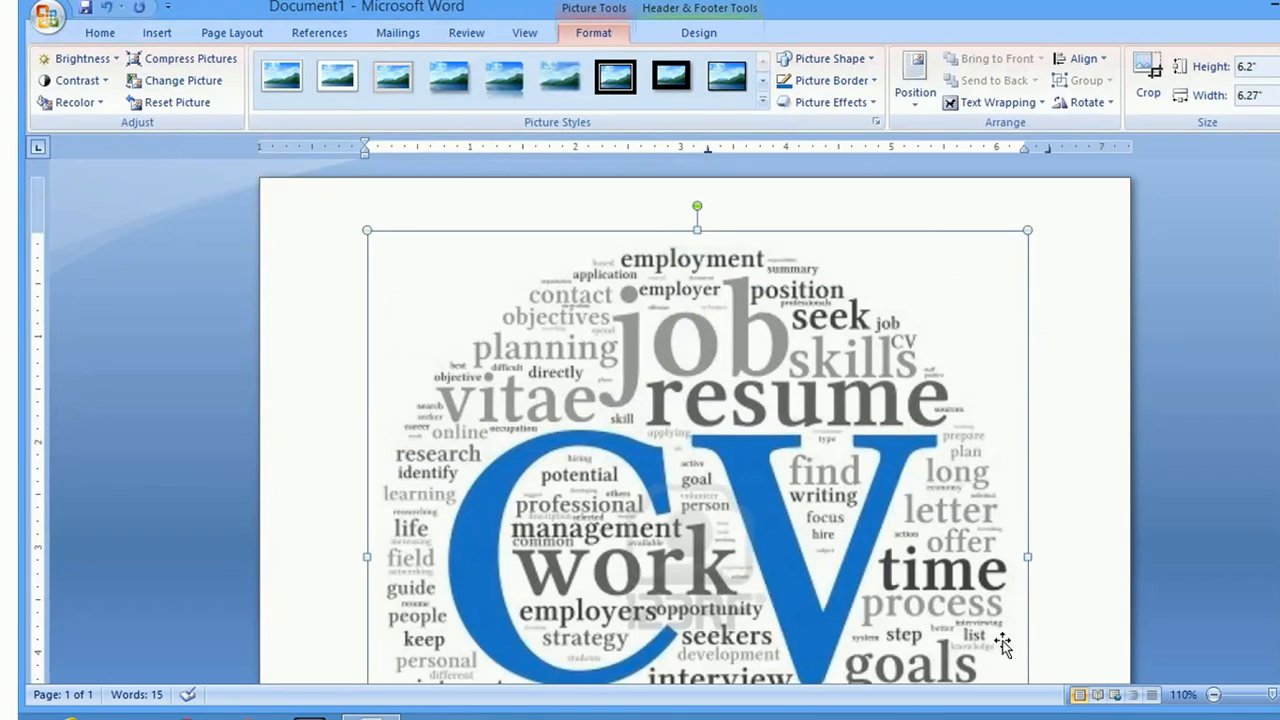
# Shrink the CV picture to about 1.07 by 1.08 inches
pyautogui.scroll(-4, 1035, 565)
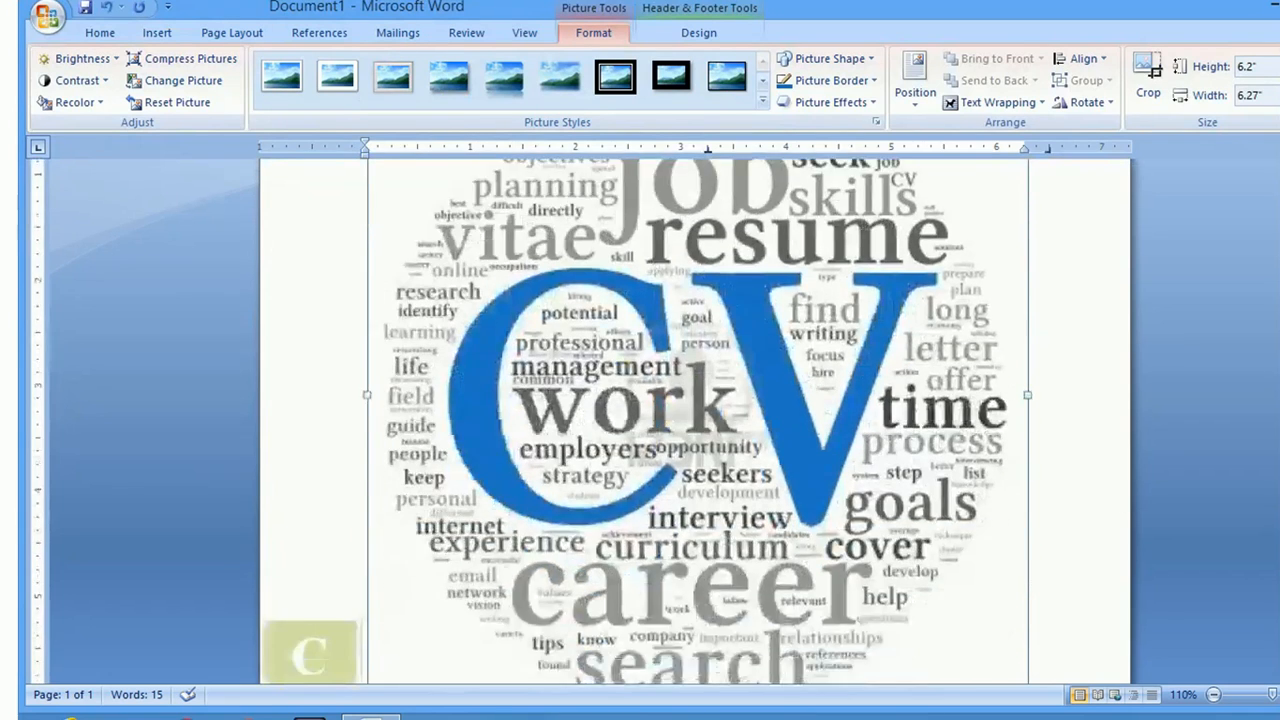
pyautogui.moveTo(1027, 657); pyautogui.dragTo(608, 165)
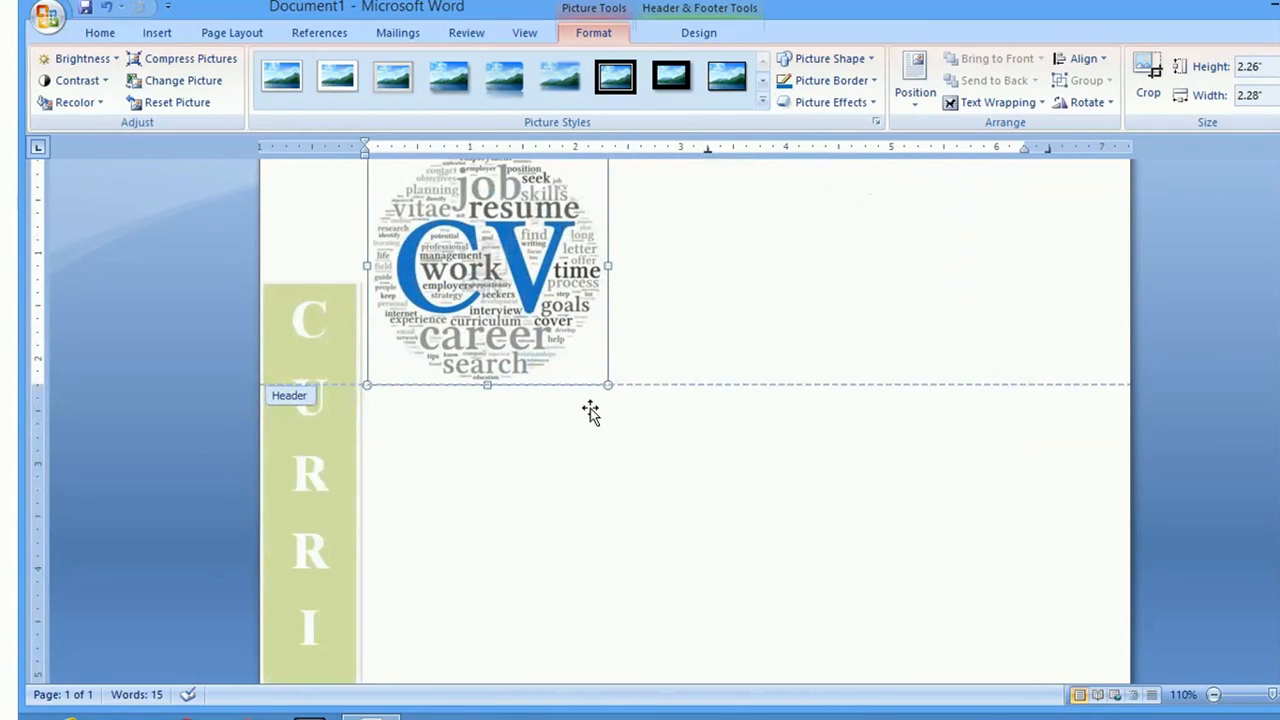
pyautogui.moveTo(607, 382); pyautogui.dragTo(482, 260)
pyautogui.click(920, 216)
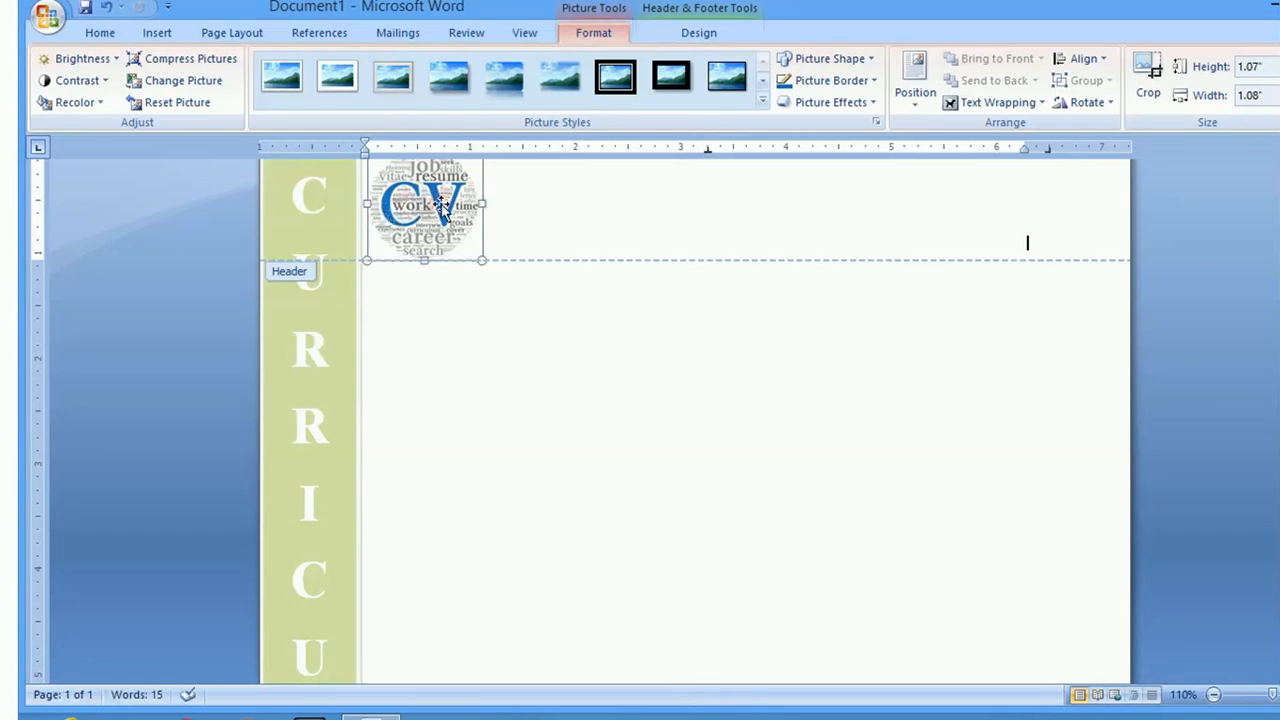
# Position the CV picture at the top right with square text wrapping
pyautogui.click(698, 33)
pyautogui.click(591, 33)
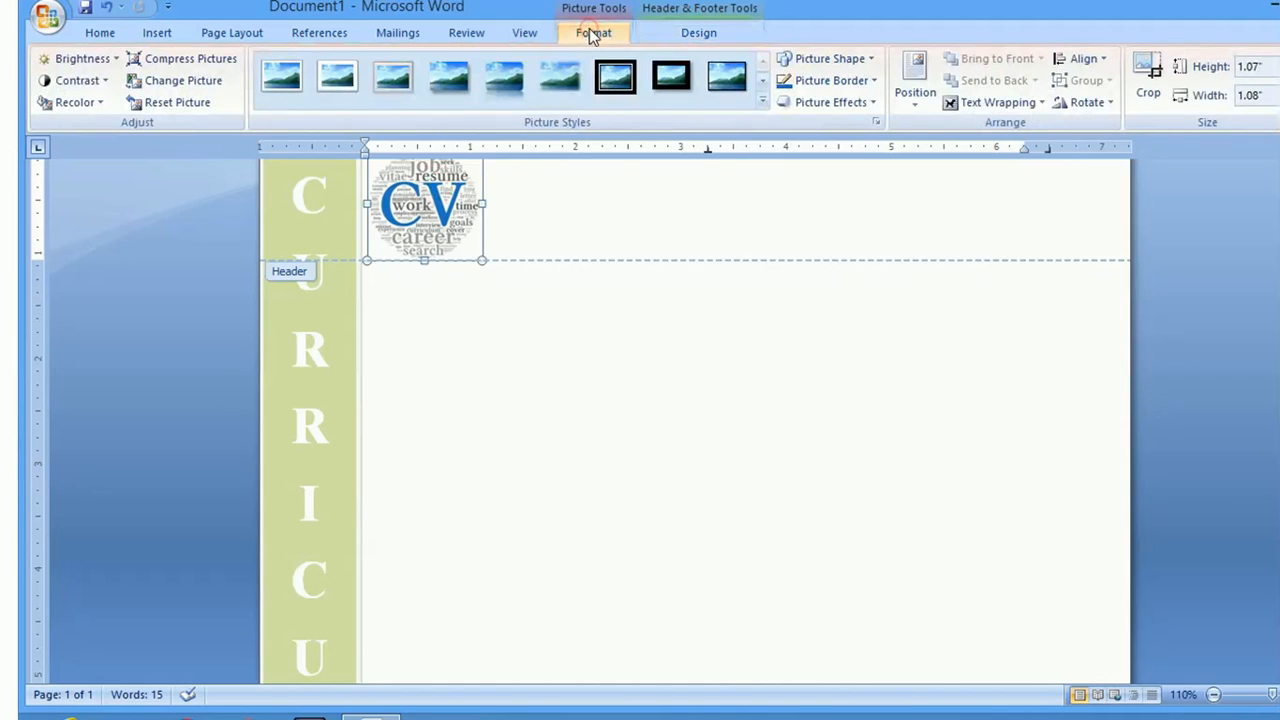
pyautogui.click(910, 100)
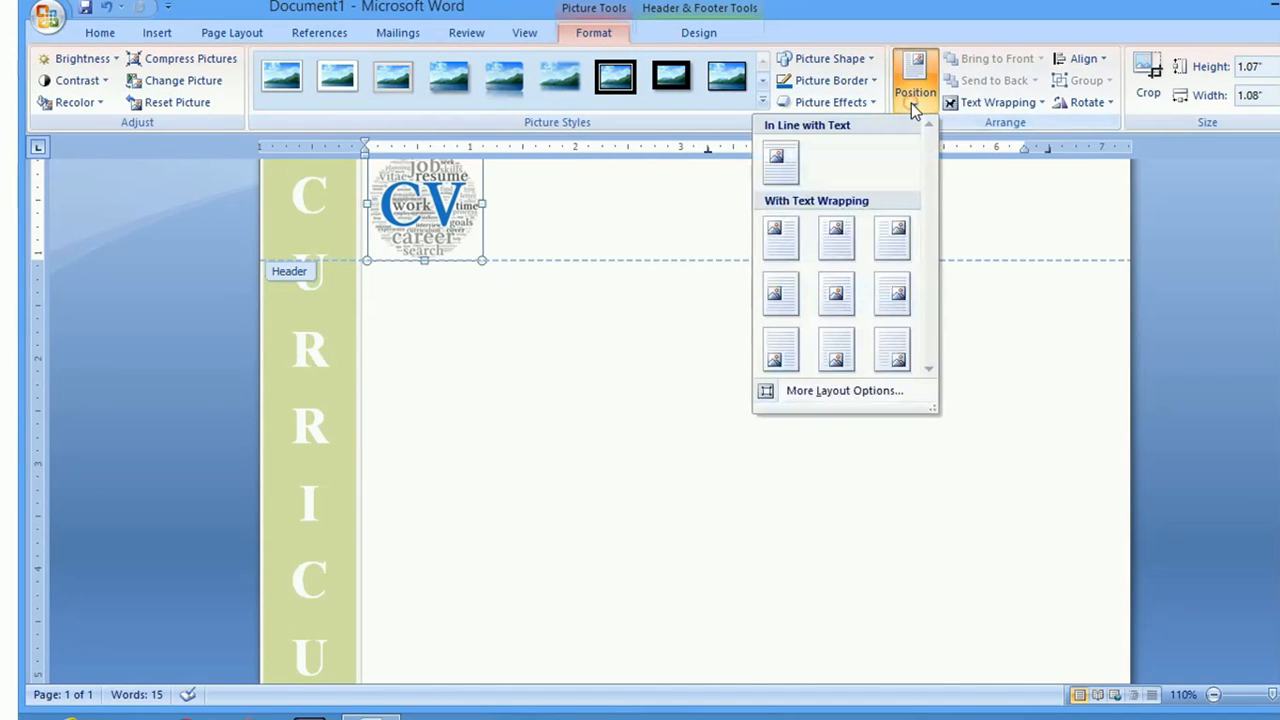
pyautogui.click(895, 250)
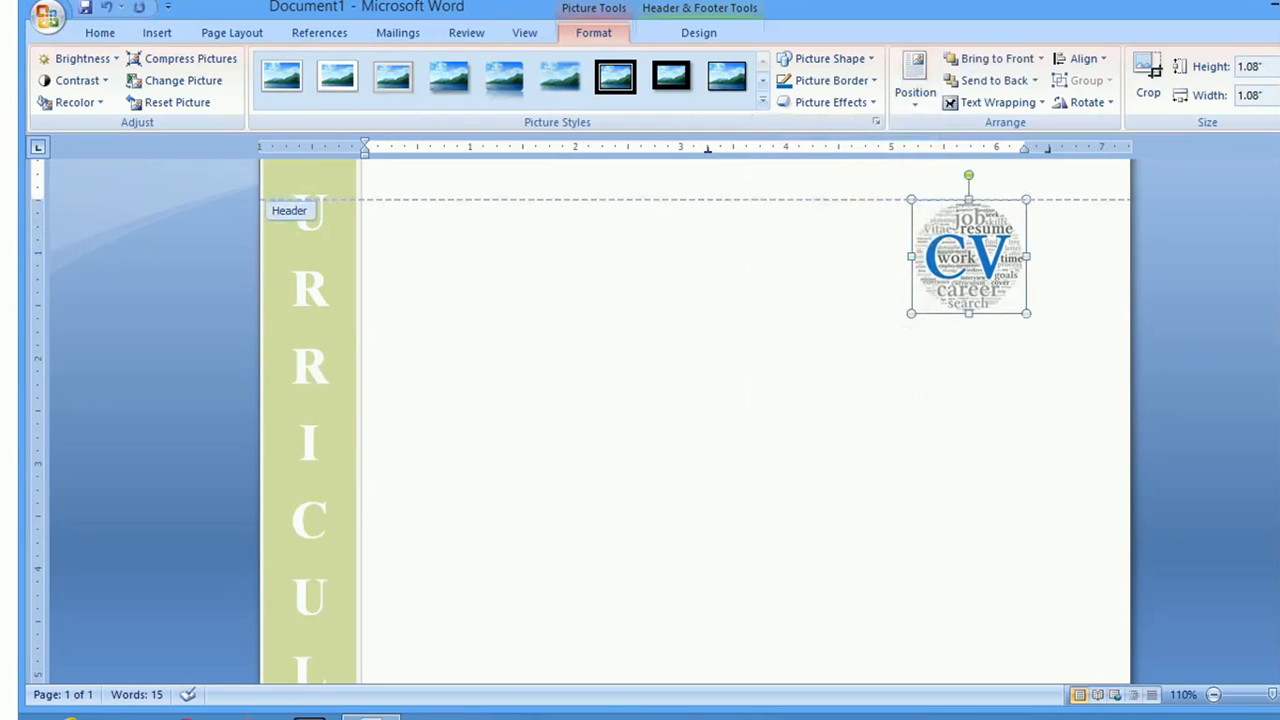
pyautogui.scroll(2, 979, 286)
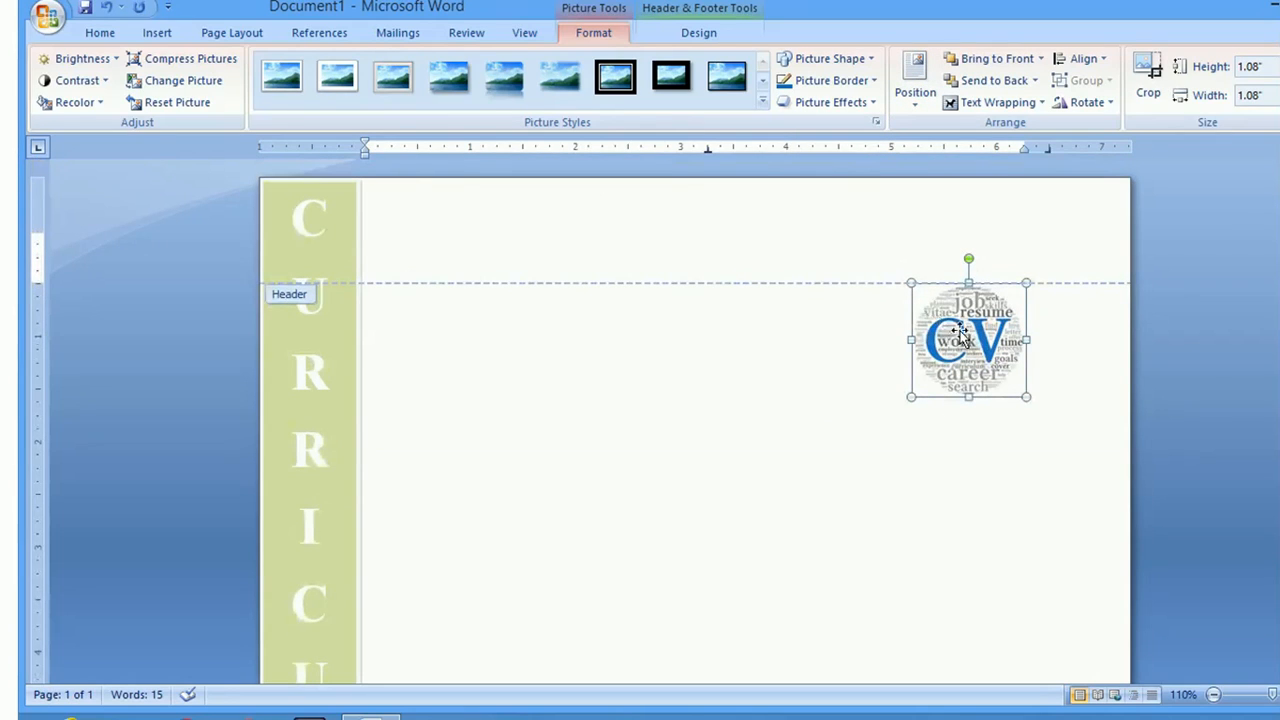
# Resize the CV picture to about 1.77 by 2.14 inches, nudge it right, and close the header
pyautogui.moveTo(960, 335); pyautogui.dragTo(866, 240)
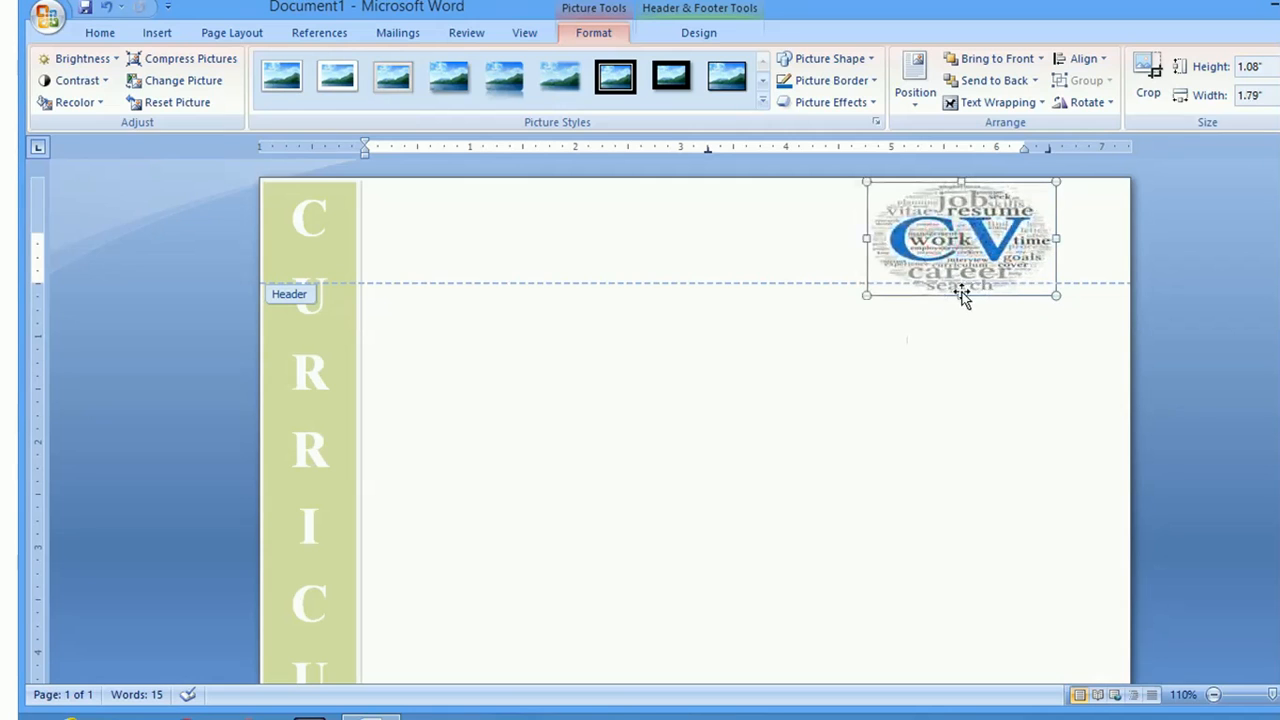
pyautogui.moveTo(962, 296); pyautogui.dragTo(958, 369)
pyautogui.moveTo(979, 265); pyautogui.dragTo(1004, 270)
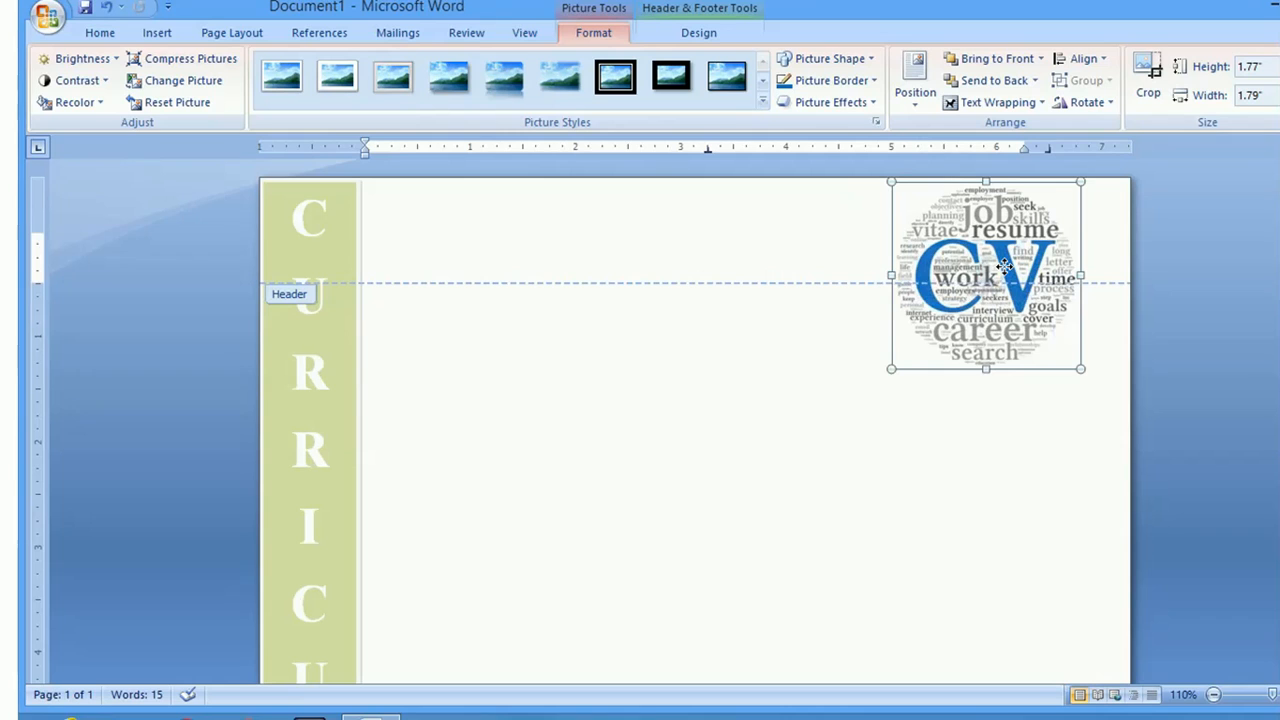
pyautogui.moveTo(888, 272); pyautogui.dragTo(854, 274)
pyautogui.moveTo(975, 285); pyautogui.dragTo(983, 285)
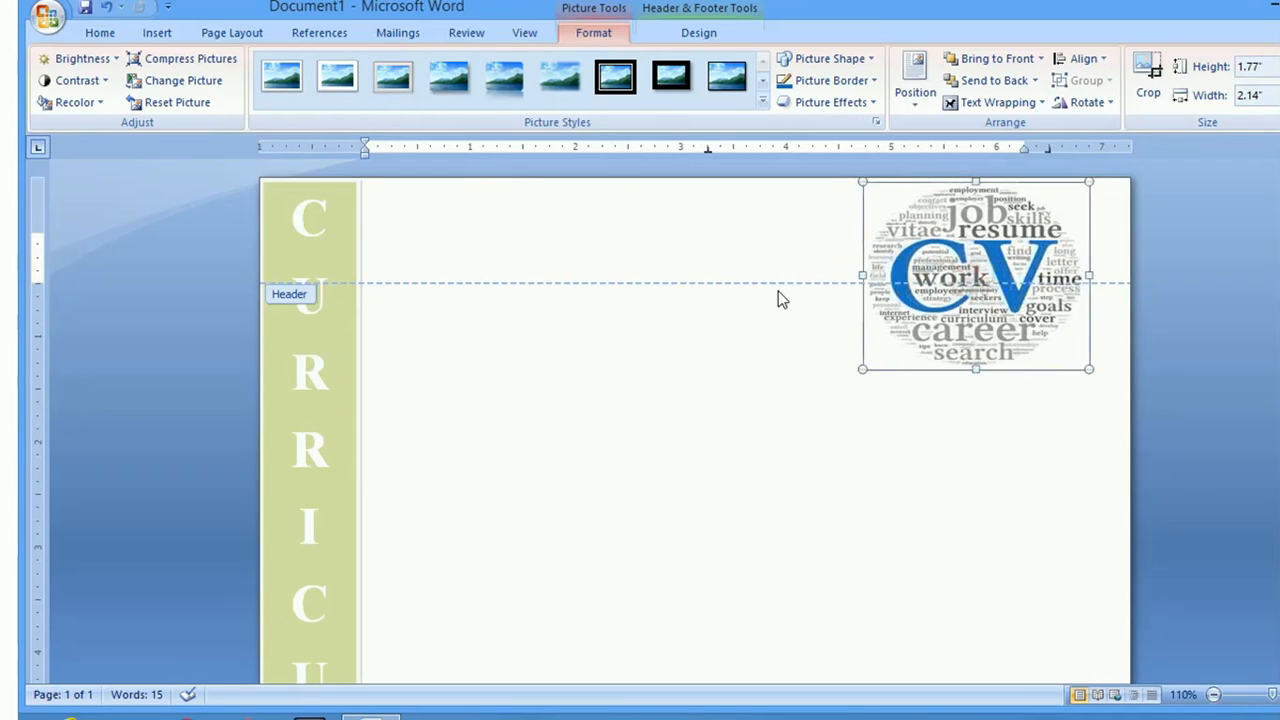
pyautogui.doubleClick(648, 372)
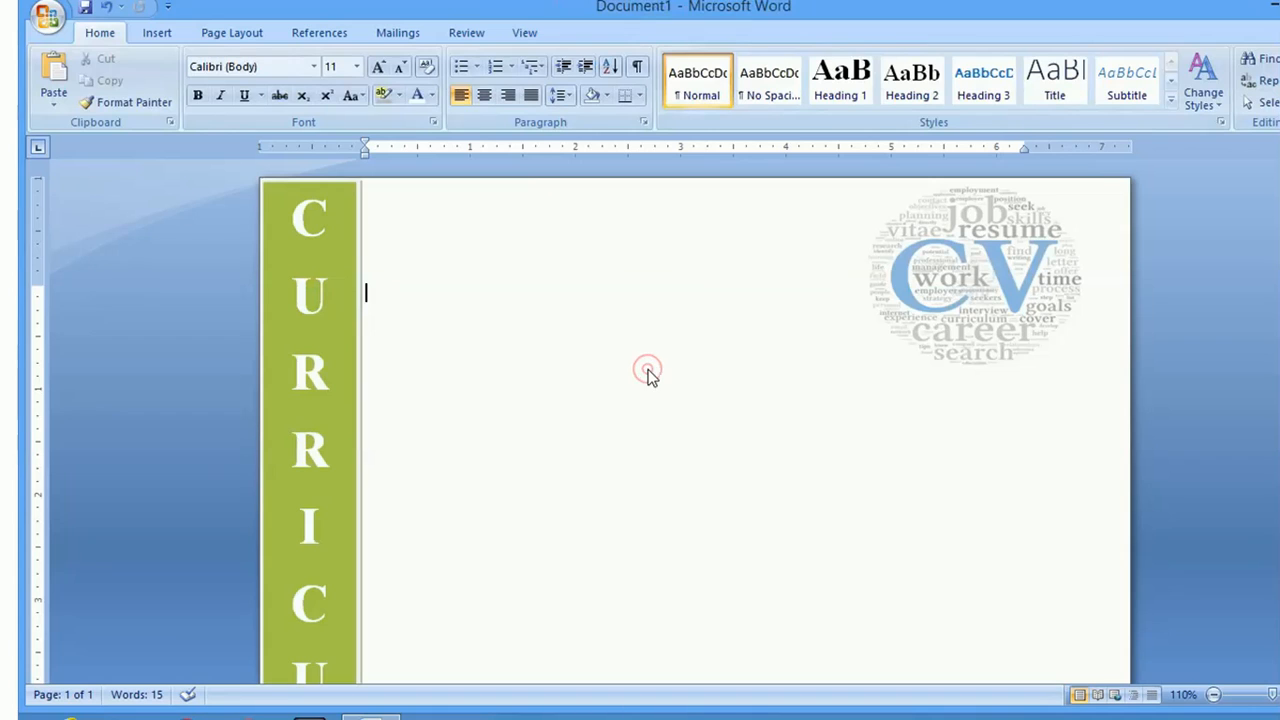
# Type the header lines HOUSE NO:, STREET: and CELL NO: with a sample phone number
pyautogui.doubleClick(447, 231)
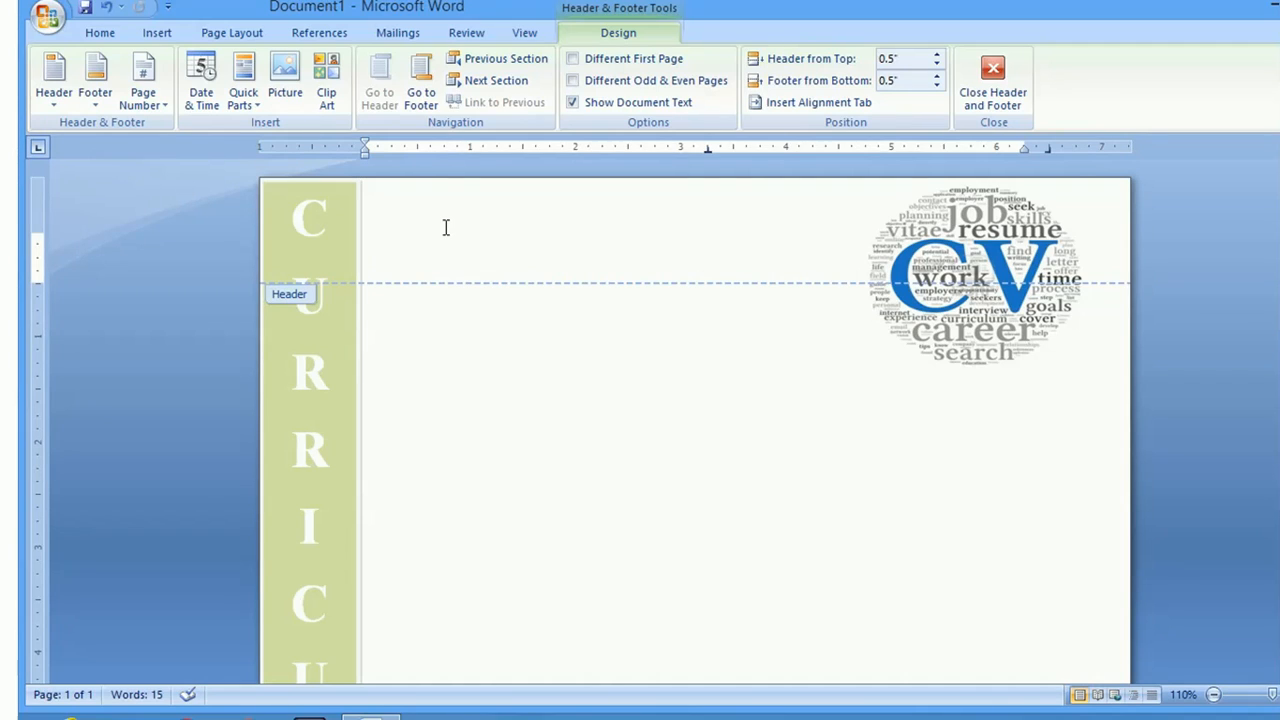
pyautogui.write('H')
pyautogui.write('OU')
pyautogui.write('SE NO')
pyautogui.write('EET')
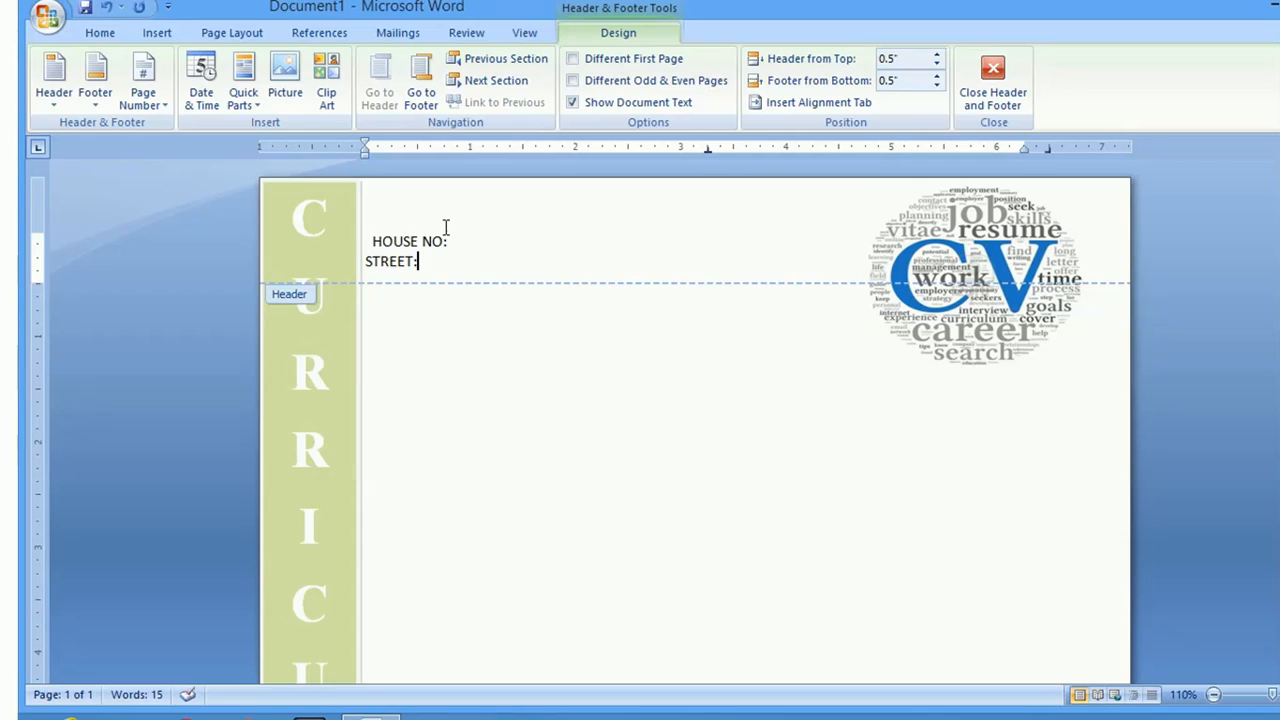
pyautogui.write(':')
pyautogui.press('Return')
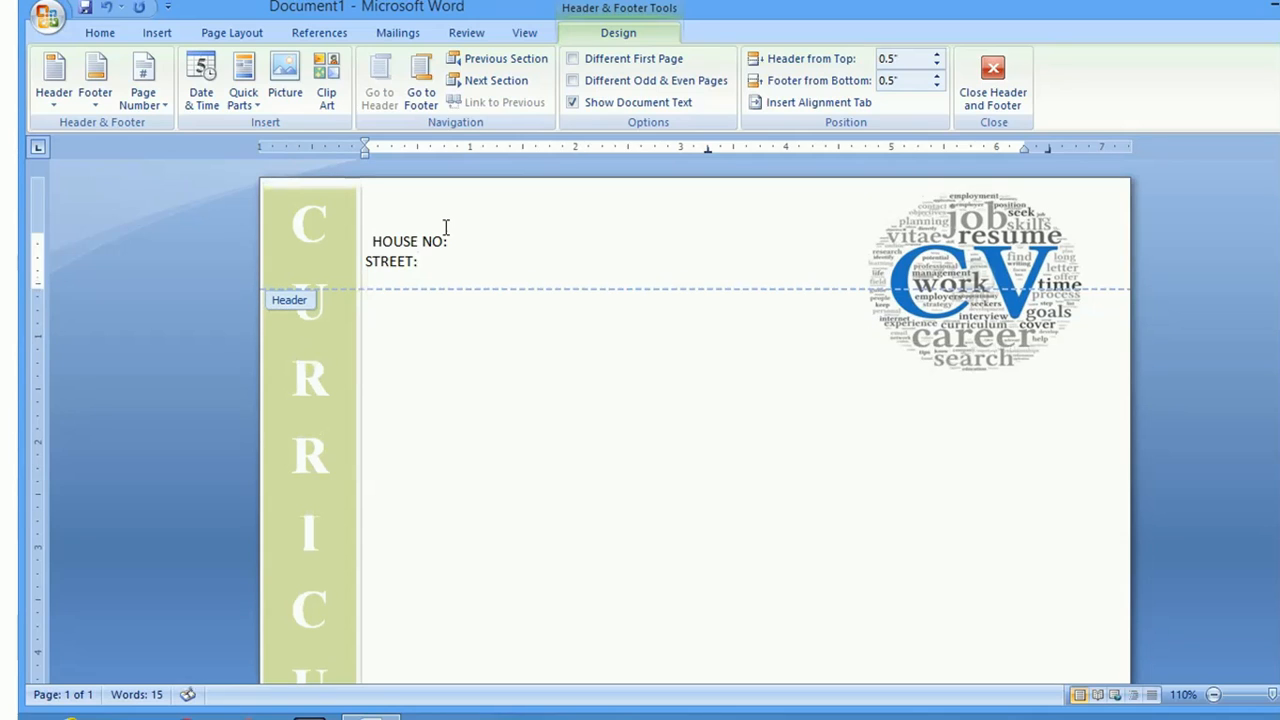
pyautogui.write('CELL NO:12345')
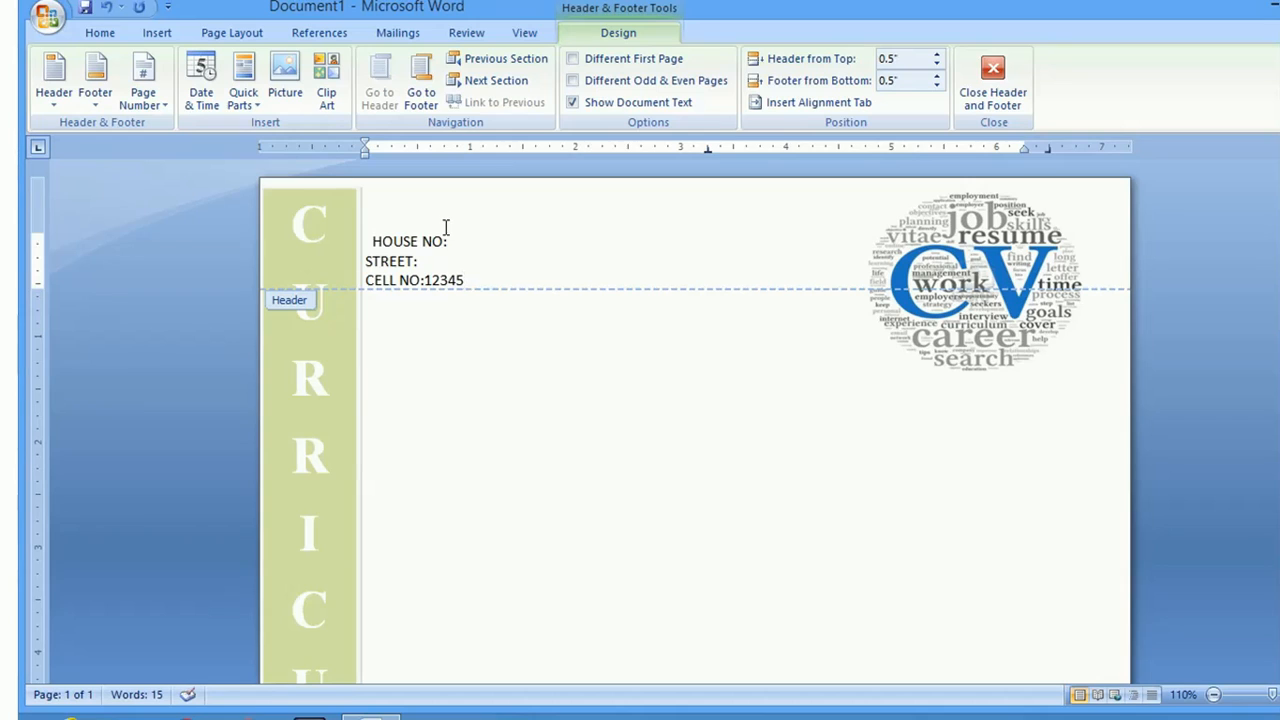
# Line STREET: up under HOUSE NO: and justify the three header address lines
pyautogui.click(367, 261)
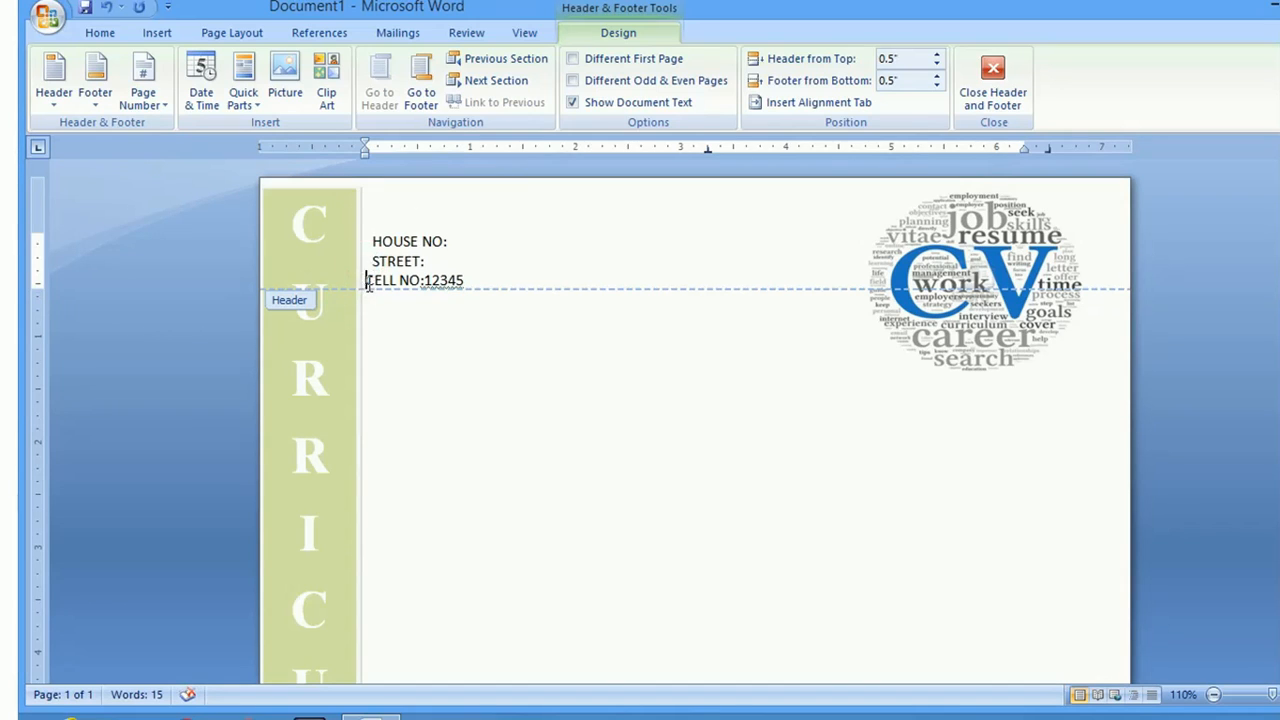
pyautogui.click(366, 282)
pyautogui.moveTo(477, 281); pyautogui.dragTo(377, 240)
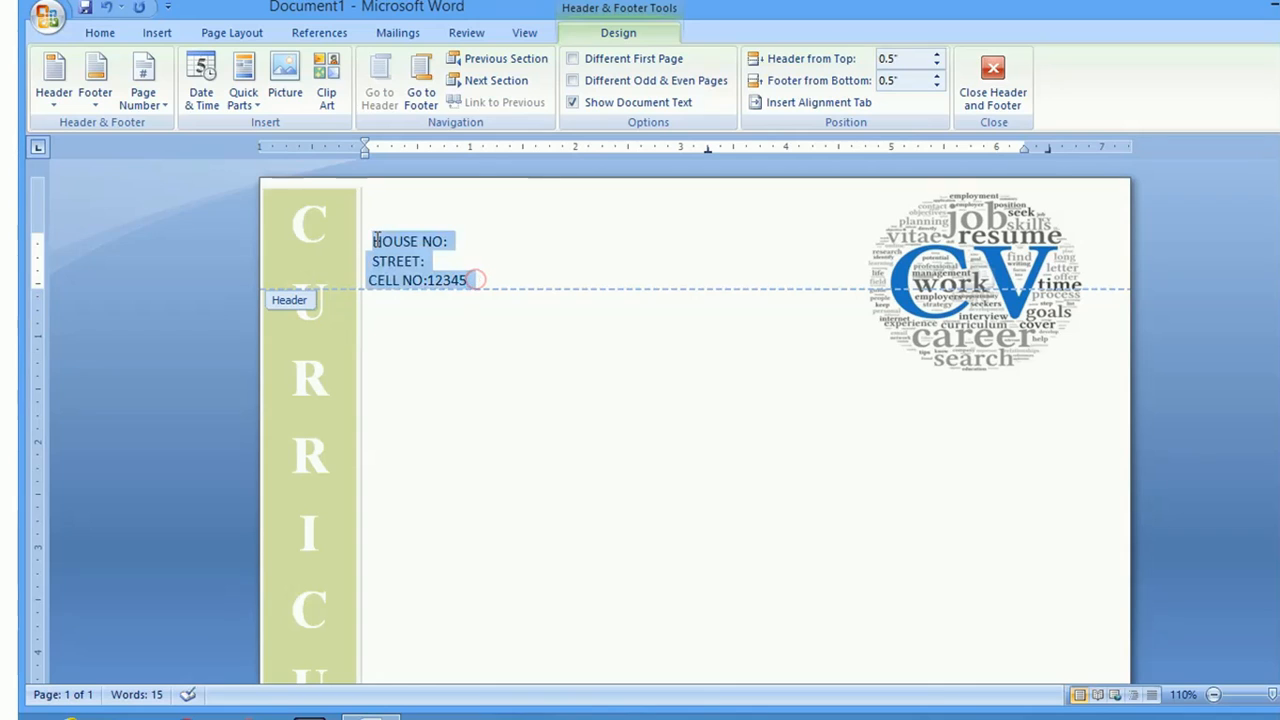
pyautogui.click(168, 37)
pyautogui.click(104, 34)
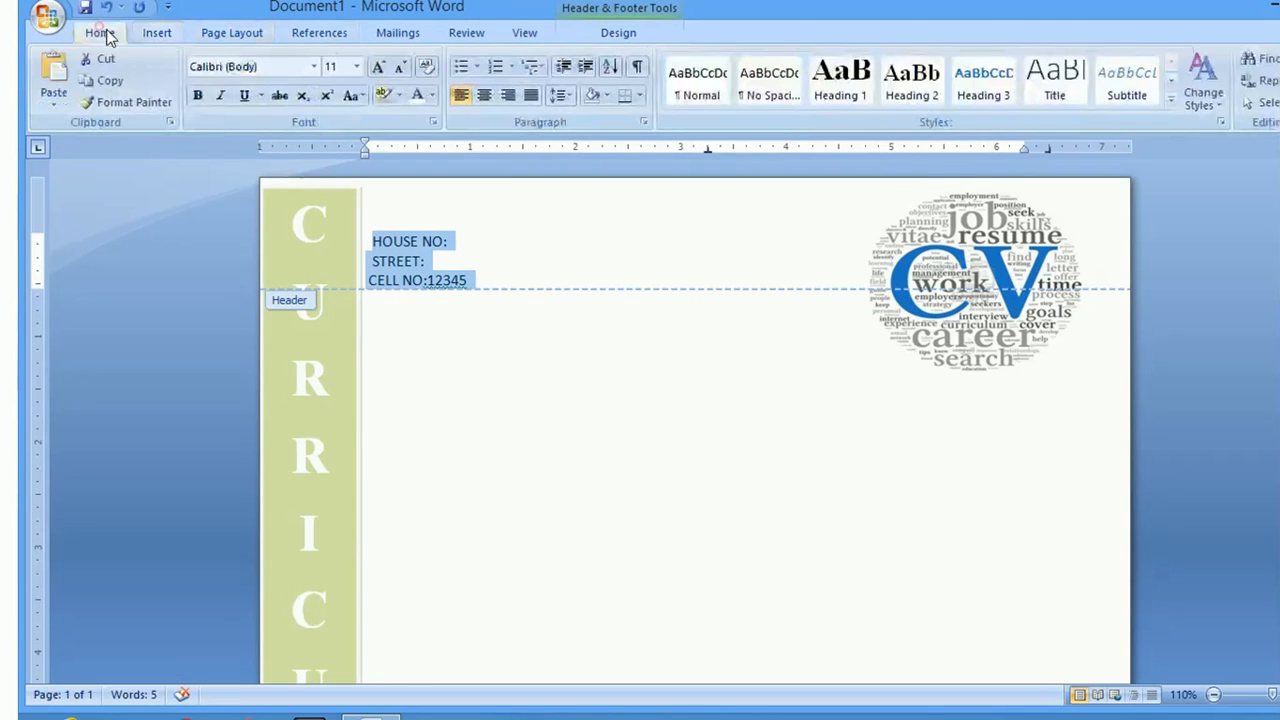
pyautogui.click(467, 97)
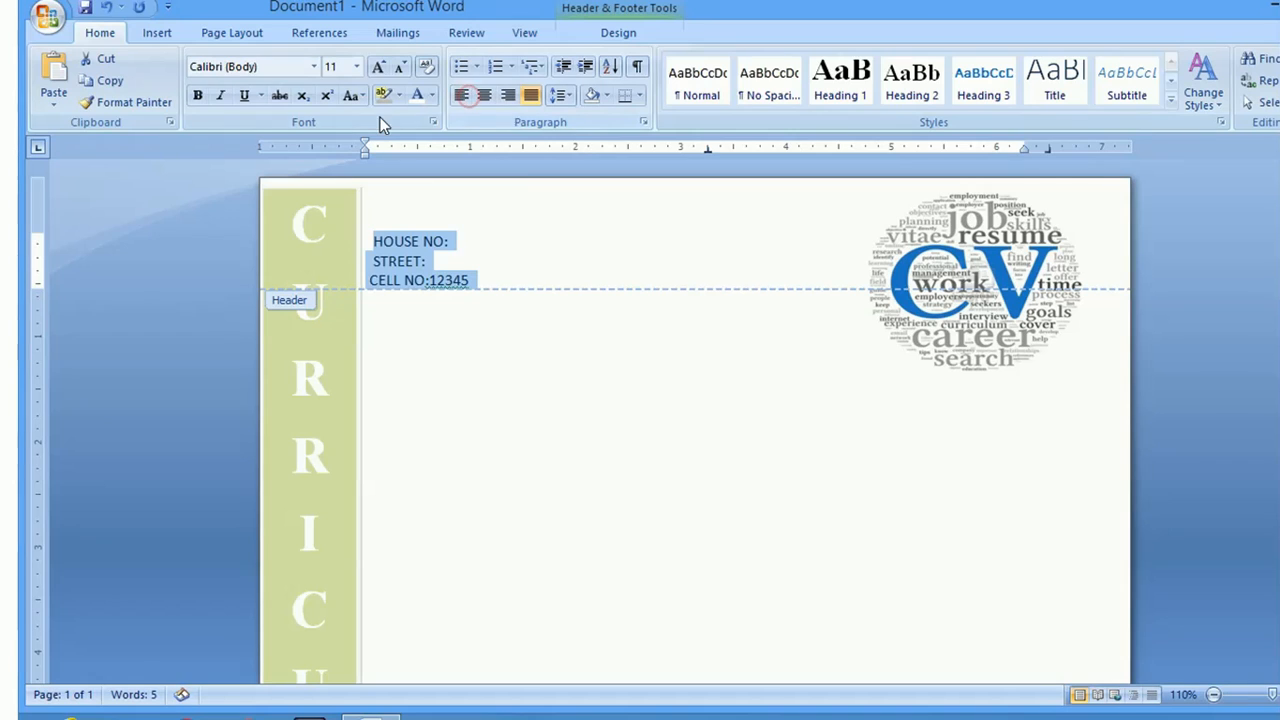
# Set the header address lines to Times New Roman 12 pt and leave the header
pyautogui.click(313, 66)
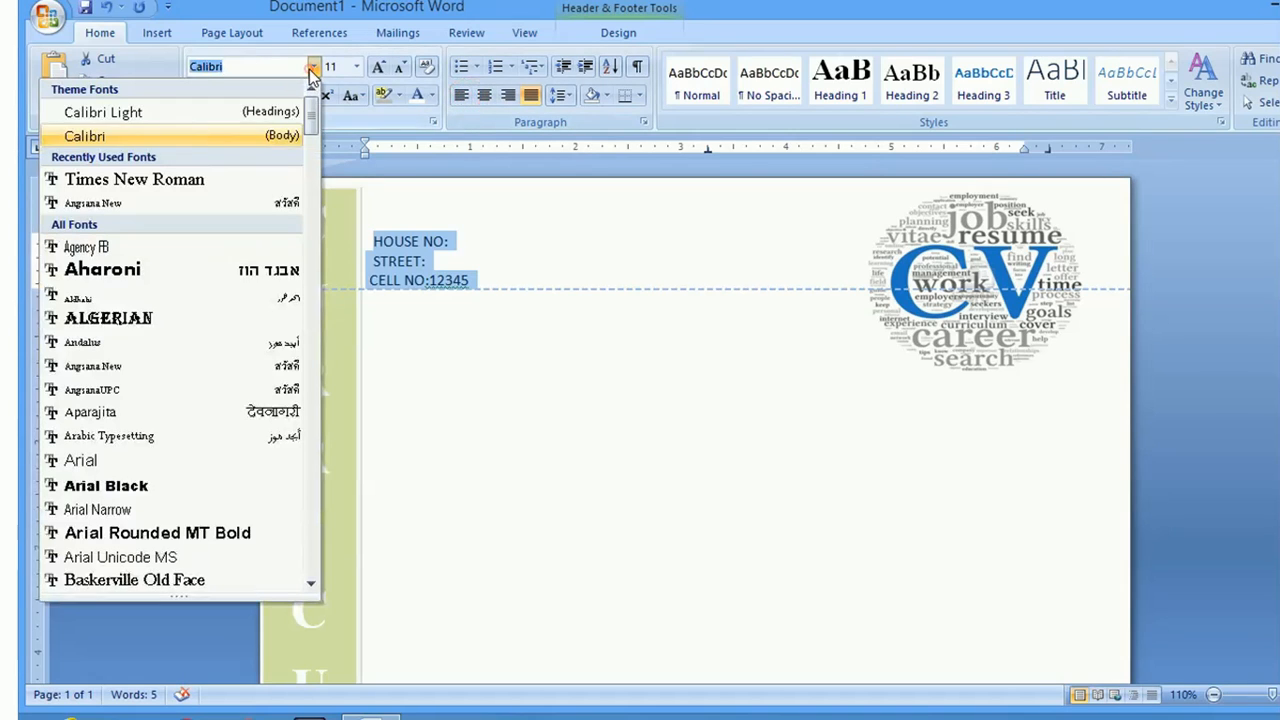
pyautogui.click(203, 183)
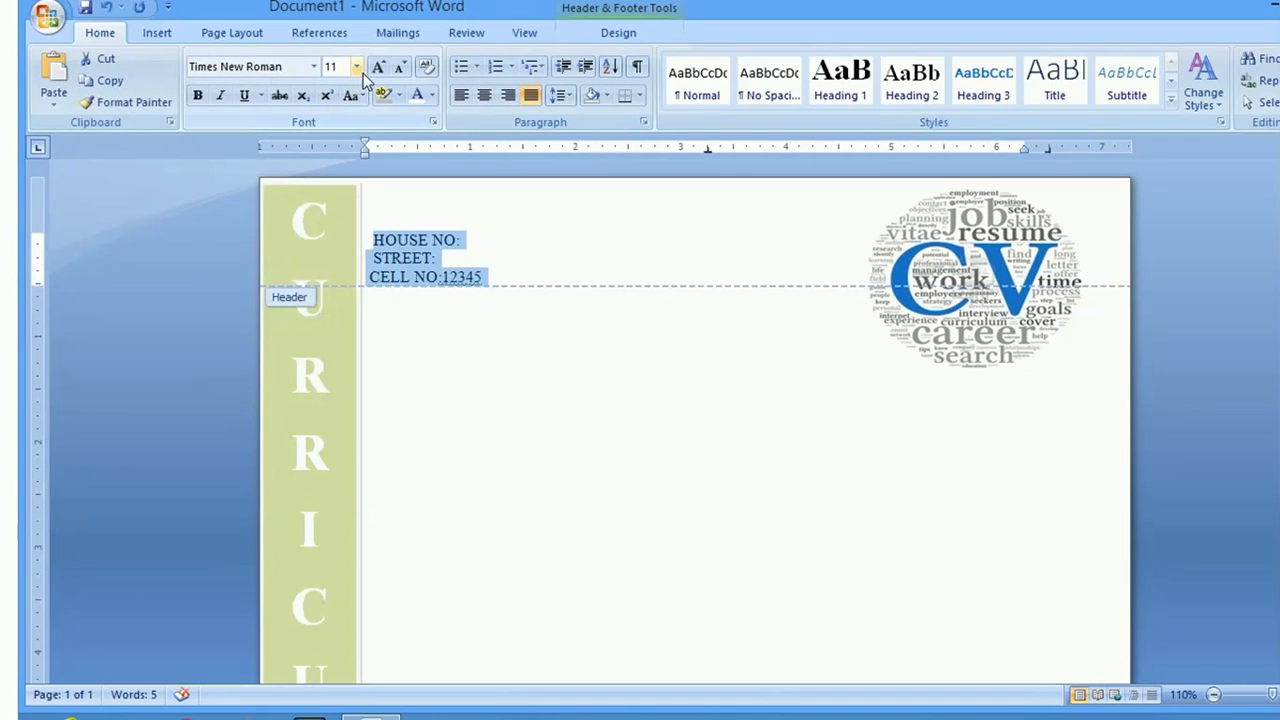
pyautogui.click(356, 66)
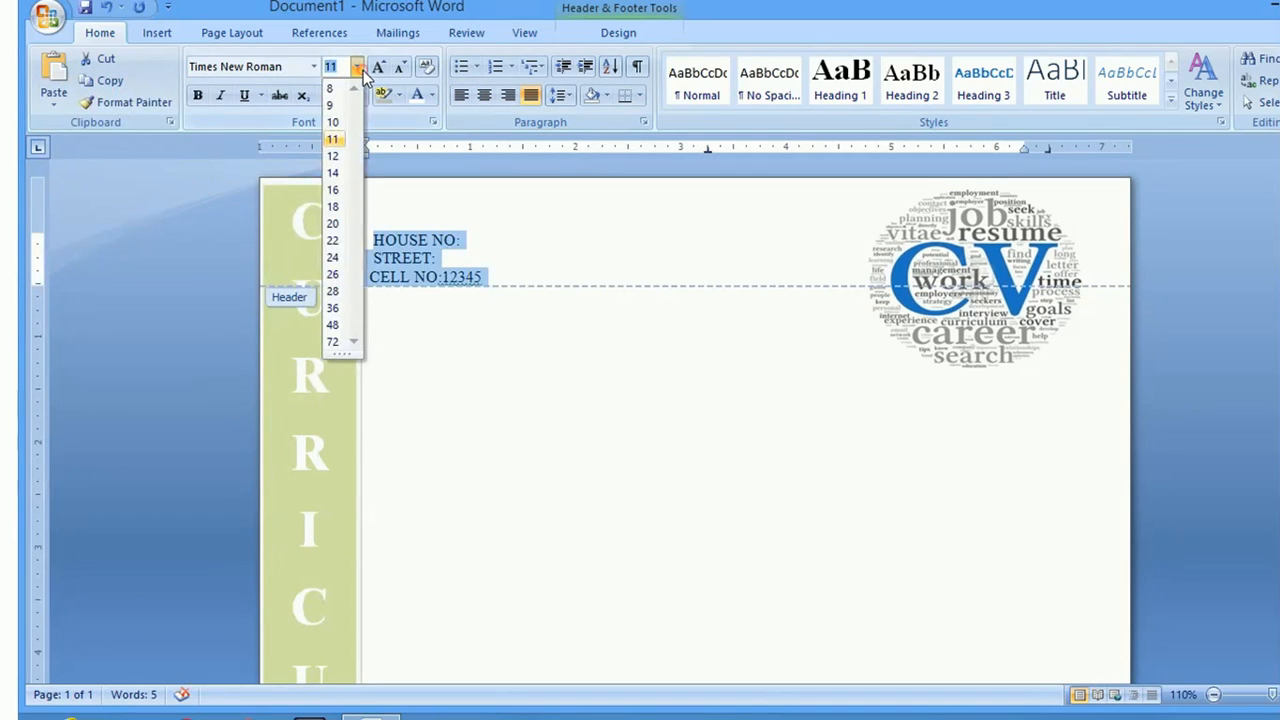
pyautogui.click(333, 156)
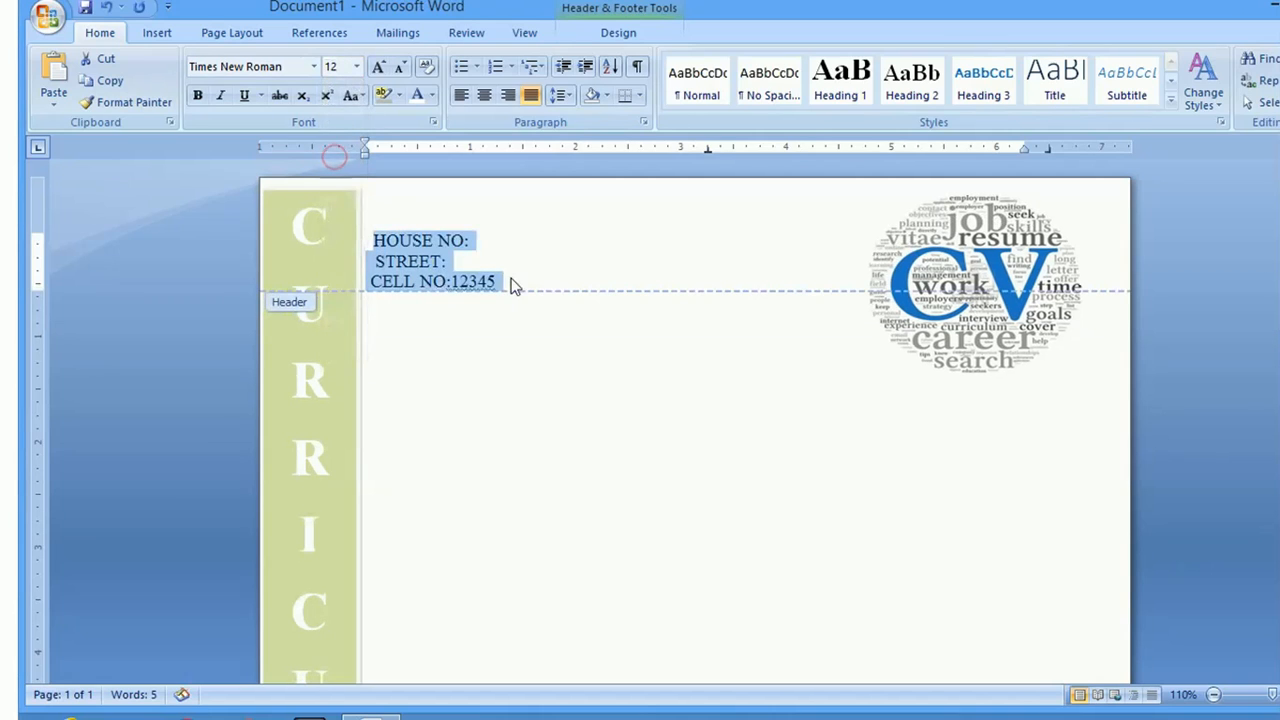
pyautogui.click(530, 337)
pyautogui.doubleClick(454, 358)
# Type the résumé holder's name in the page body
pyautogui.doubleClick(461, 381)
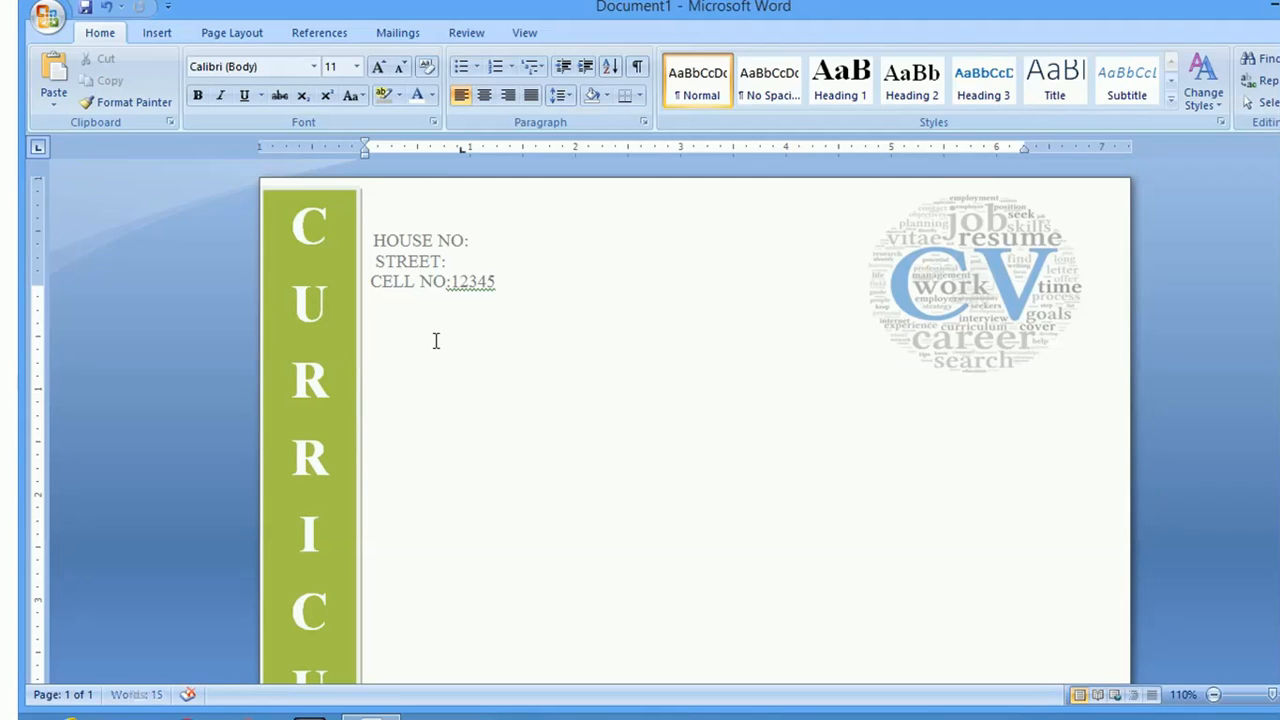
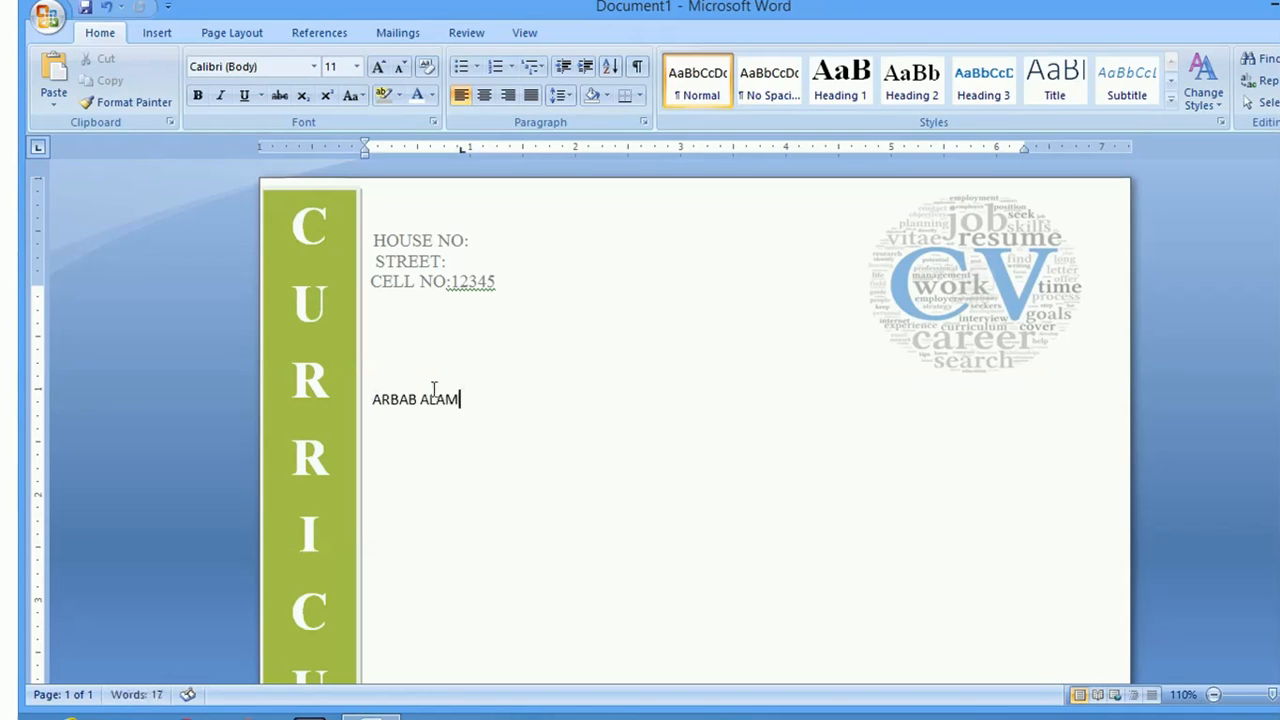
# Format the name as bold 36 pt Times New Roman with a double underline
pyautogui.moveTo(461, 420); pyautogui.dragTo(371, 400)
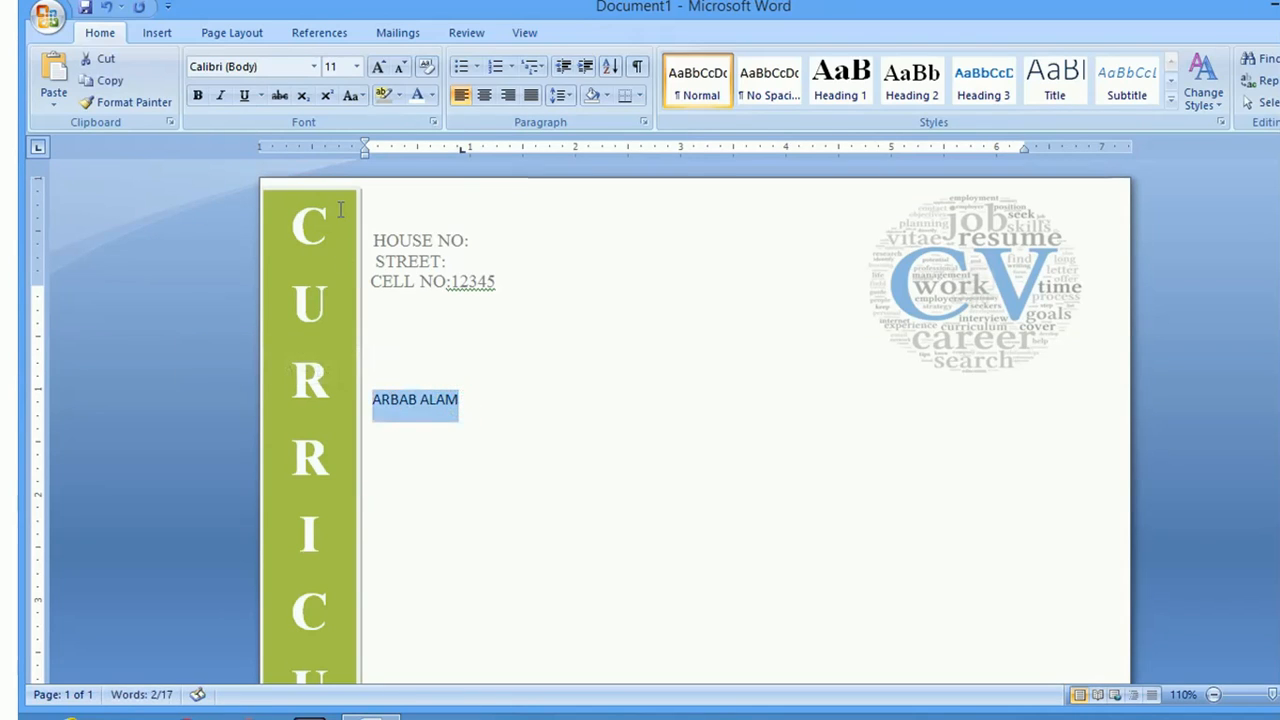
pyautogui.click(313, 66)
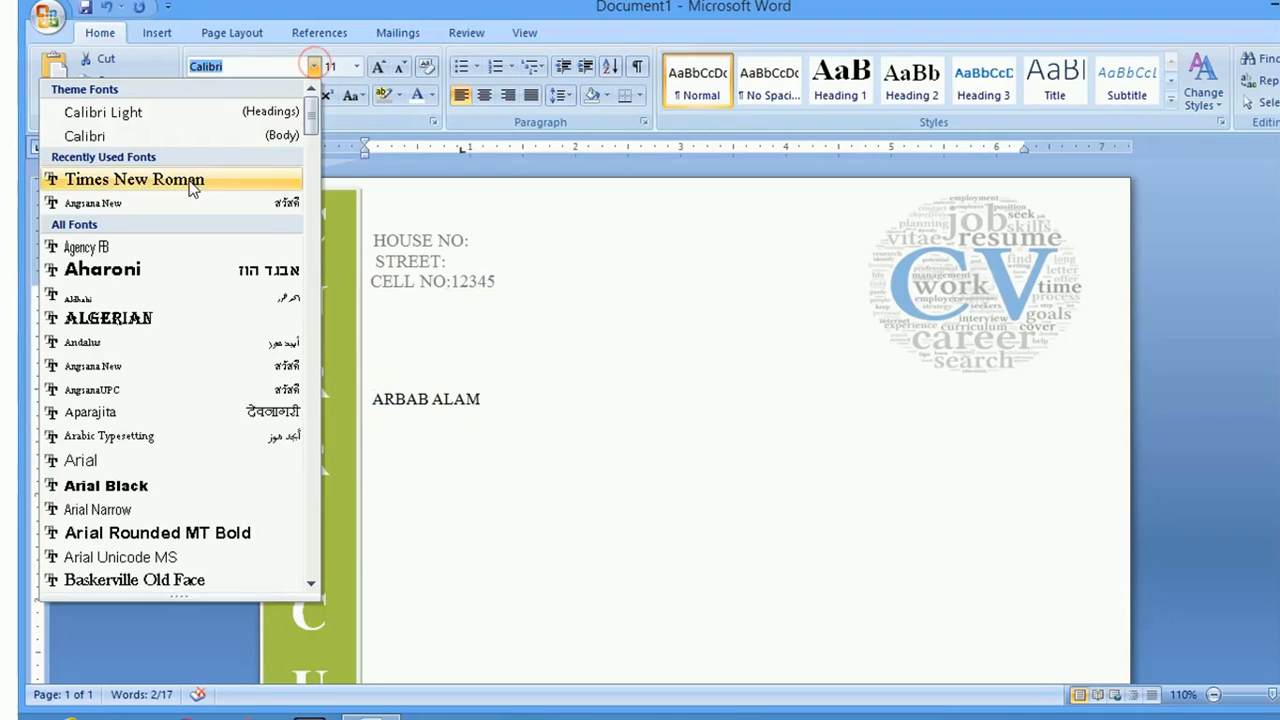
pyautogui.click(187, 180)
pyautogui.click(356, 66)
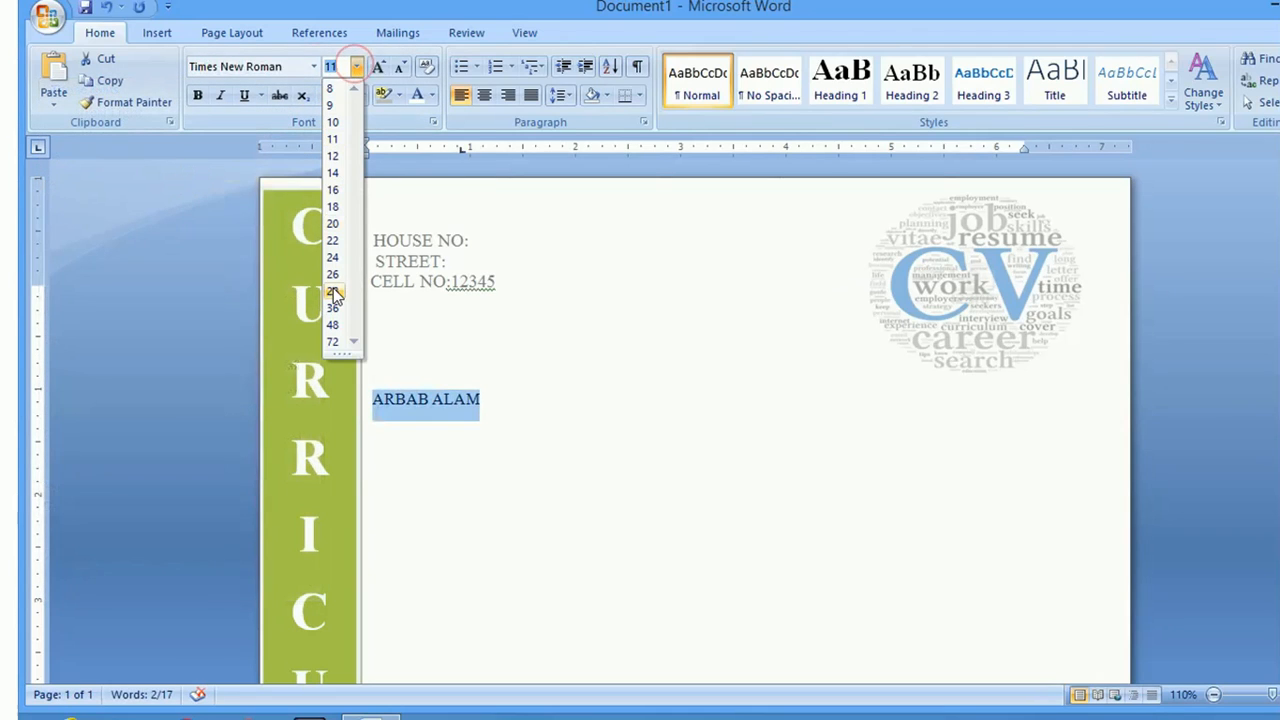
pyautogui.click(334, 309)
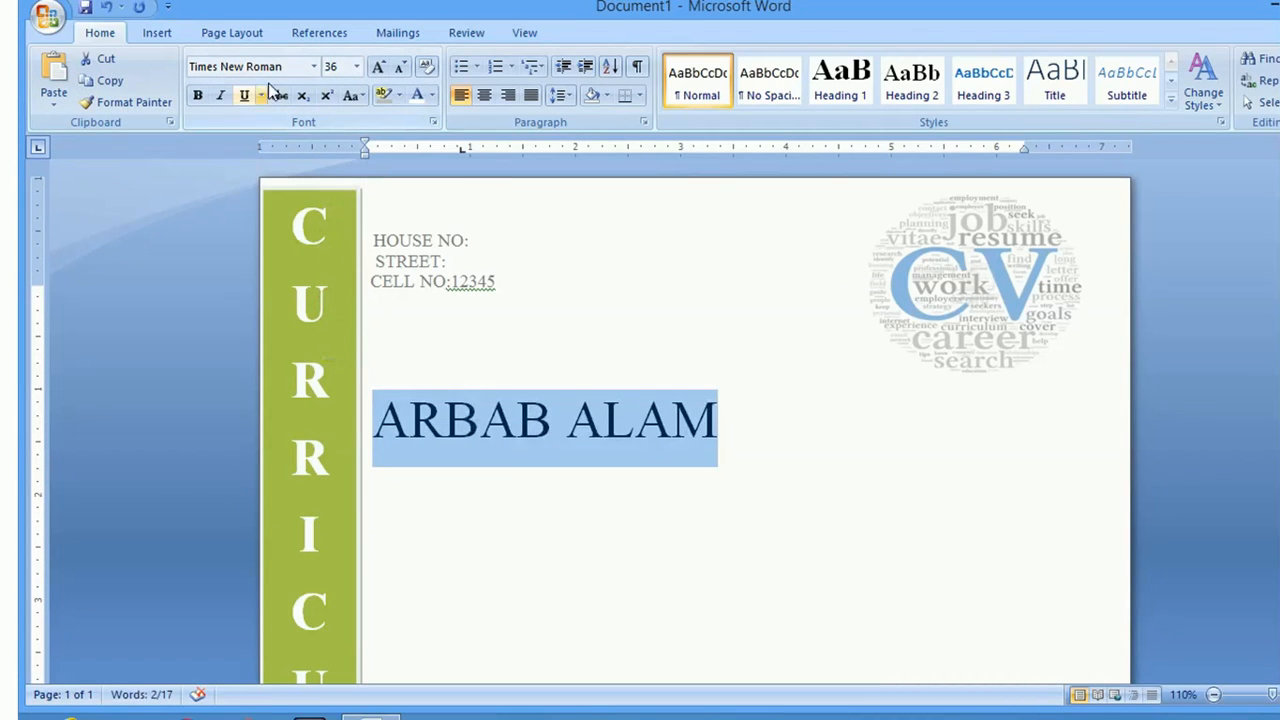
pyautogui.click(199, 96)
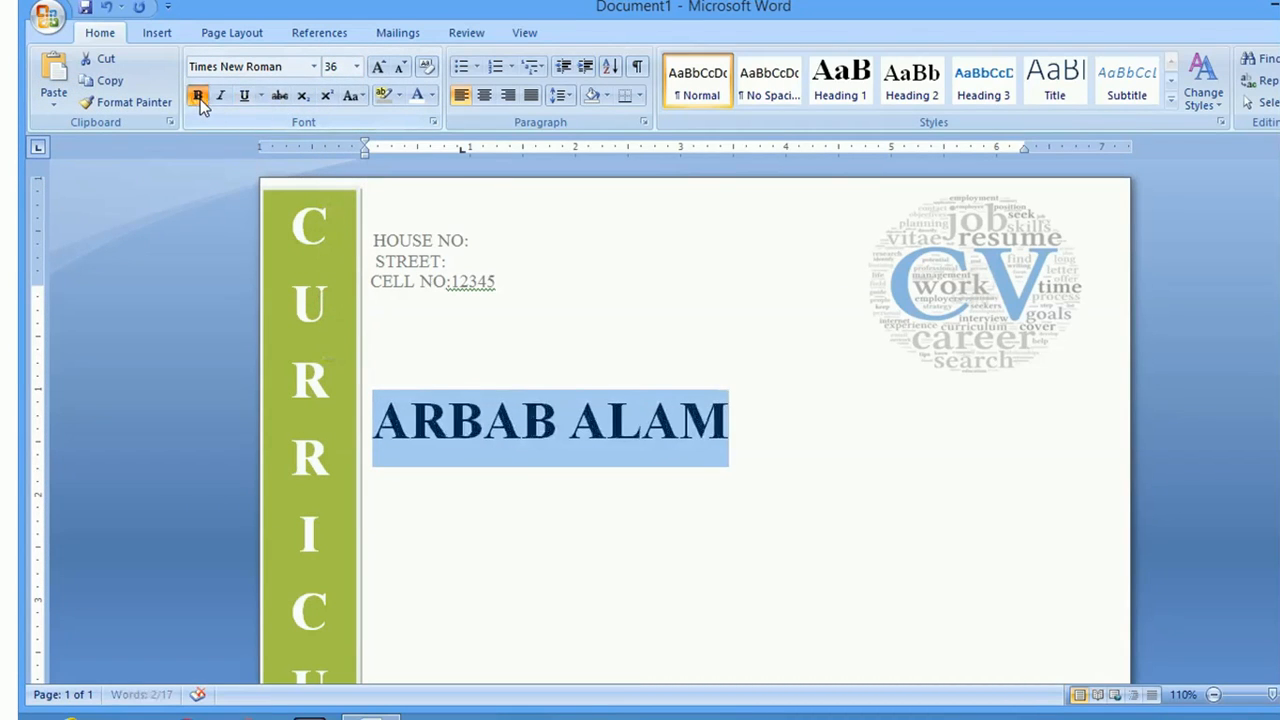
pyautogui.click(261, 96)
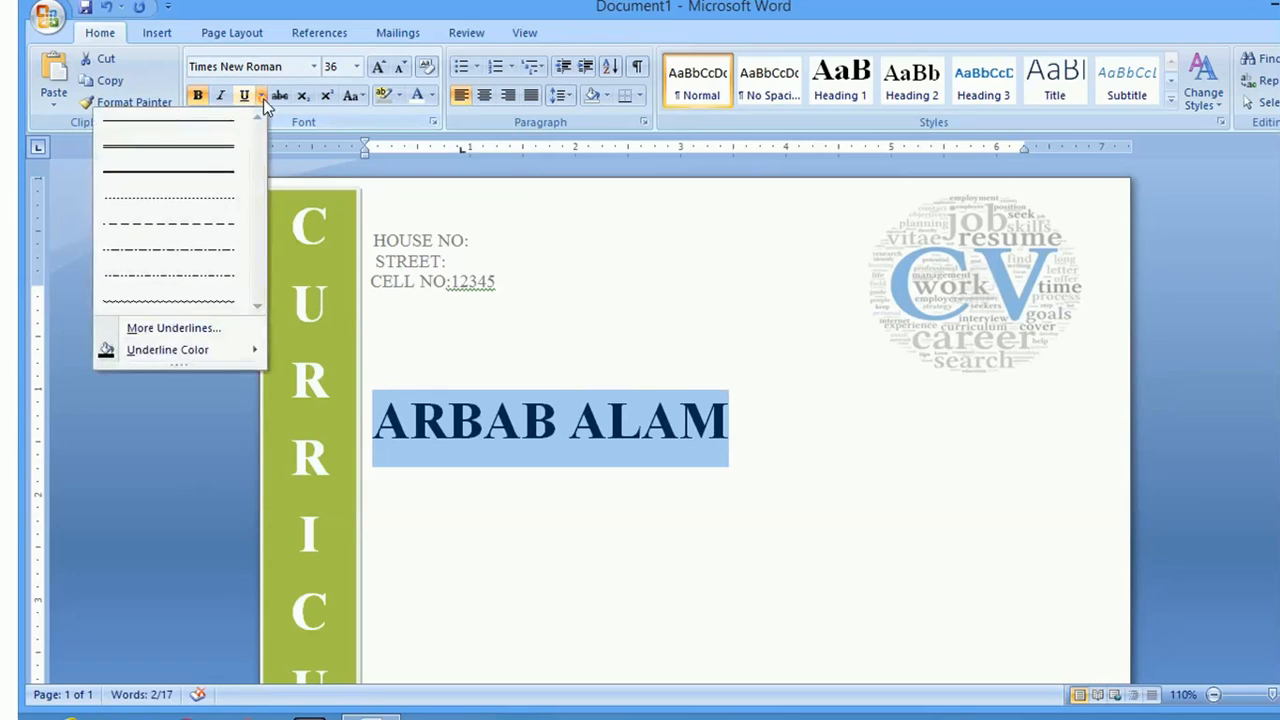
pyautogui.click(212, 158)
# Extend the double underline toward the right margin with a Tab, then turn underline and bold off
pyautogui.click(742, 420)
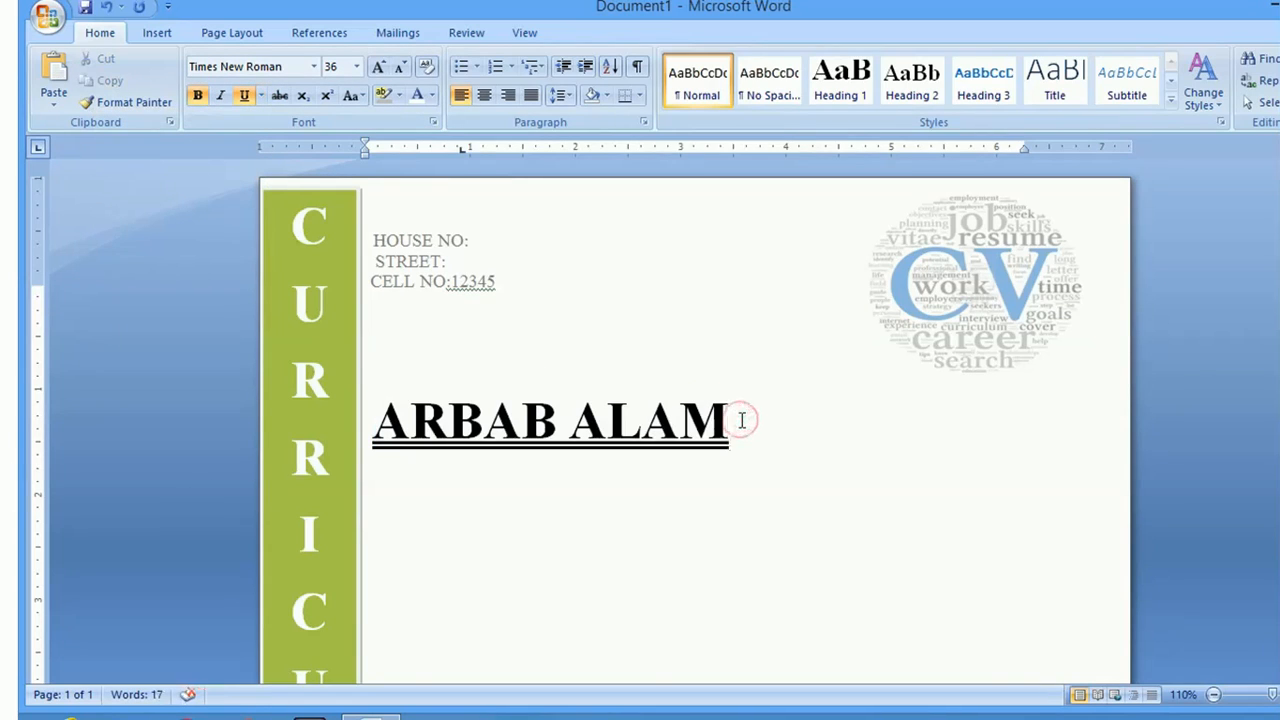
pyautogui.press('Tab')
pyautogui.press('Tab')
pyautogui.press('Tab')
pyautogui.press('Tab')
pyautogui.press('Tab')
pyautogui.press('Tab')
pyautogui.press('Tab')
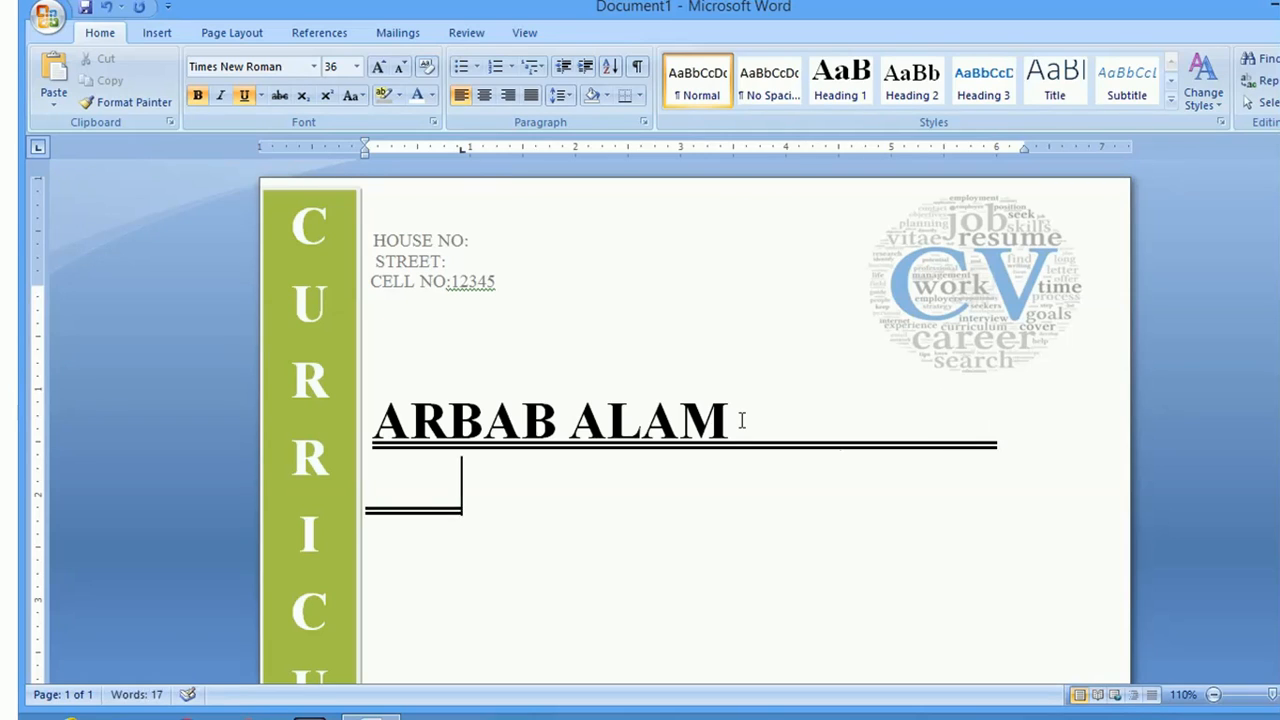
pyautogui.press('BackSpace')
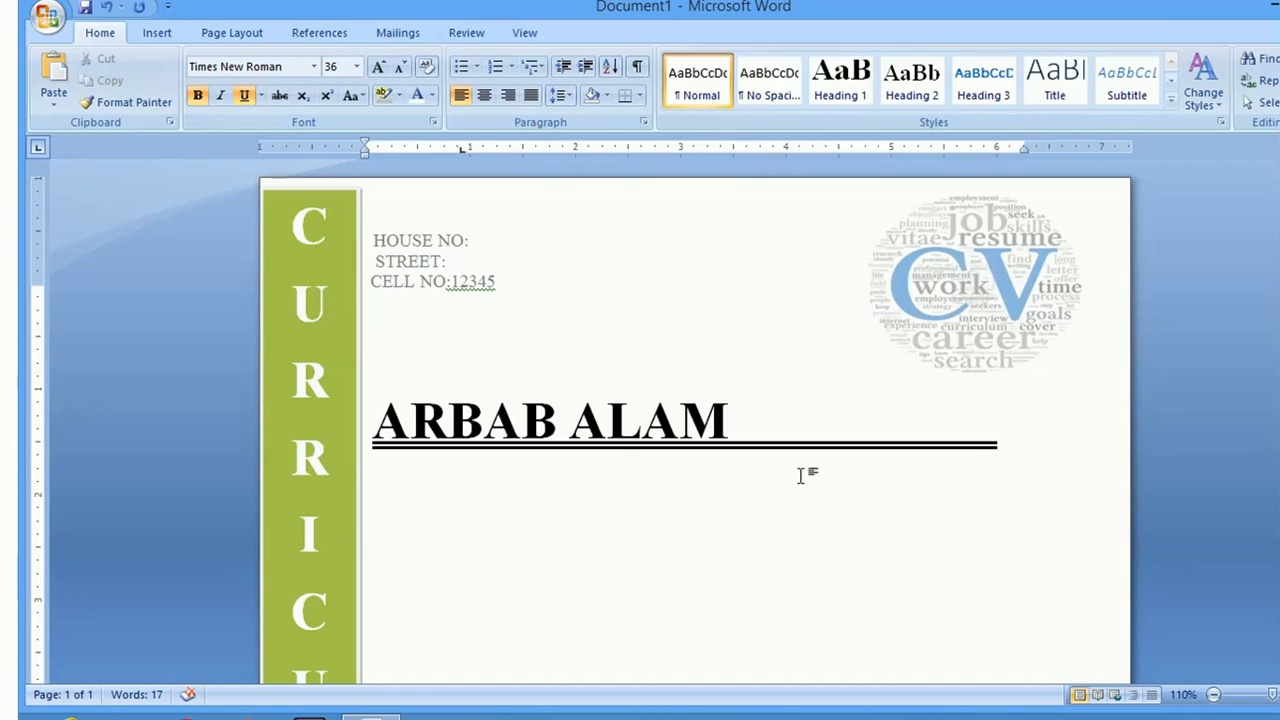
pyautogui.click(242, 98)
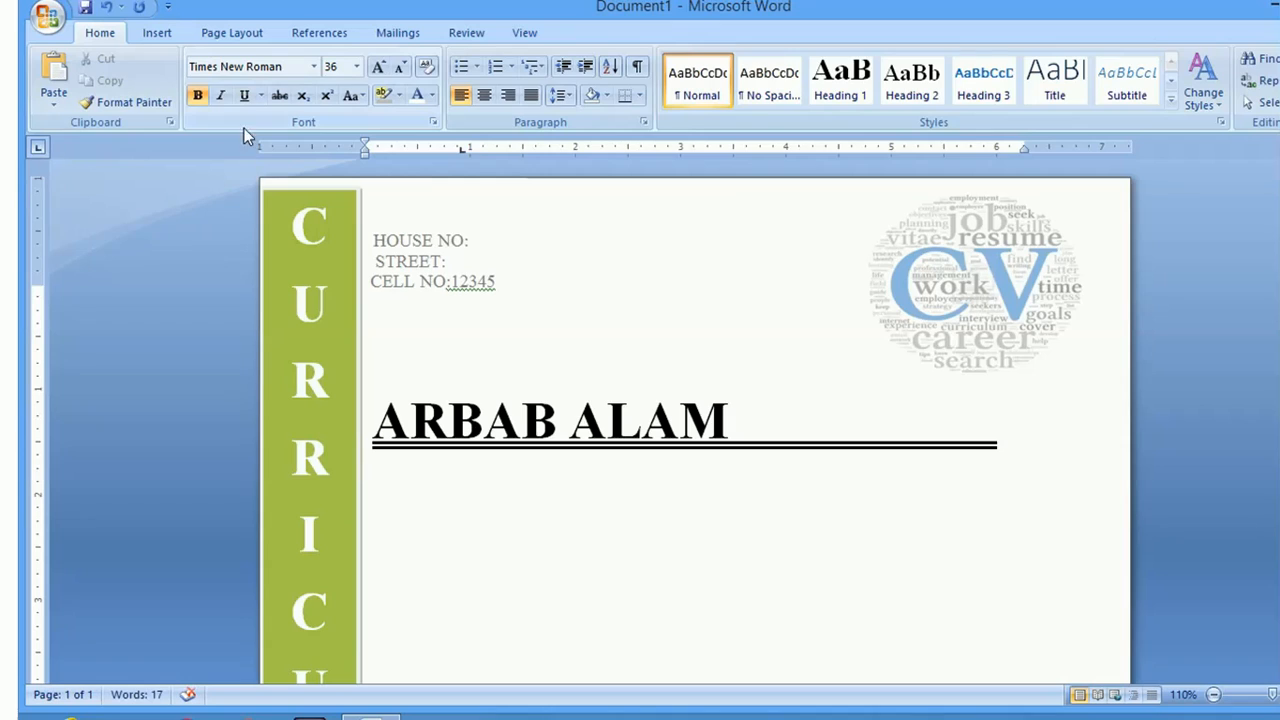
pyautogui.click(198, 106)
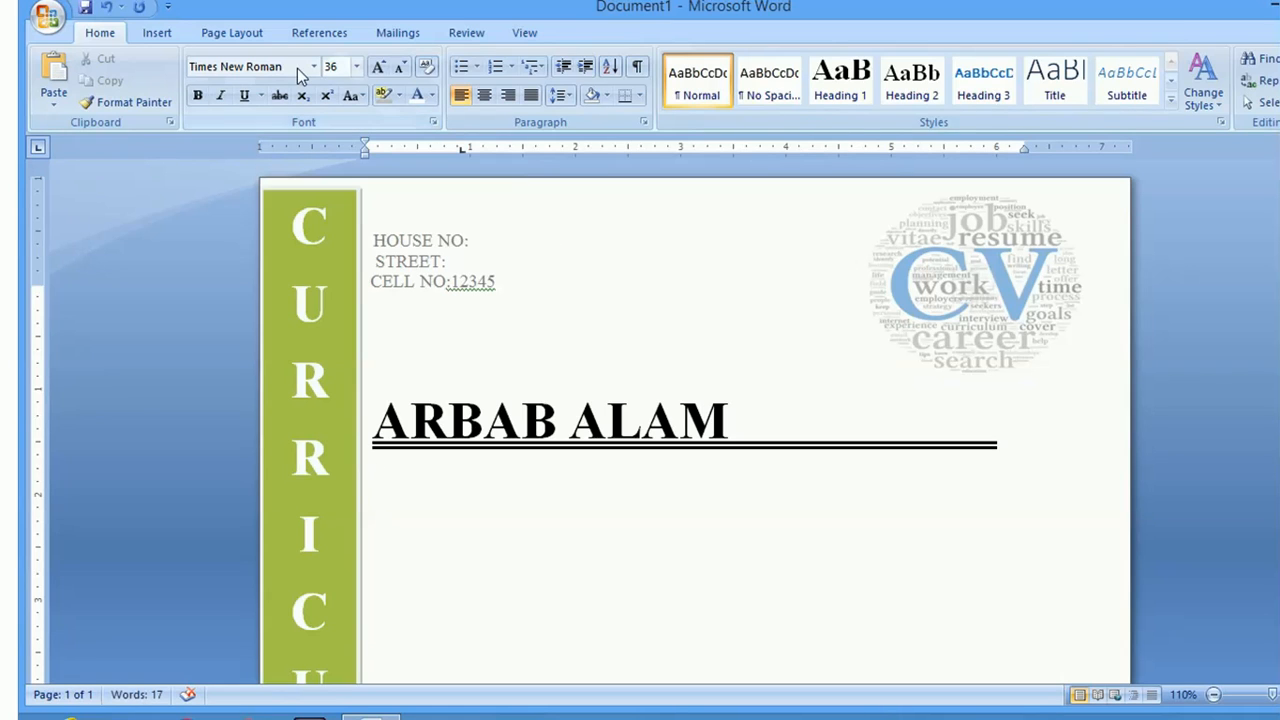
pyautogui.click(157, 33)
pyautogui.click(324, 106)
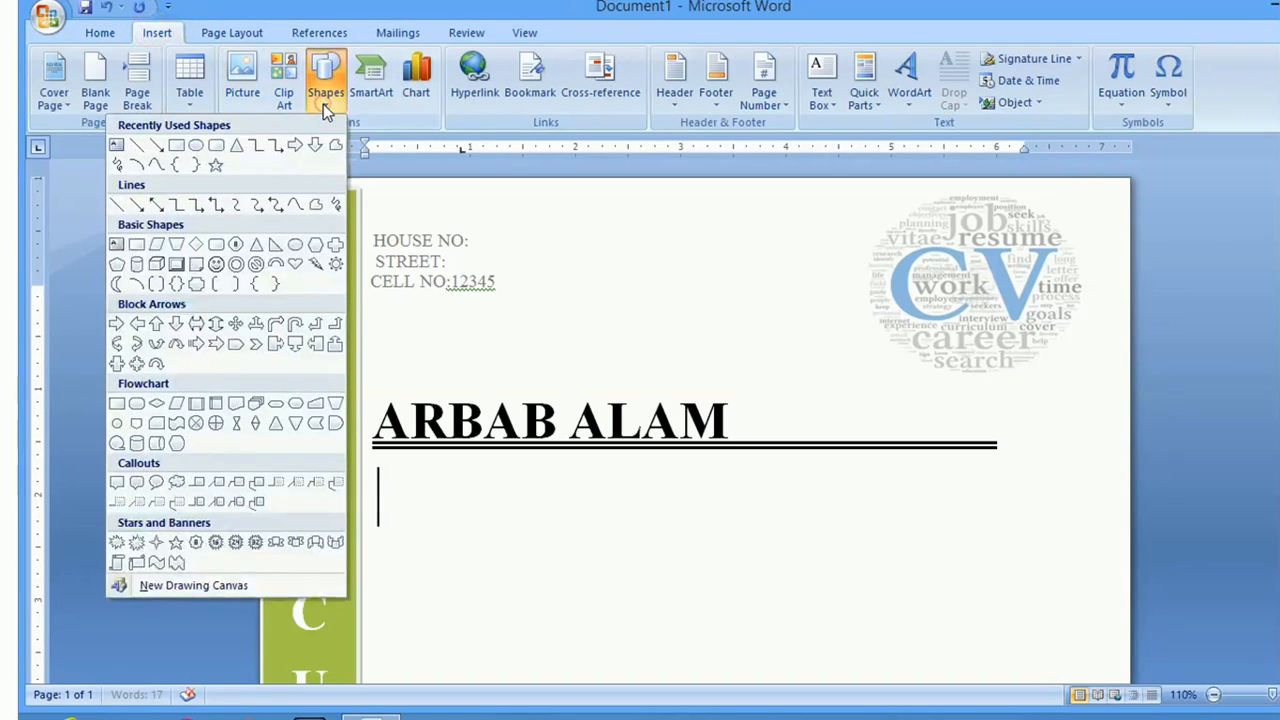
pyautogui.click(180, 143)
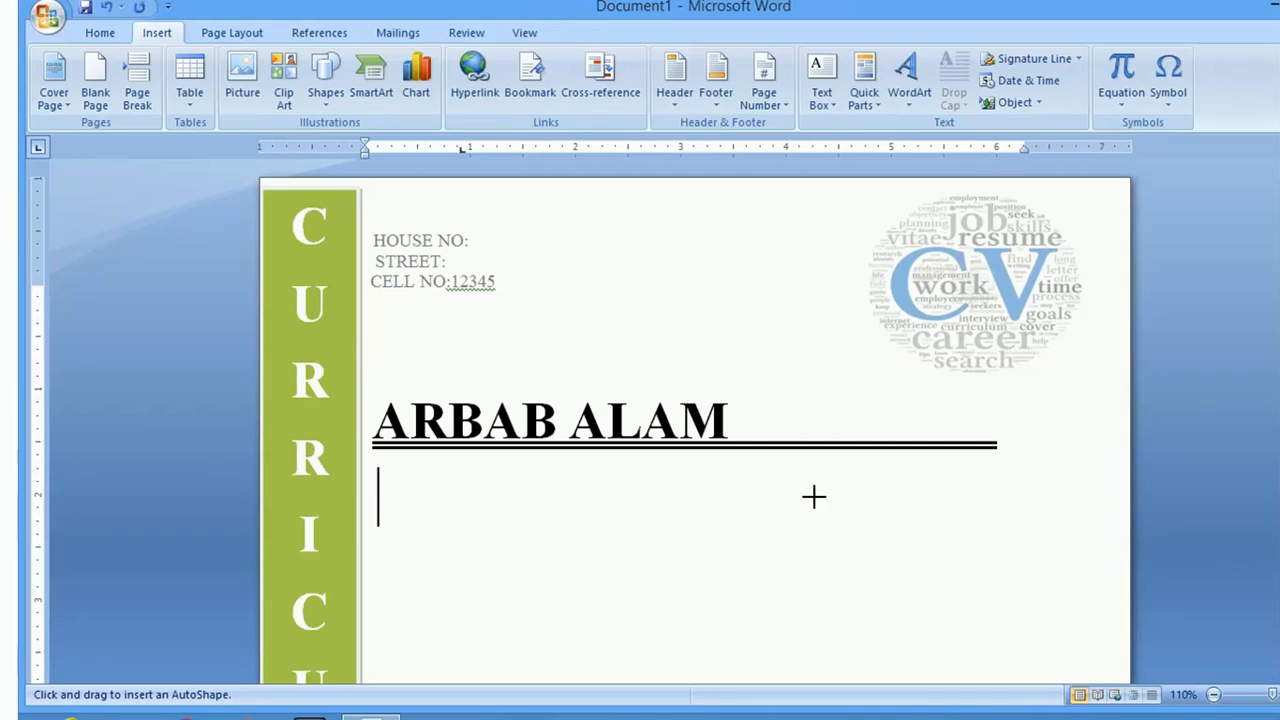
pyautogui.scroll(-3, 695, 430)
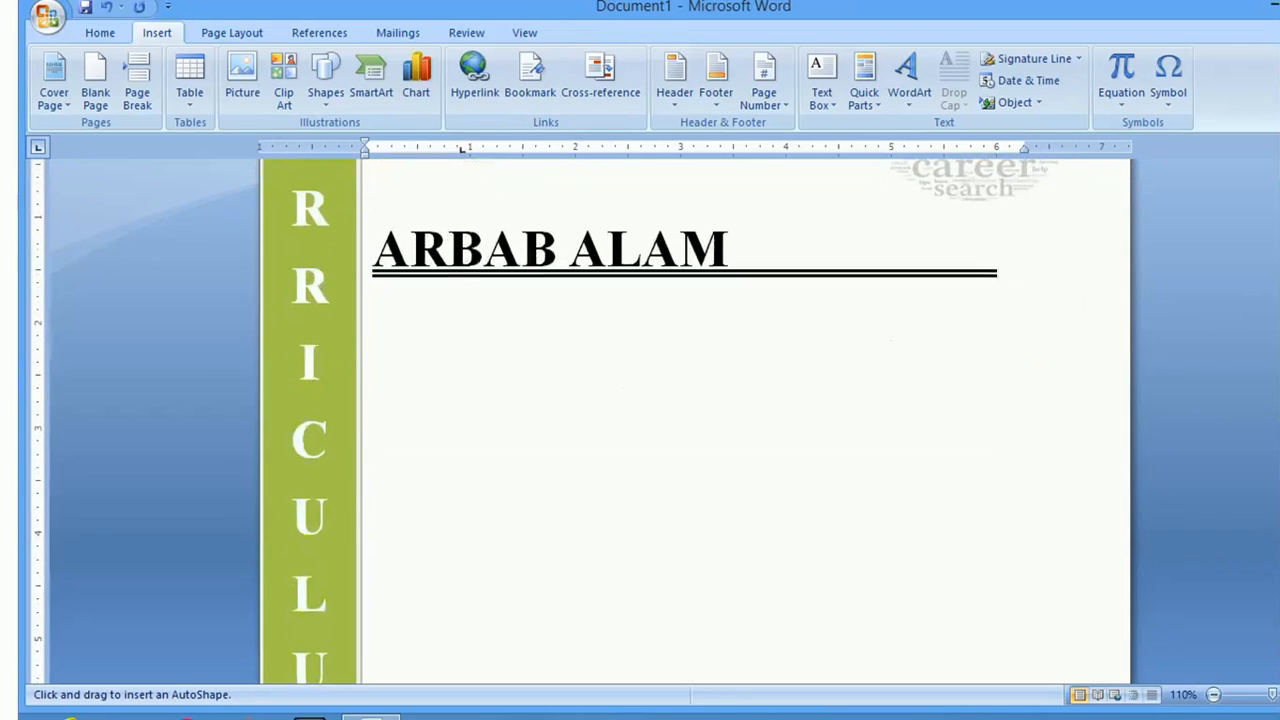
pyautogui.moveTo(379, 316)
pyautogui.mouseDown()
pyautogui.moveTo(877, 403)
pyautogui.moveTo(1065, 380)
pyautogui.moveTo(1106, 360)
pyautogui.moveTo(1118, 369)
pyautogui.mouseUp()
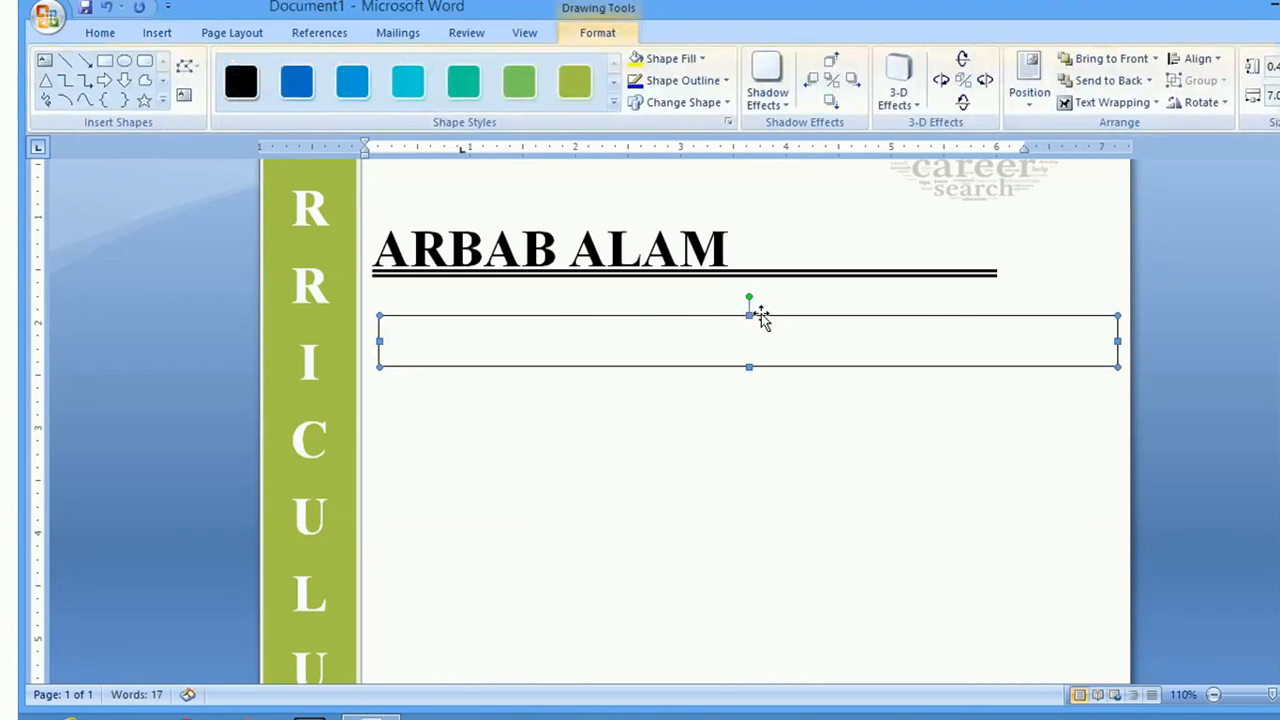
# Give the rectangle an olive-green fill style with no outline
pyautogui.click(570, 90)
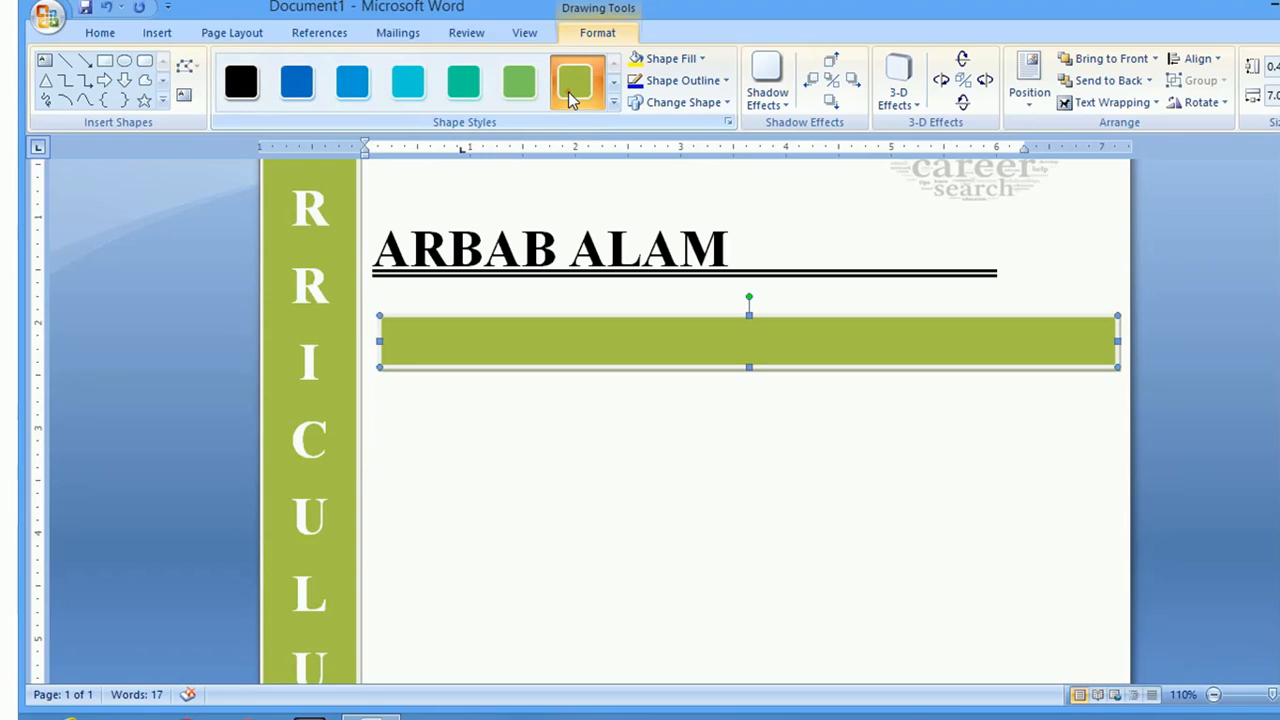
pyautogui.click(712, 81)
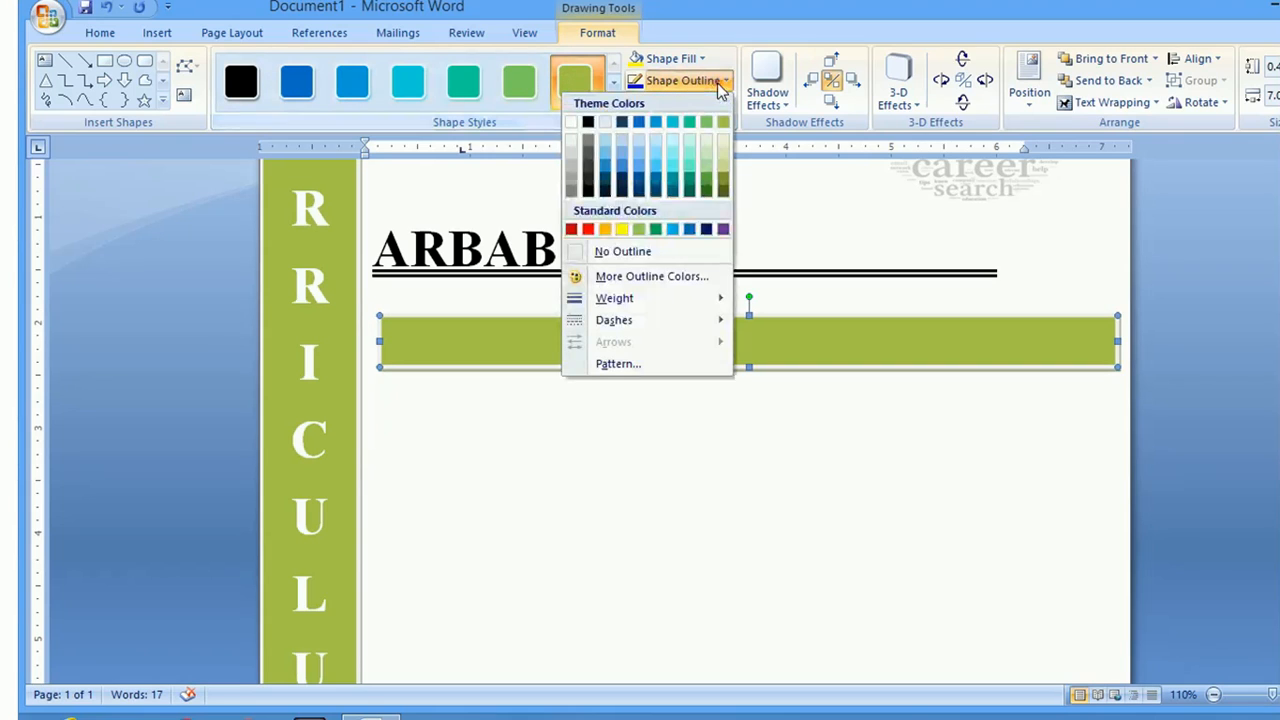
pyautogui.click(641, 251)
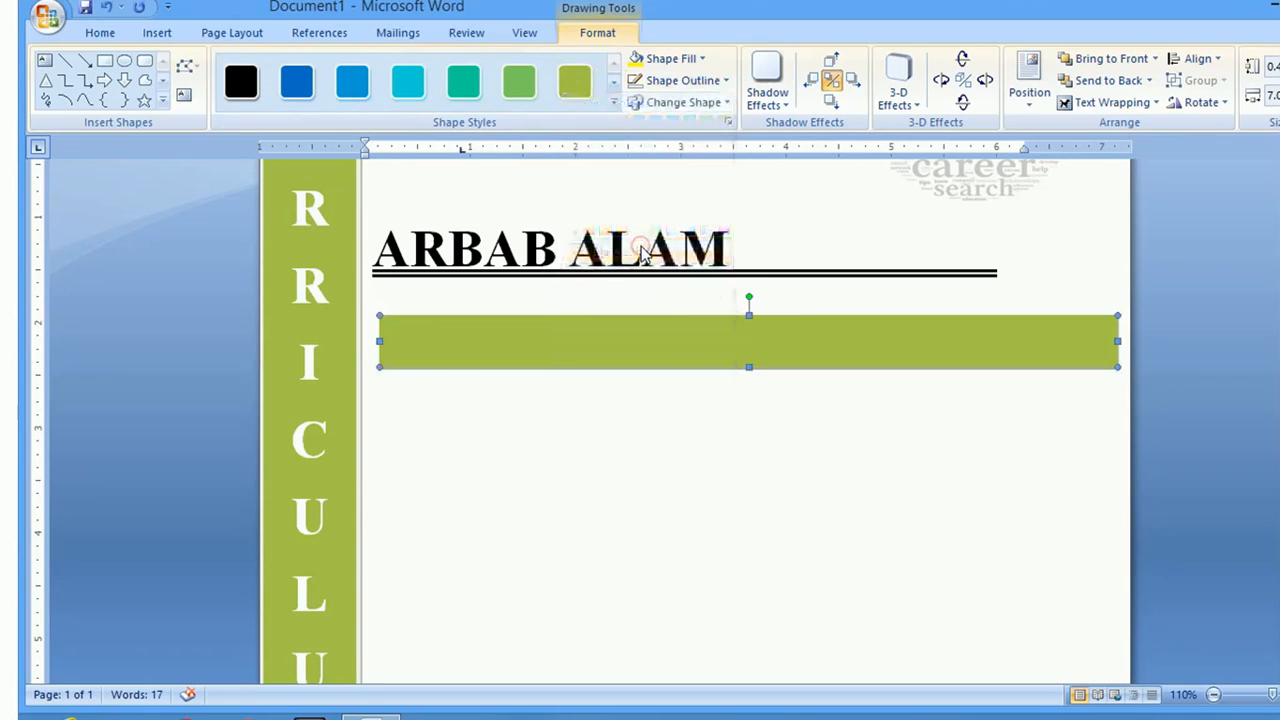
pyautogui.rightClick(440, 352)
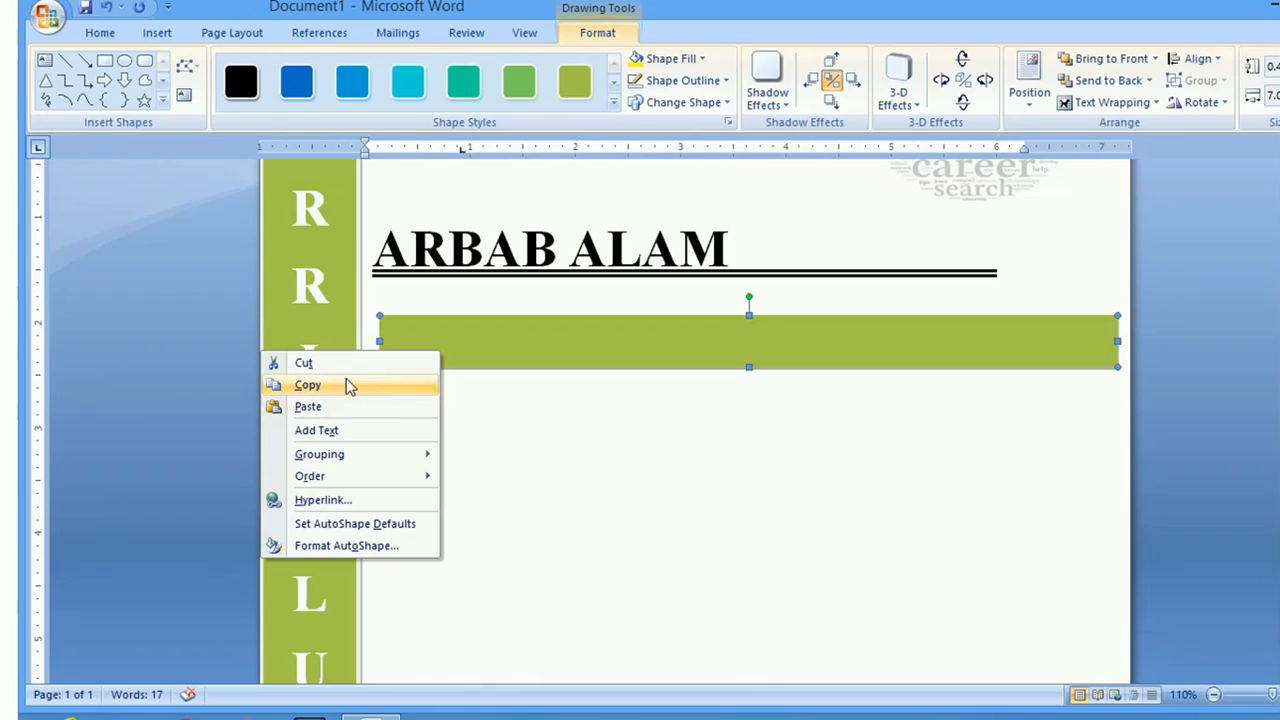
# Add the label OBJECTIVE: inside the green rectangle
pyautogui.click(348, 432)
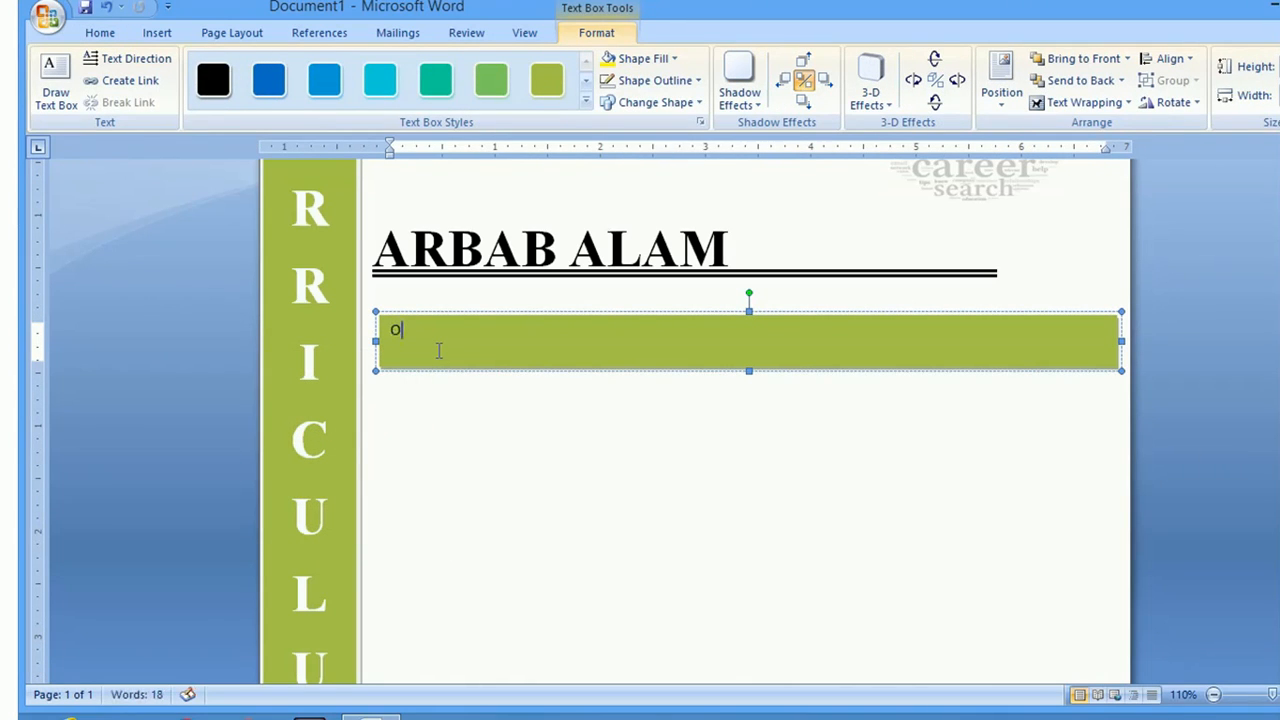
pyautogui.write('OBJE')
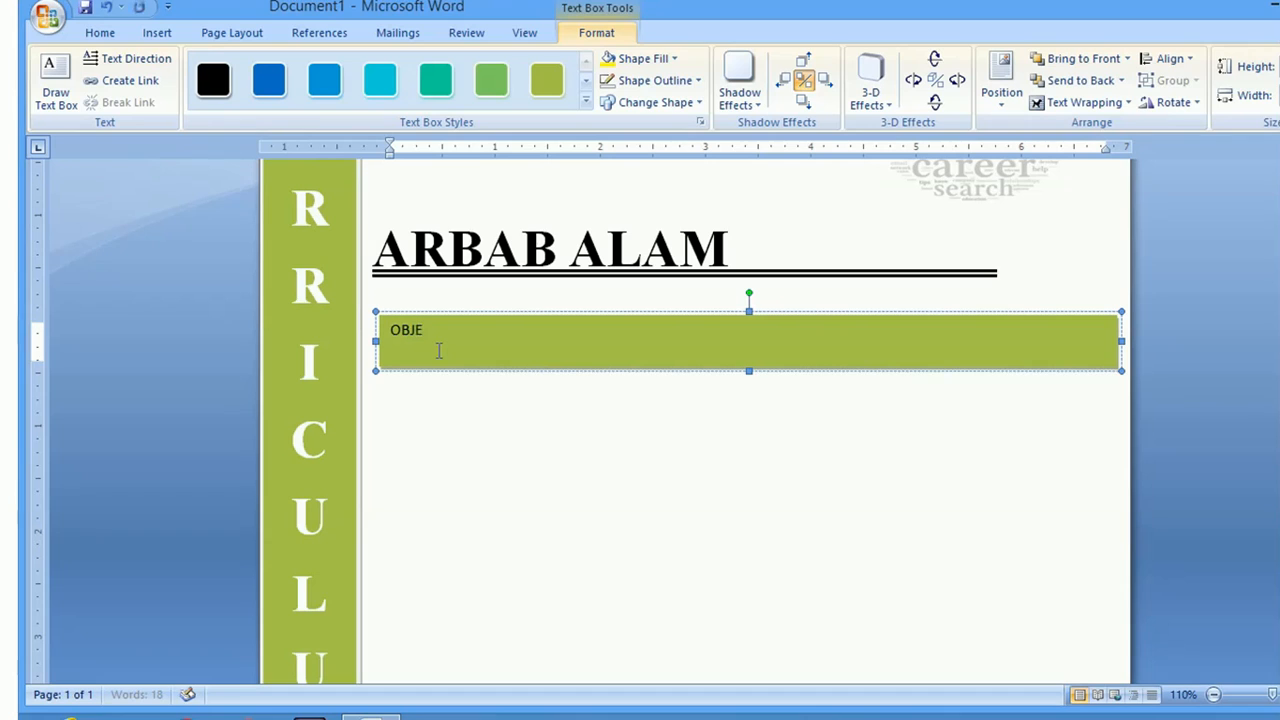
pyautogui.write('CTIVE:')
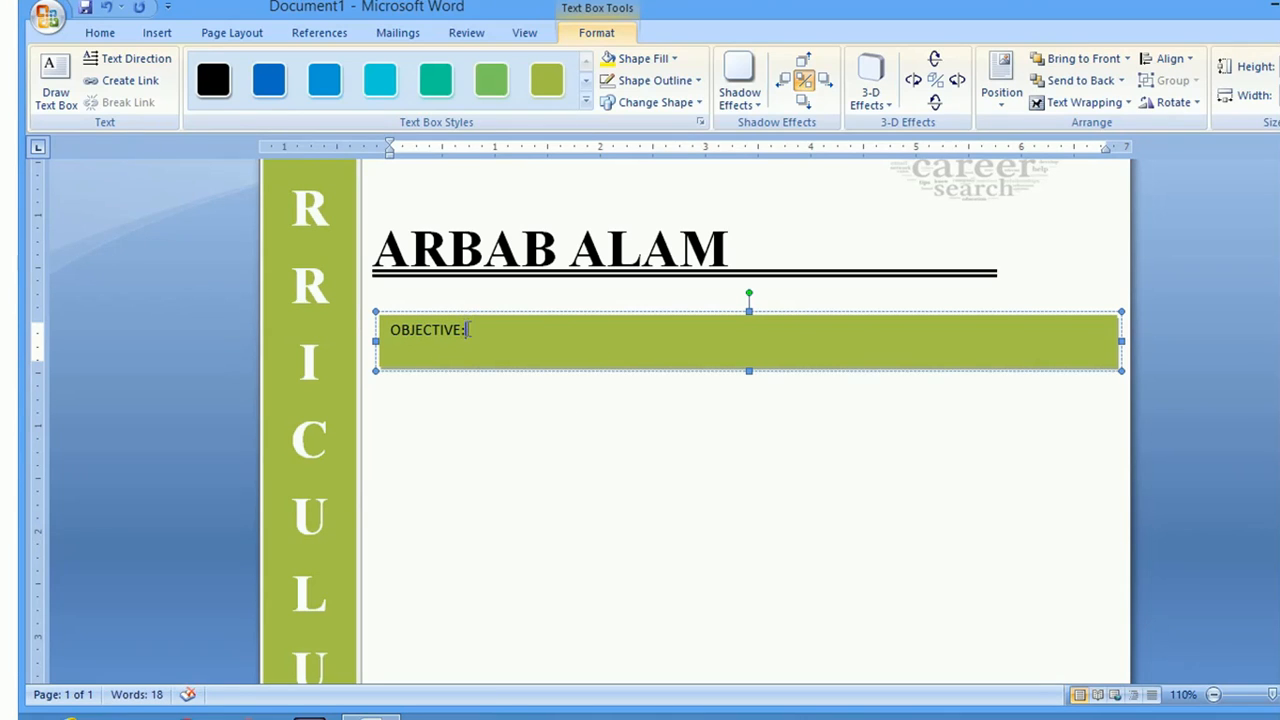
pyautogui.moveTo(466, 330); pyautogui.dragTo(388, 332)
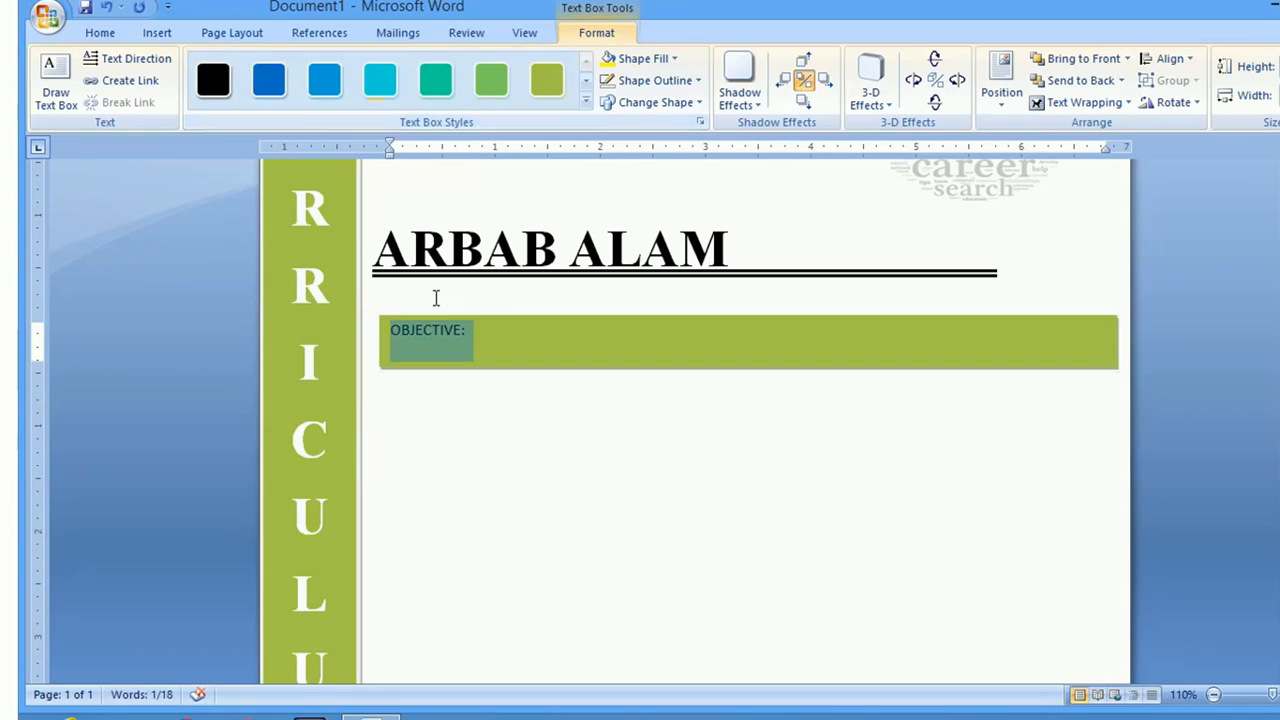
# Make OBJECTIVE: bold Times New Roman at size 14
pyautogui.rightClick(438, 324)
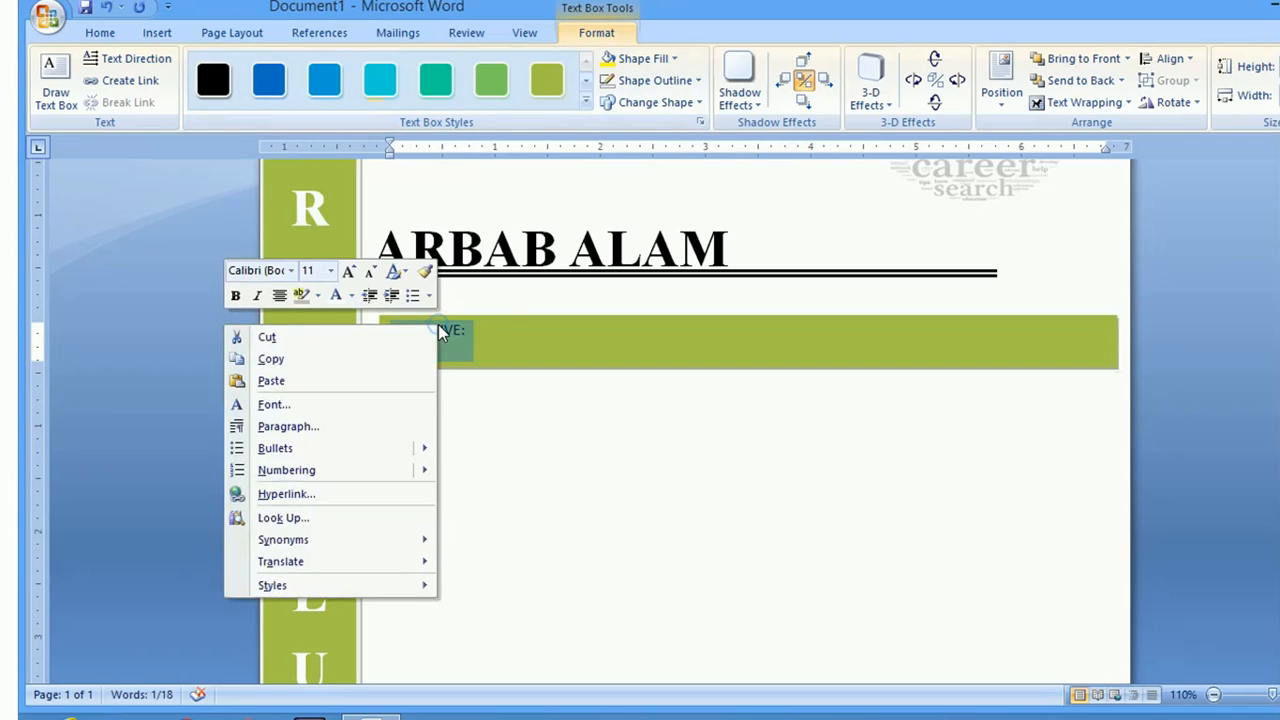
pyautogui.click(236, 298)
pyautogui.click(290, 270)
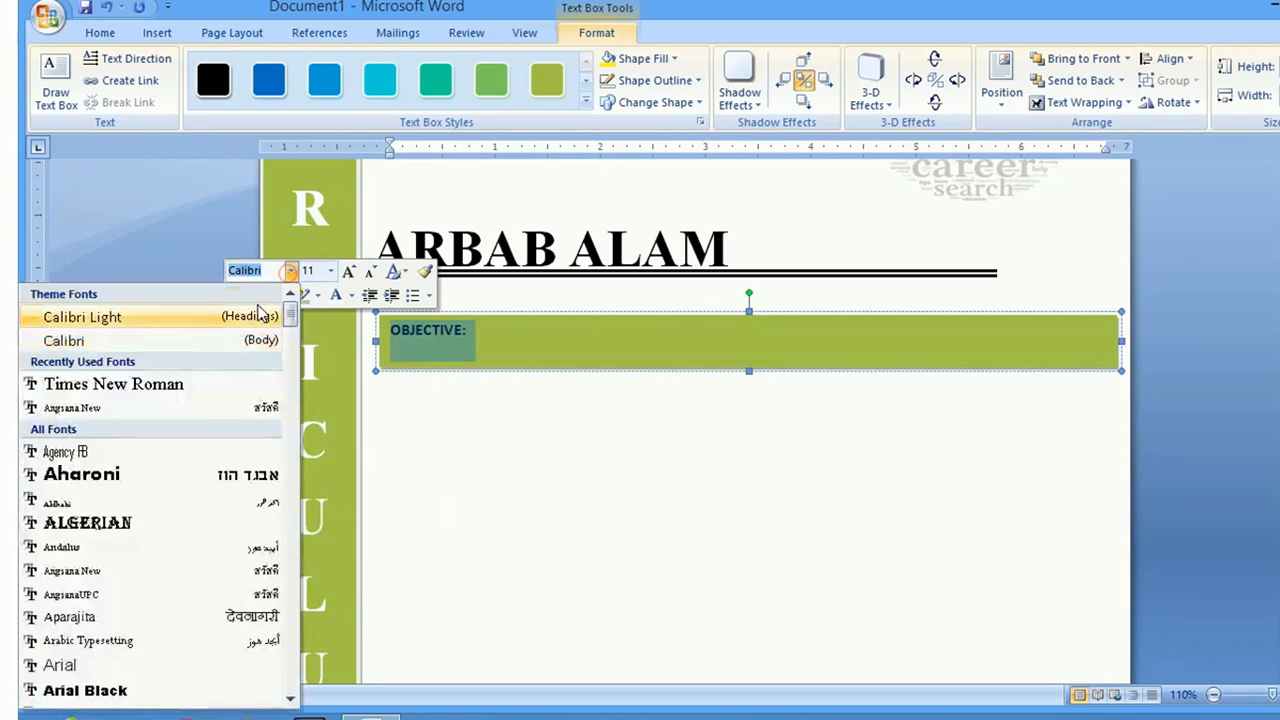
pyautogui.click(185, 385)
pyautogui.click(330, 270)
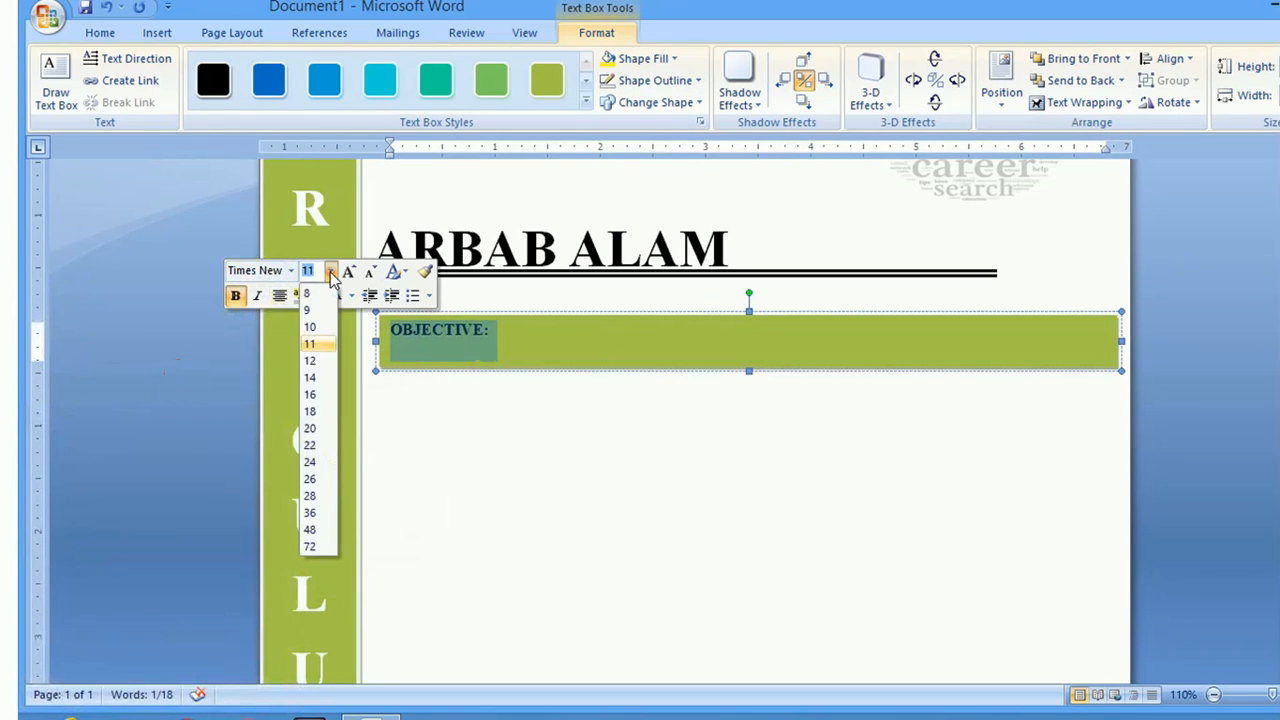
pyautogui.click(310, 377)
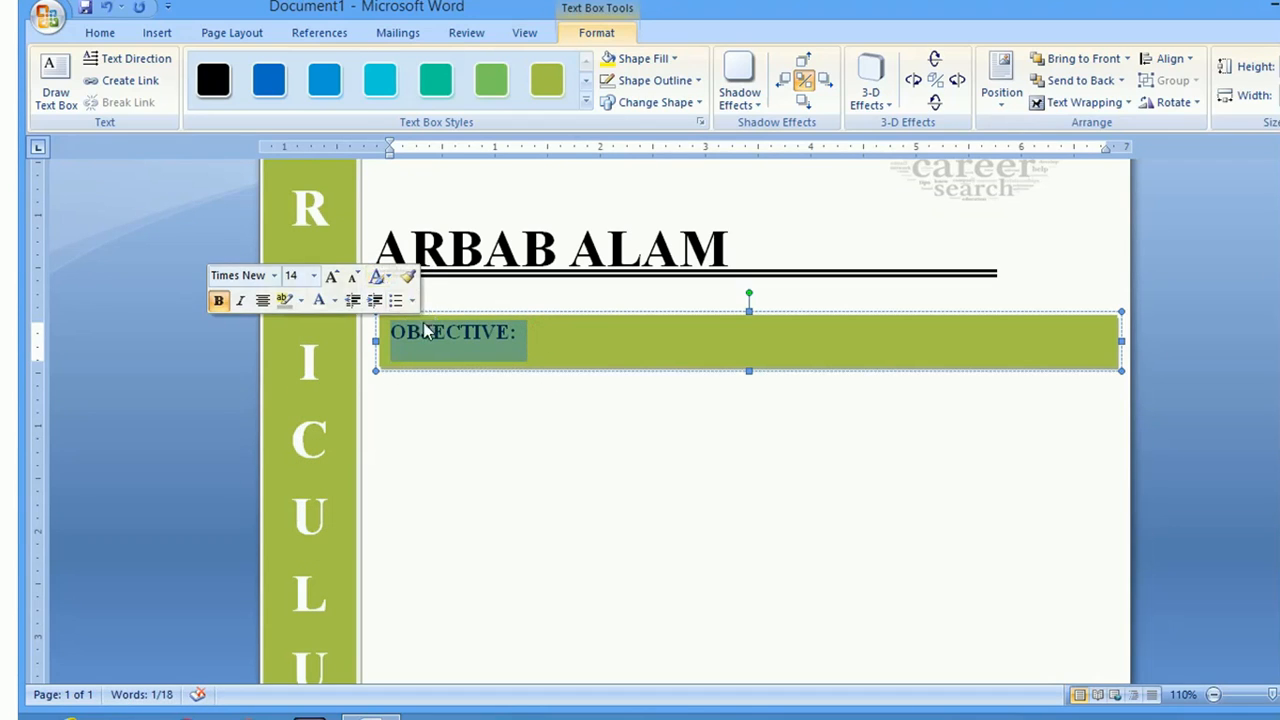
# Give OBJECTIVE: a double underline
pyautogui.click(100, 33)
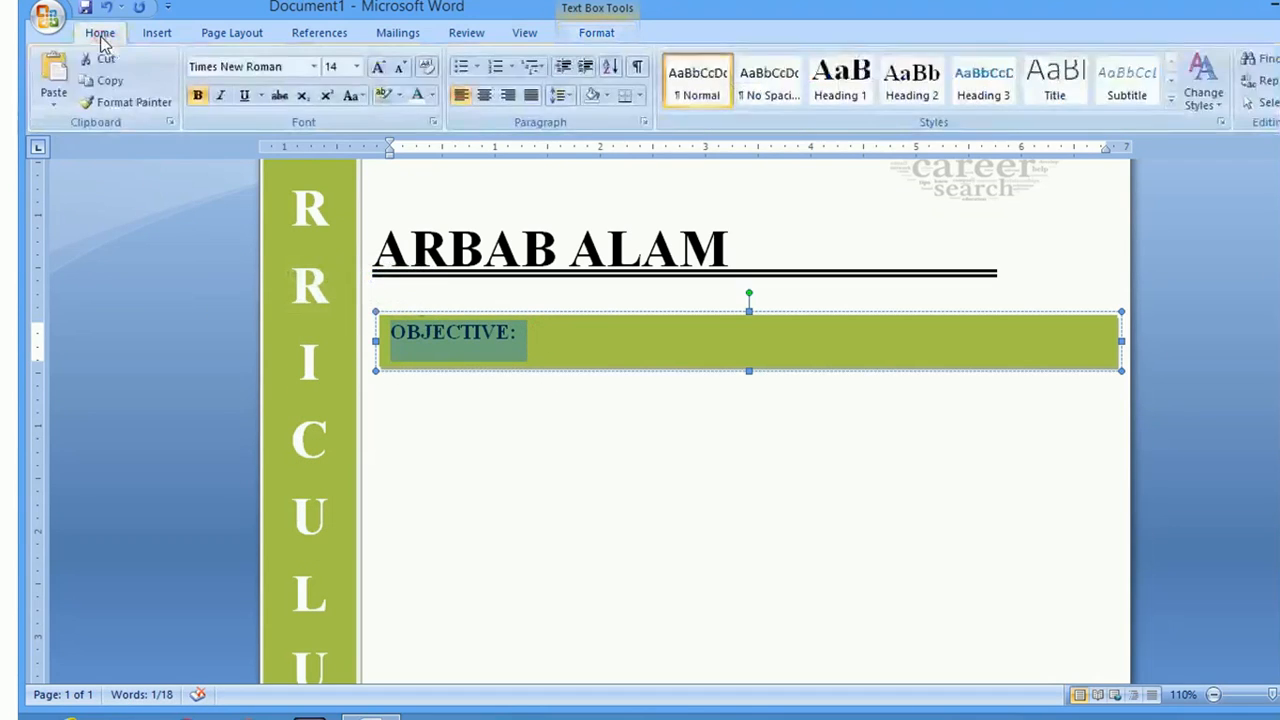
pyautogui.click(260, 95)
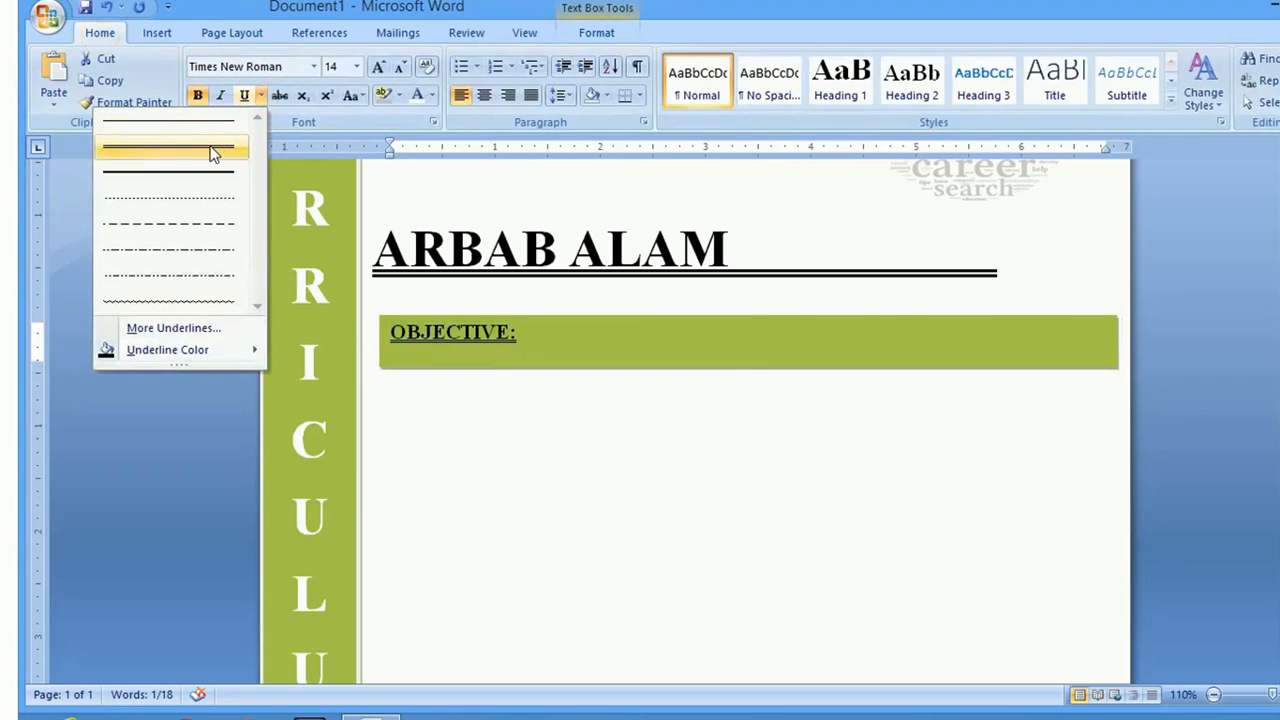
pyautogui.click(213, 152)
pyautogui.click(571, 380)
pyautogui.click(722, 338)
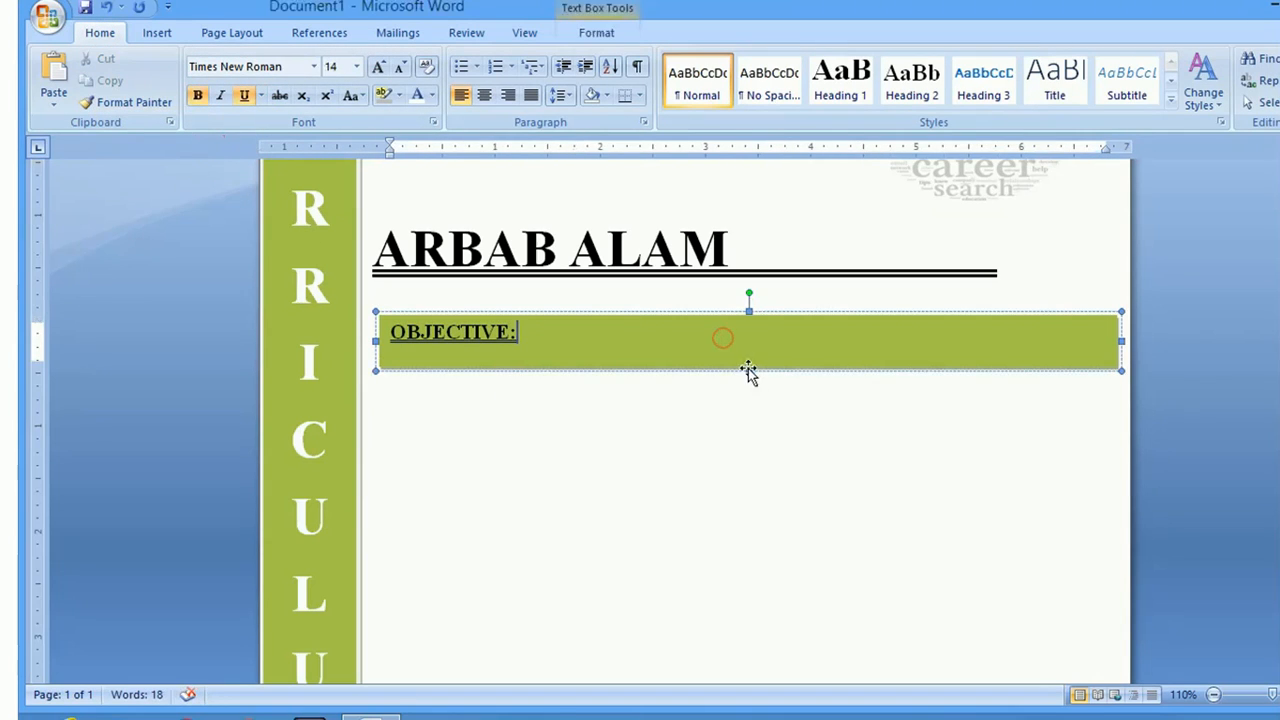
# Pull the green bar's bottom edge up so it fits snugly around the OBJECTIVE: line
pyautogui.click(748, 370)
pyautogui.moveTo(750, 352); pyautogui.dragTo(750, 352)
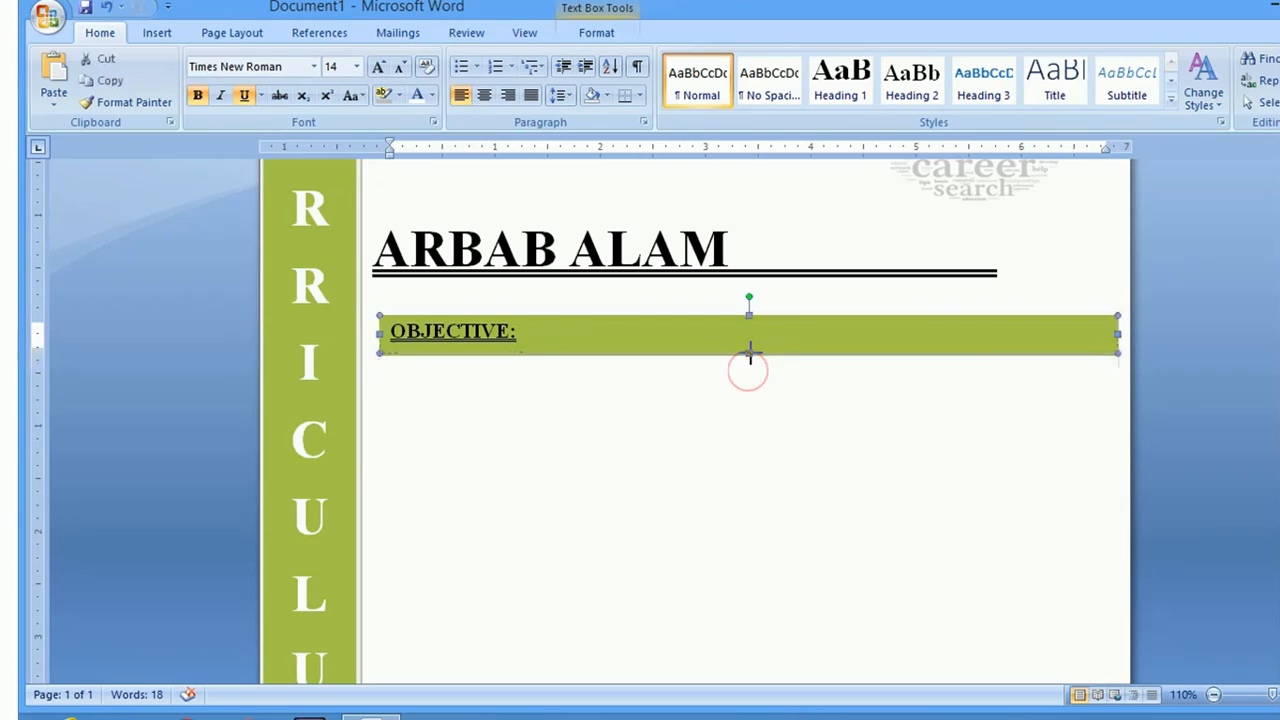
pyautogui.click(536, 334)
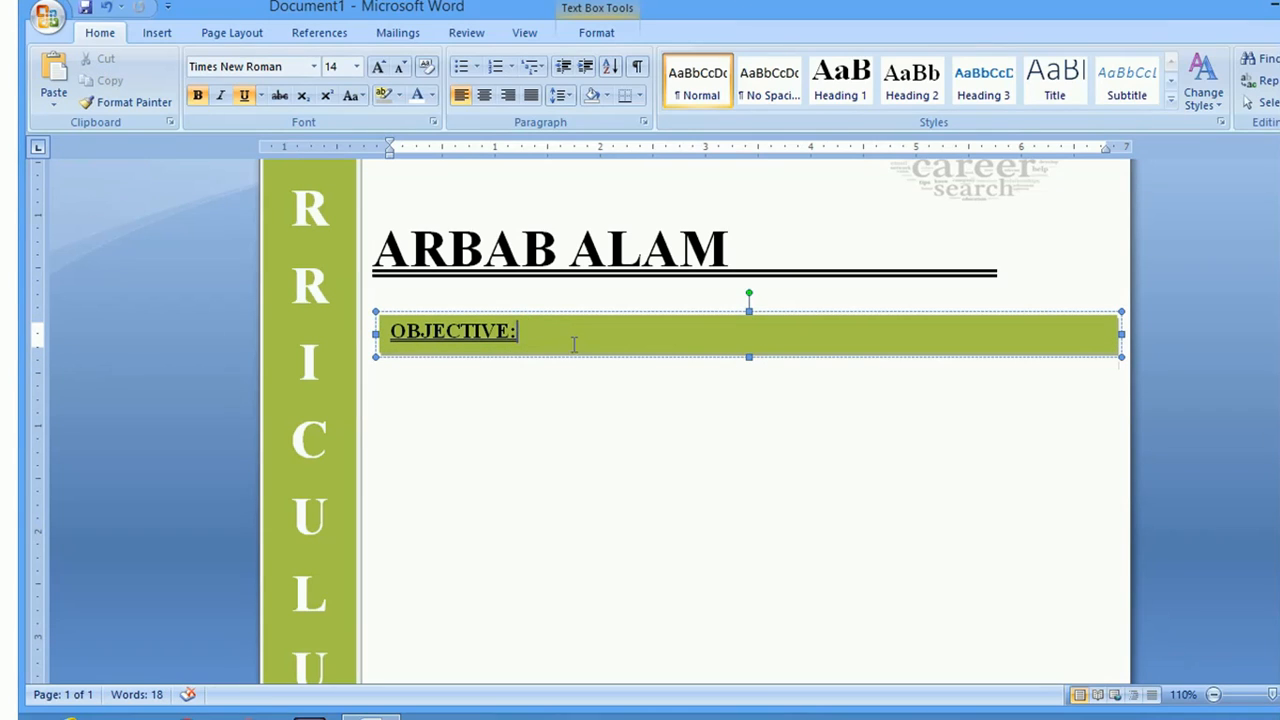
pyautogui.click(543, 315)
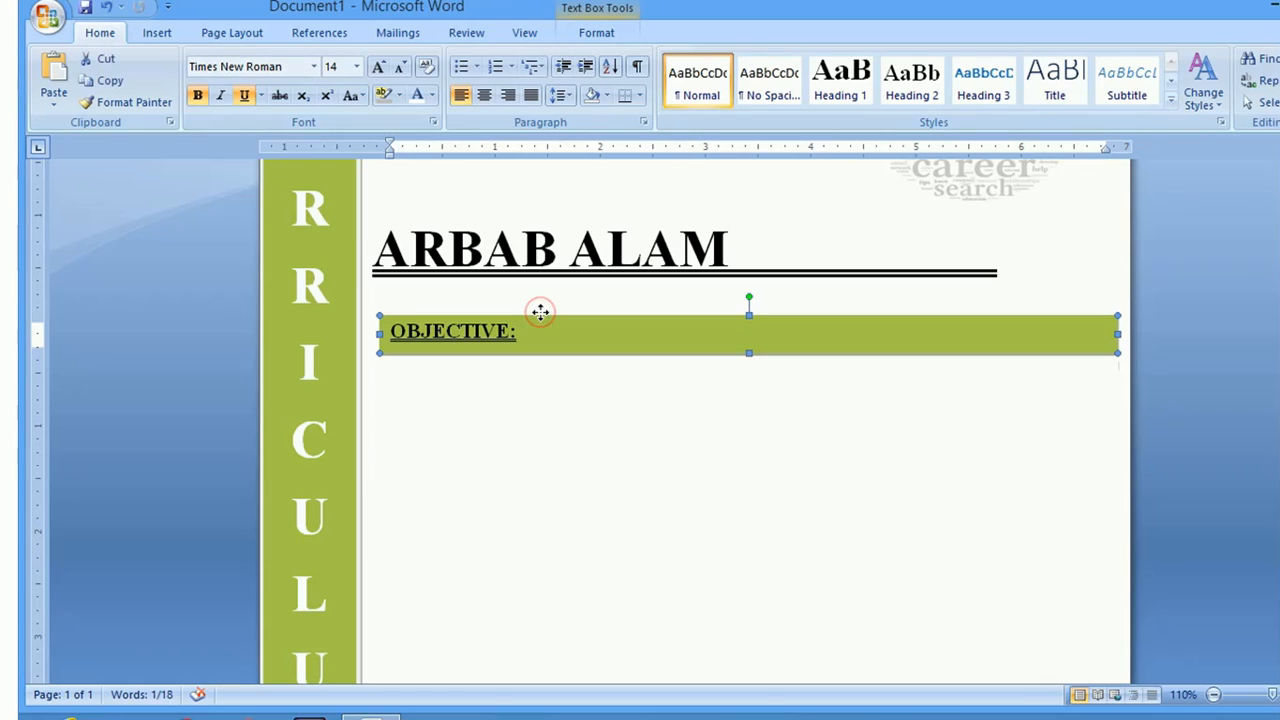
pyautogui.click(542, 318)
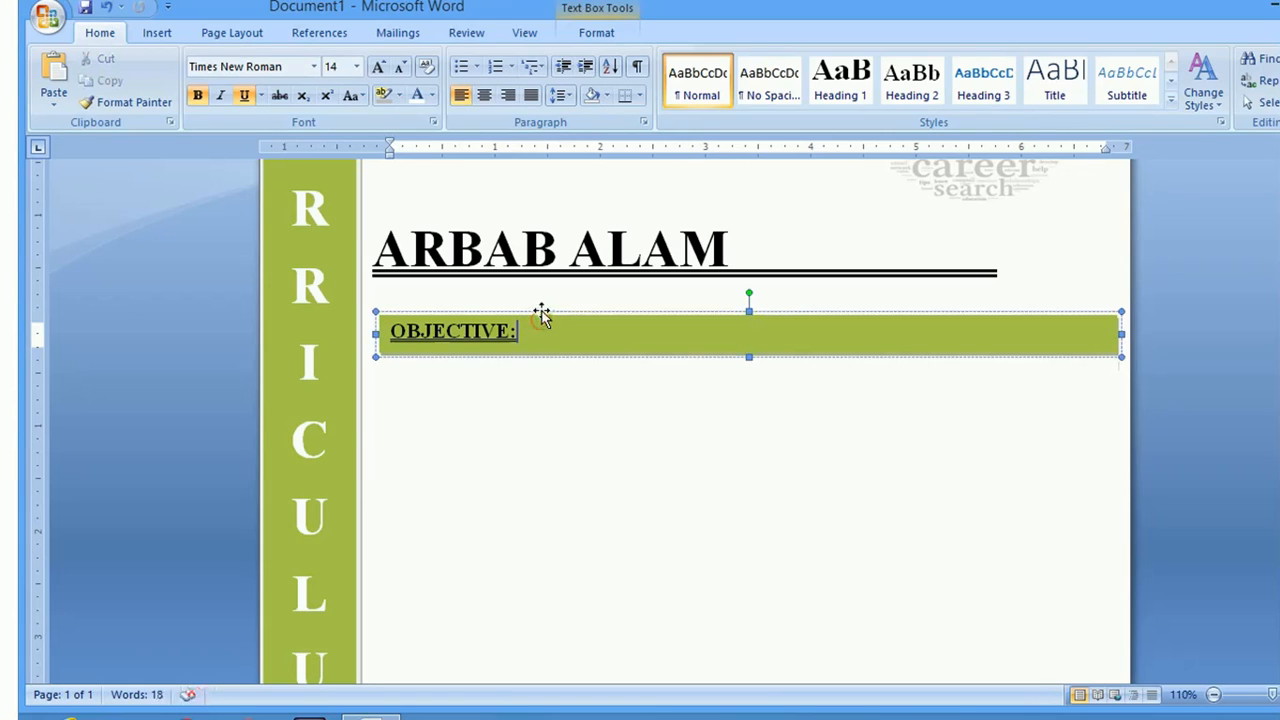
pyautogui.click(541, 313)
pyautogui.click(541, 313)
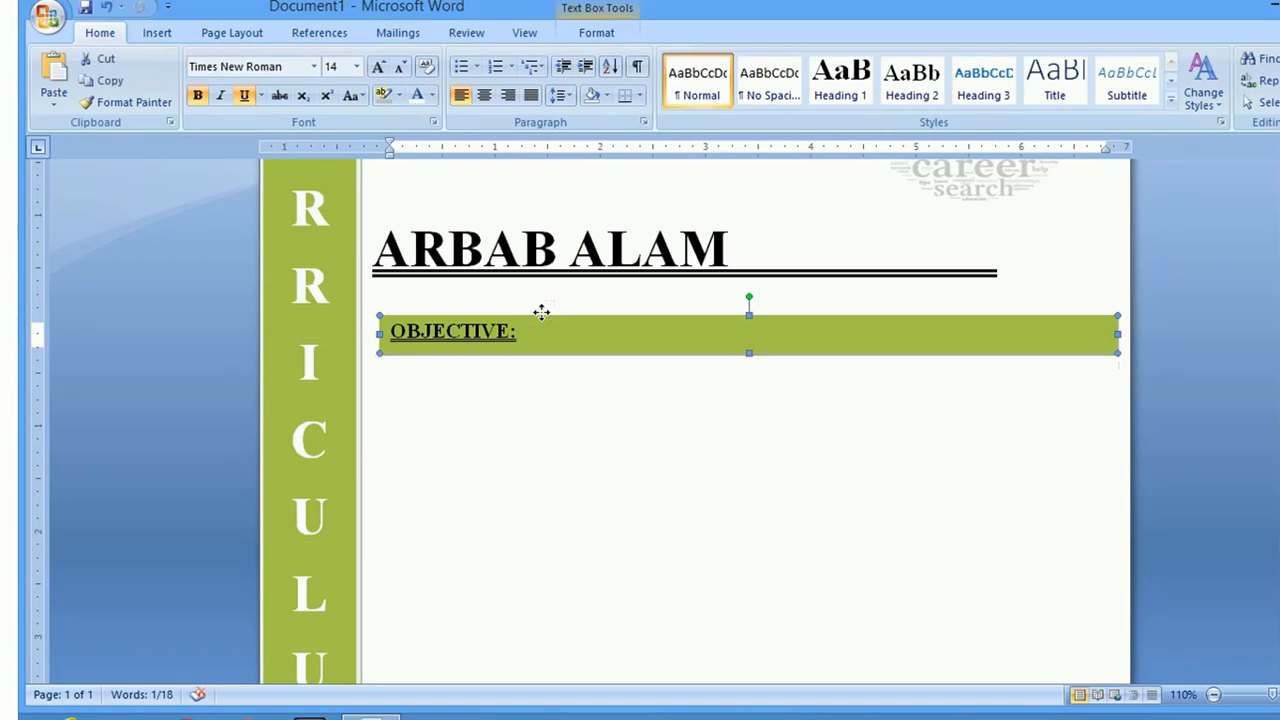
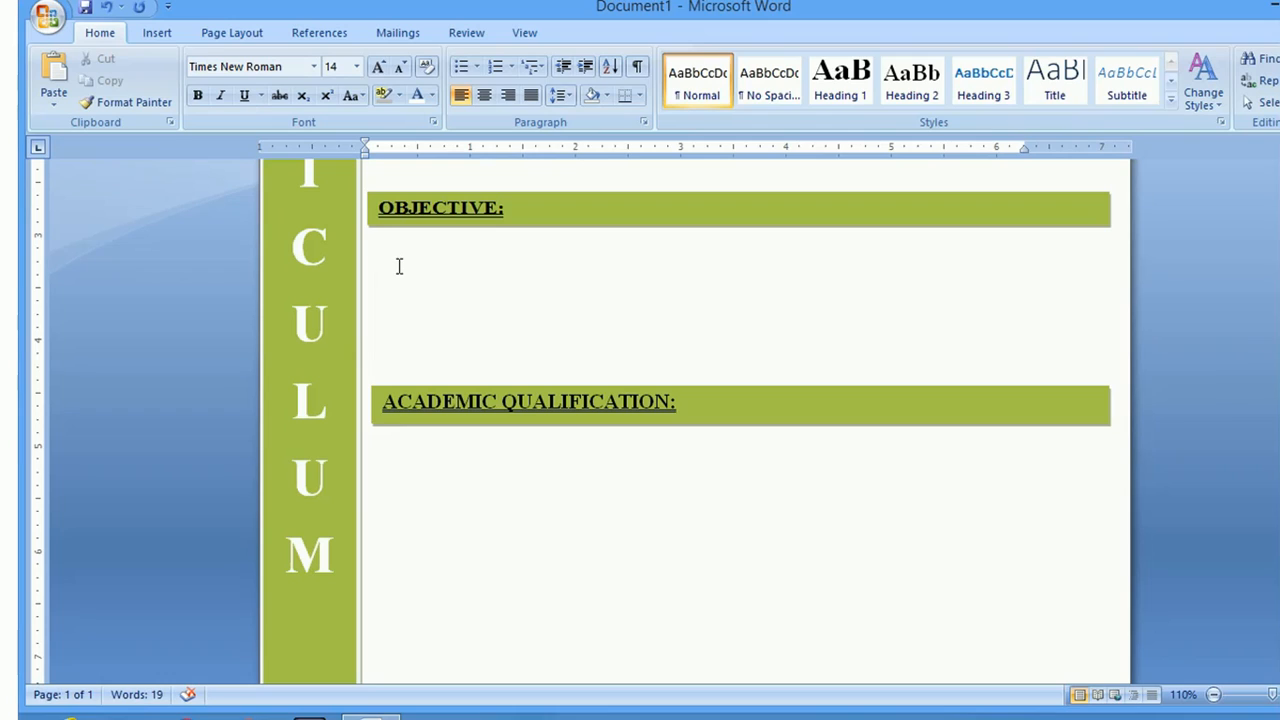
# Type the objective 'To join a highly esteemed organization which offers career growth in an excellent working environment where I can flourish my abilities.'
pyautogui.write('TO')
pyautogui.press('BackSpace')
pyautogui.write('to n')
pyautogui.press('BackSpace')
pyautogui.write('join a highly es')
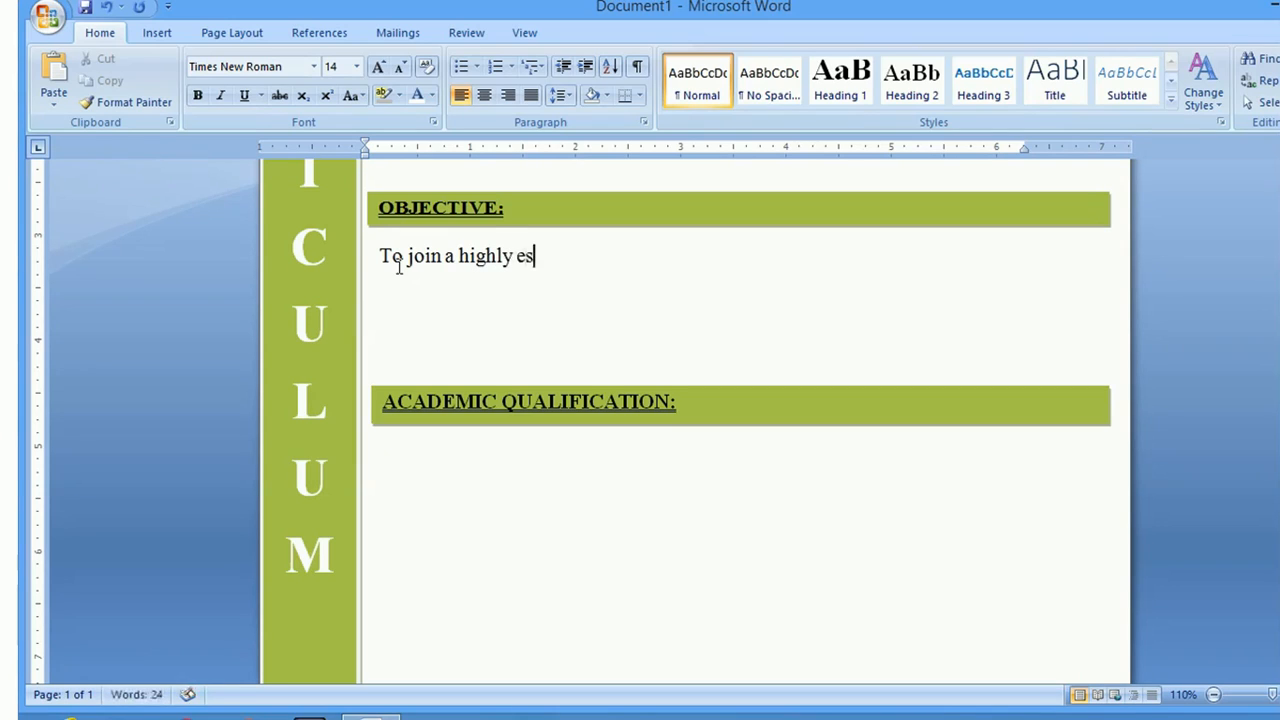
pyautogui.write('teemed')
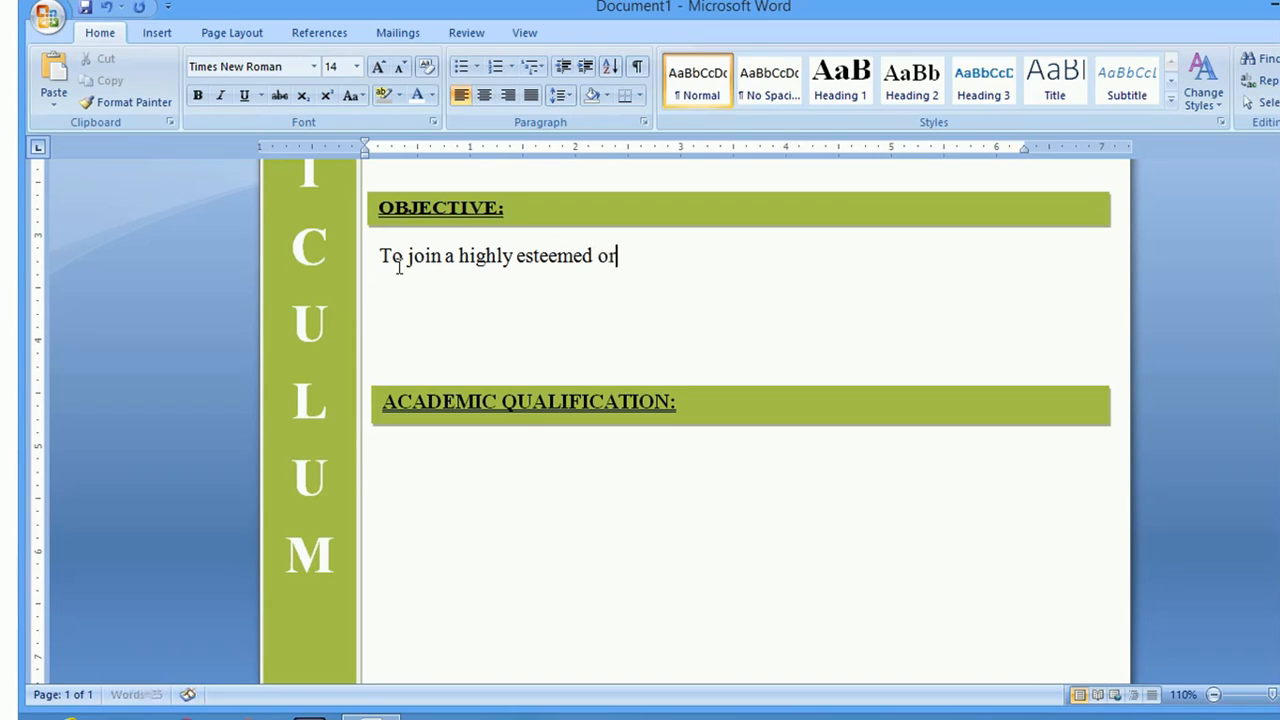
pyautogui.write(' organization')
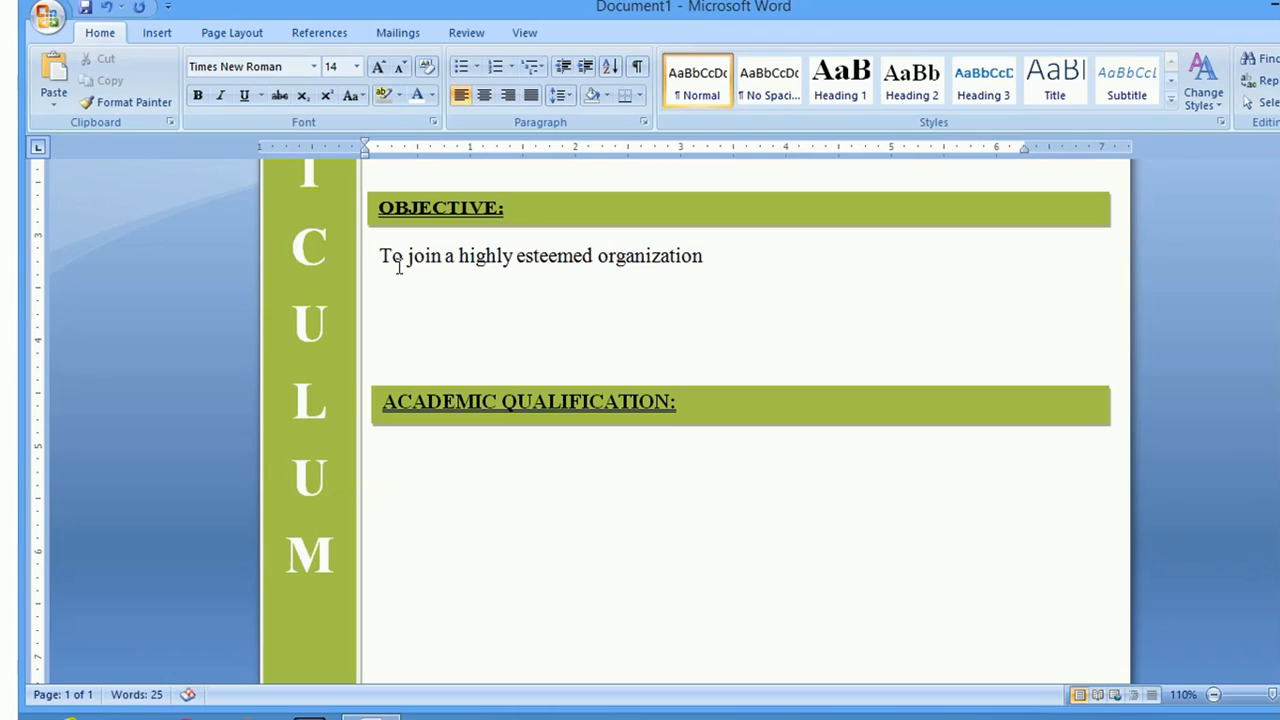
pyautogui.write(' which')
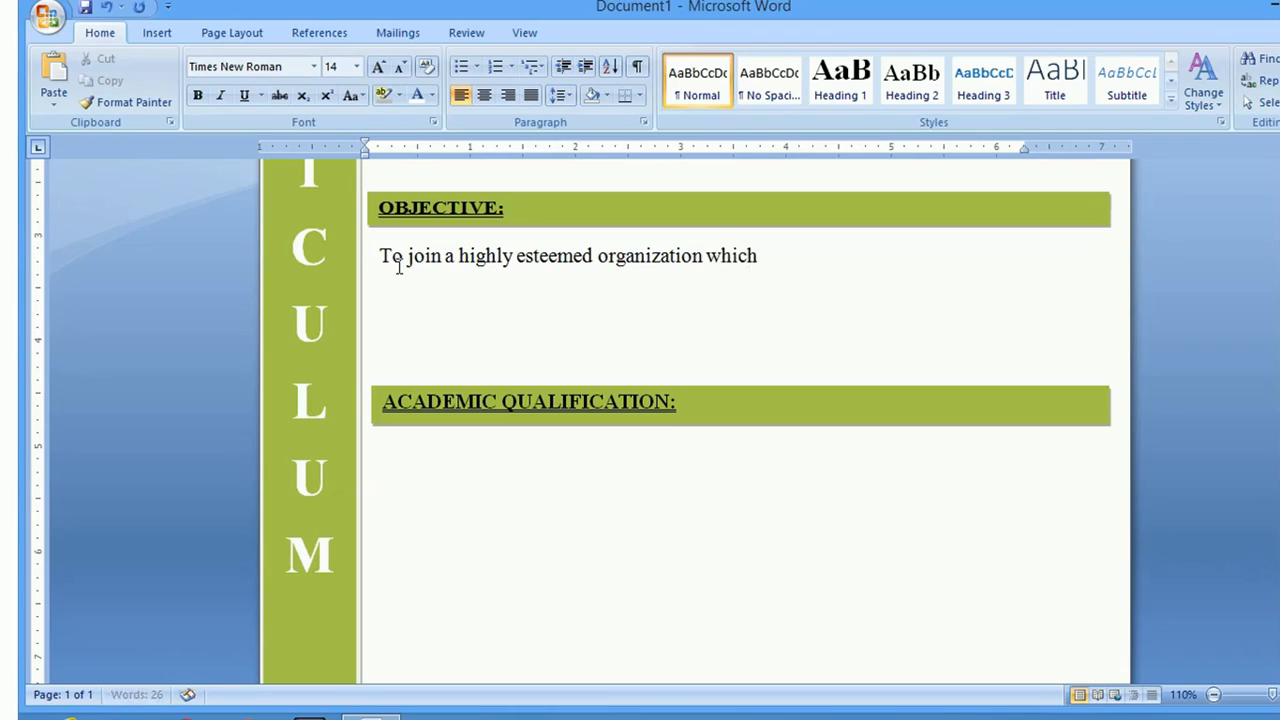
pyautogui.write('offers ca')
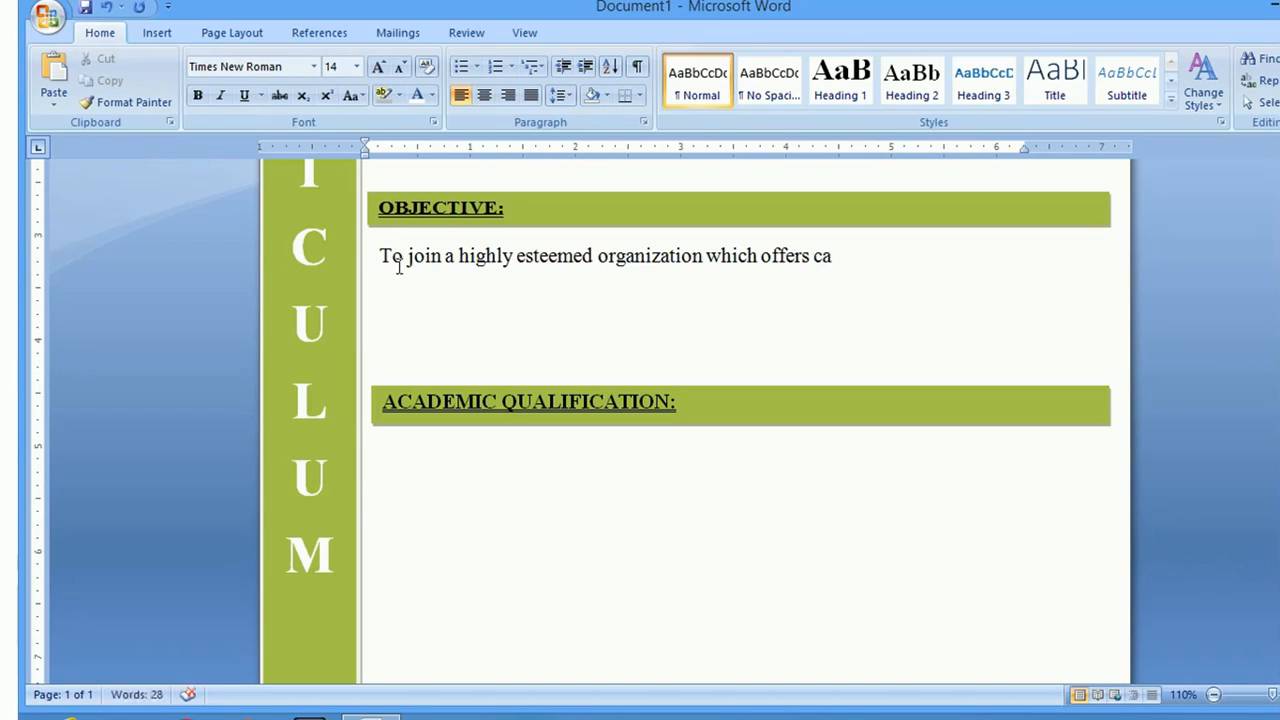
pyautogui.write('reer gro')
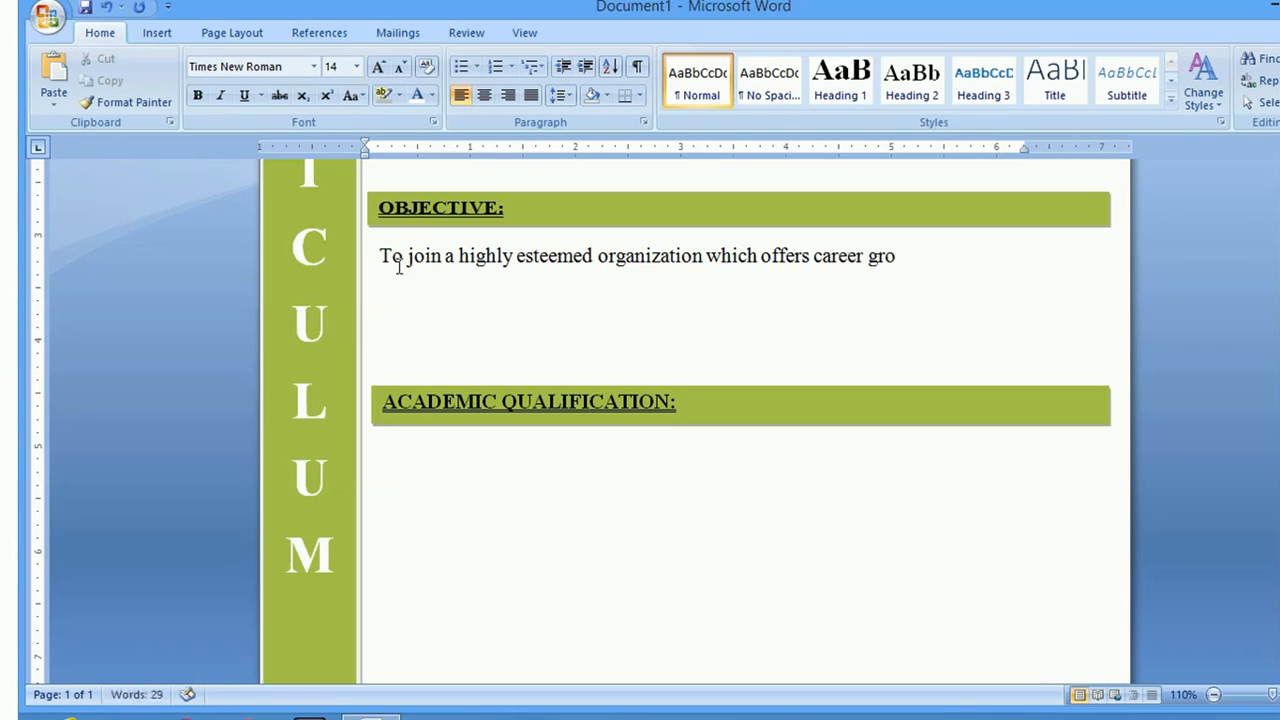
pyautogui.write('wth in an ')
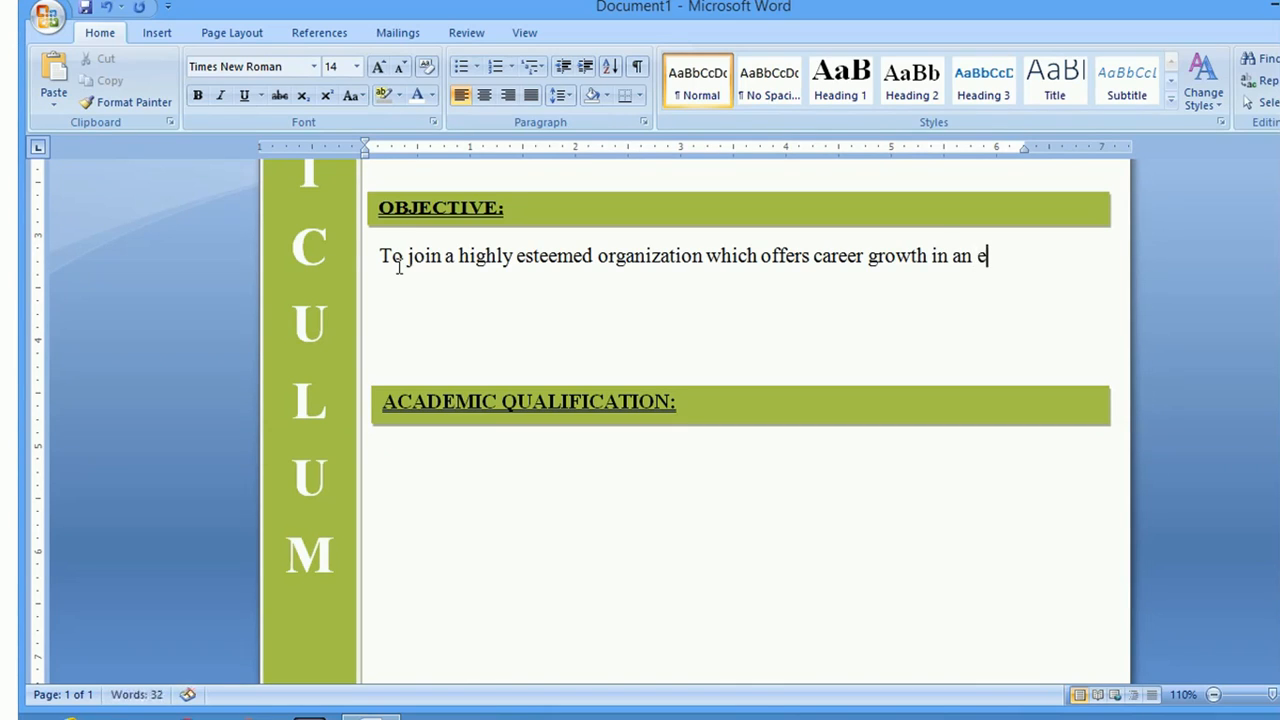
pyautogui.write('excellen')
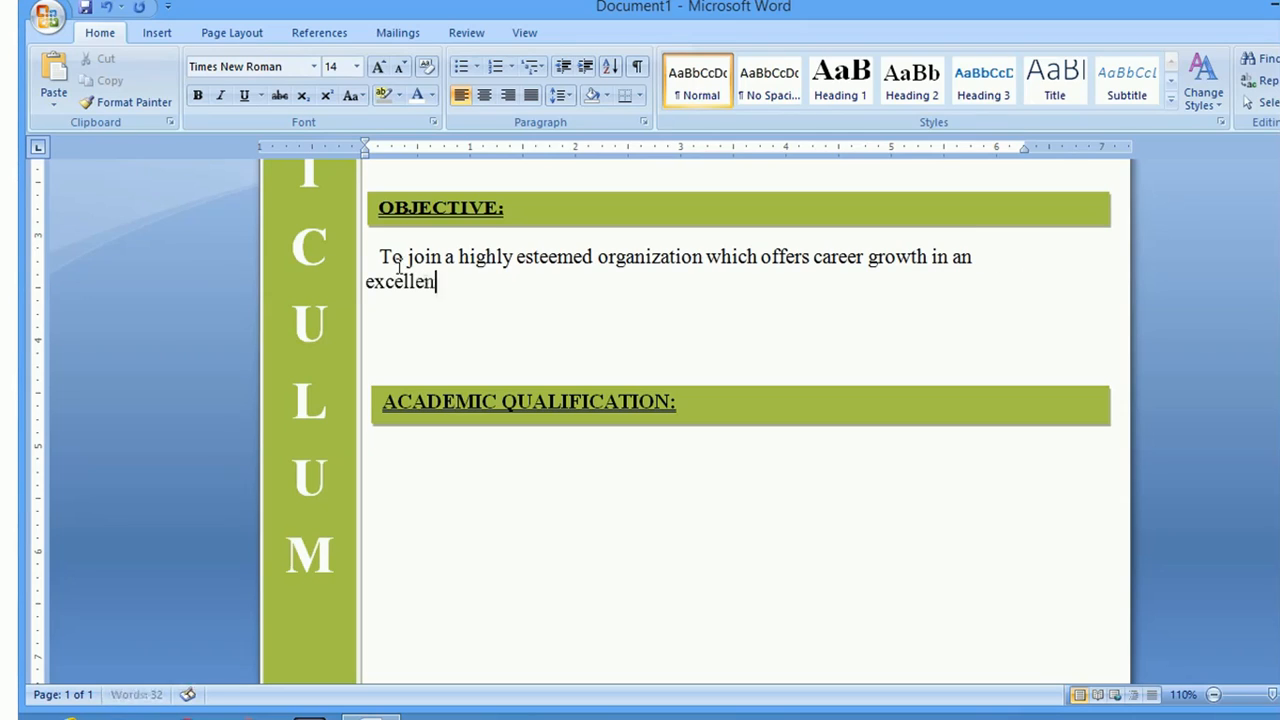
pyautogui.write('t woe')
pyautogui.press('BackSpace')
pyautogui.write('rking')
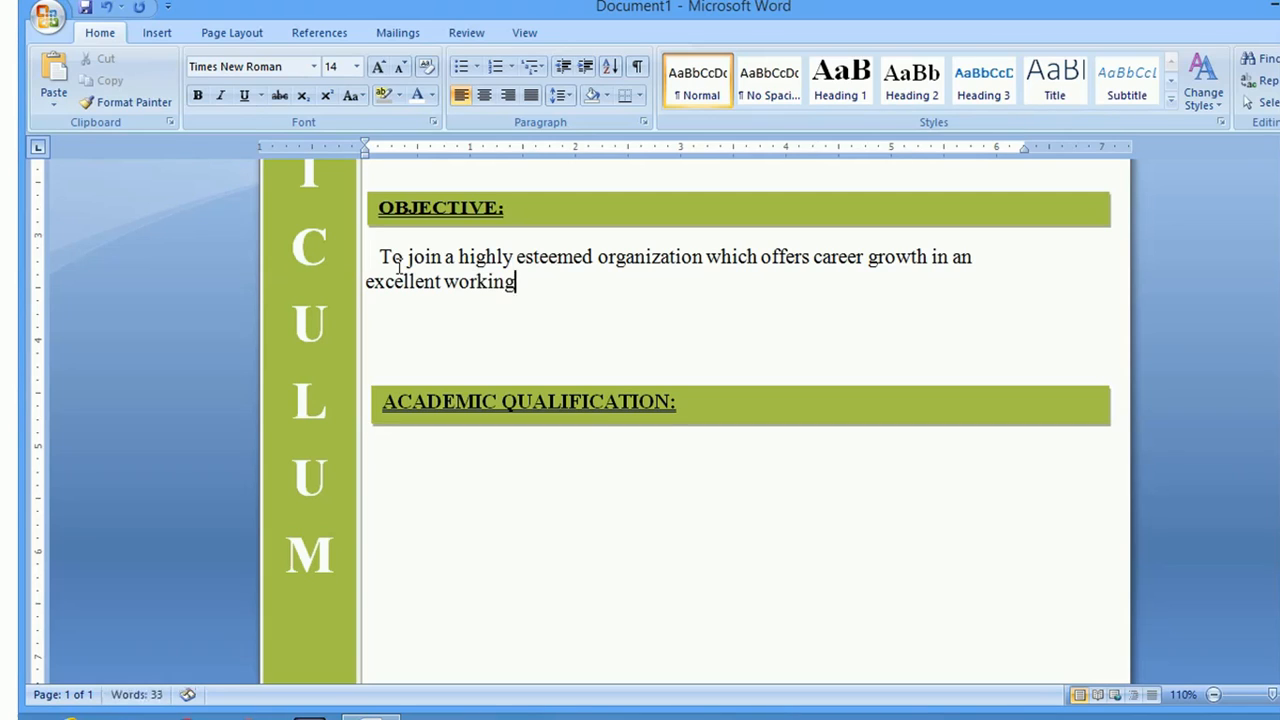
pyautogui.write(' environme')
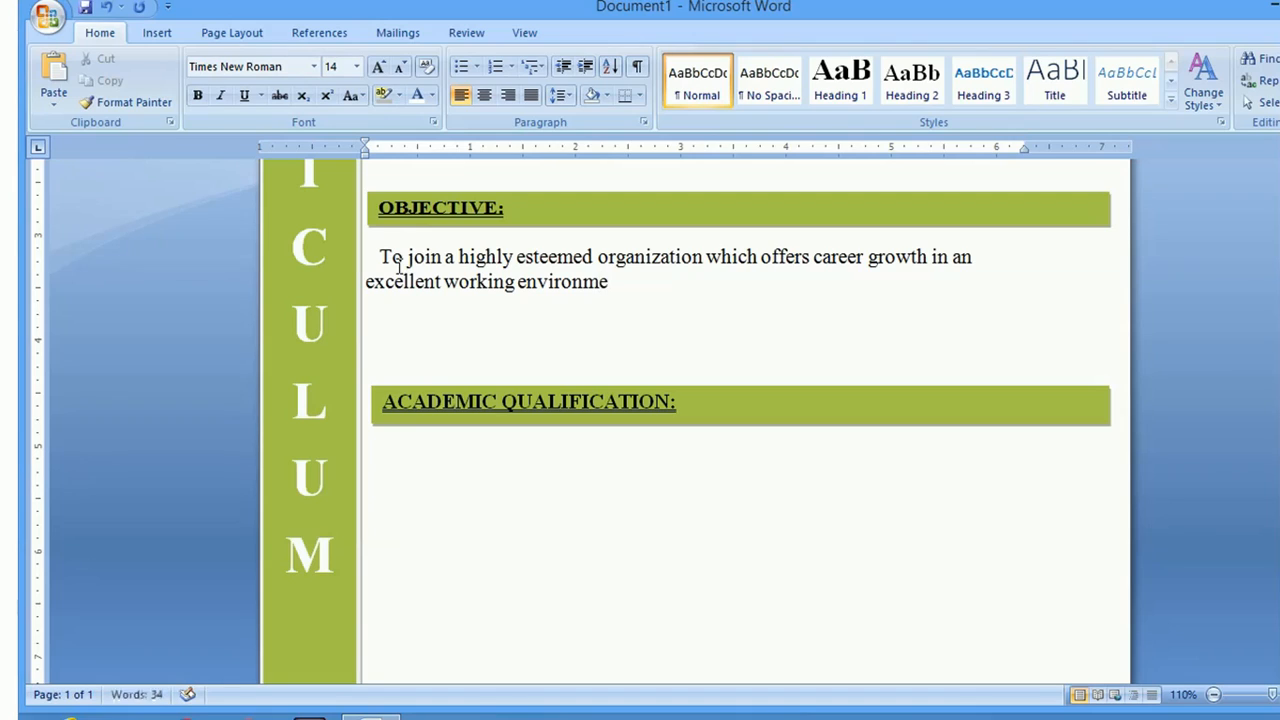
pyautogui.write('nt where.')
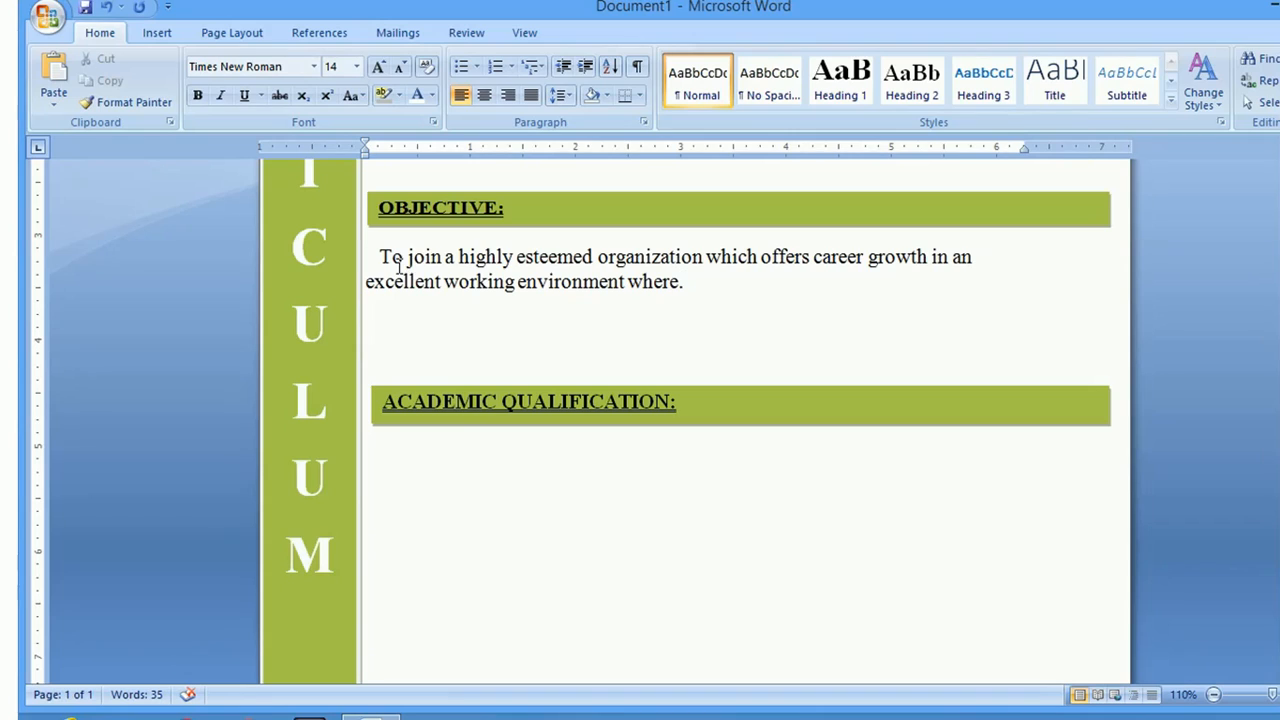
pyautogui.write('I ca')
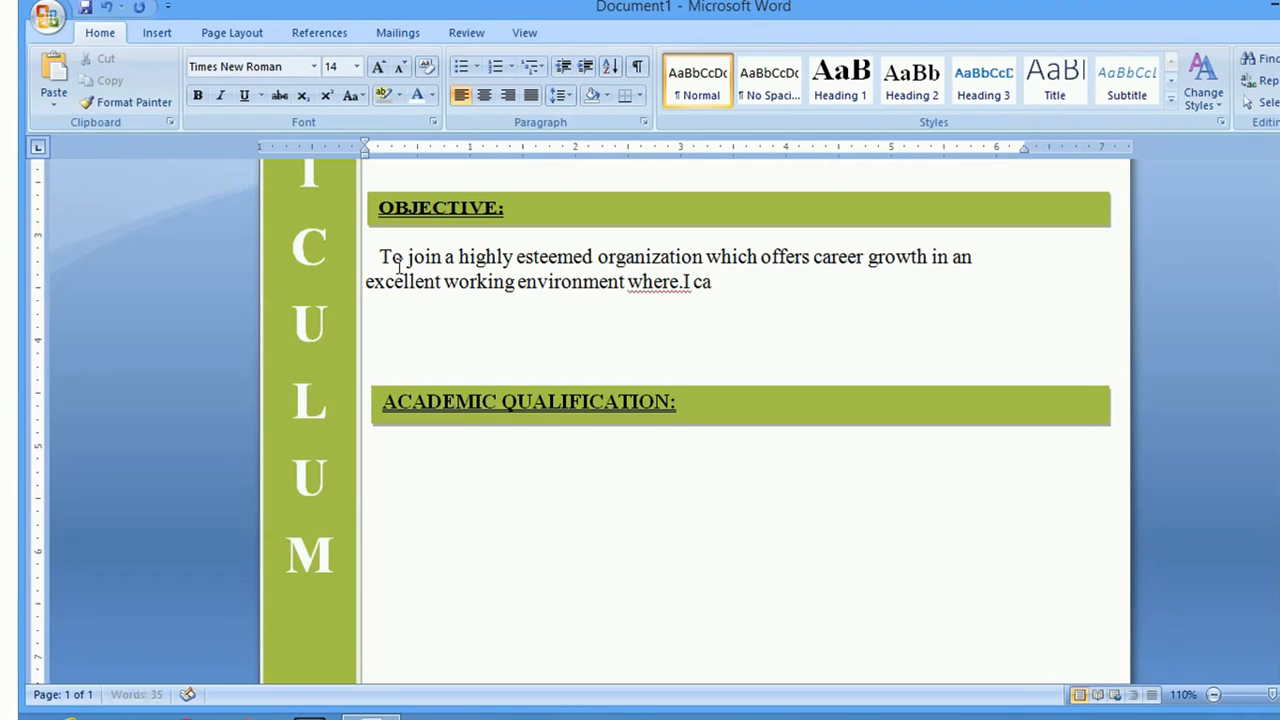
pyautogui.write('n flourish')
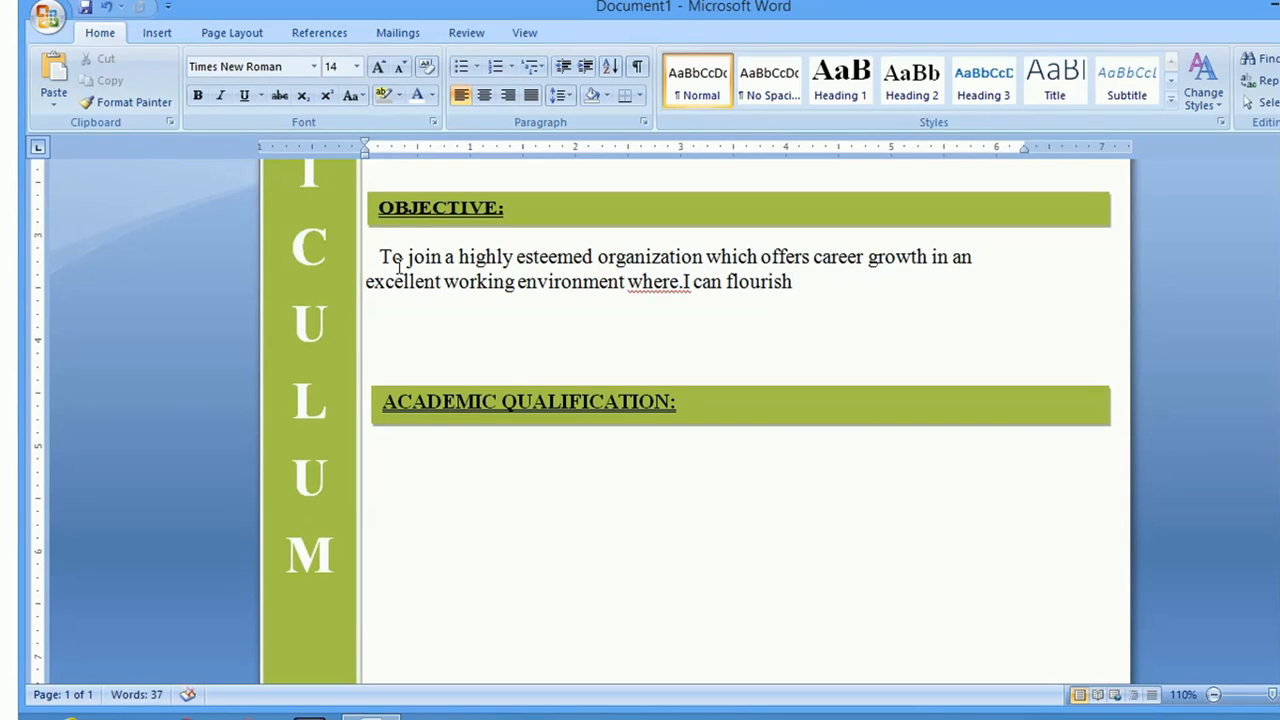
pyautogui.write(' my abi')
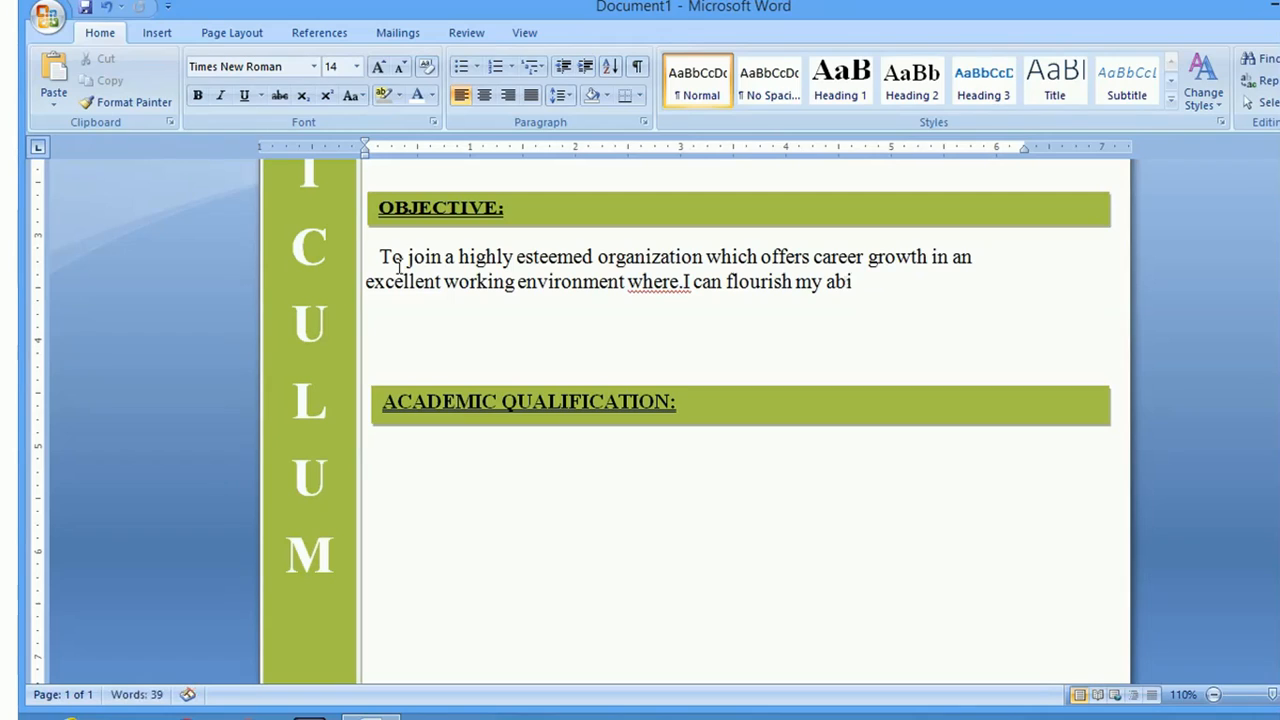
pyautogui.write('lities.')
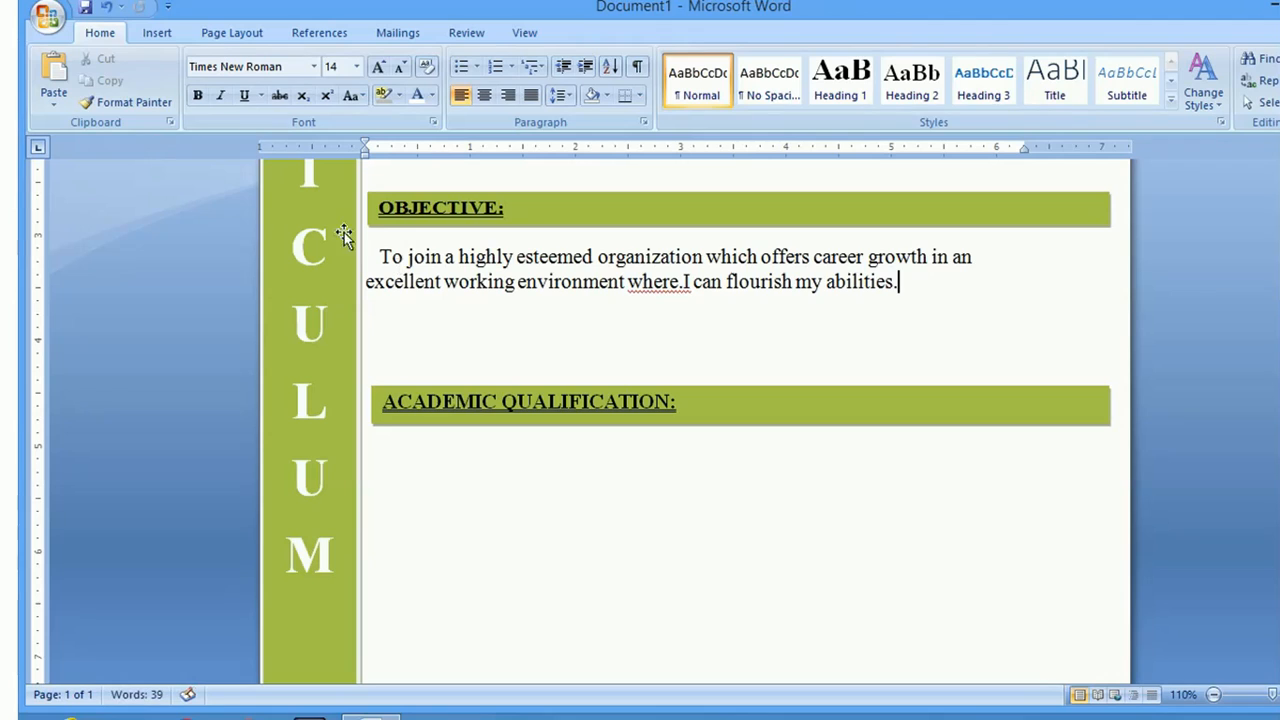
# Centre the objective paragraph
pyautogui.tripleClick(383, 247)
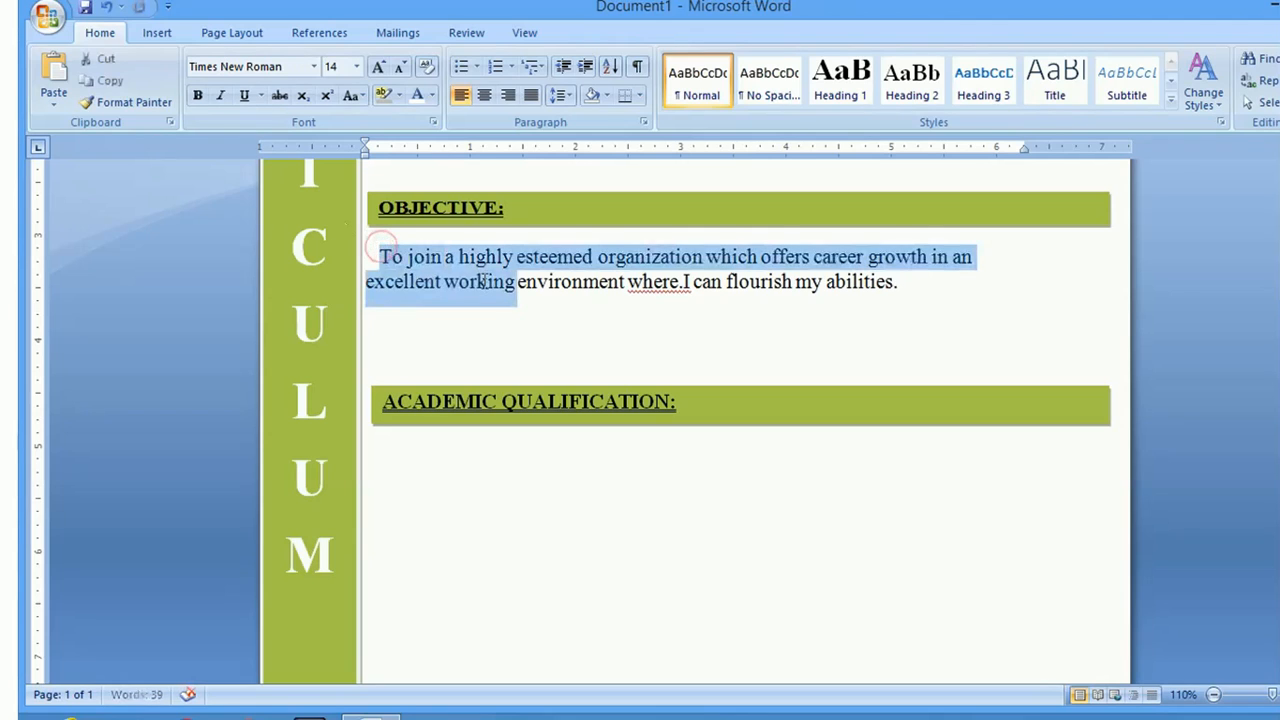
pyautogui.click(539, 317)
pyautogui.click(366, 282)
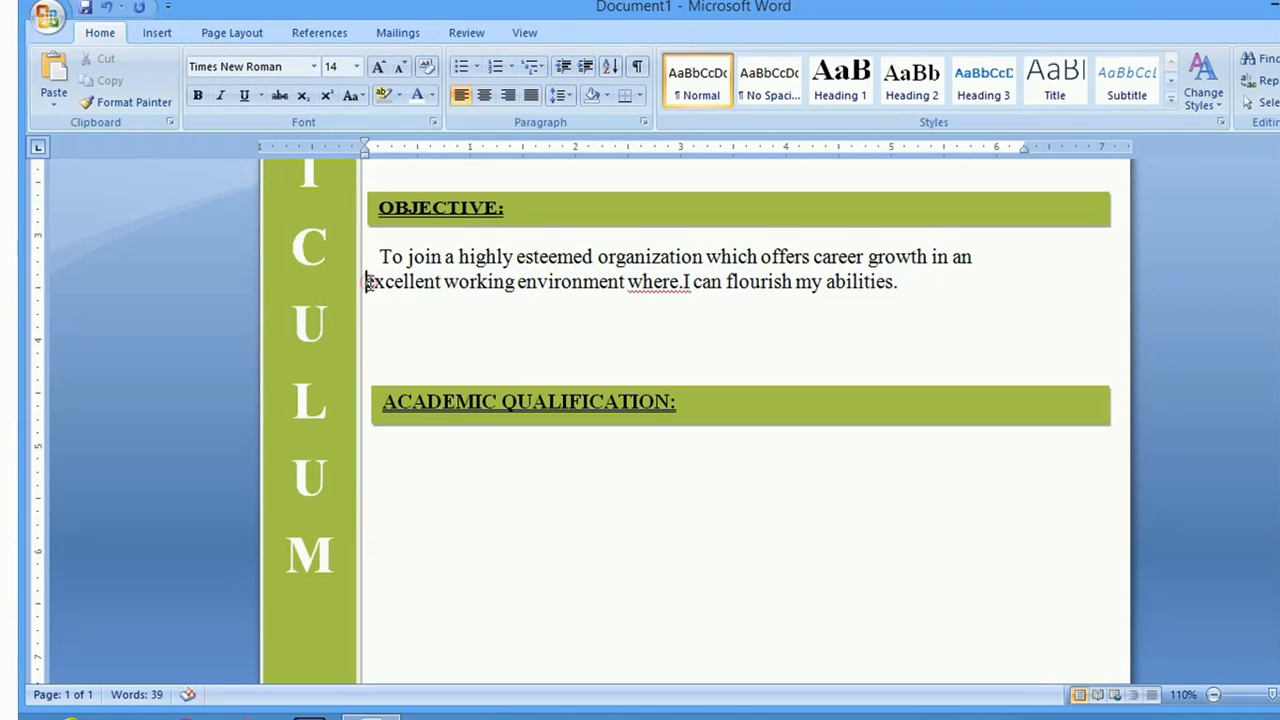
pyautogui.moveTo(380, 256); pyautogui.dragTo(899, 289)
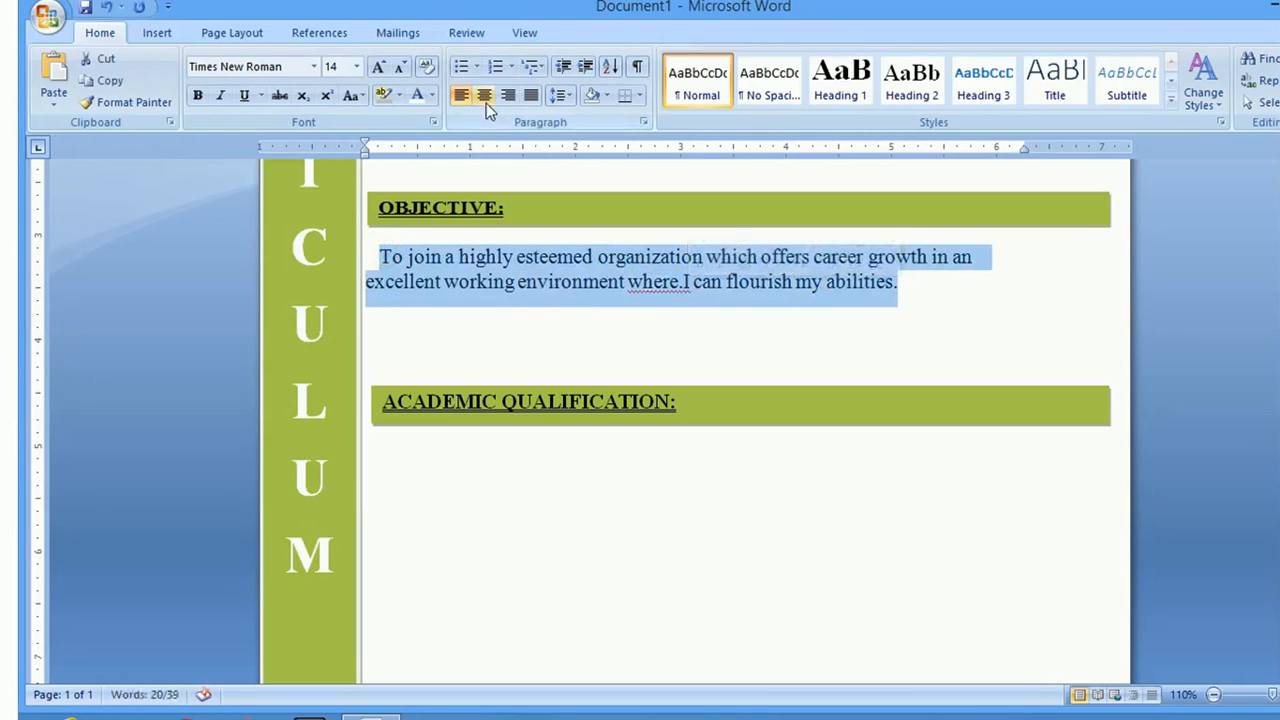
pyautogui.click(483, 95)
pyautogui.click(508, 317)
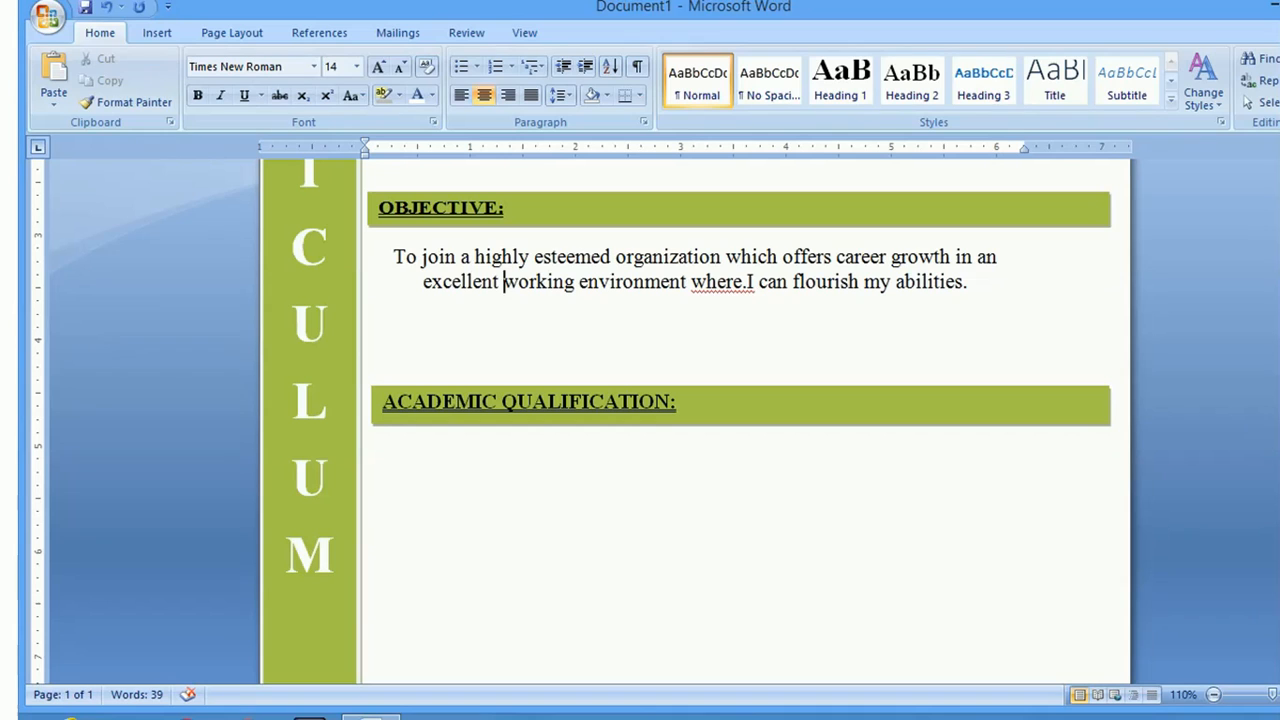
# Delete the blank line above OBJECTIVE so the section moves up
pyautogui.scroll(7, 695, 420)
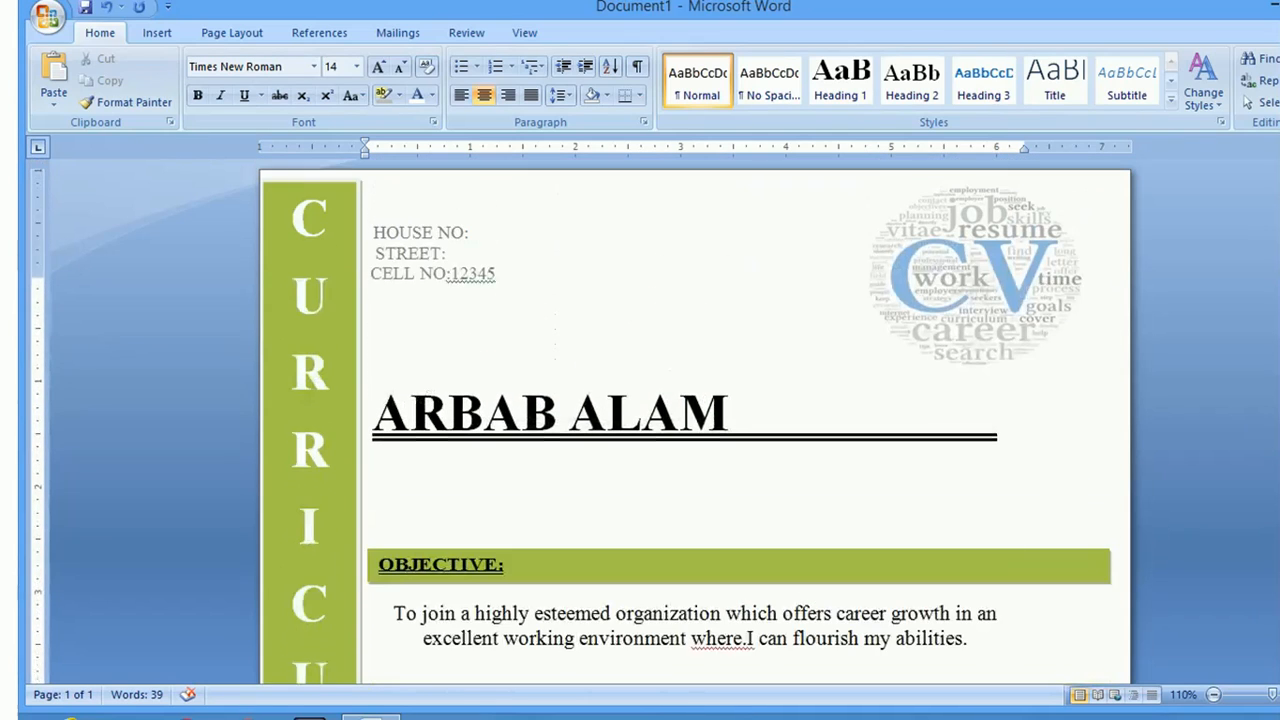
pyautogui.scroll(-3, 695, 420)
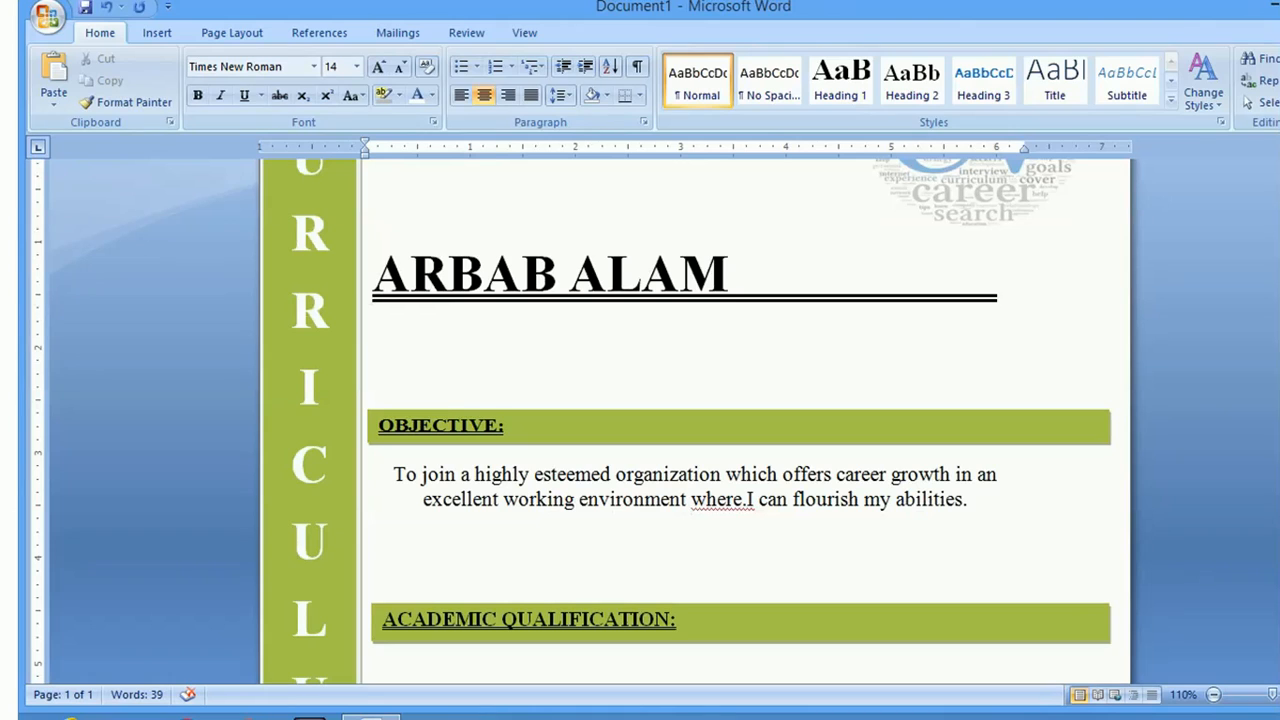
pyautogui.moveTo(742, 258); pyautogui.dragTo(483, 242)
pyautogui.click(356, 66)
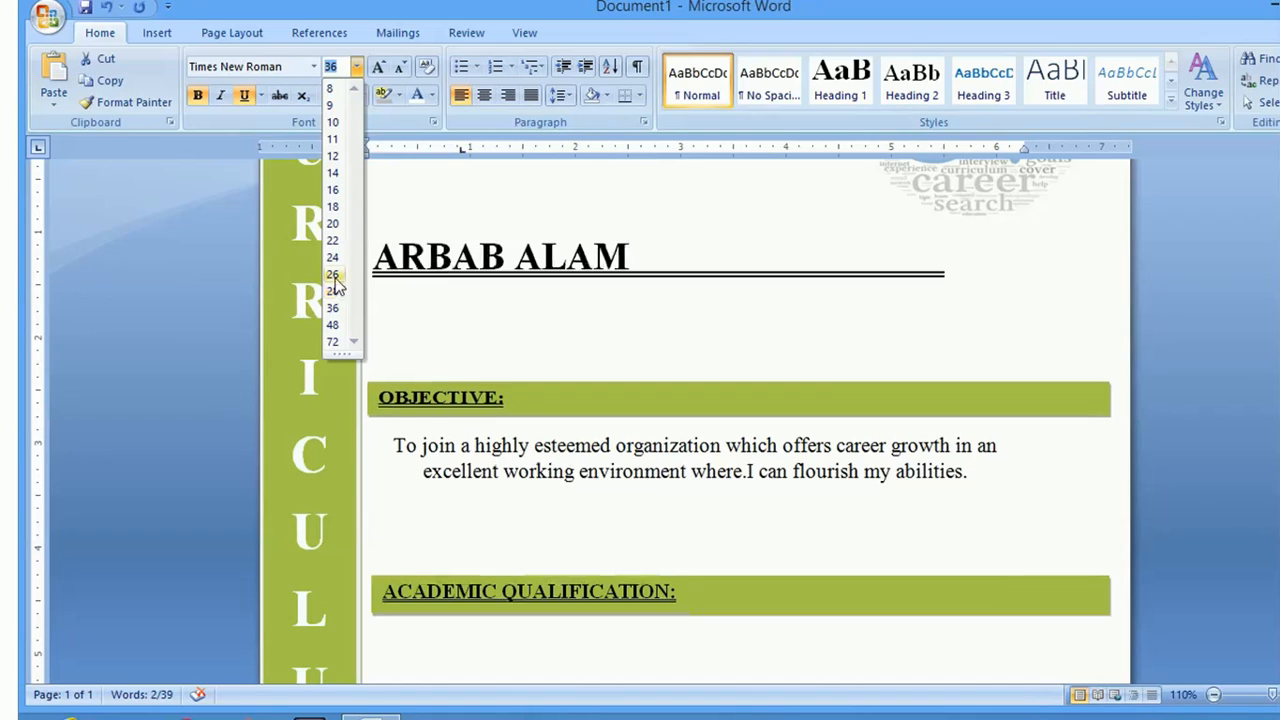
pyautogui.press('Escape')
pyautogui.click(509, 354)
pyautogui.press('Delete')
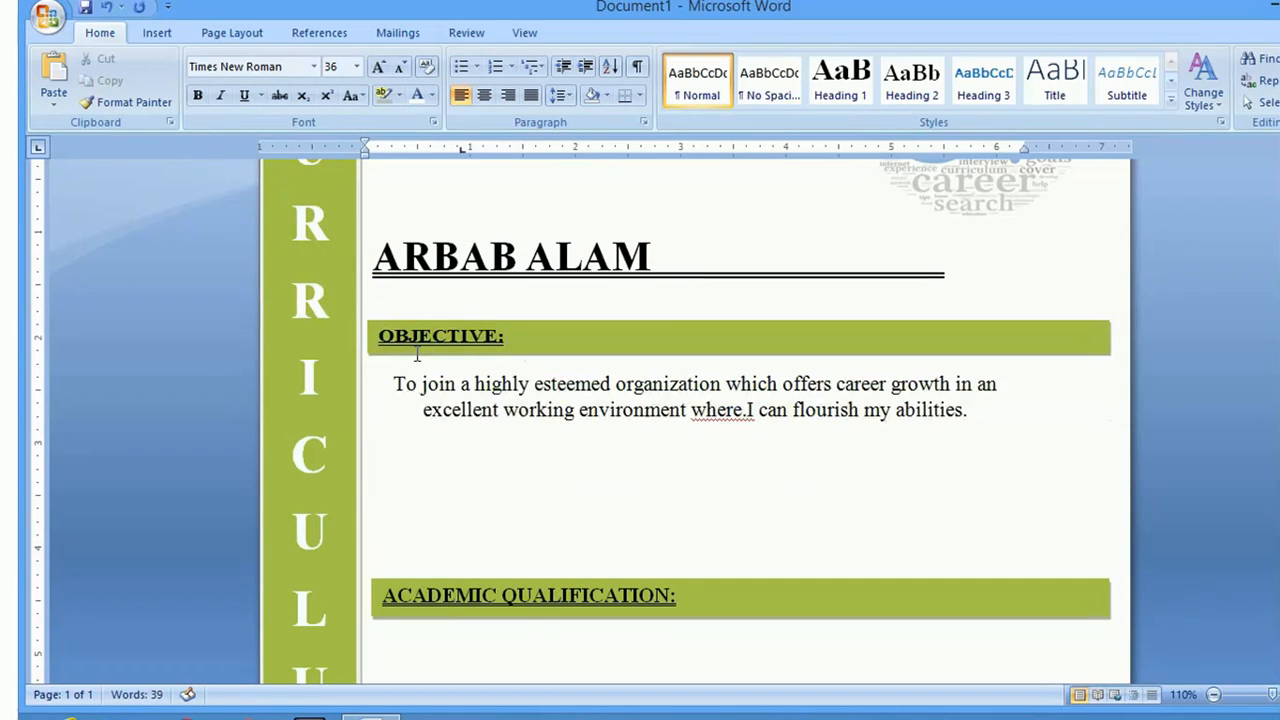
pyautogui.press('Down')
pyautogui.press('Down')
# Drag the ACADEMIC QUALIFICATION bar up to sit directly beneath the objective
pyautogui.click(378, 557)
pyautogui.click(368, 605)
pyautogui.click(700, 586)
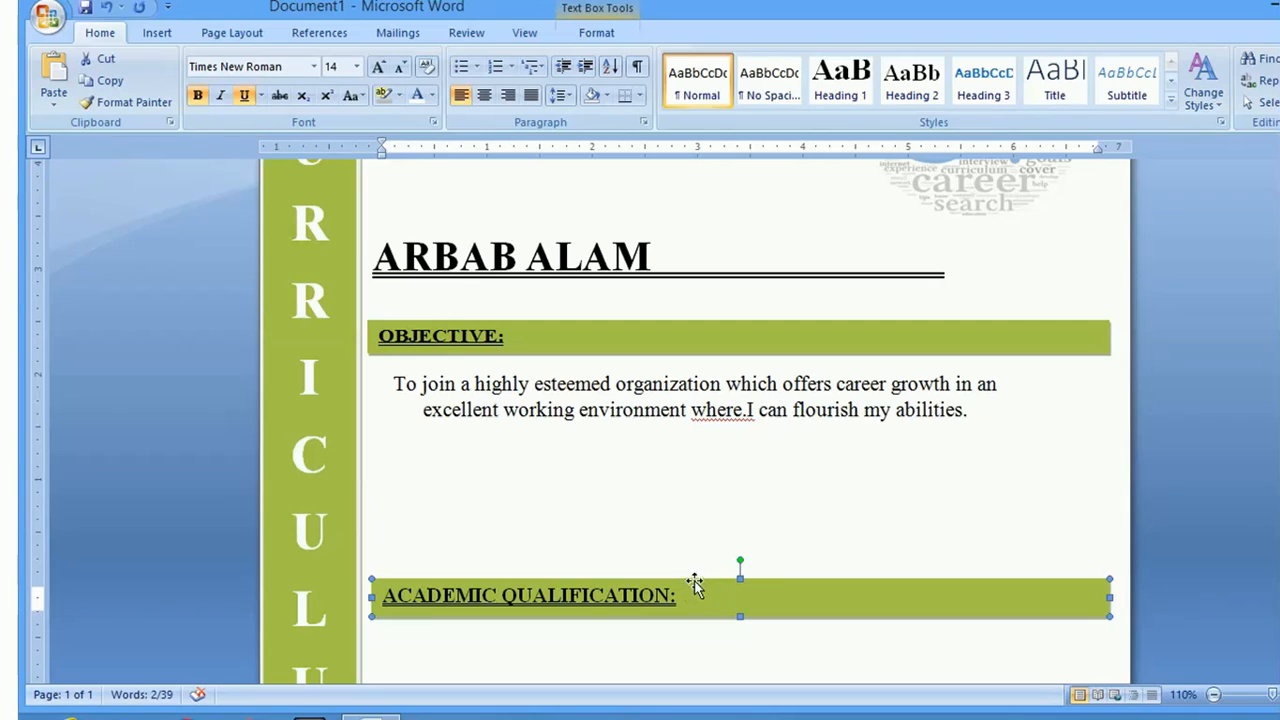
pyautogui.moveTo(694, 583); pyautogui.dragTo(689, 459)
pyautogui.click(687, 580)
pyautogui.click(423, 409)
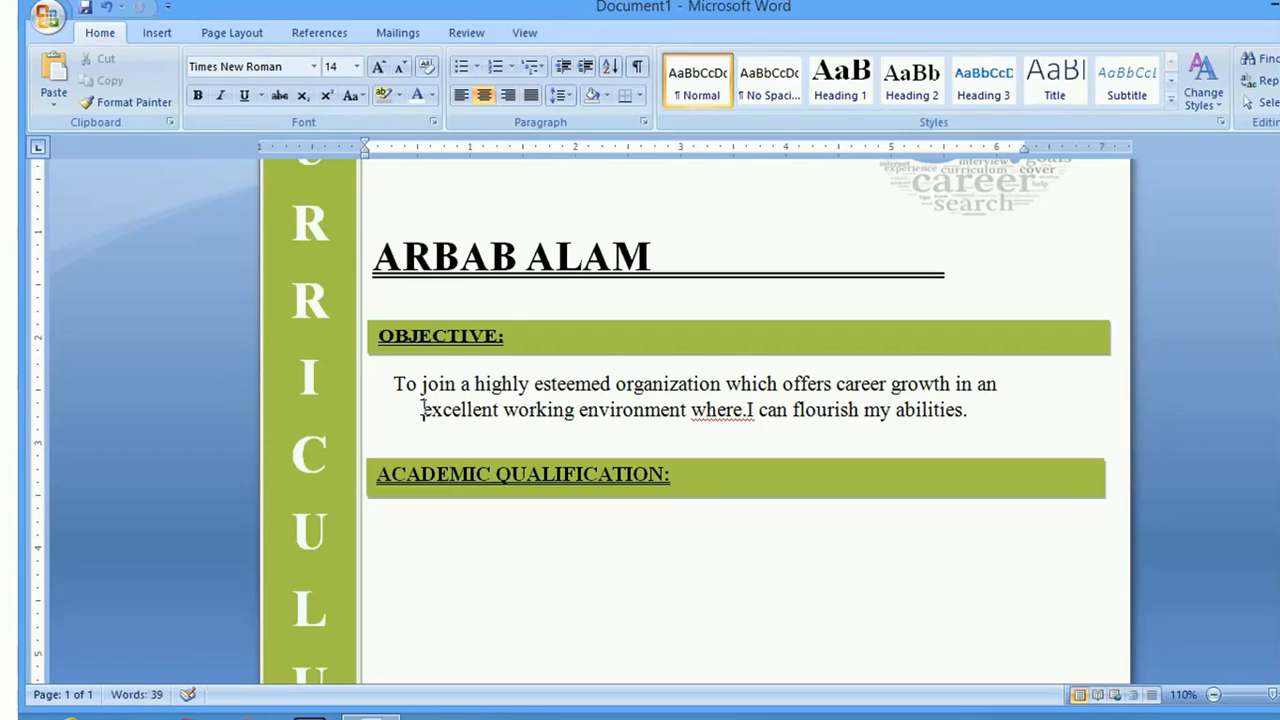
# Left-align the objective paragraph and delete the extra spaces before 'To join'
pyautogui.moveTo(392, 383); pyautogui.dragTo(947, 430)
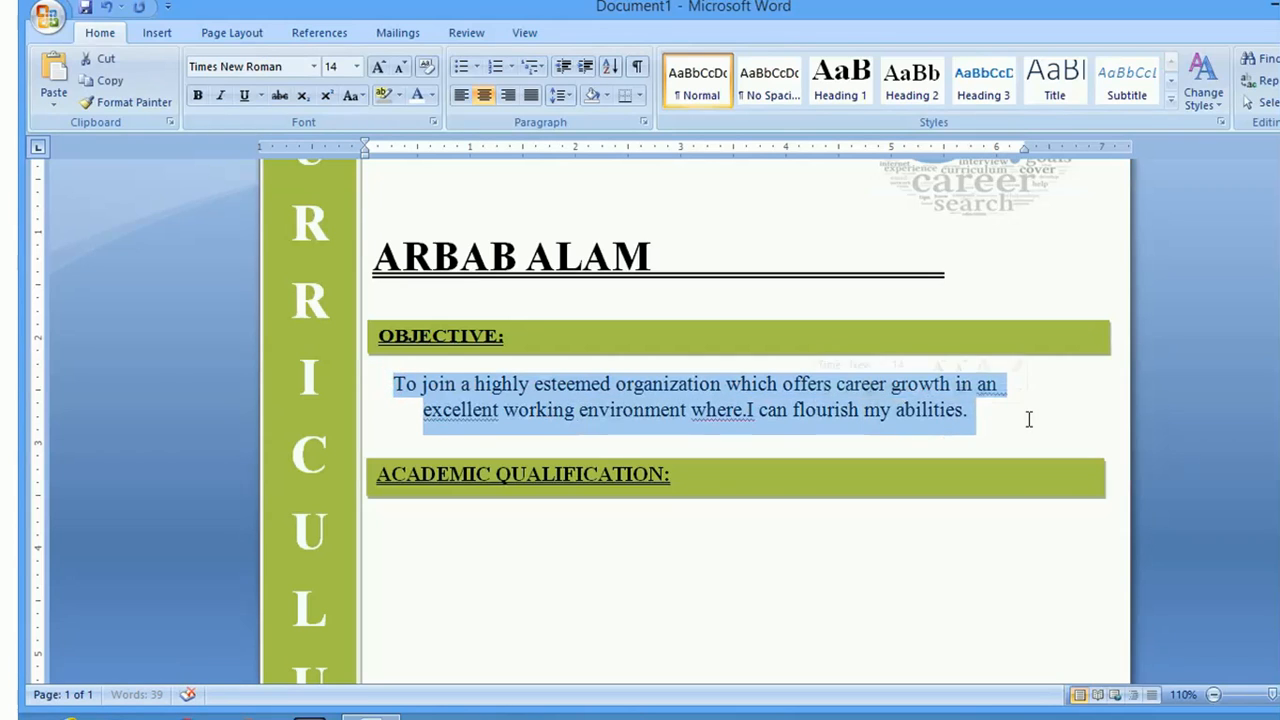
pyautogui.click(461, 96)
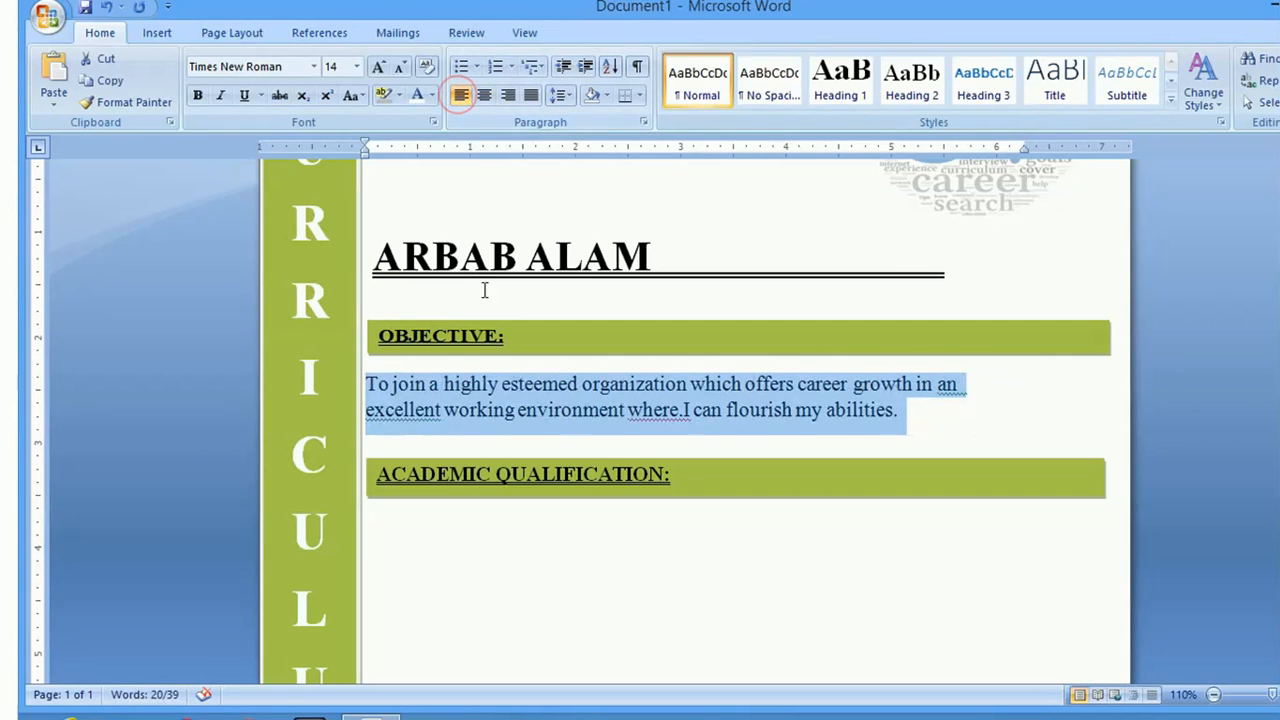
pyautogui.click(420, 450)
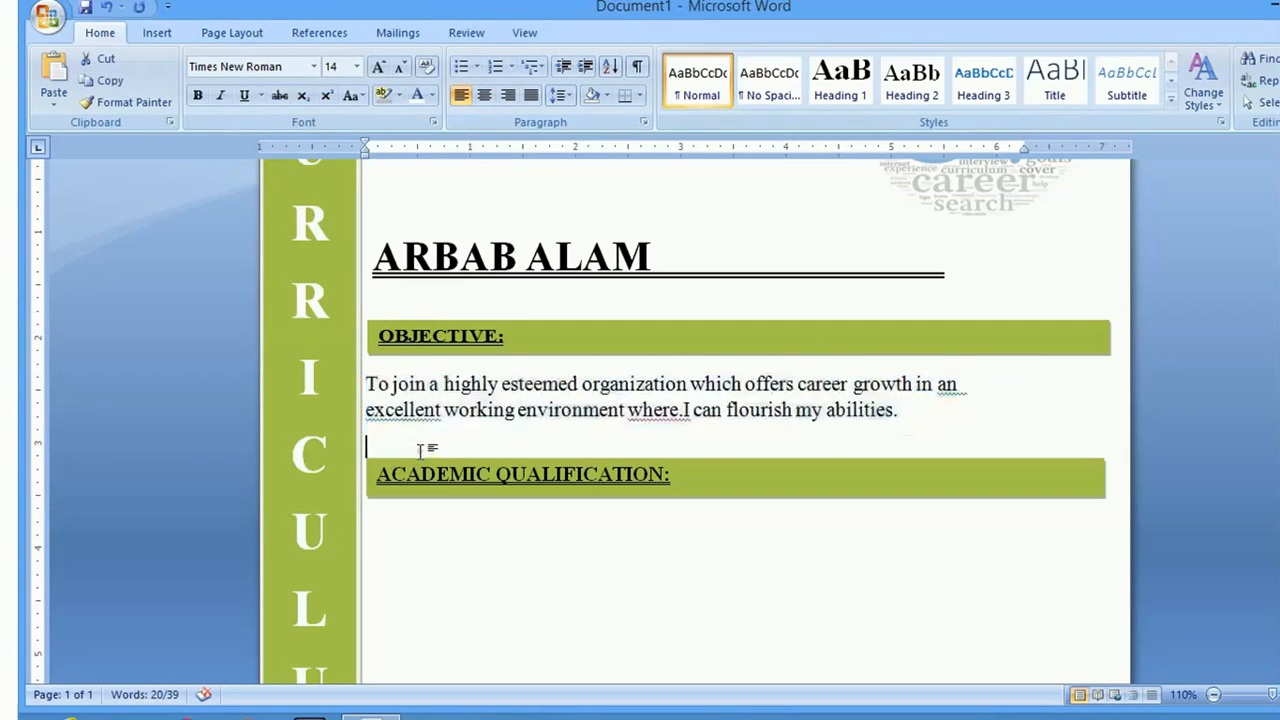
pyautogui.click(362, 384)
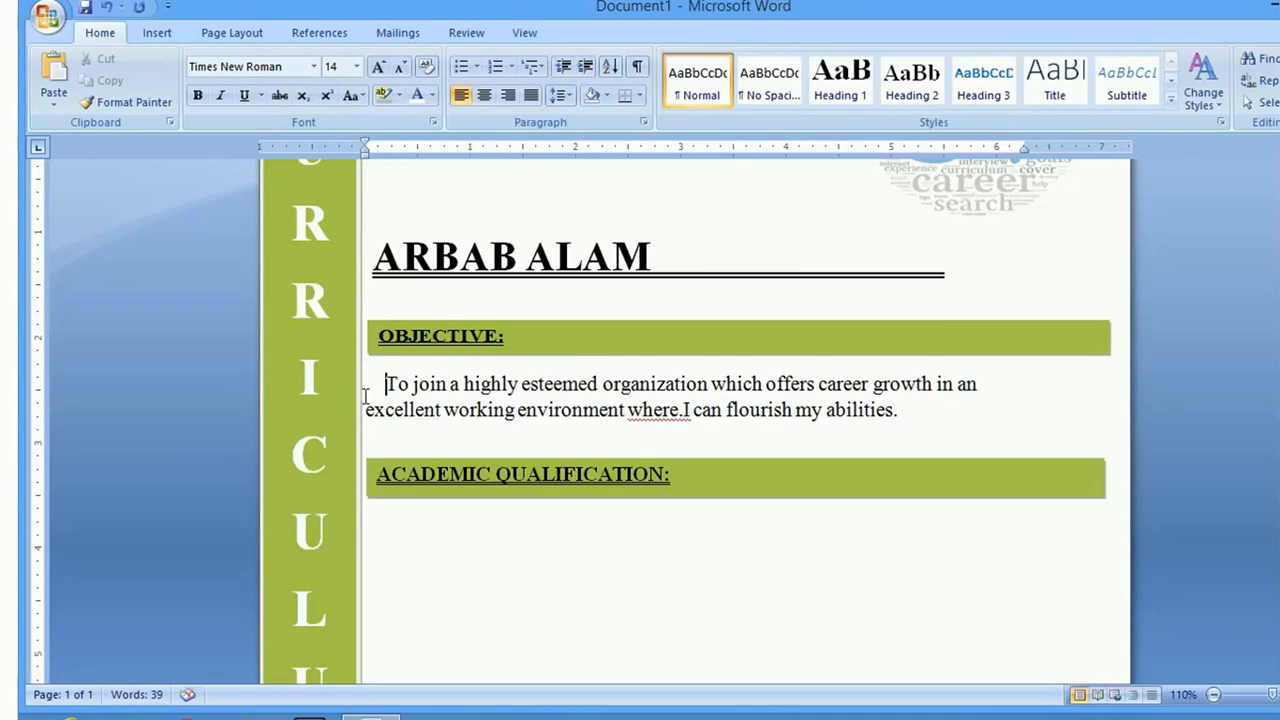
pyautogui.click(368, 410)
pyautogui.click(388, 383)
pyautogui.press('BackSpace')
pyautogui.press('BackSpace')
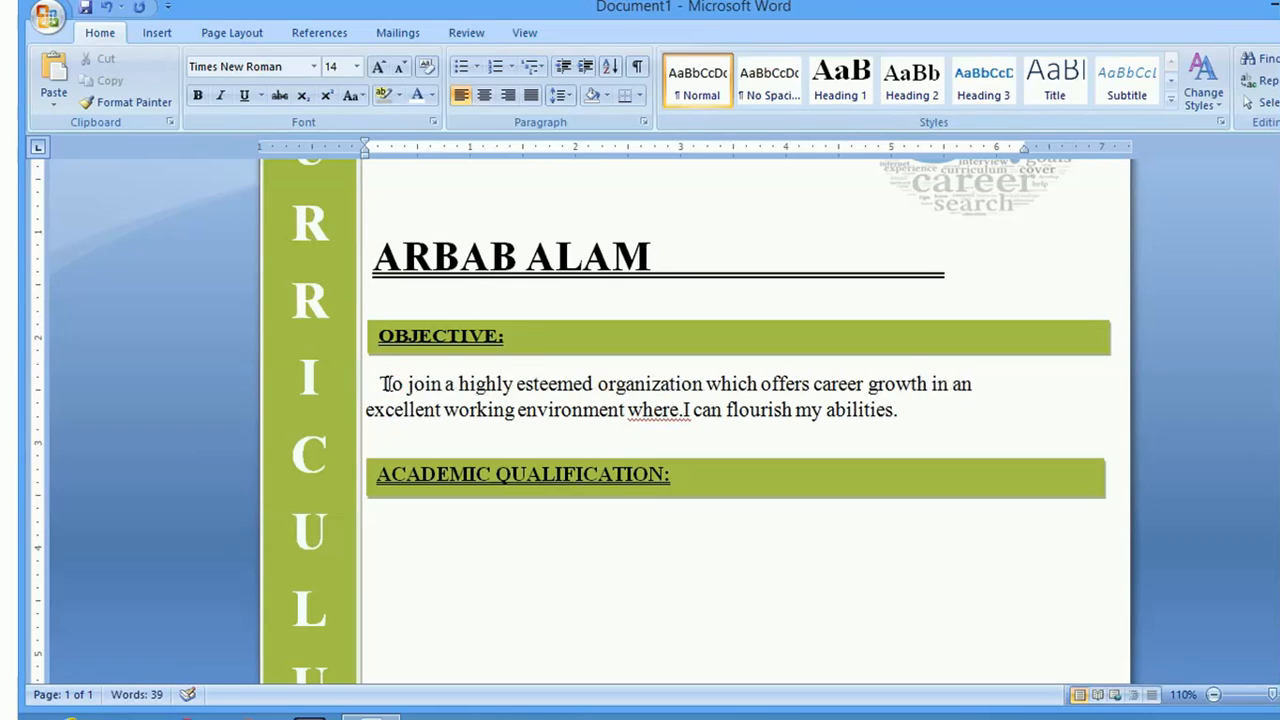
# Narrow the green CURRICULUM sidebar by dragging its right edge left
pyautogui.click(333, 402)
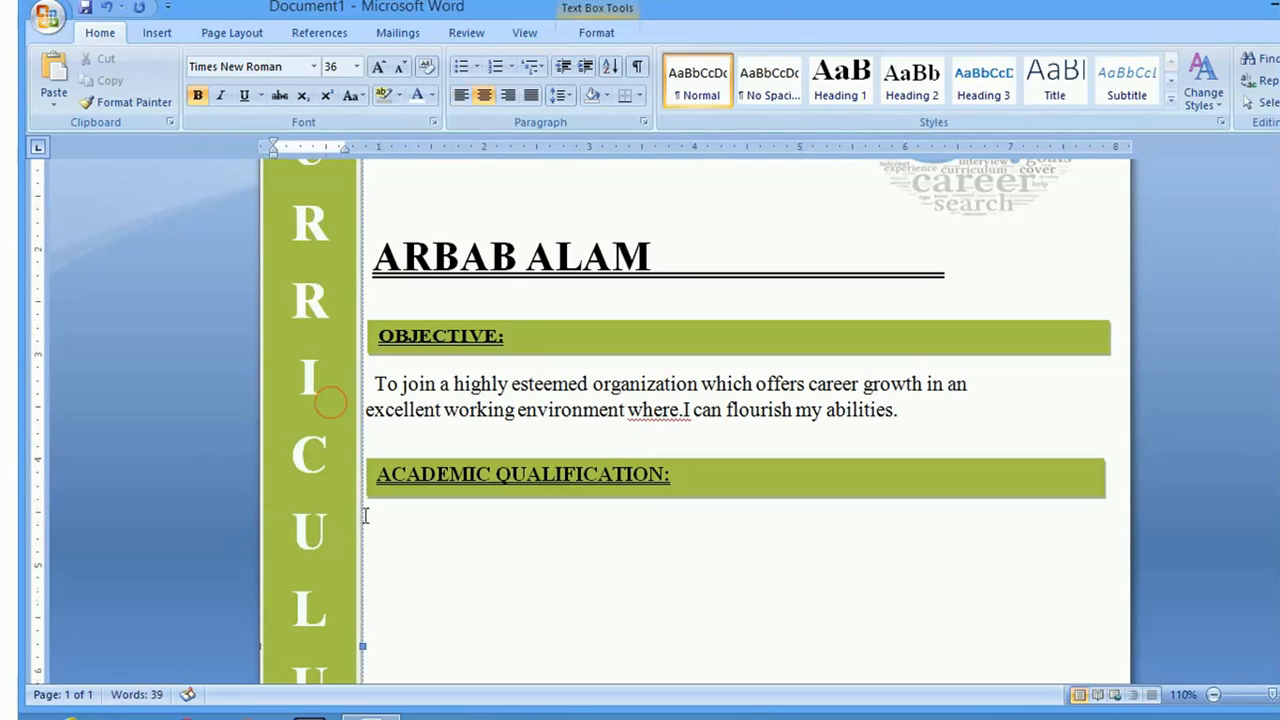
pyautogui.moveTo(361, 646); pyautogui.dragTo(347, 646)
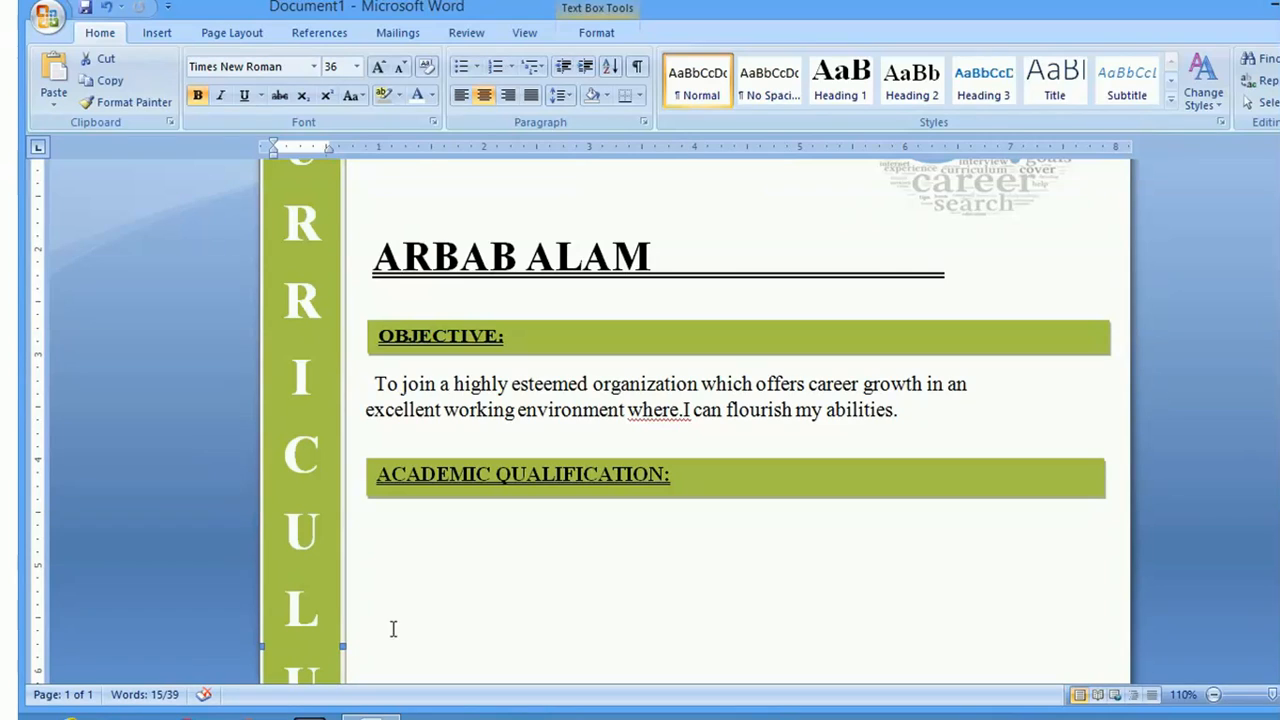
pyautogui.click(438, 627)
# Remove one more leading space before the objective's first word
pyautogui.click(377, 385)
pyautogui.press('BackSpace')
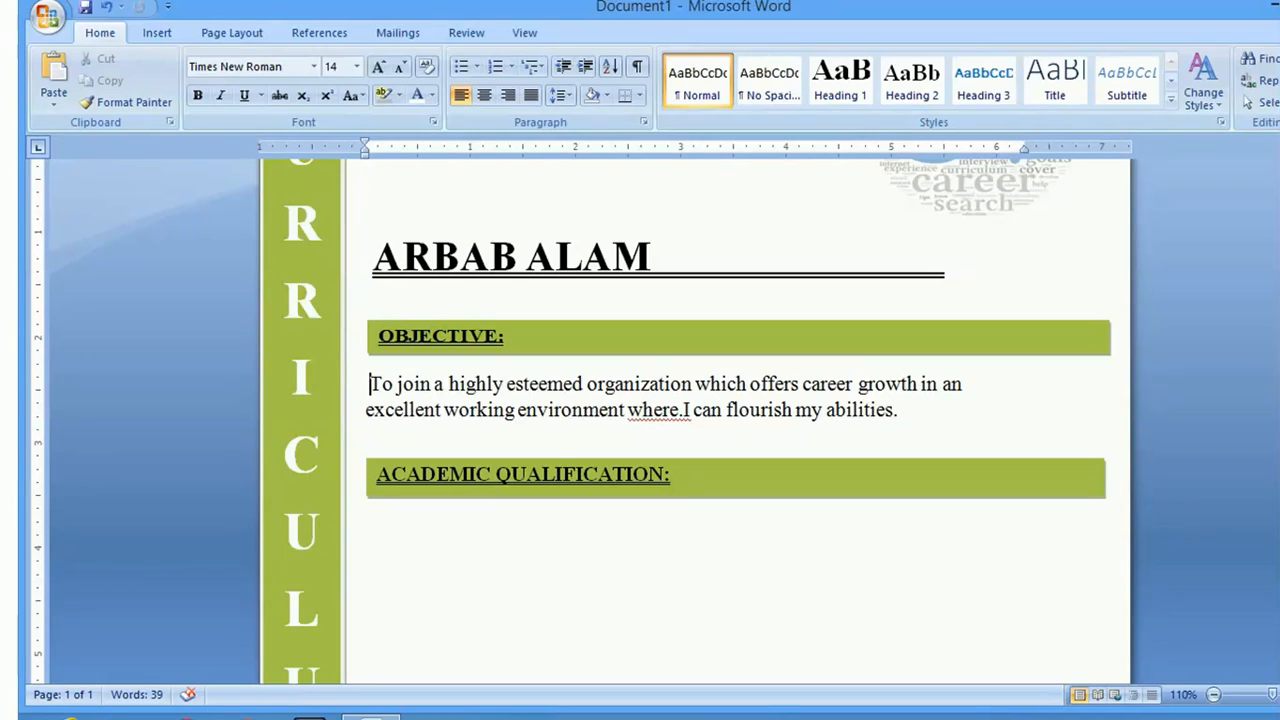
pyautogui.scroll(-4, 738, 420)
pyautogui.scroll(3, 738, 420)
pyautogui.scroll(3, 738, 420)
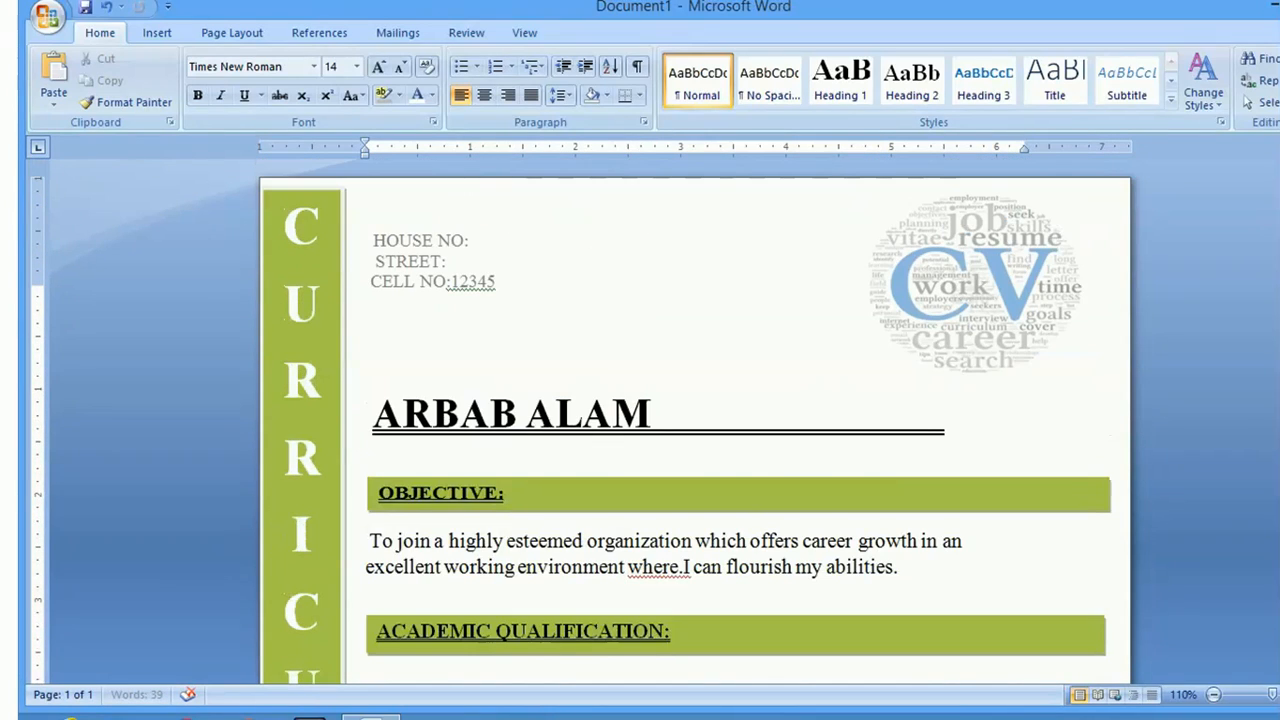
pyautogui.scroll(-5, 738, 420)
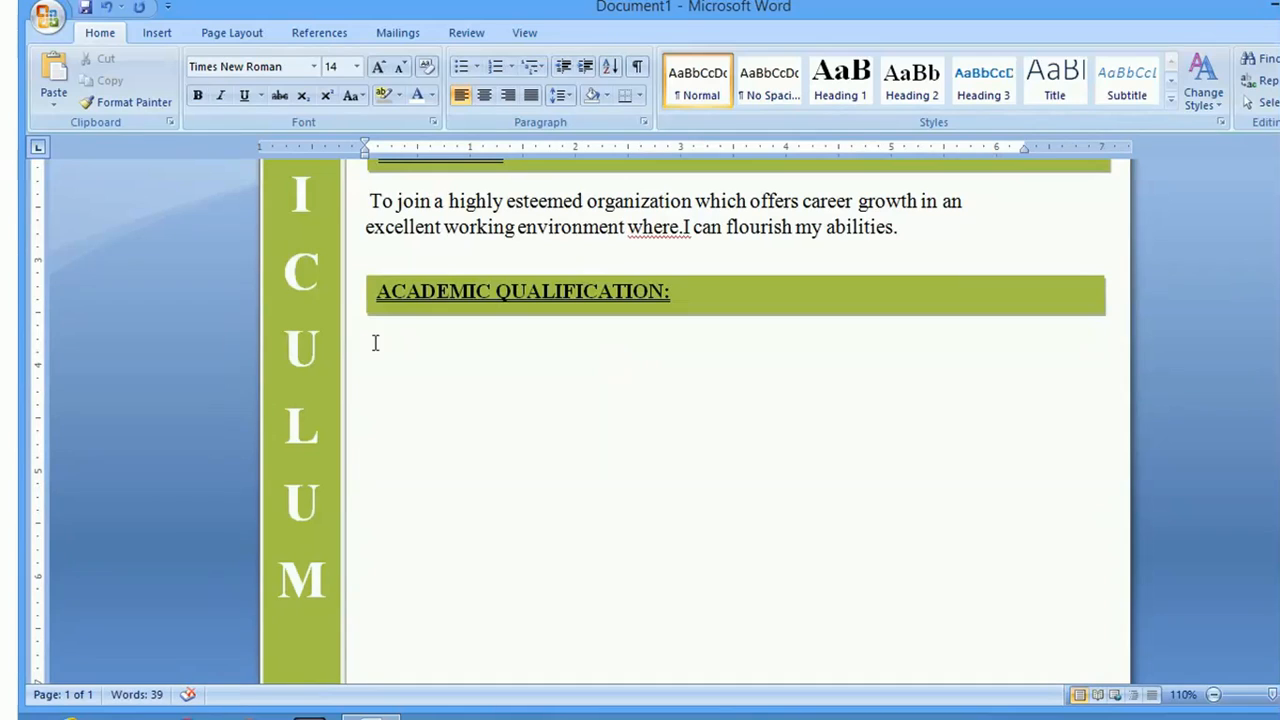
# Start an arrow-bulleted list under ACADEMIC QUALIFICATION with Intermediate(science) and Matriculation(science)
pyautogui.click(405, 373)
pyautogui.press('Down')
pyautogui.press('Down')
pyautogui.click(474, 68)
pyautogui.click(214, 162)
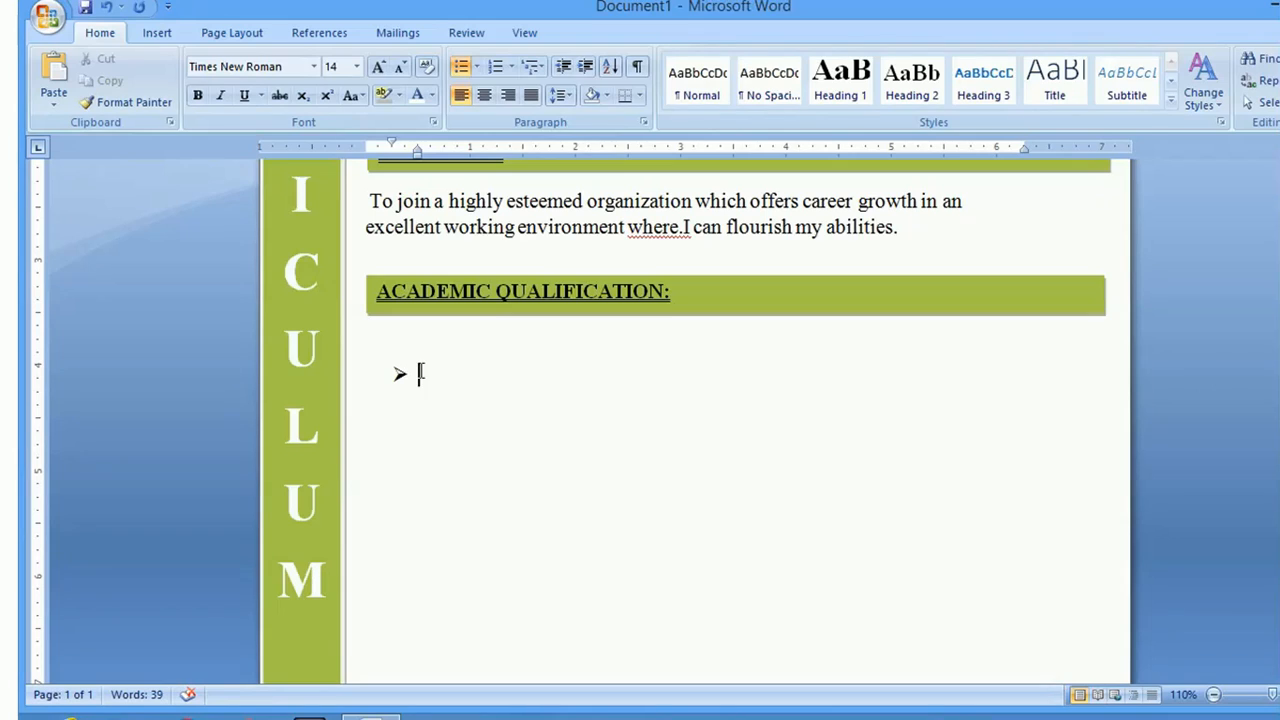
pyautogui.write('te')
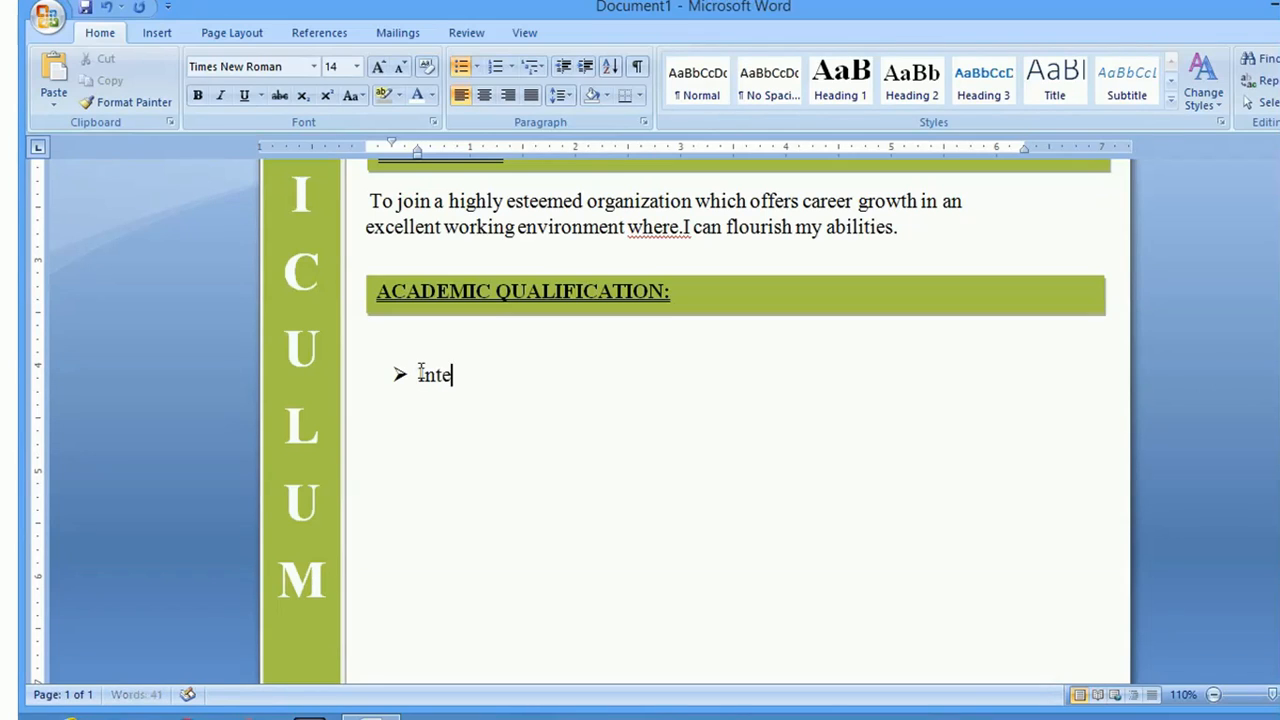
pyautogui.write('rmediate')
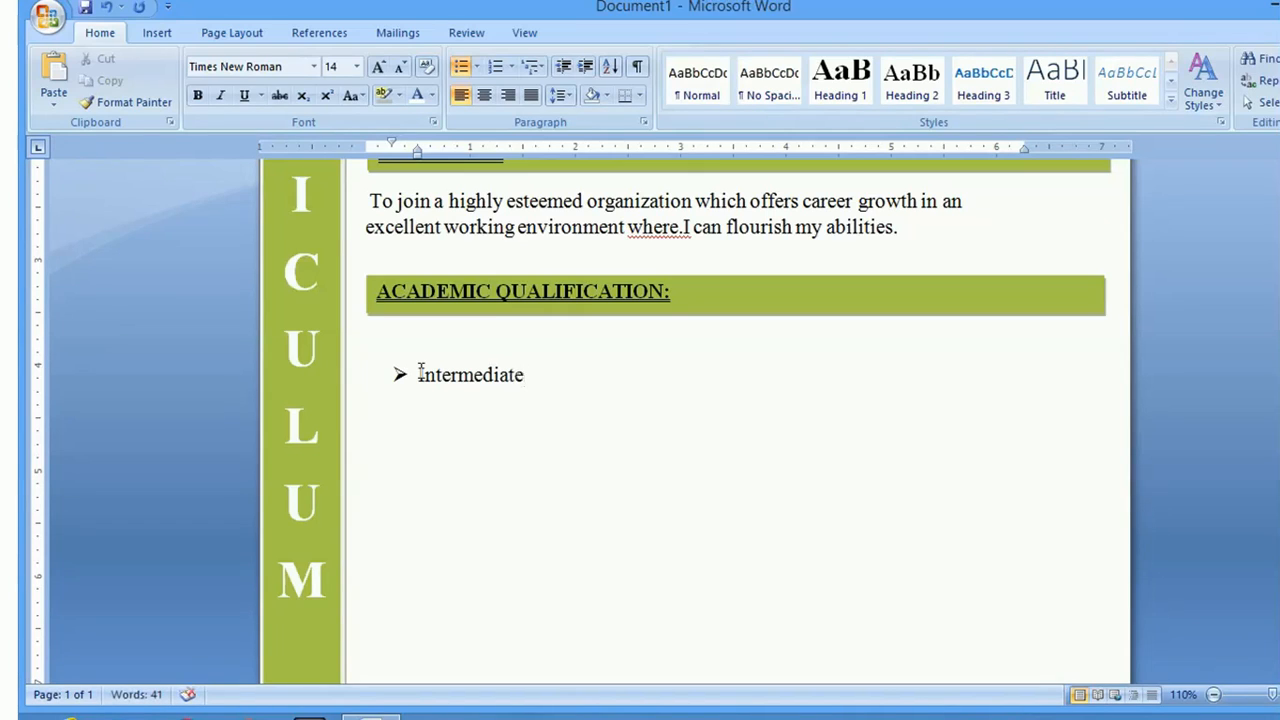
pyautogui.write('(science)')
pyautogui.press('Return')
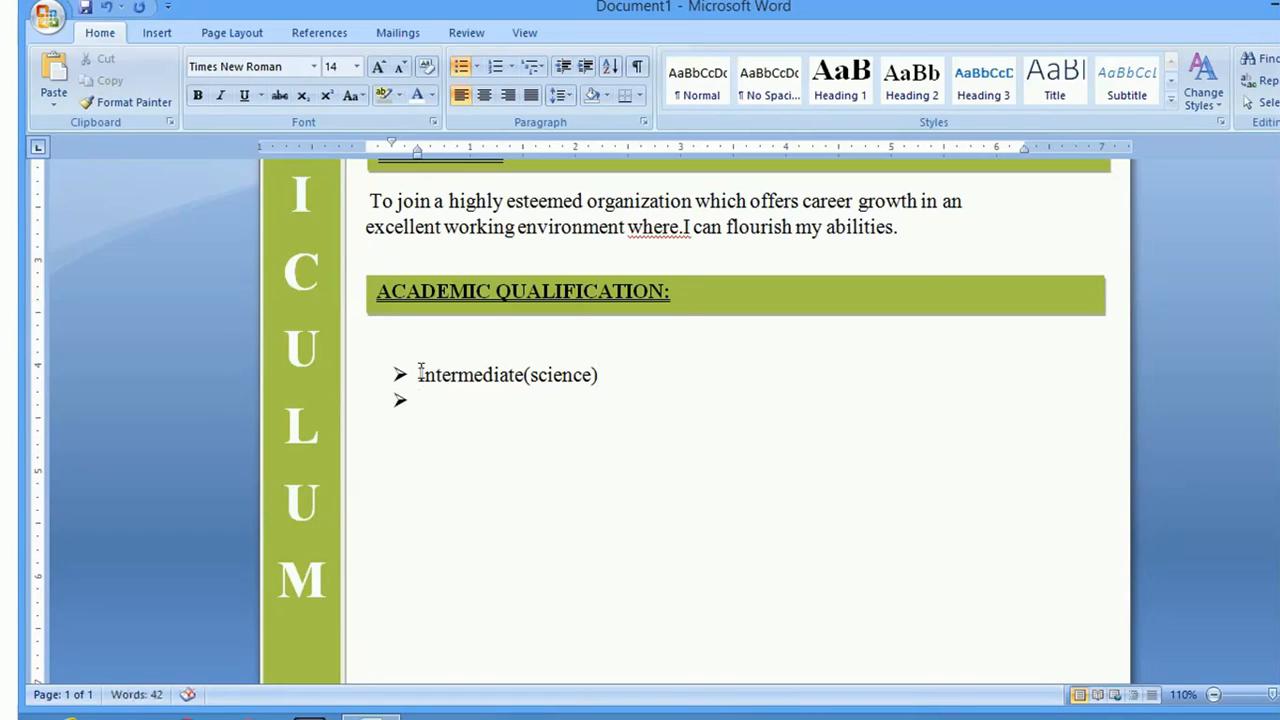
pyautogui.write('Matriculation')
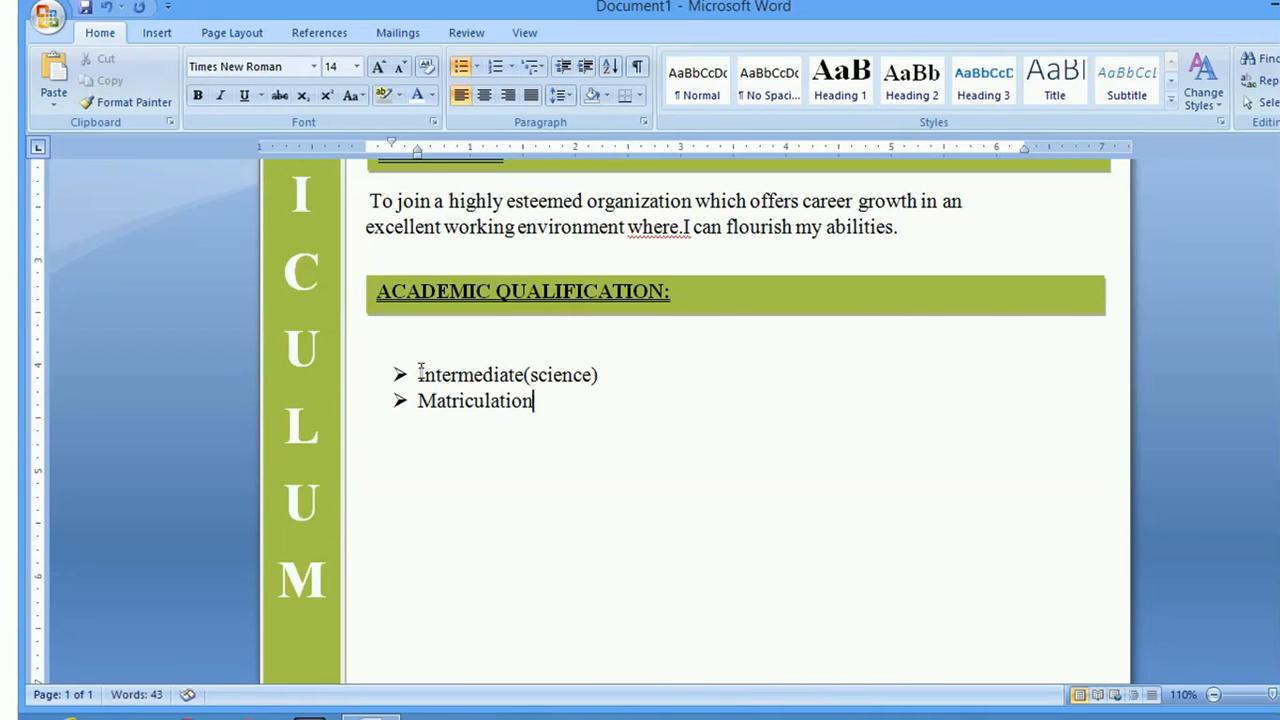
pyautogui.write('(science')
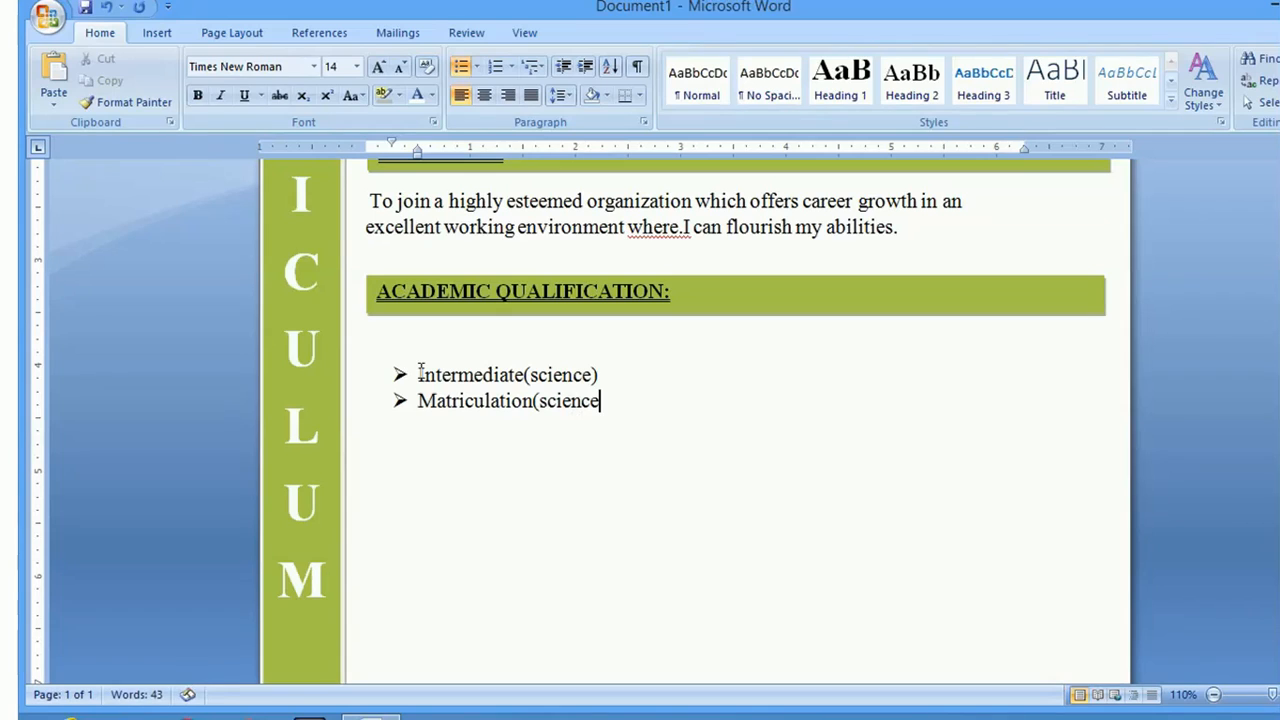
pyautogui.write(')')
# Reapply the arrow bullet to Matriculation(science) and turn bullets off on the next empty line
pyautogui.click(477, 66)
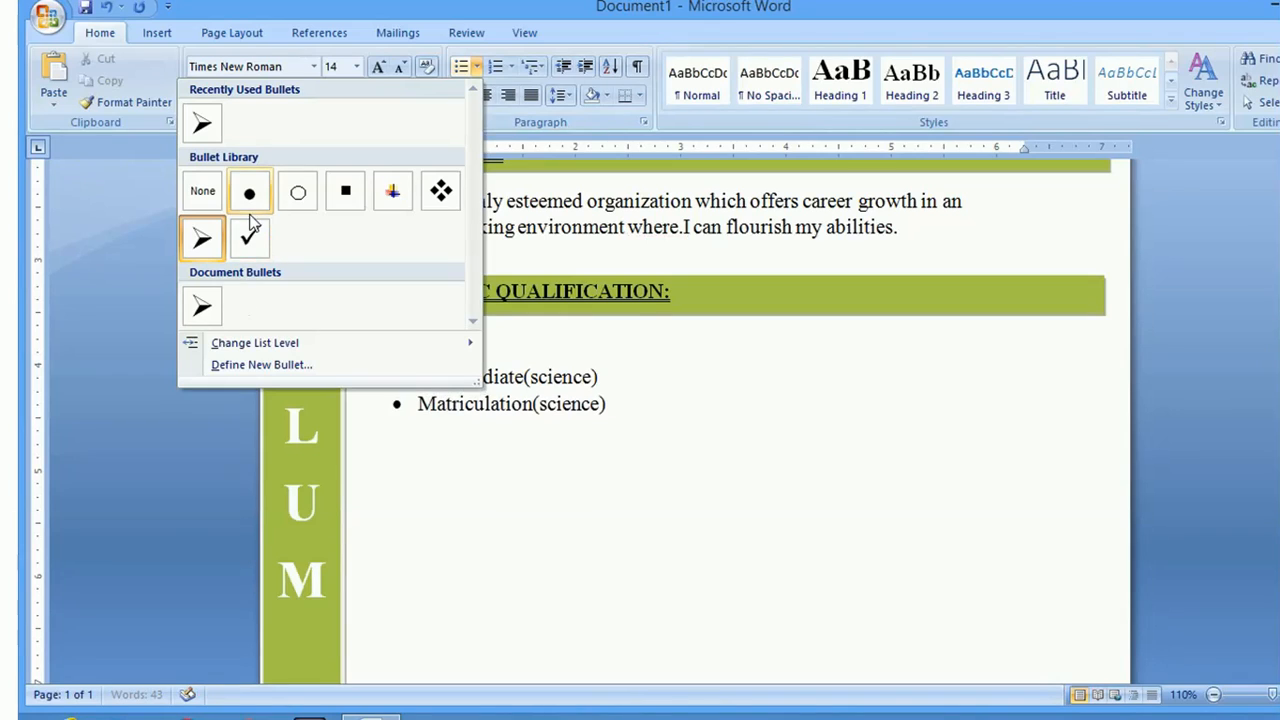
pyautogui.click(202, 189)
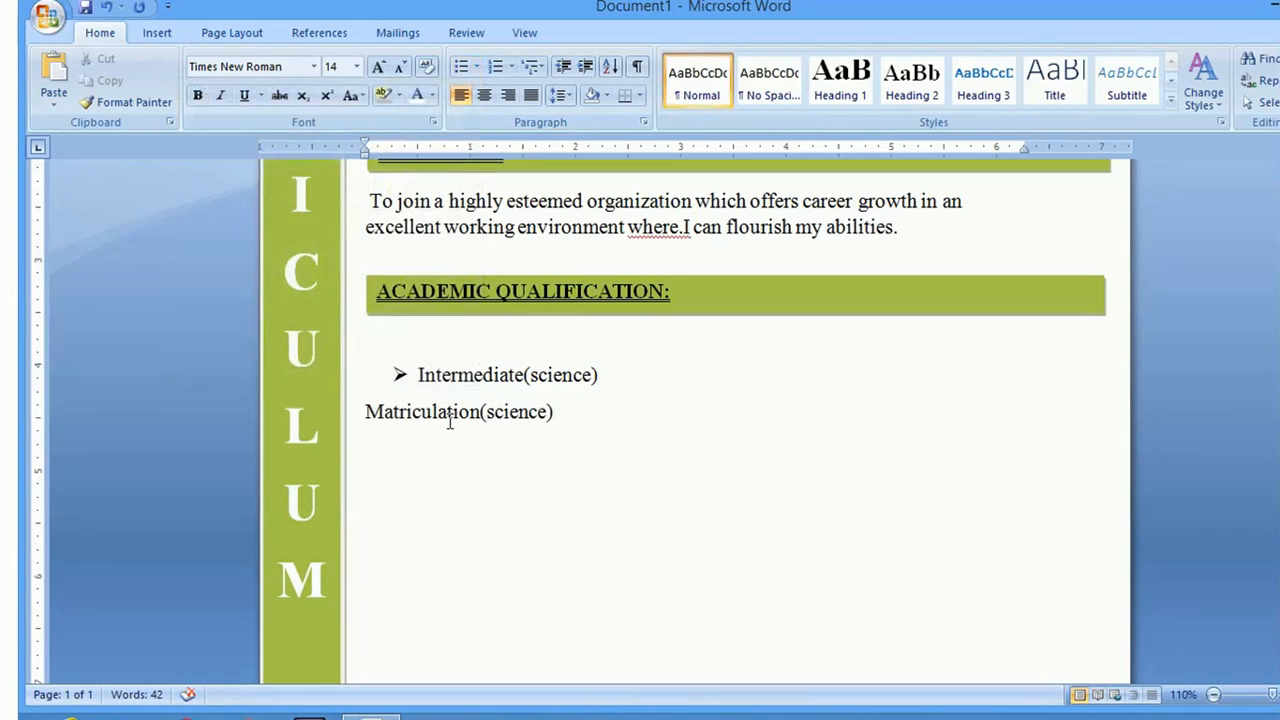
pyautogui.moveTo(578, 403); pyautogui.dragTo(366, 414)
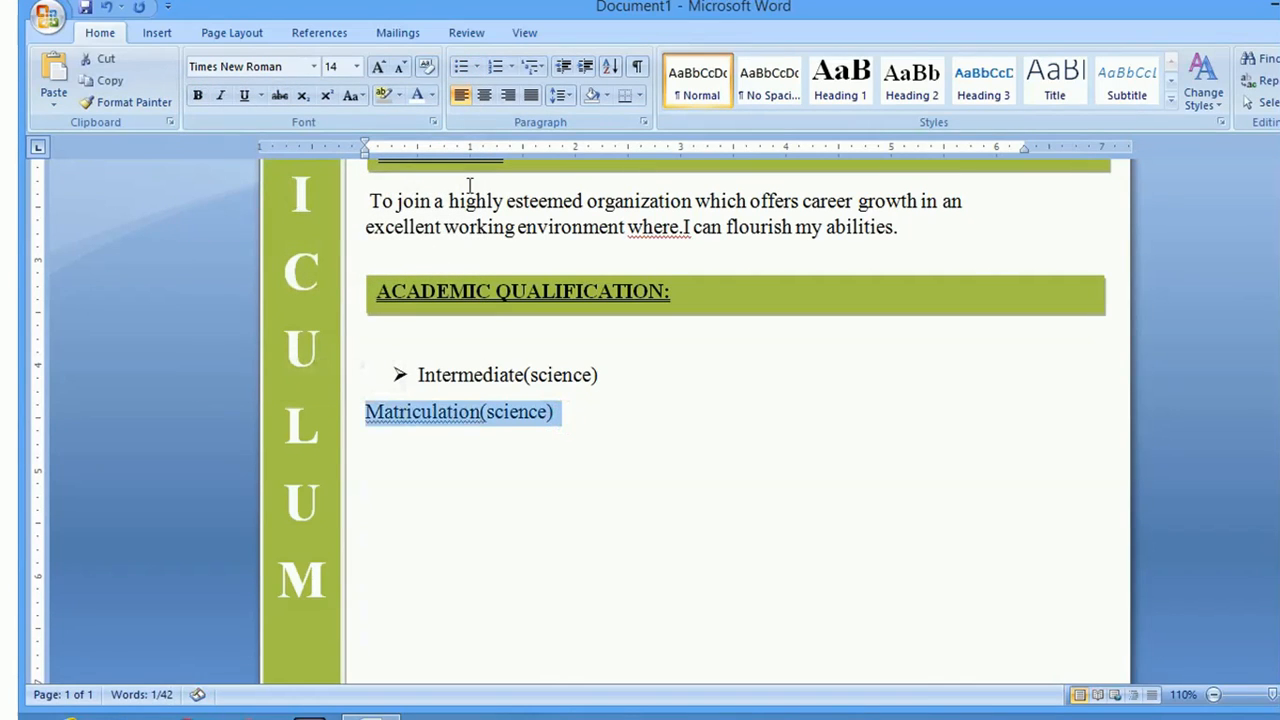
pyautogui.click(477, 67)
pyautogui.click(203, 121)
pyautogui.click(474, 403)
pyautogui.click(620, 400)
pyautogui.press('Return')
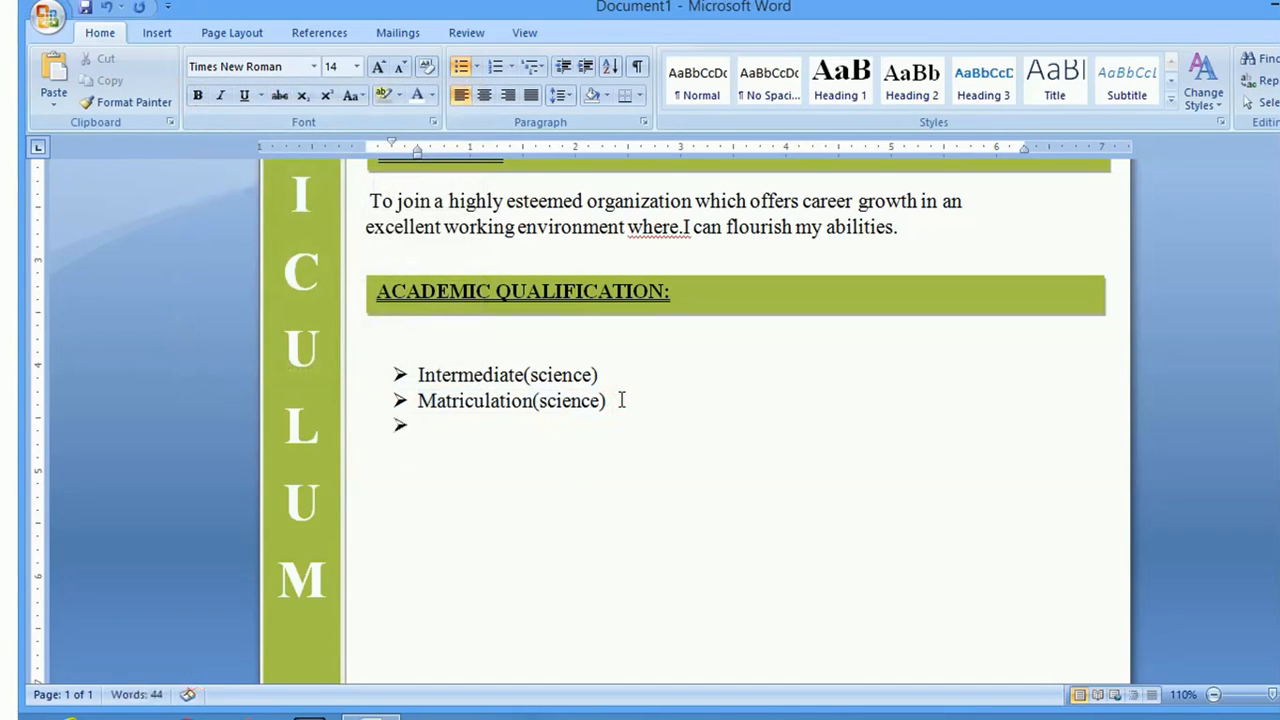
pyautogui.click(418, 428)
pyautogui.click(462, 67)
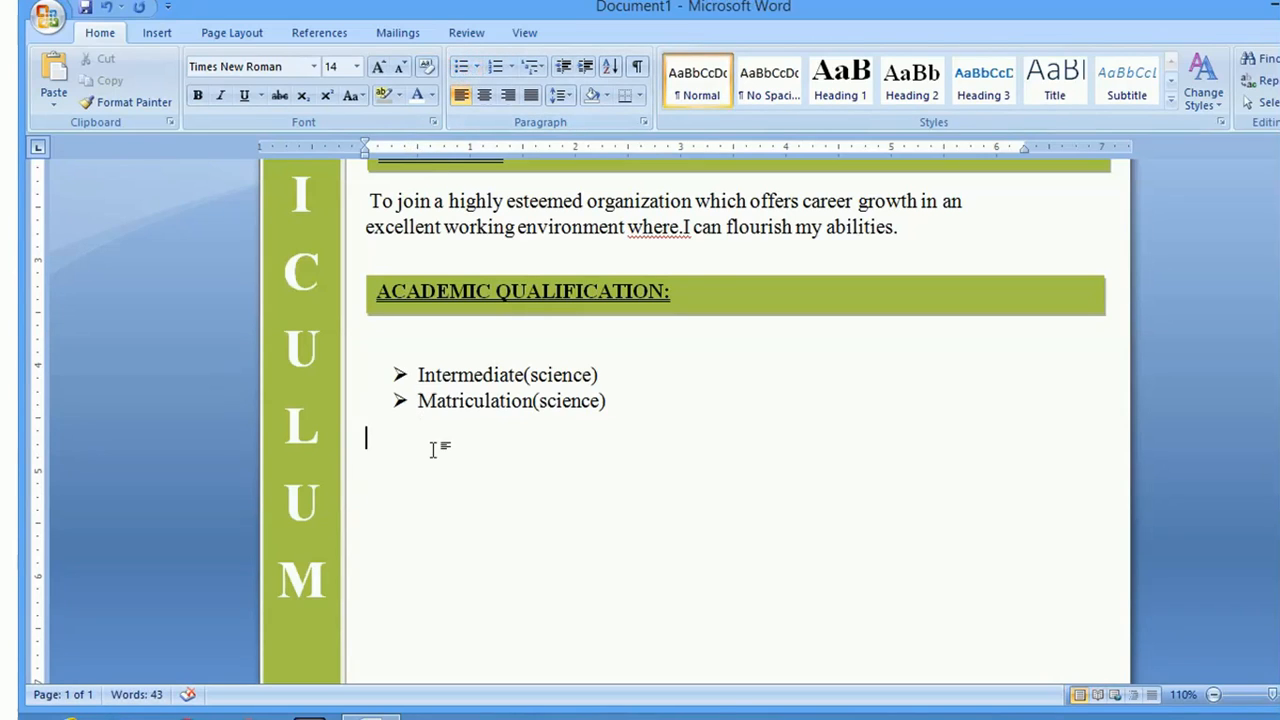
# Paste a copy of the ACADEMIC QUALIFICATION bar and place it below the qualification list
pyautogui.click(720, 272)
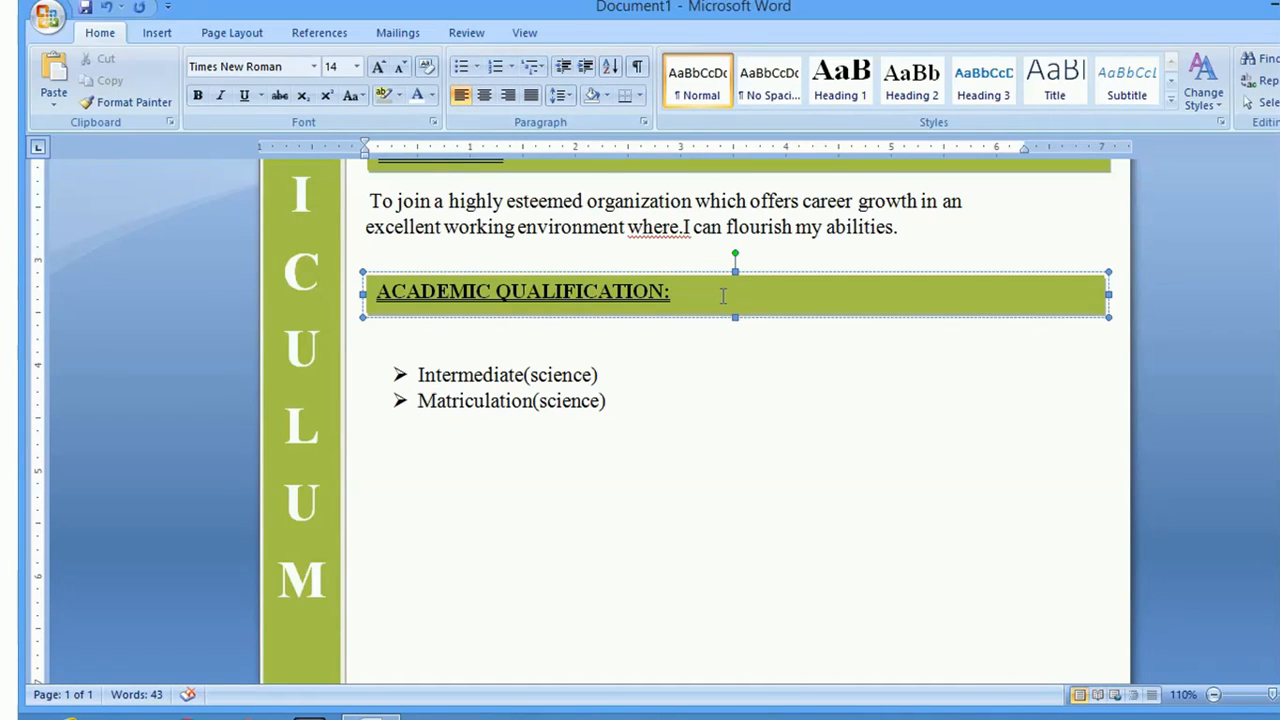
pyautogui.click(717, 273)
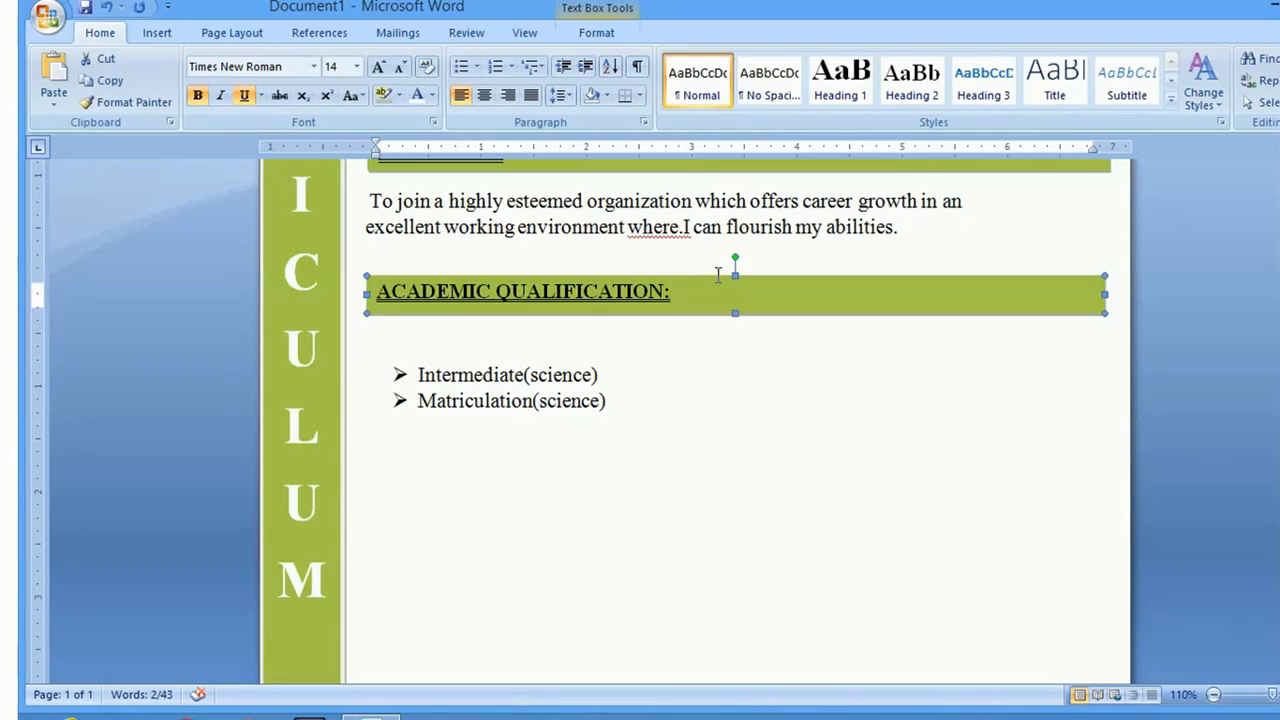
pyautogui.click(425, 481)
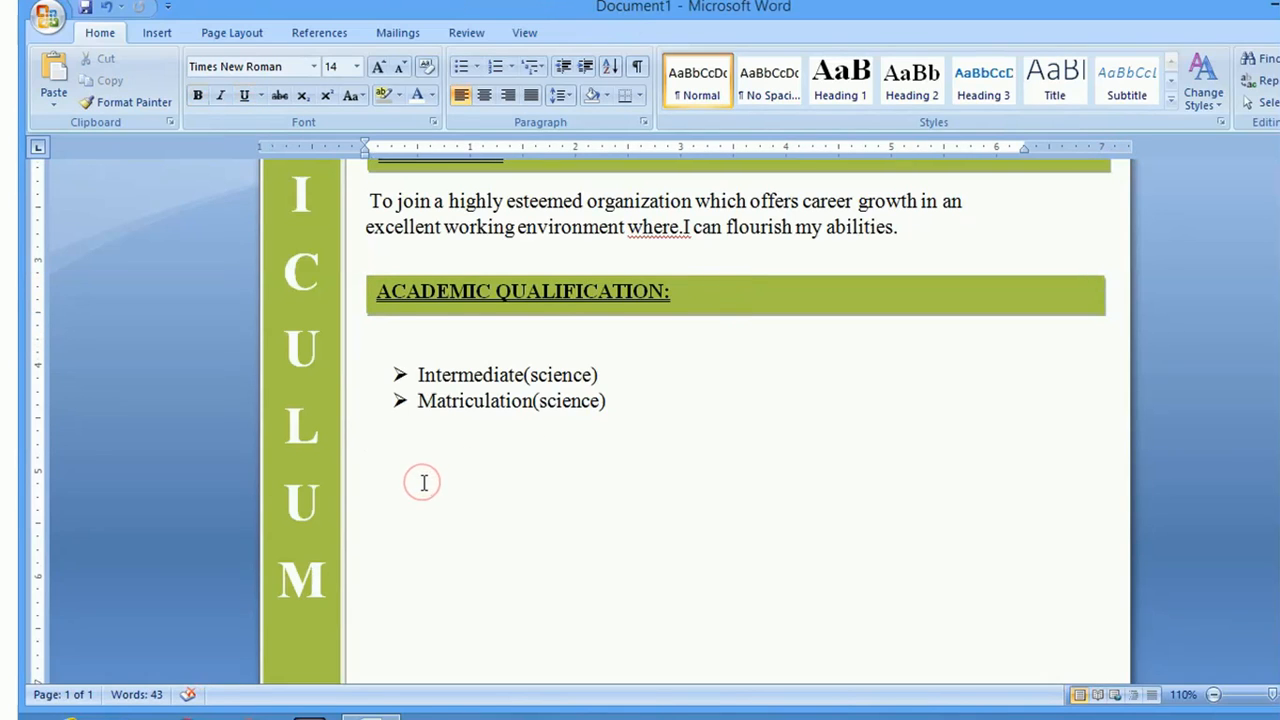
pyautogui.hotkey('ctrl', 'v')
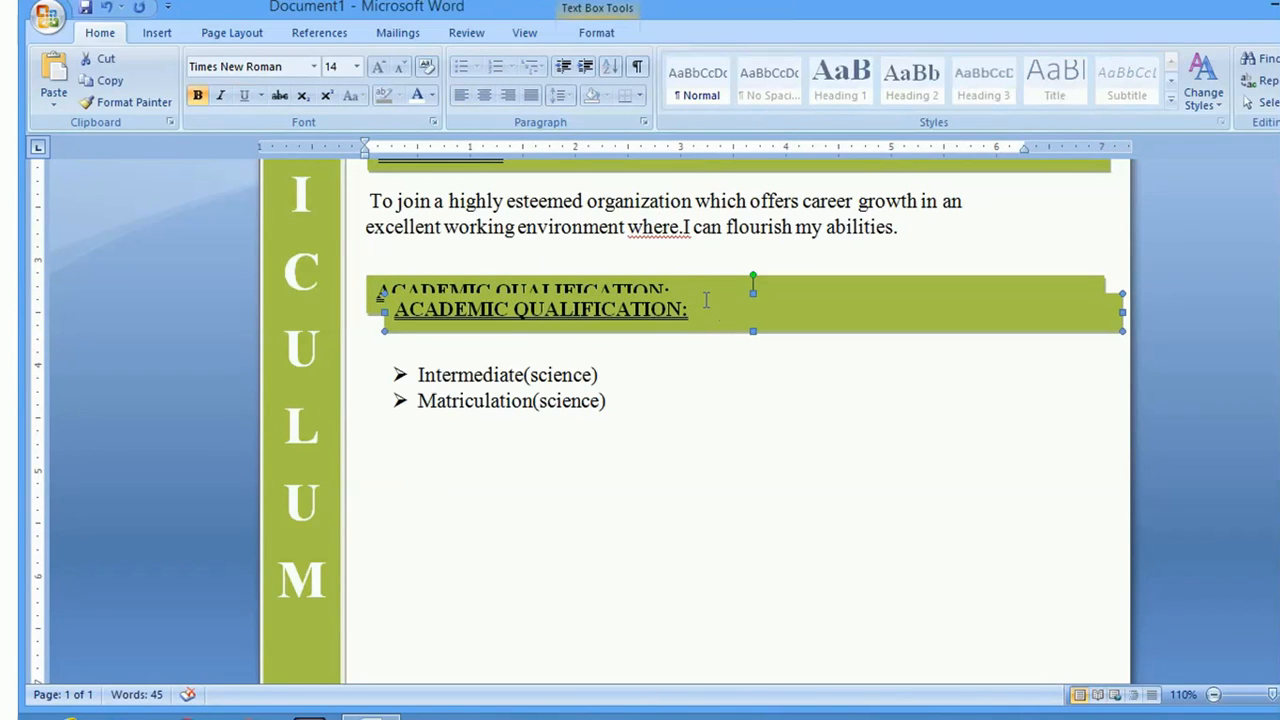
pyautogui.moveTo(713, 294); pyautogui.dragTo(434, 484)
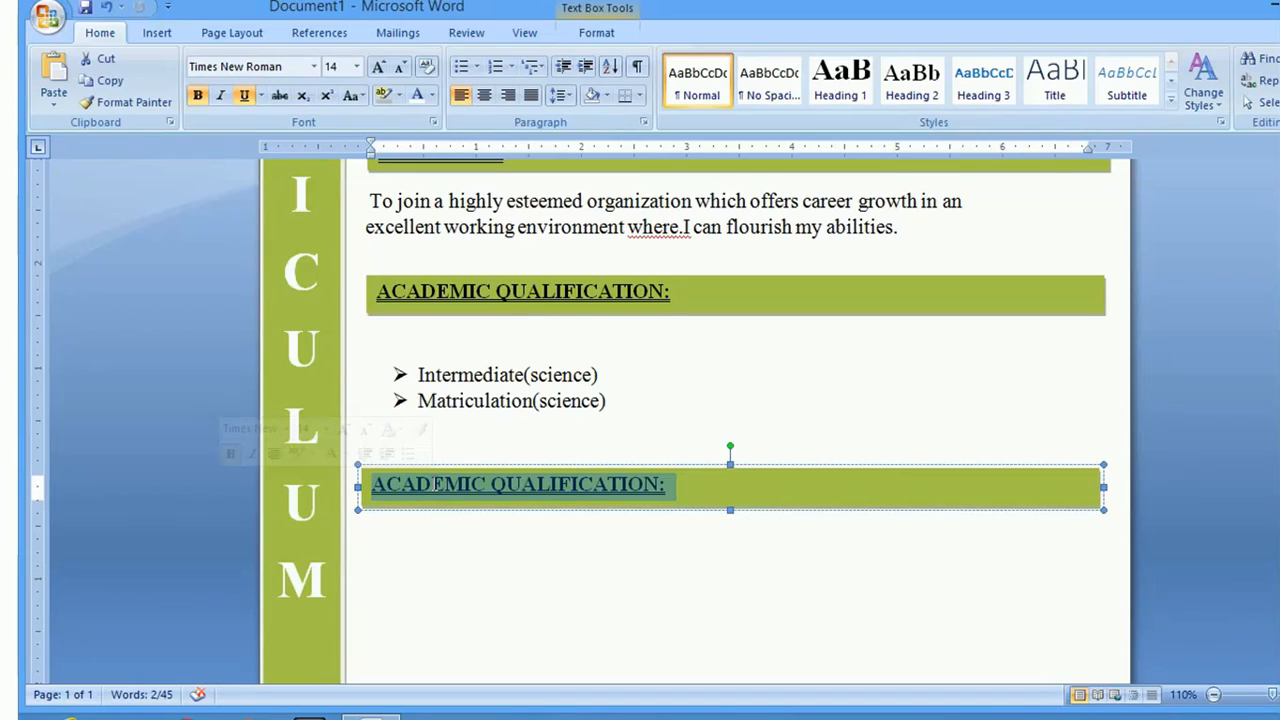
# Relabel the copied bar 'EXTRA QUALIFICATION:' and put the caret on the line below
pyautogui.write('Extra')
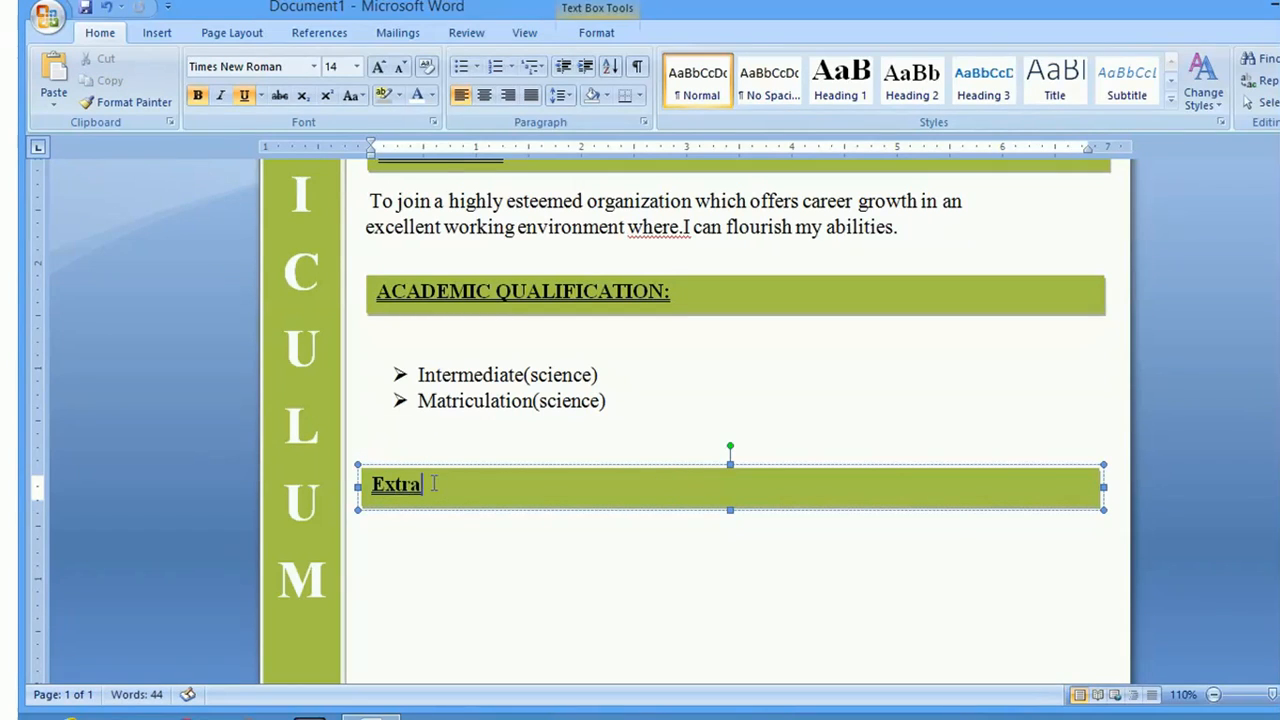
pyautogui.press('BackSpace')
pyautogui.press('BackSpace')
pyautogui.press('BackSpace')
pyautogui.press('BackSpace')
pyautogui.write('XTRA')
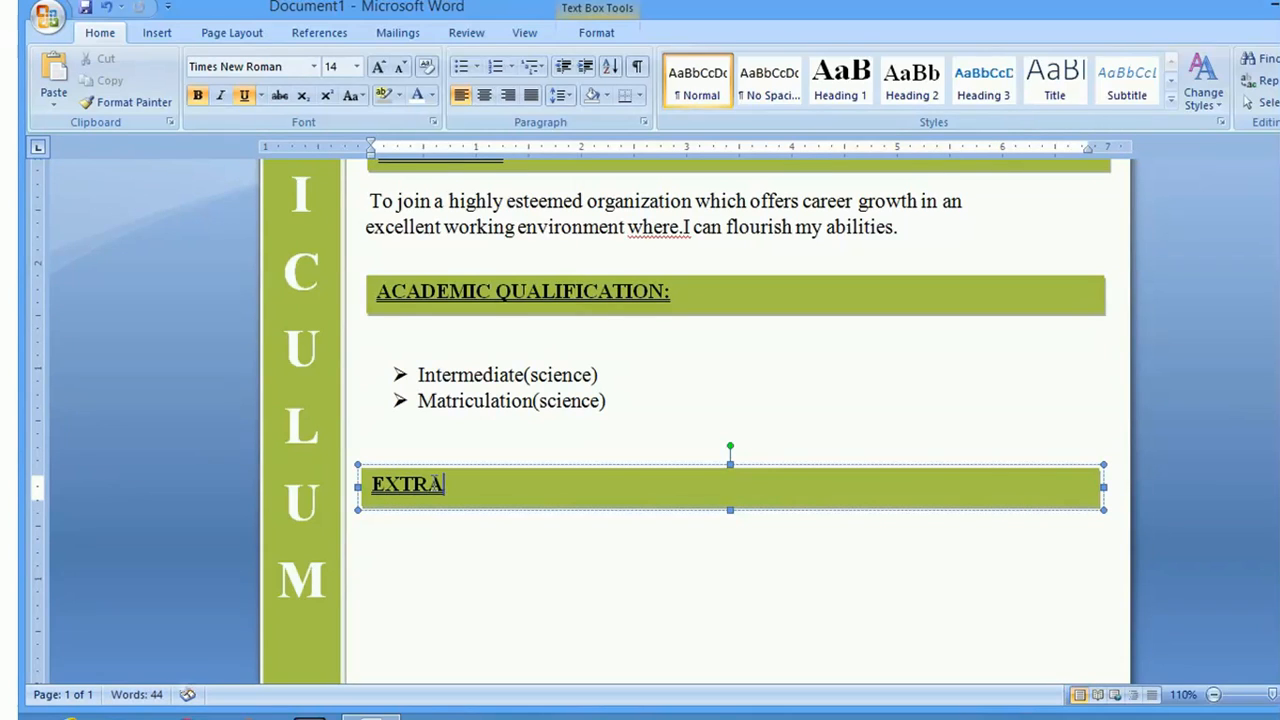
pyautogui.write(' QUALI')
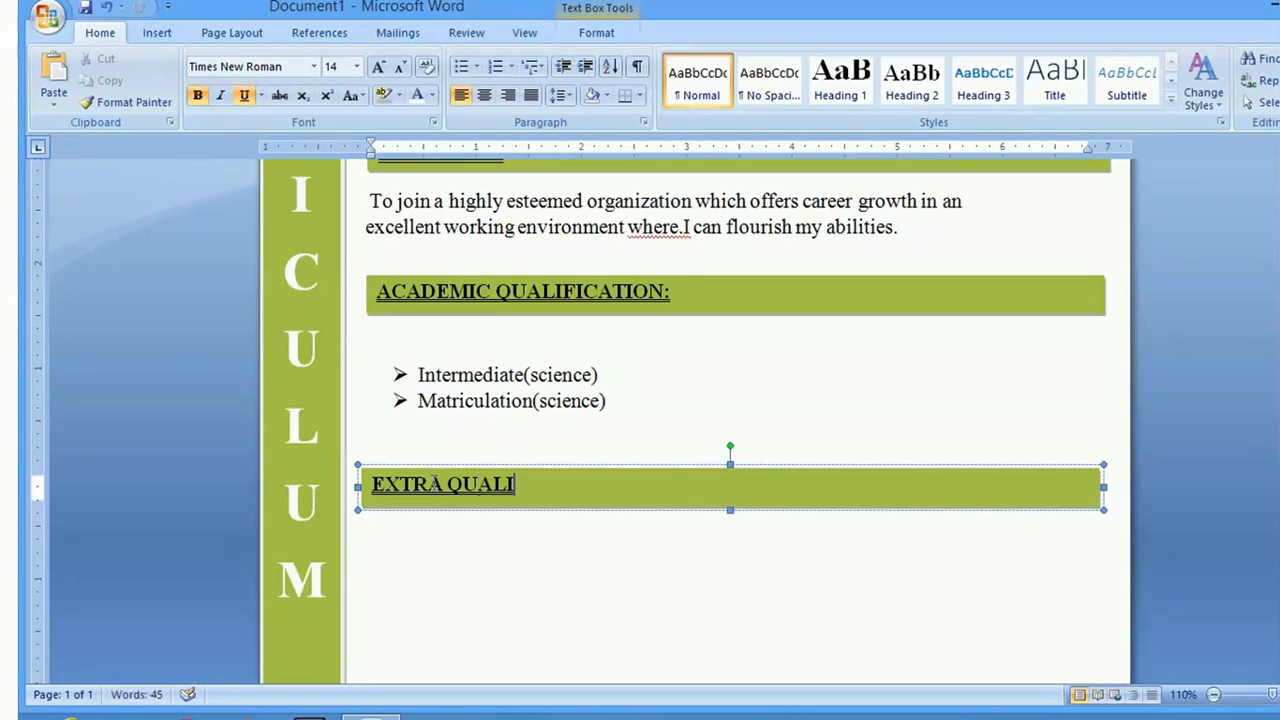
pyautogui.write('FICA')
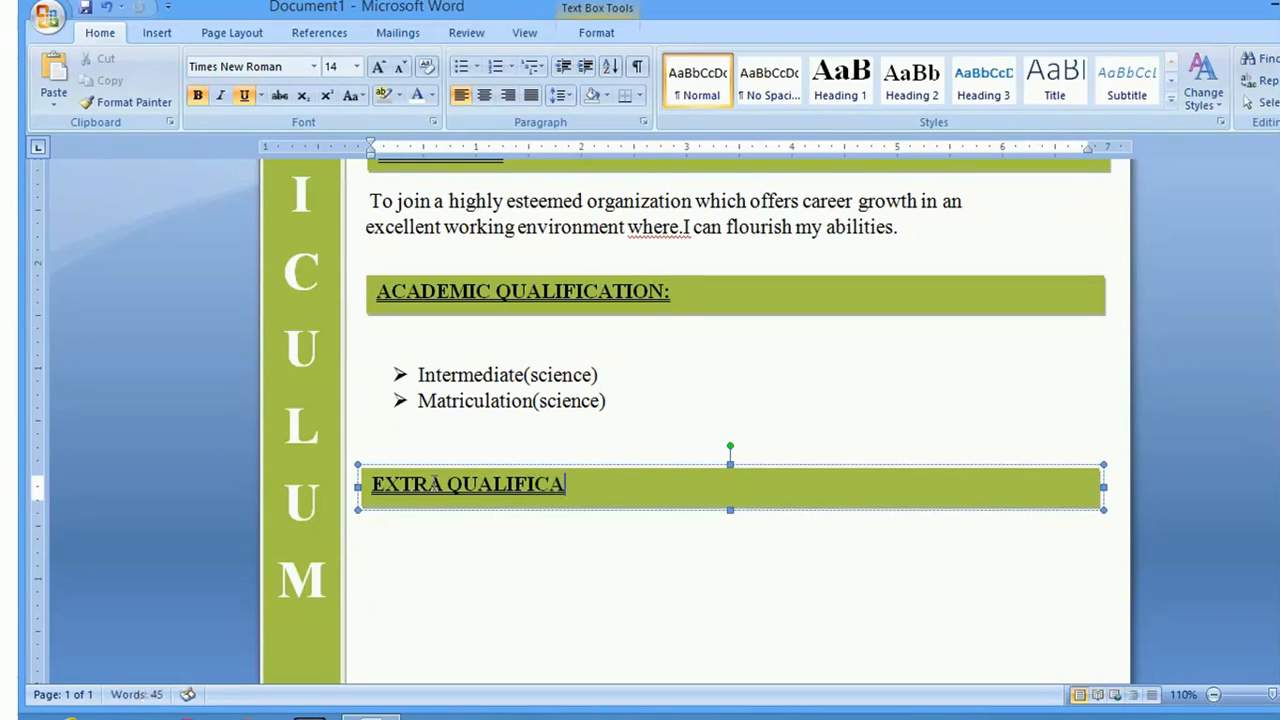
pyautogui.write('TION')
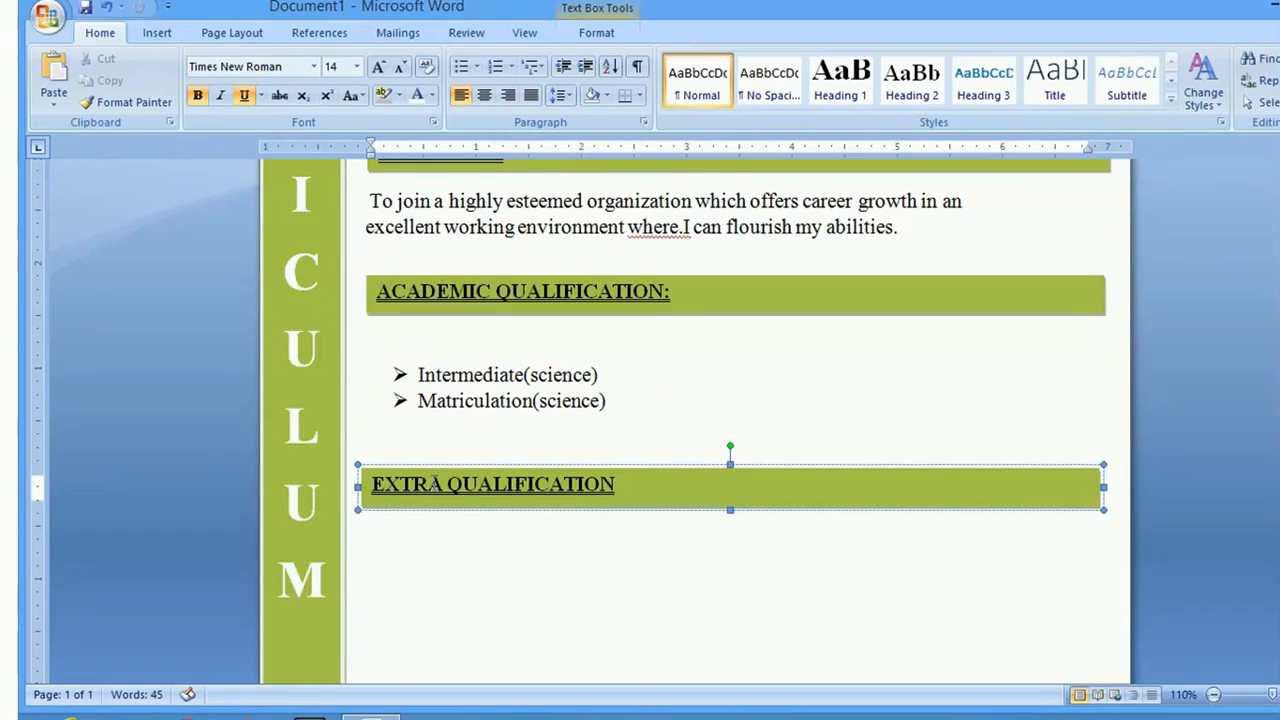
pyautogui.write(':')
pyautogui.click(400, 551)
pyautogui.doubleClick(395, 549)
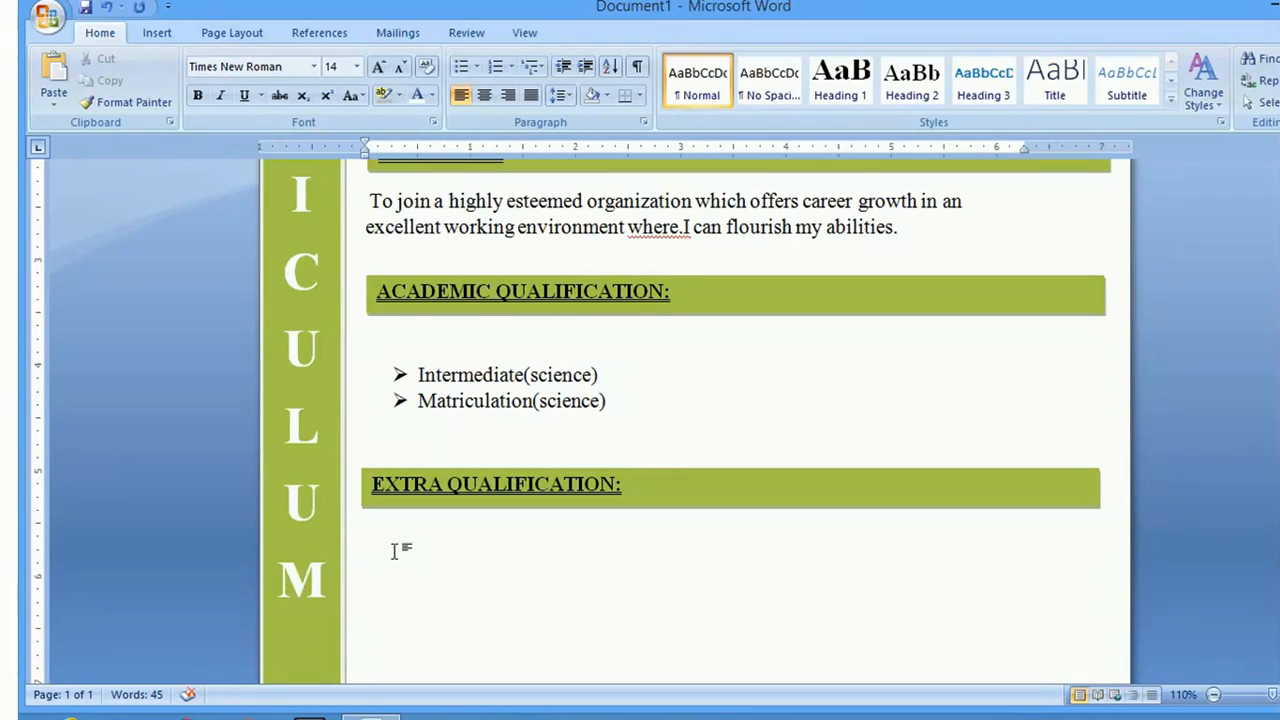
# Delete the stray word 'software' and start an arrow-bulleted item under EXTRA QUALIFICATION
pyautogui.write('software')
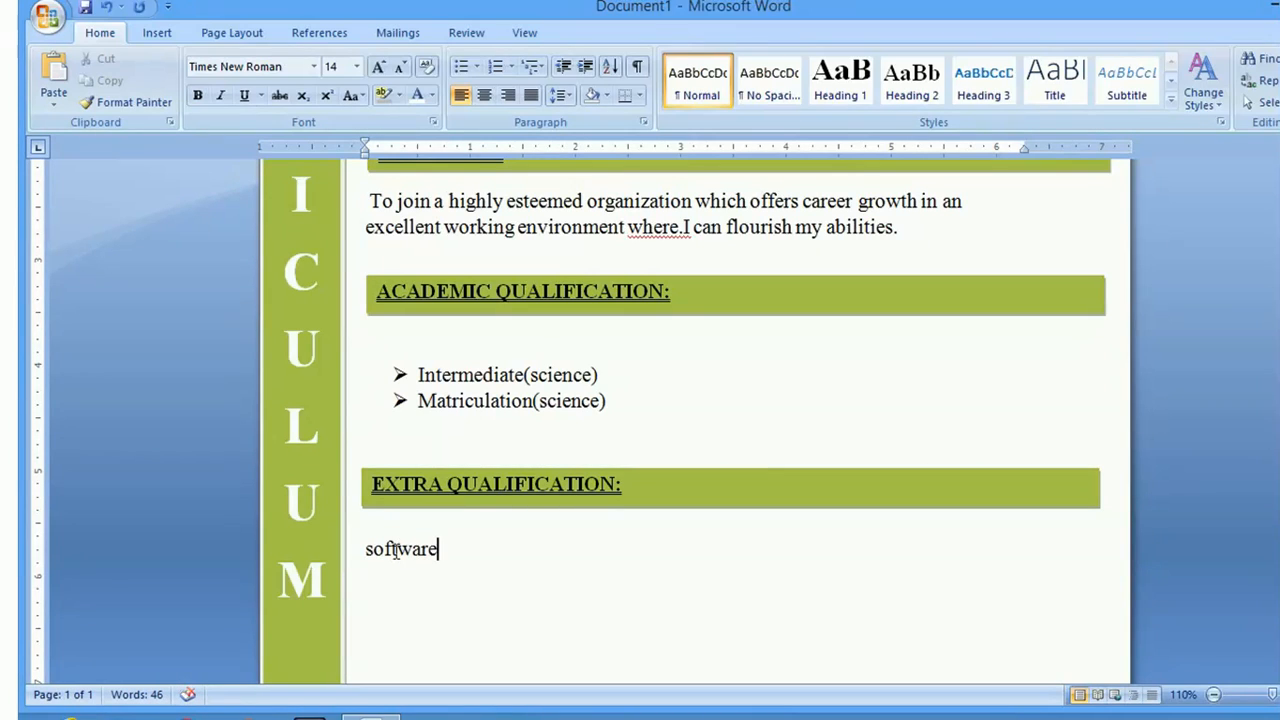
pyautogui.moveTo(457, 563); pyautogui.dragTo(366, 540)
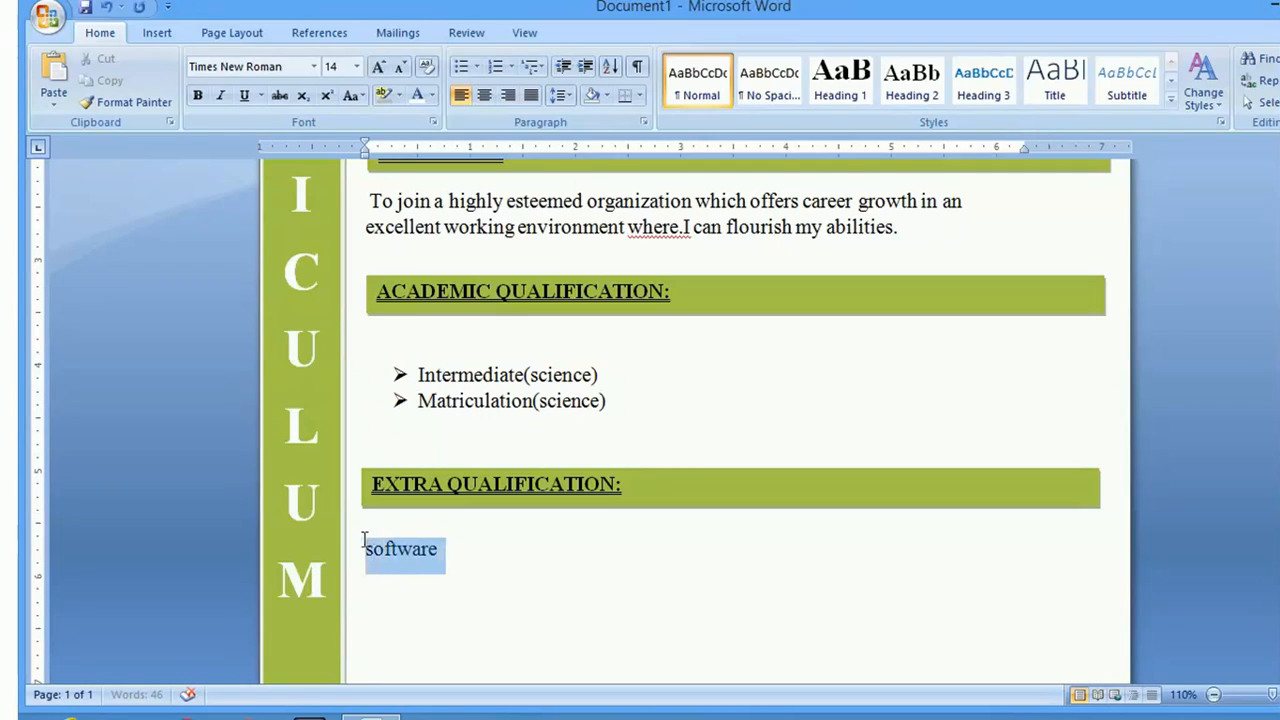
pyautogui.press('BackSpace')
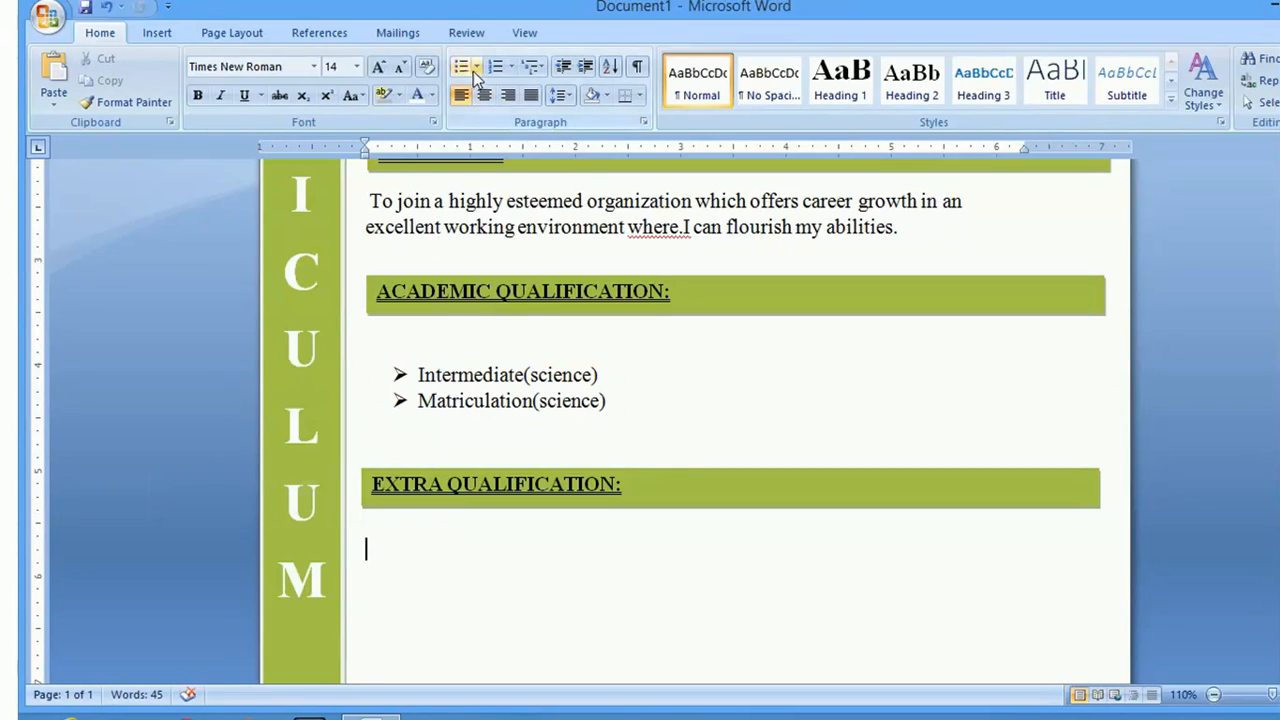
pyautogui.click(476, 68)
pyautogui.click(217, 122)
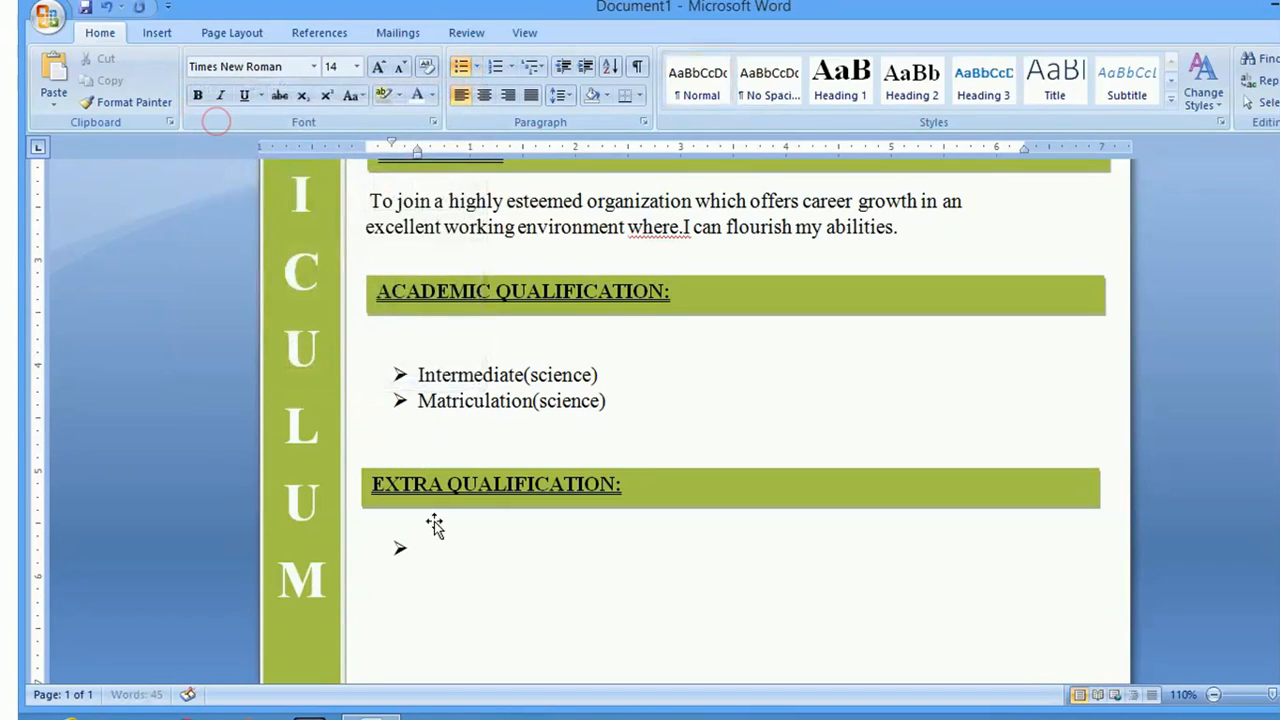
# Type the bullet 'Software engineering Course(ACCP) from Aptech Computer Institute(continue)'
pyautogui.write('softa')
pyautogui.press('BackSpace')
pyautogui.write('wre')
pyautogui.press('BackSpace')
pyautogui.press('BackSpace')
pyautogui.press('BackSpace')
pyautogui.write('ware en')
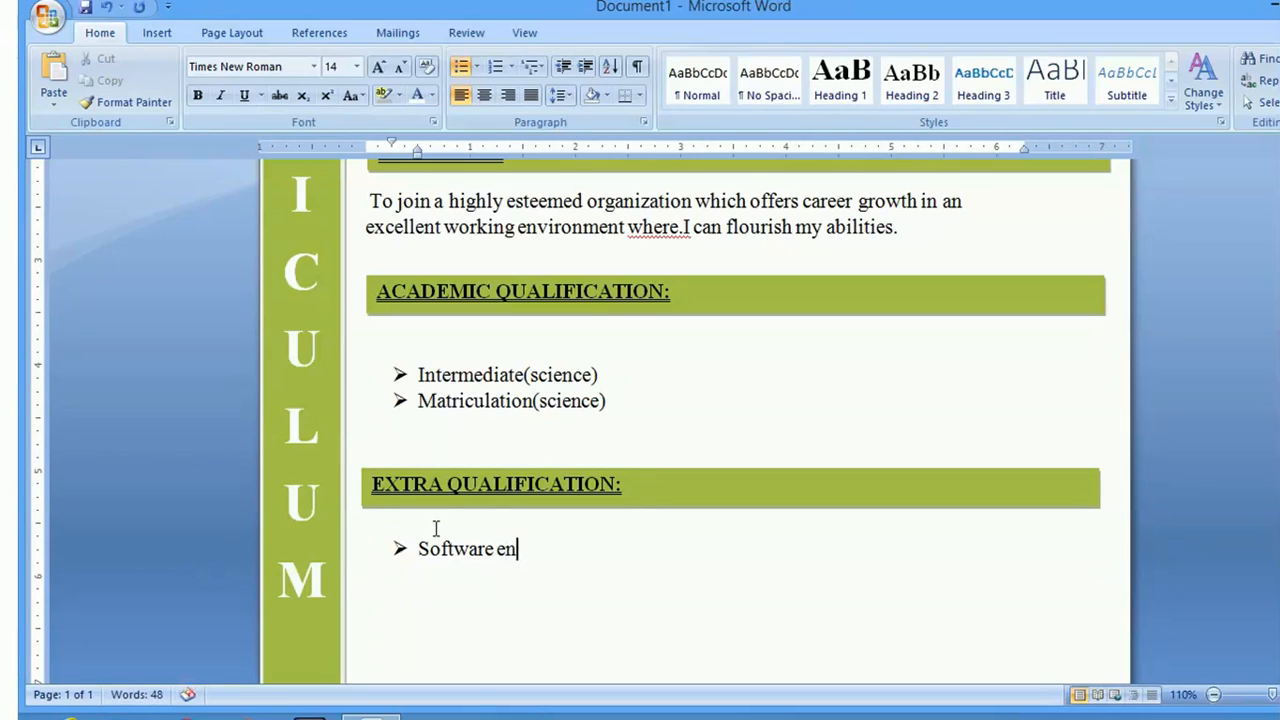
pyautogui.write('gi')
pyautogui.write('n')
pyautogui.write('eer')
pyautogui.write('in')
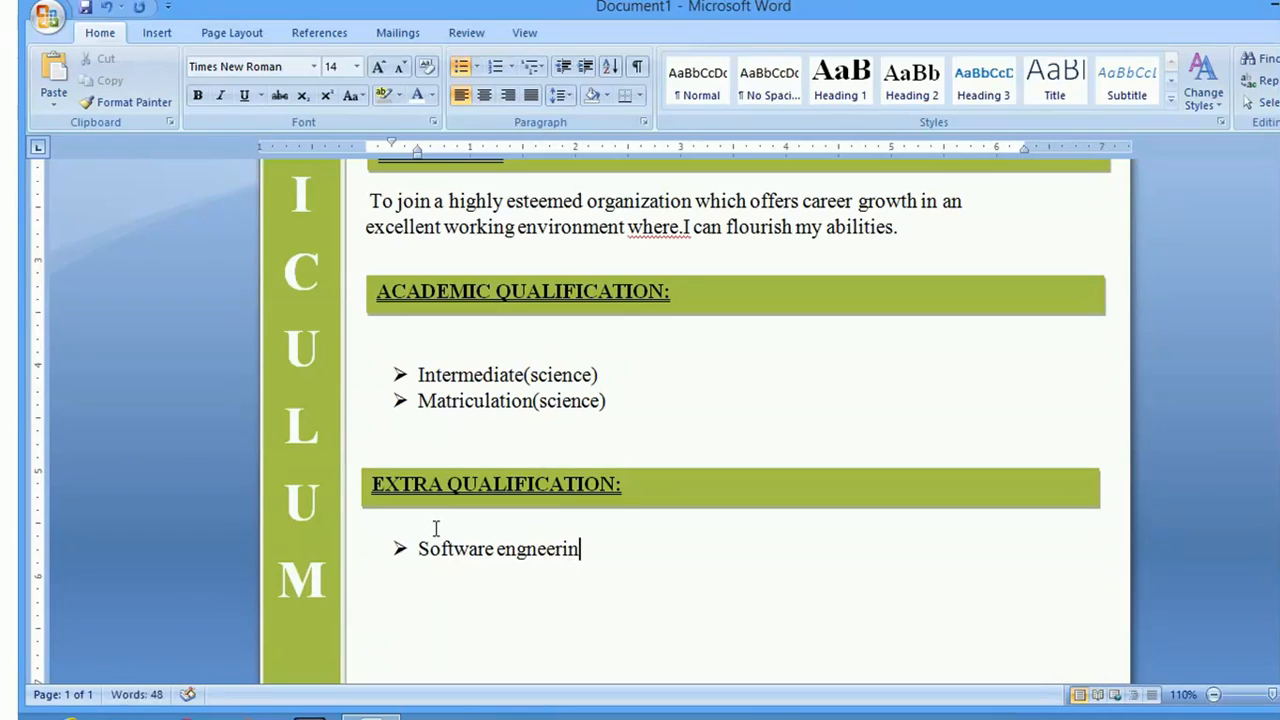
pyautogui.write('g')
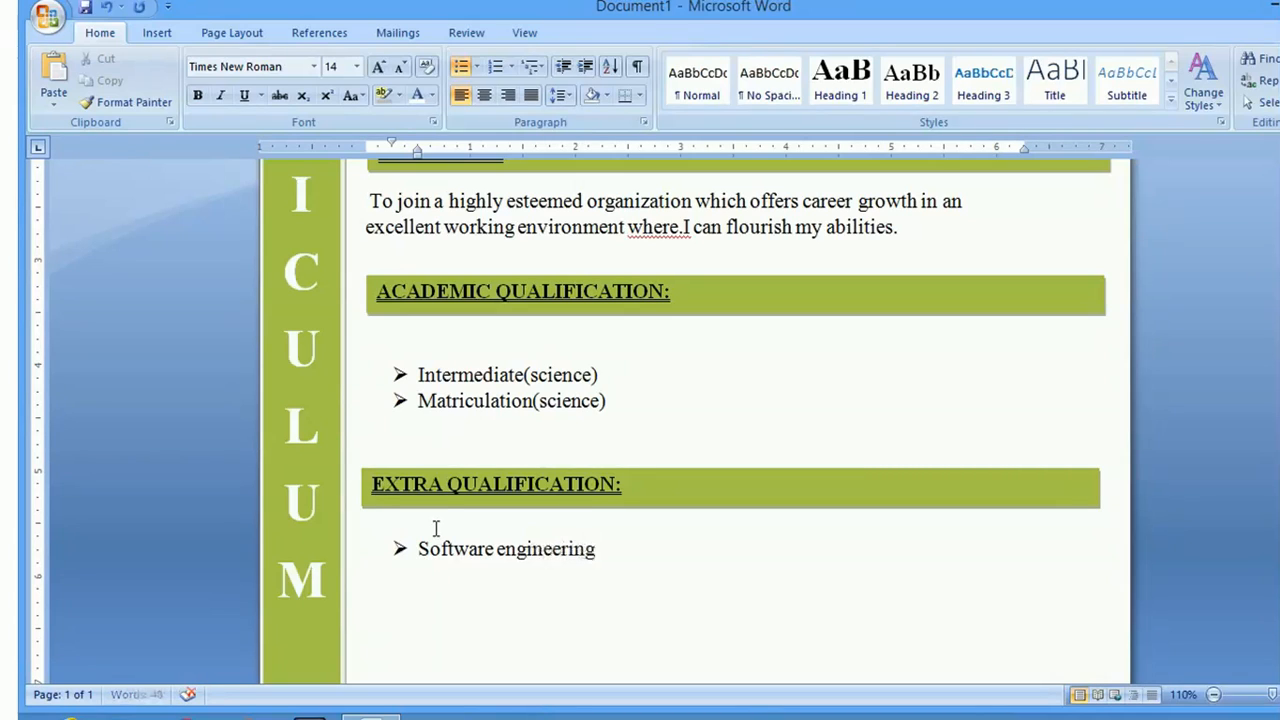
pyautogui.write(' Course()')
pyautogui.press('Left')
pyautogui.write('ACCP')
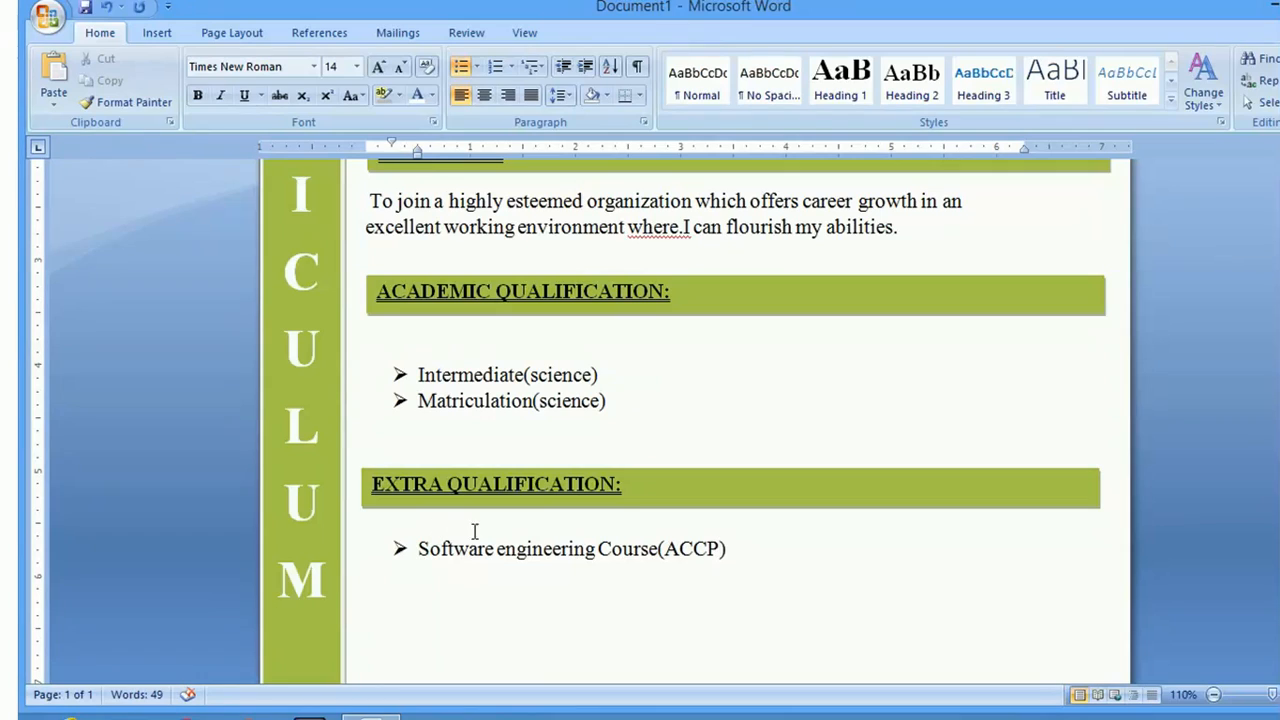
pyautogui.click(740, 552)
pyautogui.write('from Ap')
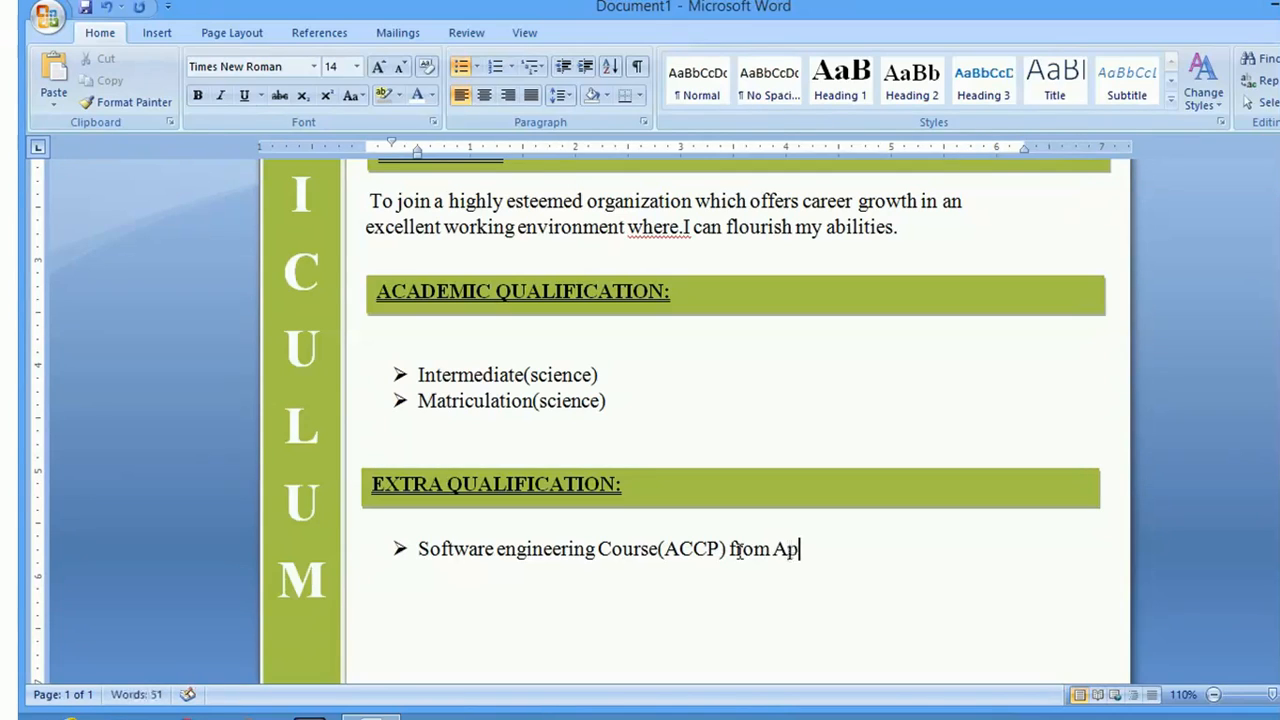
pyautogui.write('tech C')
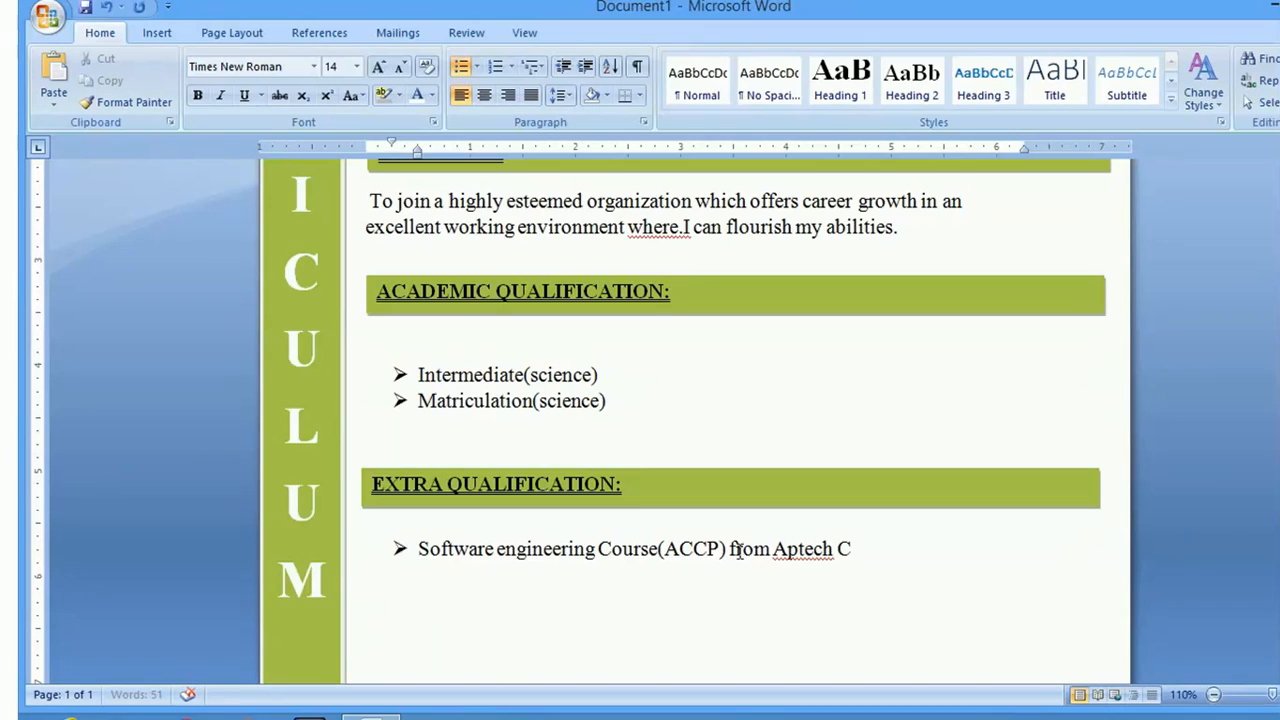
pyautogui.write('omputer In')
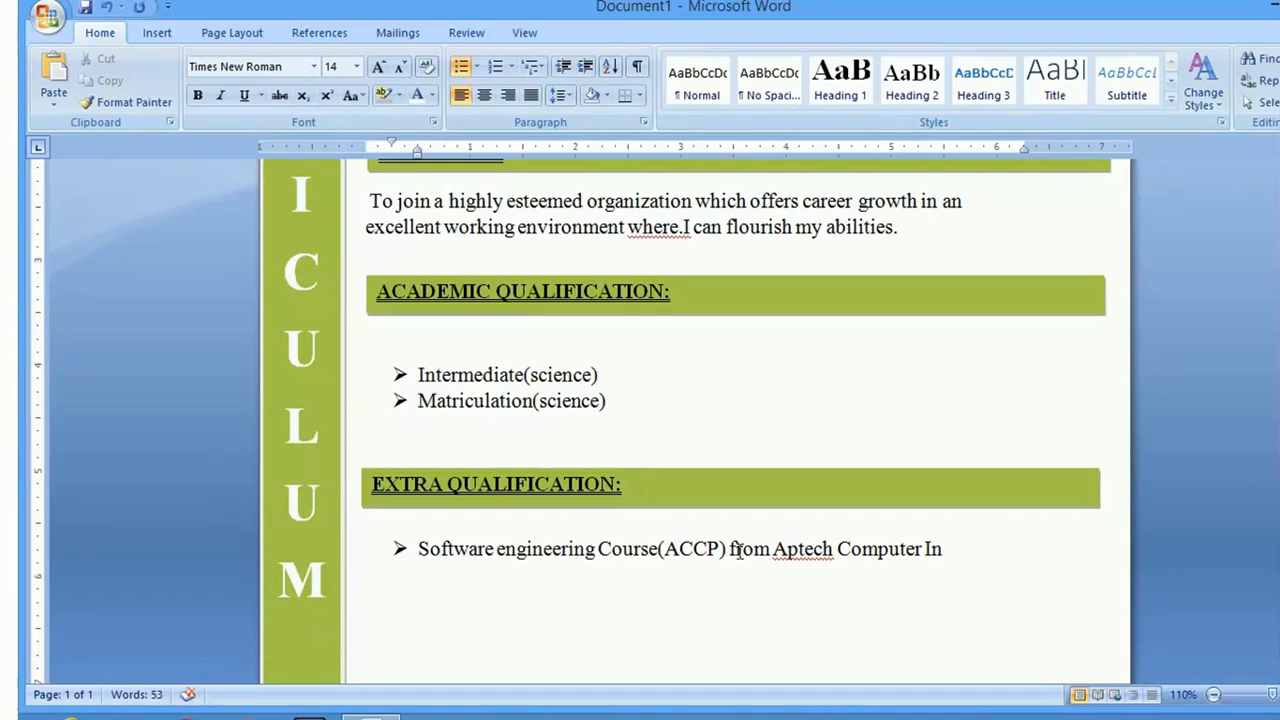
pyautogui.write('stitute()')
pyautogui.press('Left')
pyautogui.write('con')
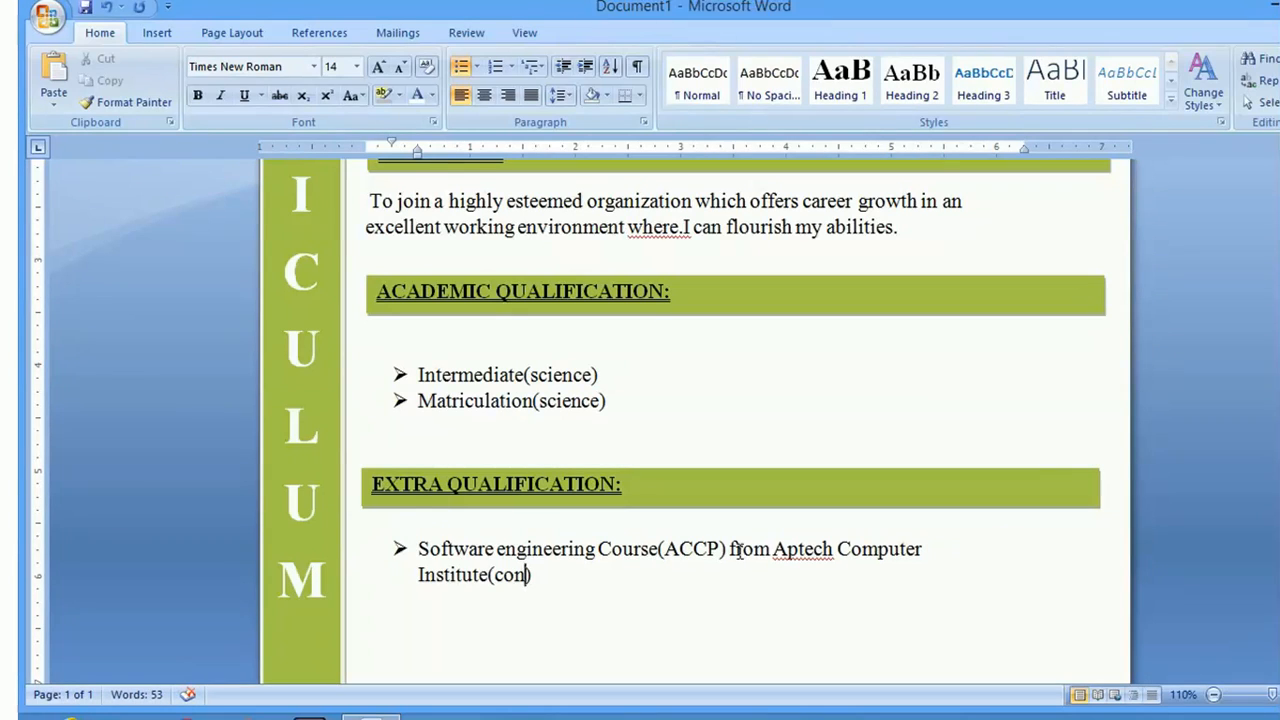
pyautogui.write('tinue')
# Ignore All on the spelling flag for Aptech
pyautogui.scroll(-1, 1020, 430)
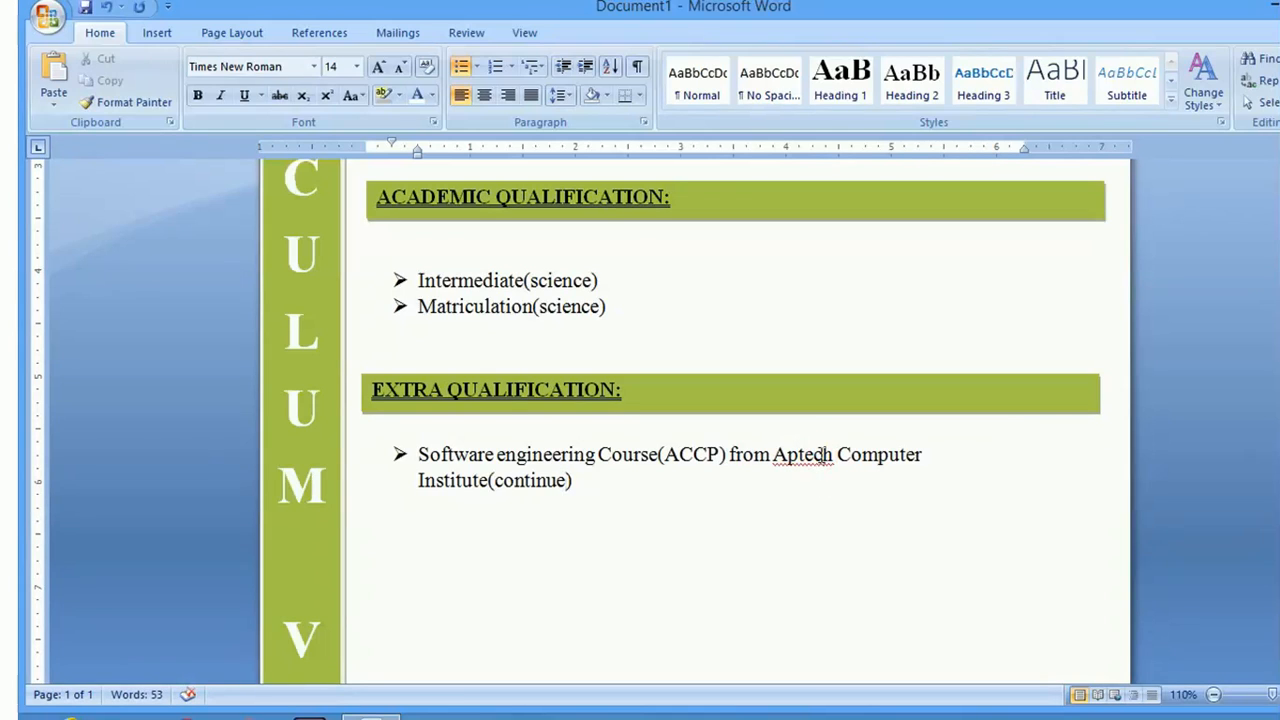
pyautogui.rightClick(822, 454)
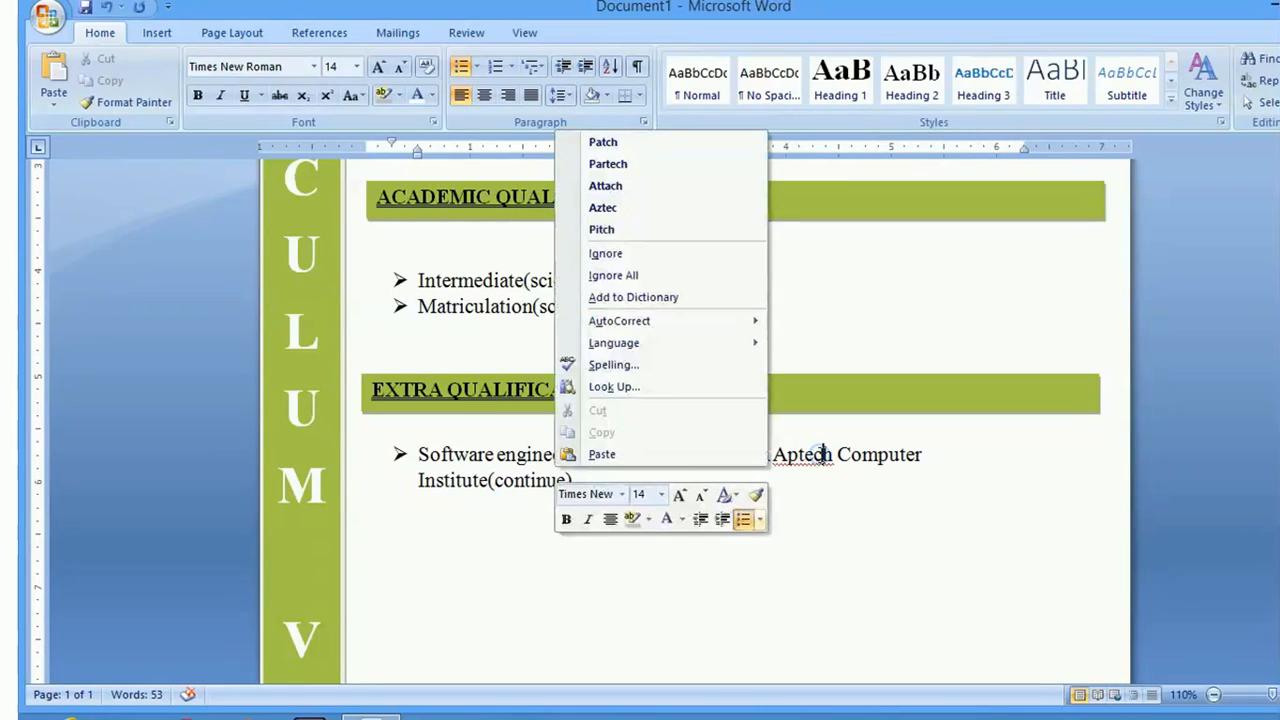
pyautogui.click(614, 280)
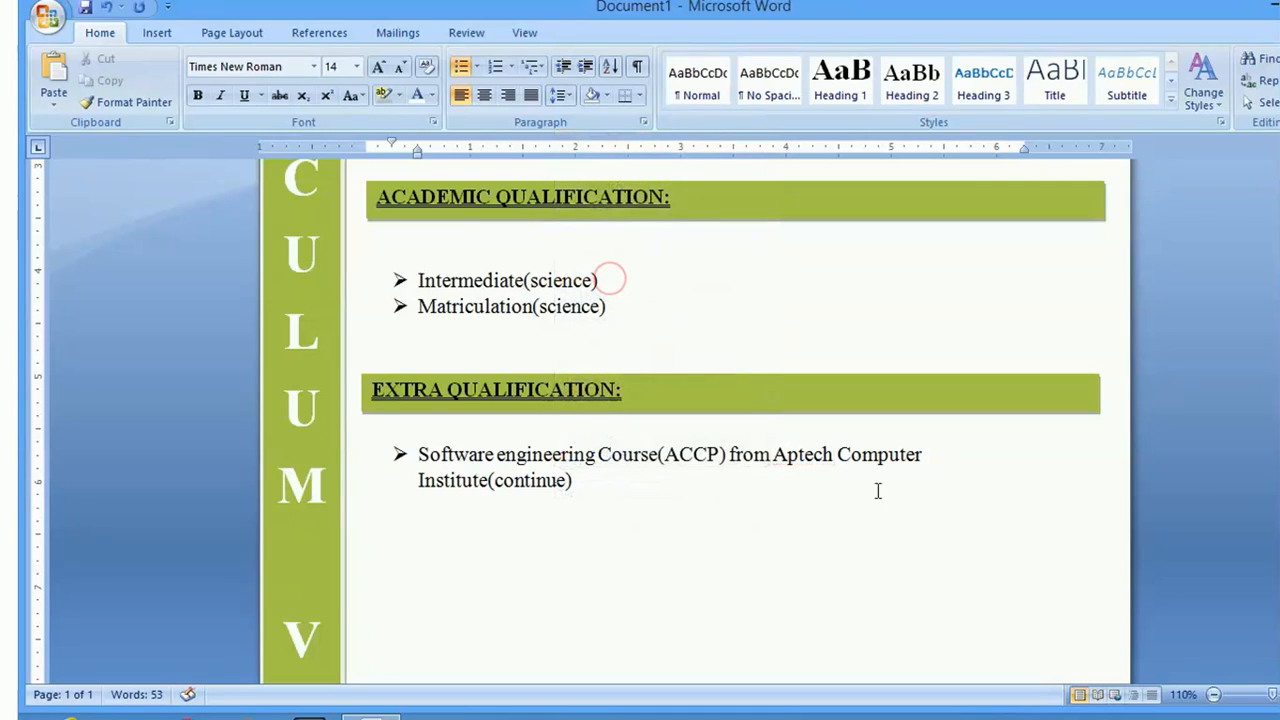
# Nudge the EXTRA QUALIFICATION bar up to sit directly beneath the academic list
pyautogui.scroll(6, 735, 420)
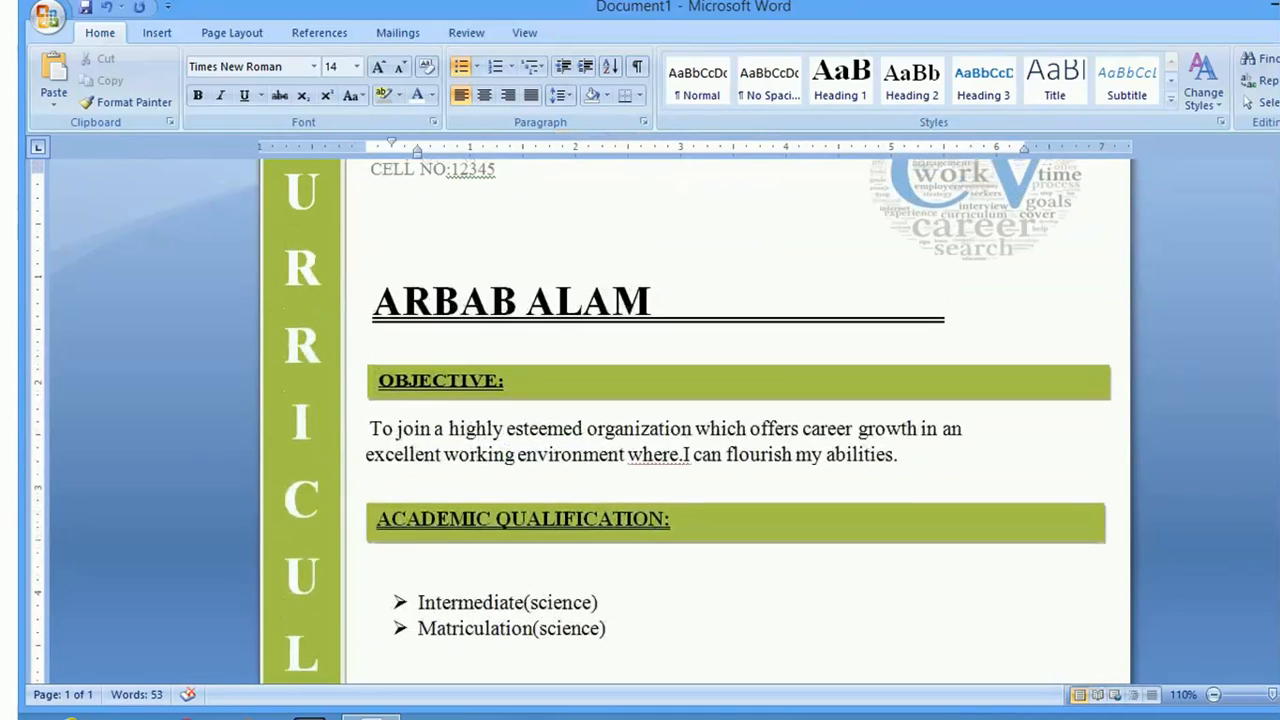
pyautogui.scroll(2, 735, 420)
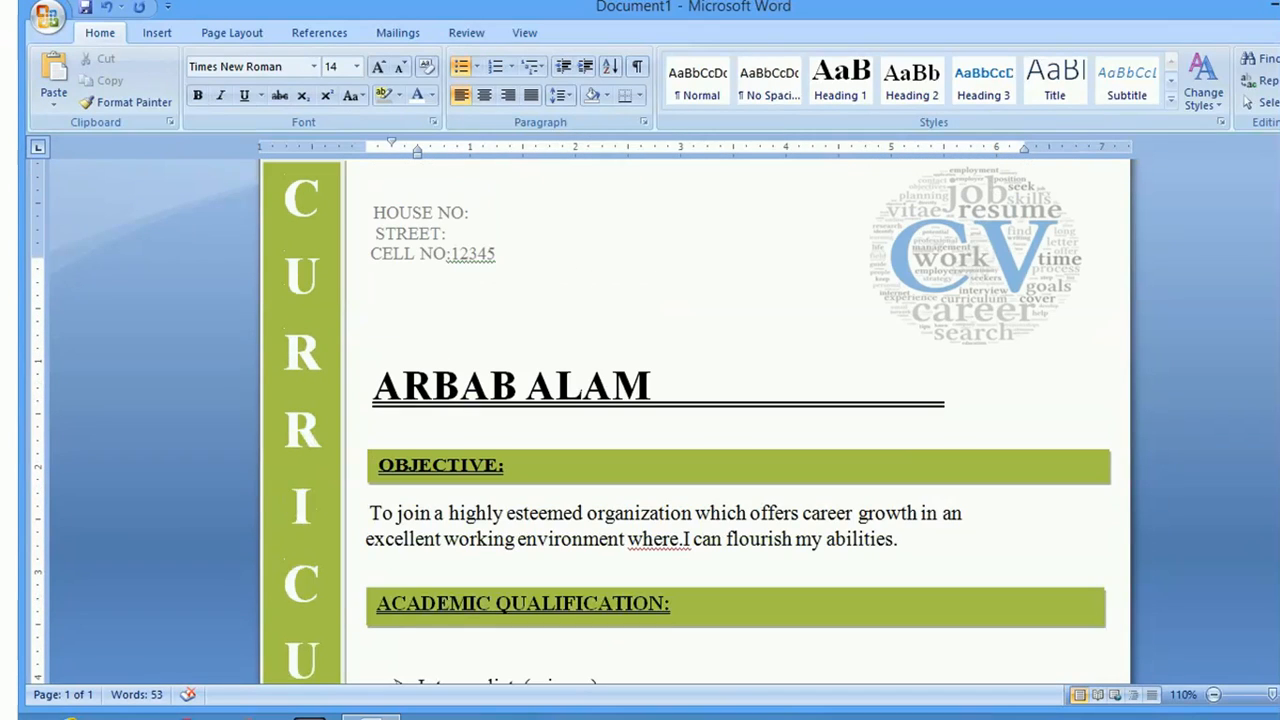
pyautogui.click(1213, 694)
pyautogui.click(1213, 694)
pyautogui.click(1213, 694)
pyautogui.click(1213, 694)
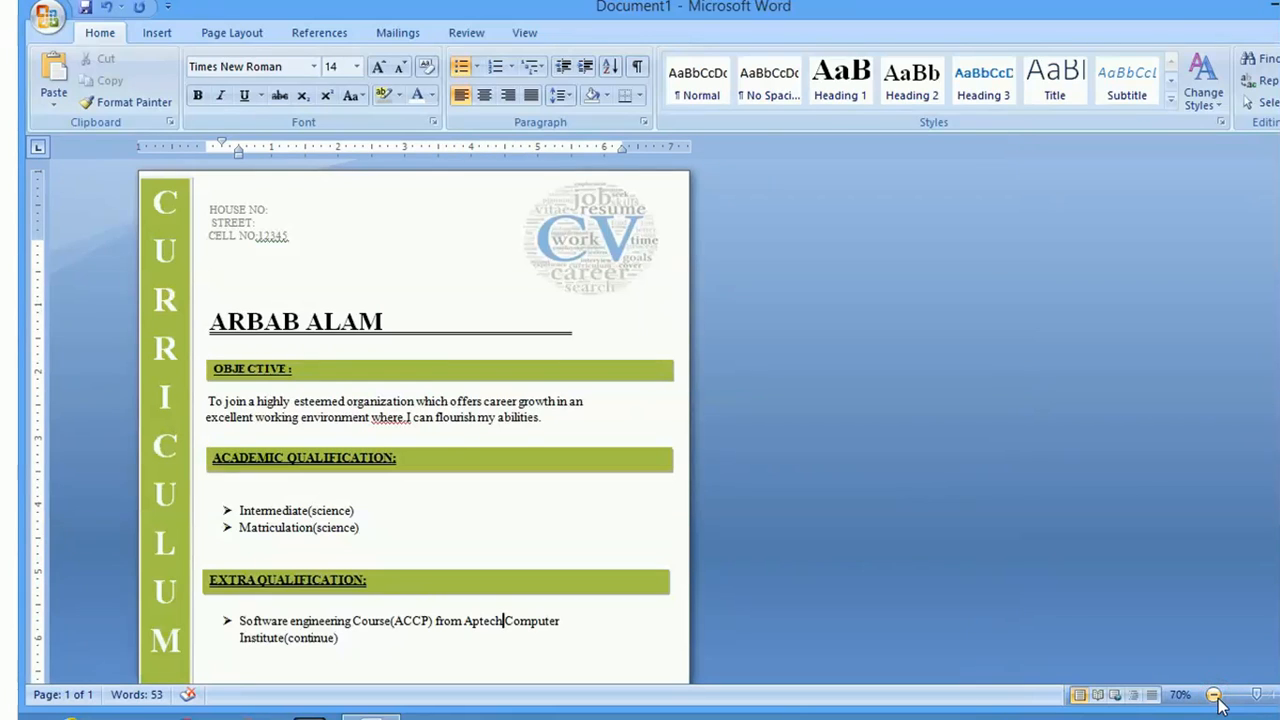
pyautogui.scroll(1, 640, 420)
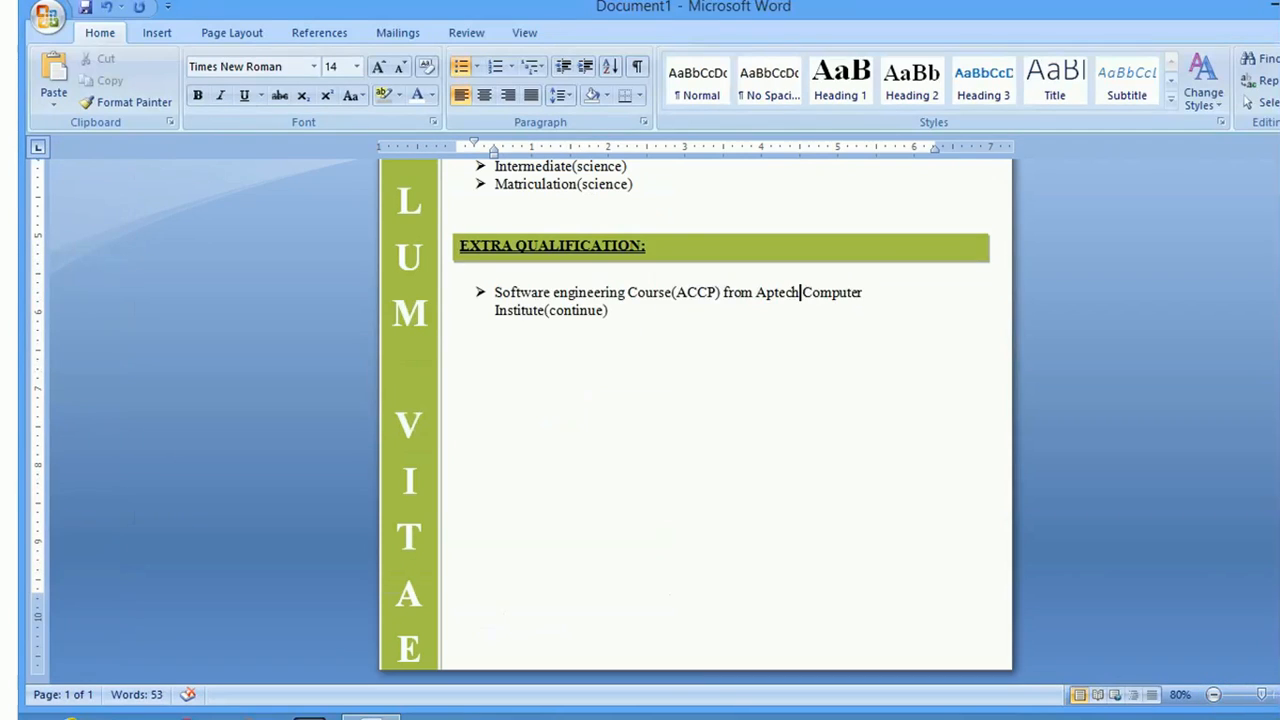
pyautogui.scroll(2, 640, 420)
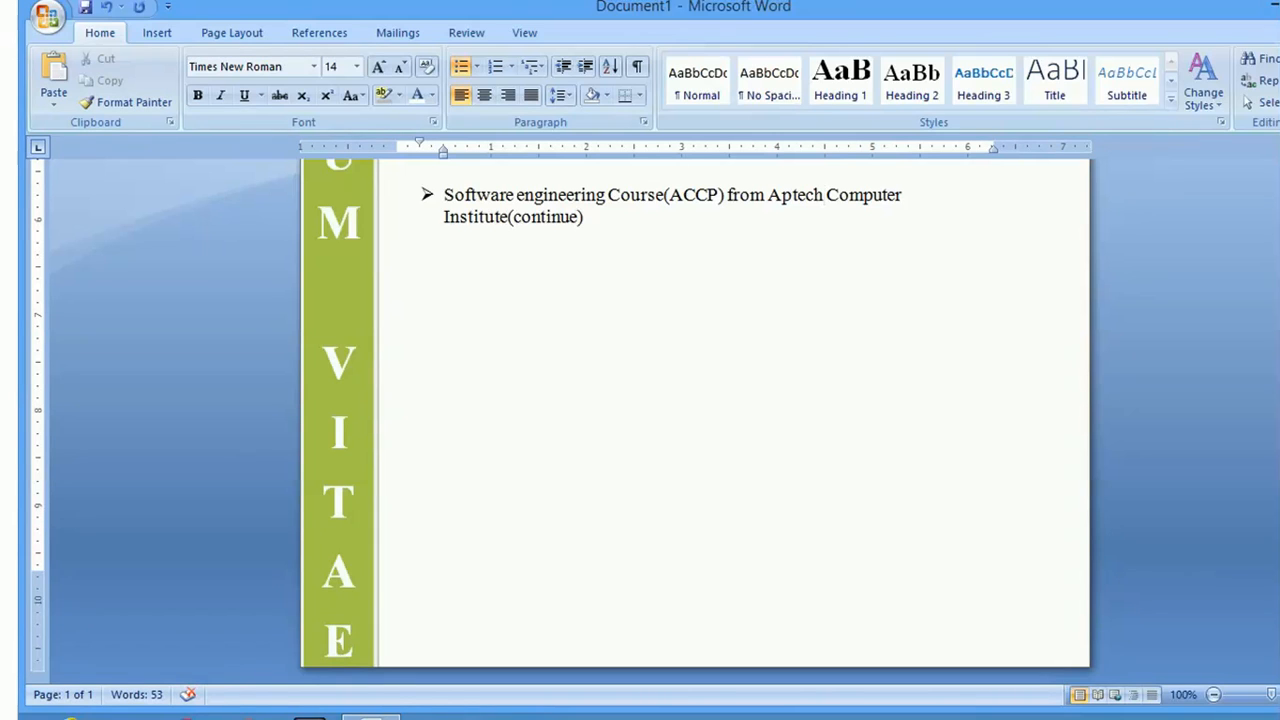
pyautogui.scroll(8, 695, 420)
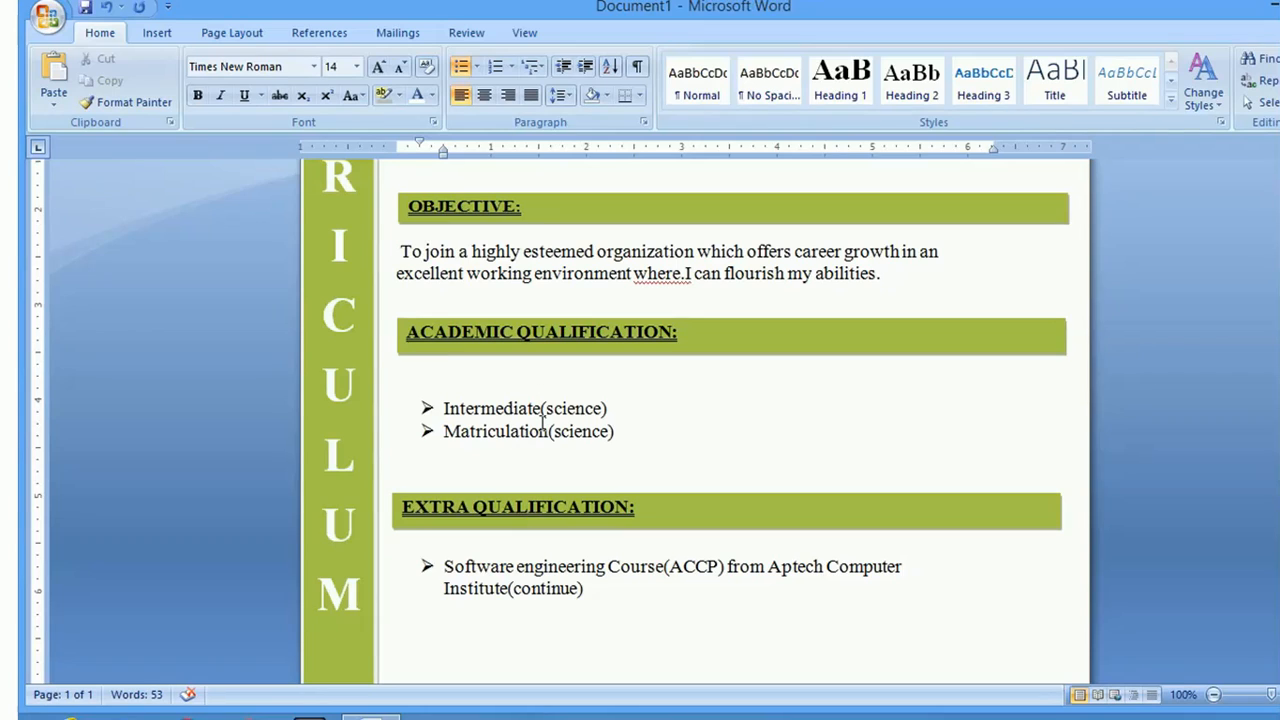
pyautogui.click(627, 507)
pyautogui.moveTo(637, 492); pyautogui.dragTo(637, 468)
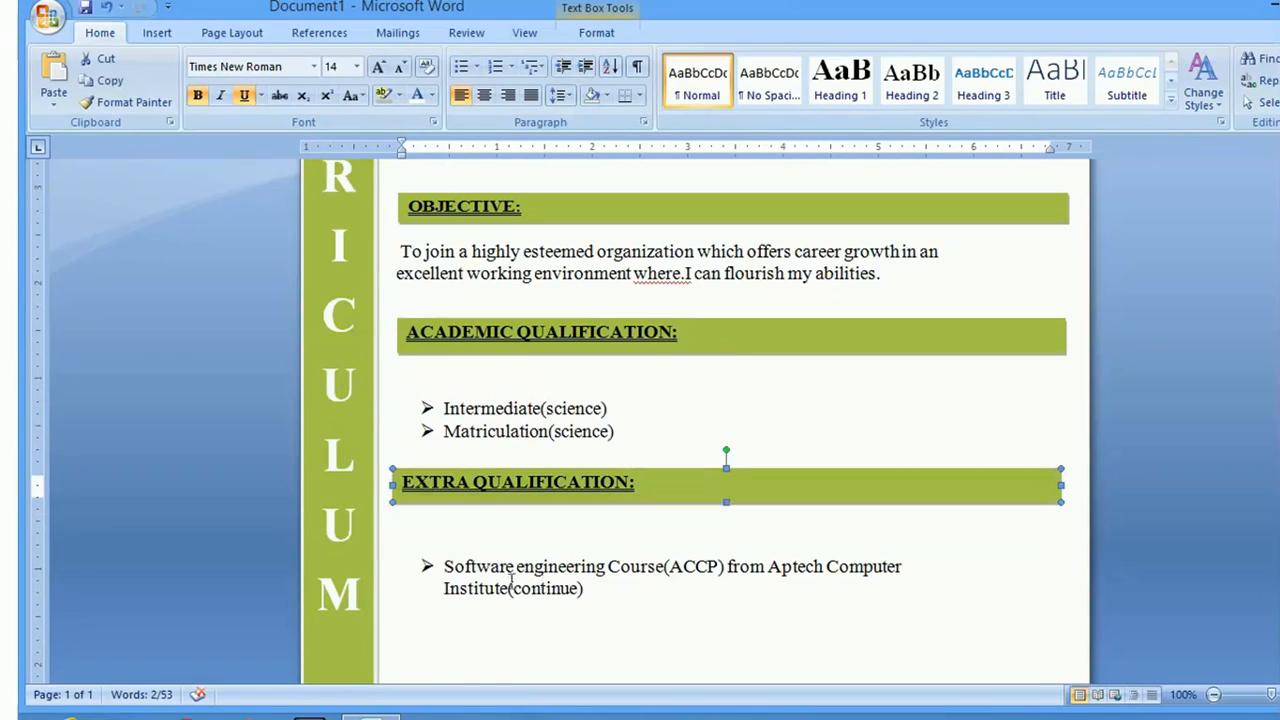
pyautogui.click(424, 564)
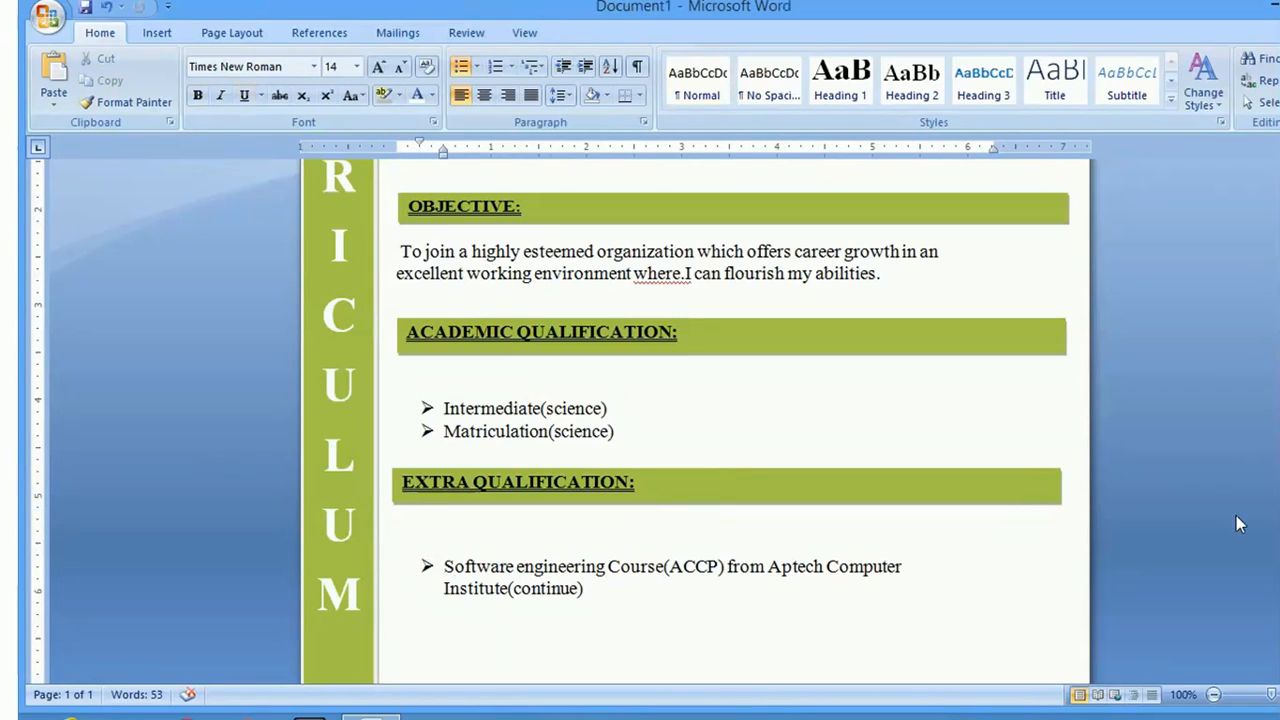
pyautogui.scroll(-3, 700, 420)
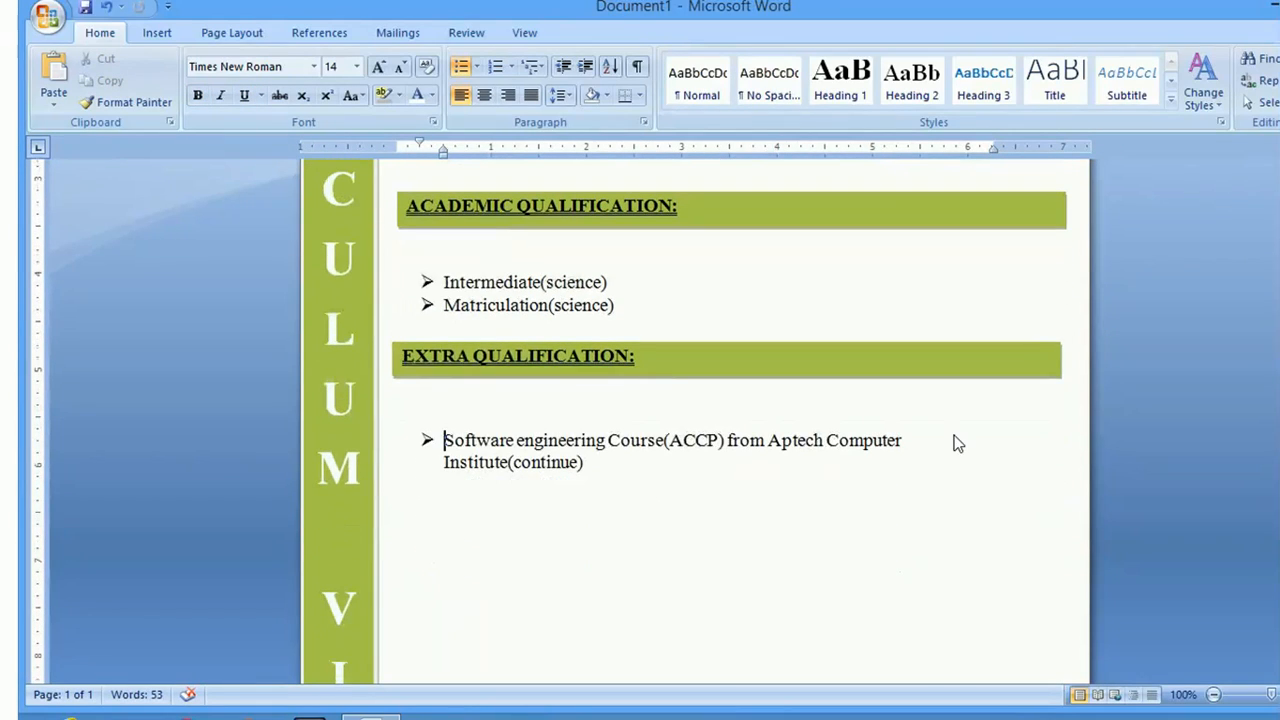
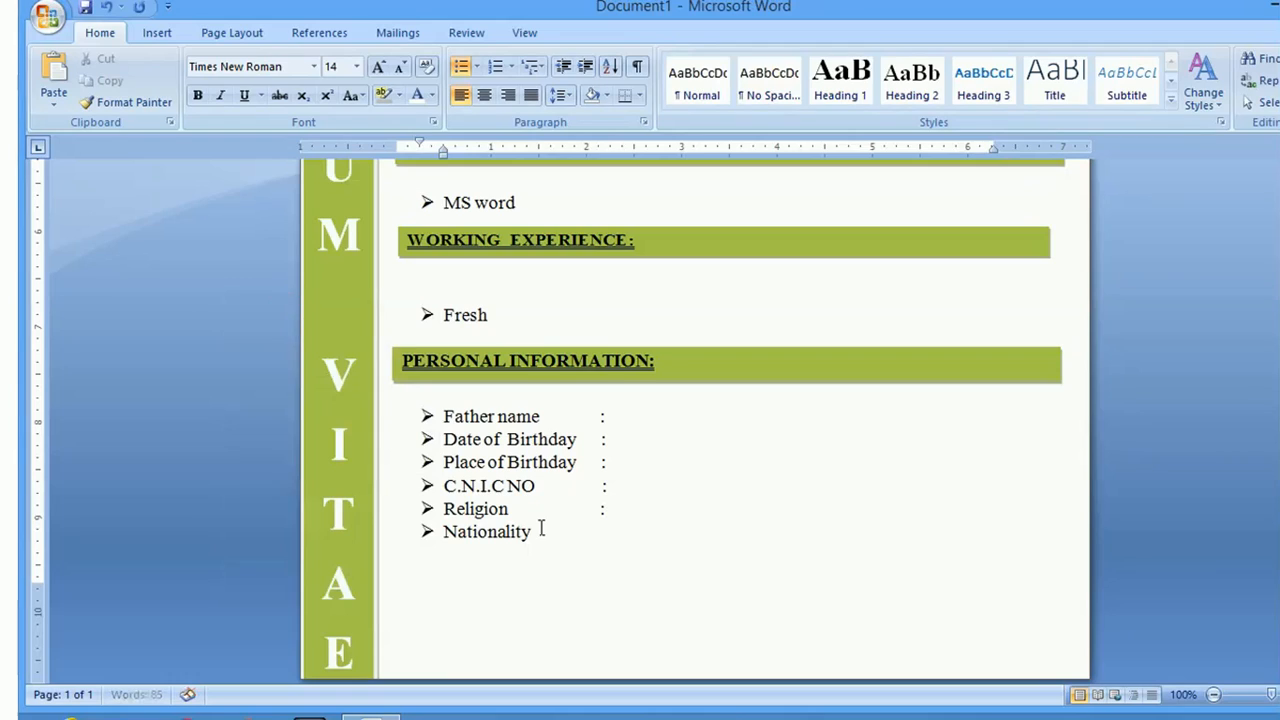
# Add a tab-aligned colon after Nationality and start a new bullet below it
pyautogui.press('Tab')
pyautogui.write(':')
pyautogui.press('Return')
# Type the bullet 'Martial Staus' and correct 'Staus' to 'Status'
pyautogui.write('Mater')
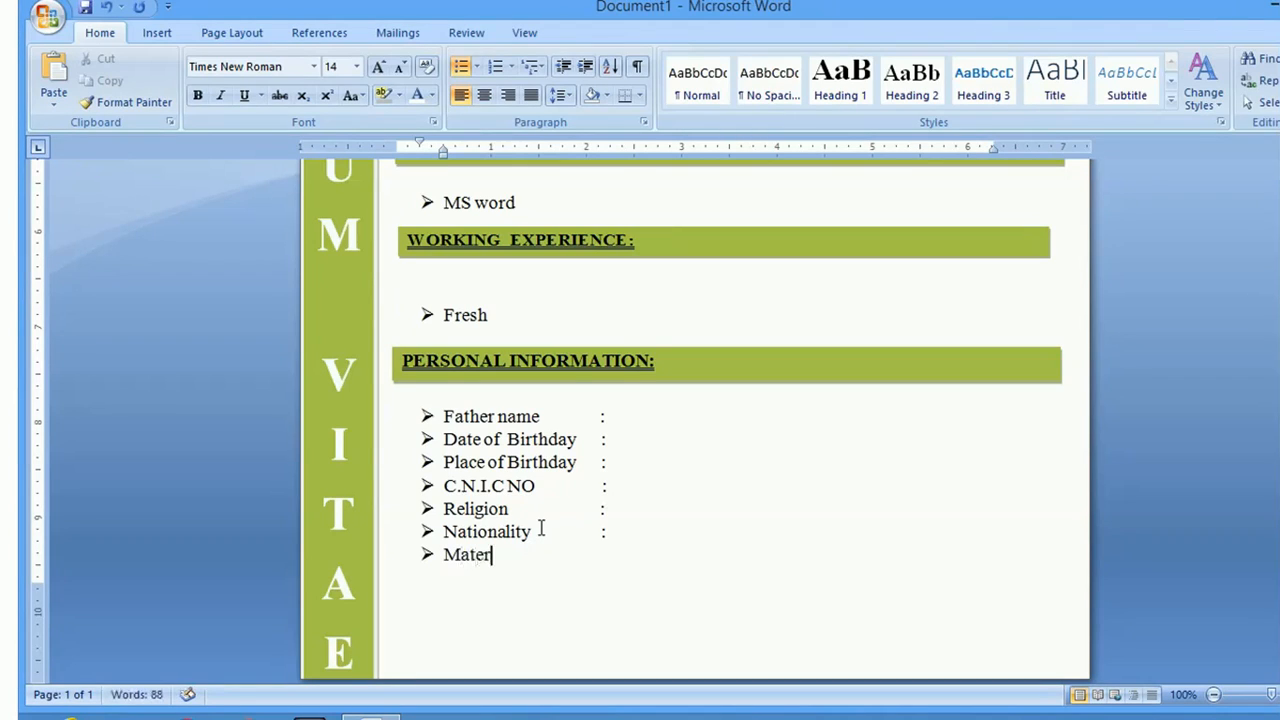
pyautogui.press('BackSpace')
pyautogui.press('BackSpace')
pyautogui.write('rtial Staus')
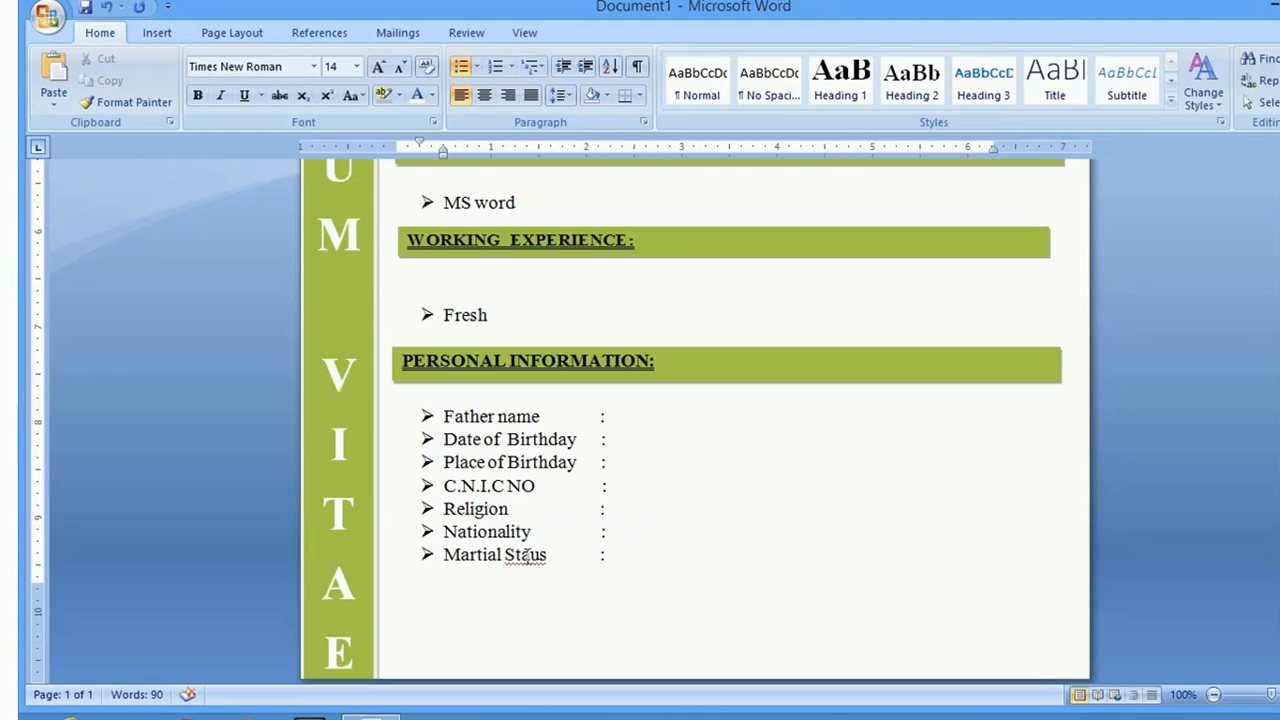
pyautogui.rightClick(527, 554)
pyautogui.click(397, 245)
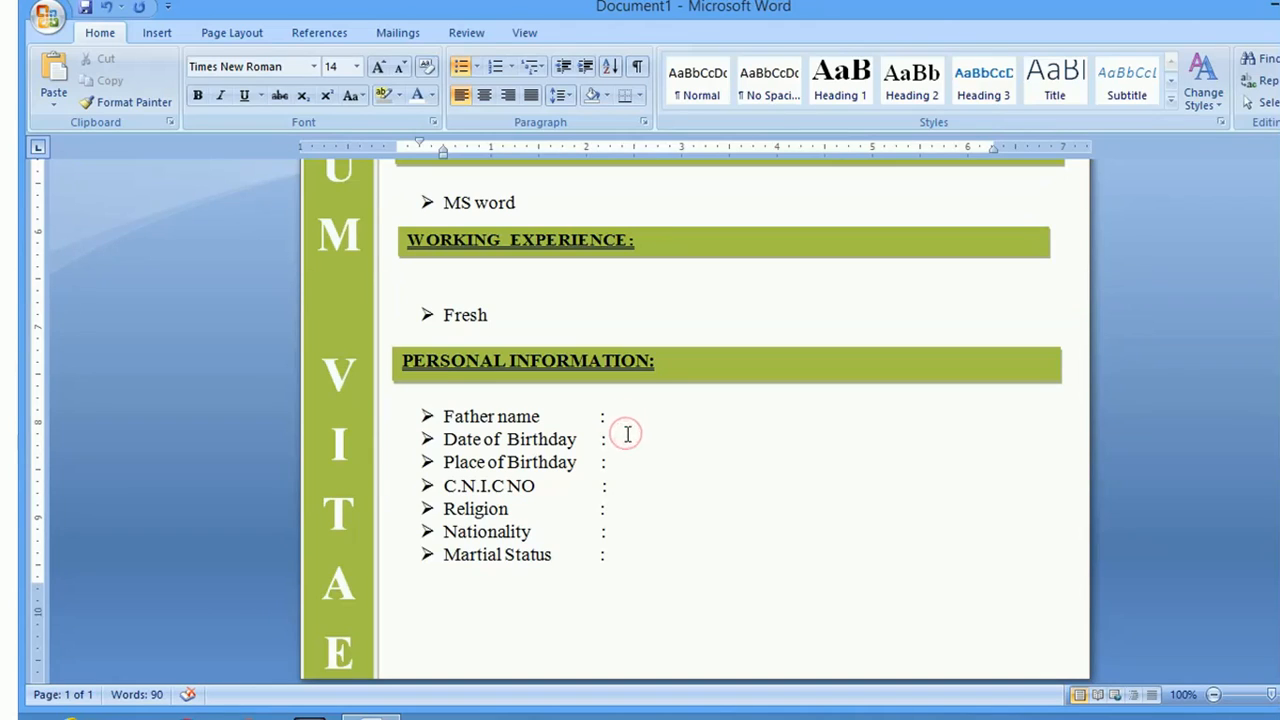
# Drag the PERSONAL INFORMATION bar below Martial Status, then back up beneath Fresh
pyautogui.click(621, 488)
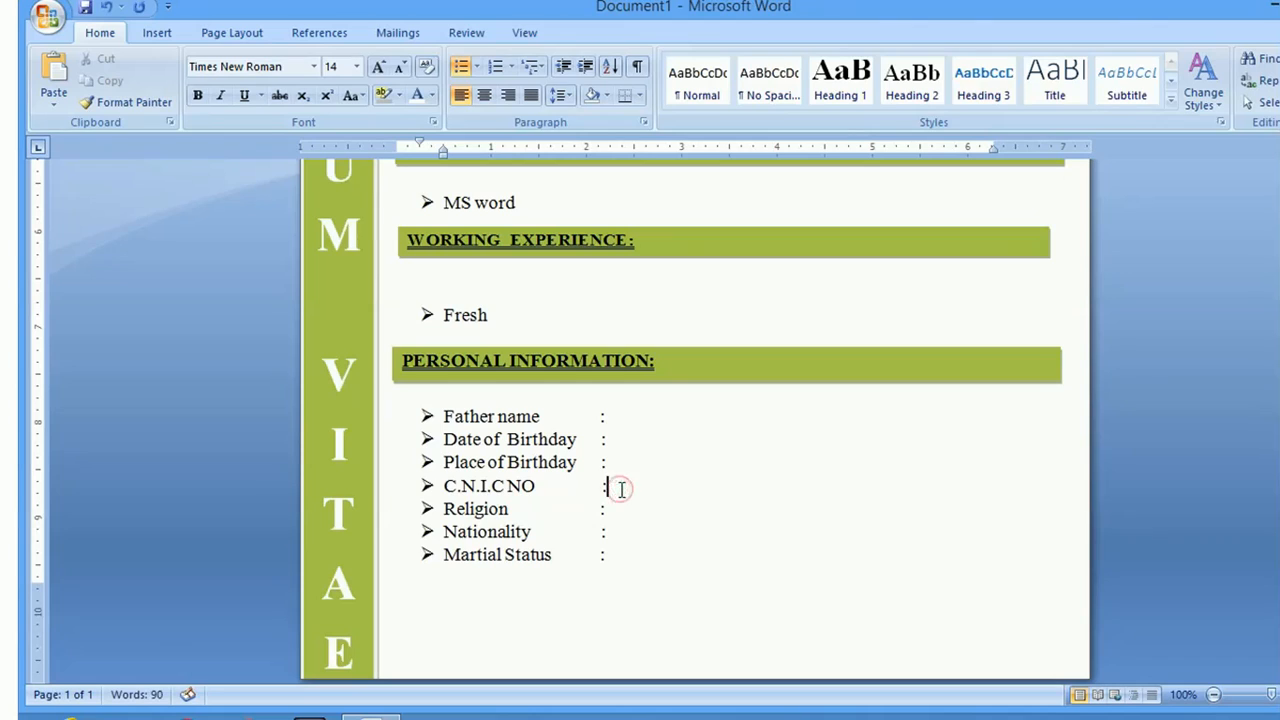
pyautogui.click(618, 557)
pyautogui.click(688, 368)
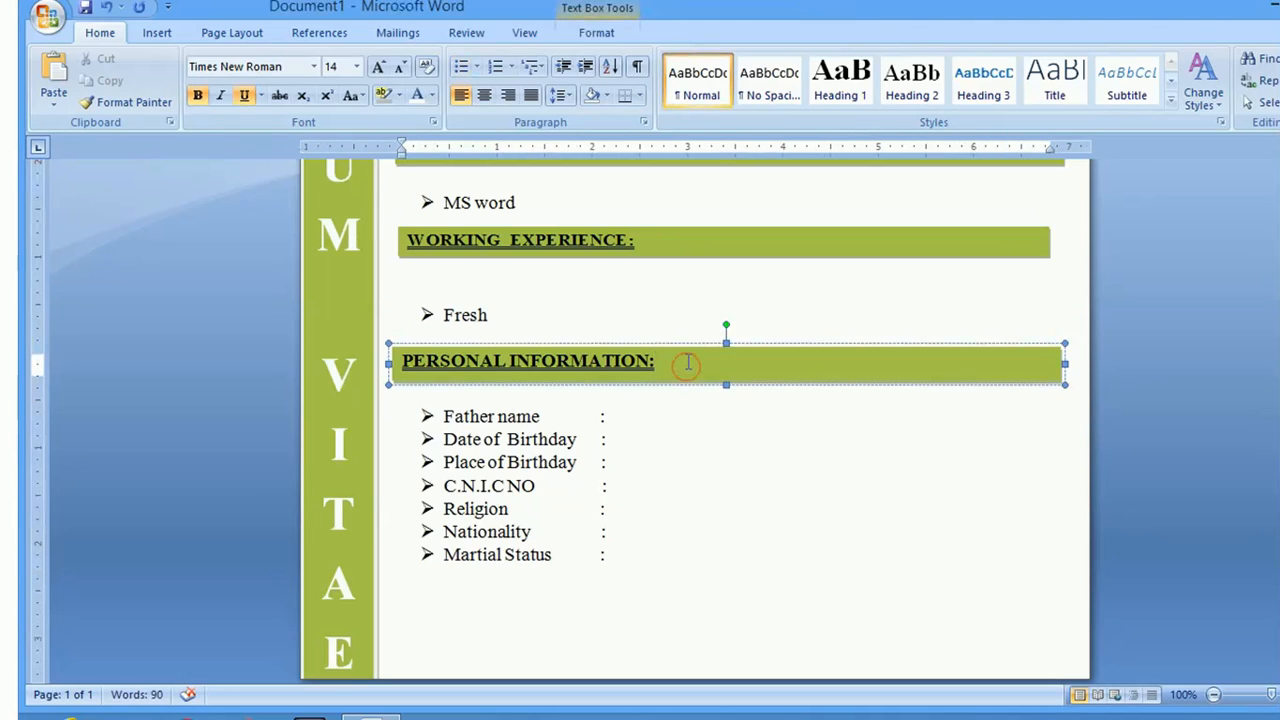
pyautogui.click(685, 347)
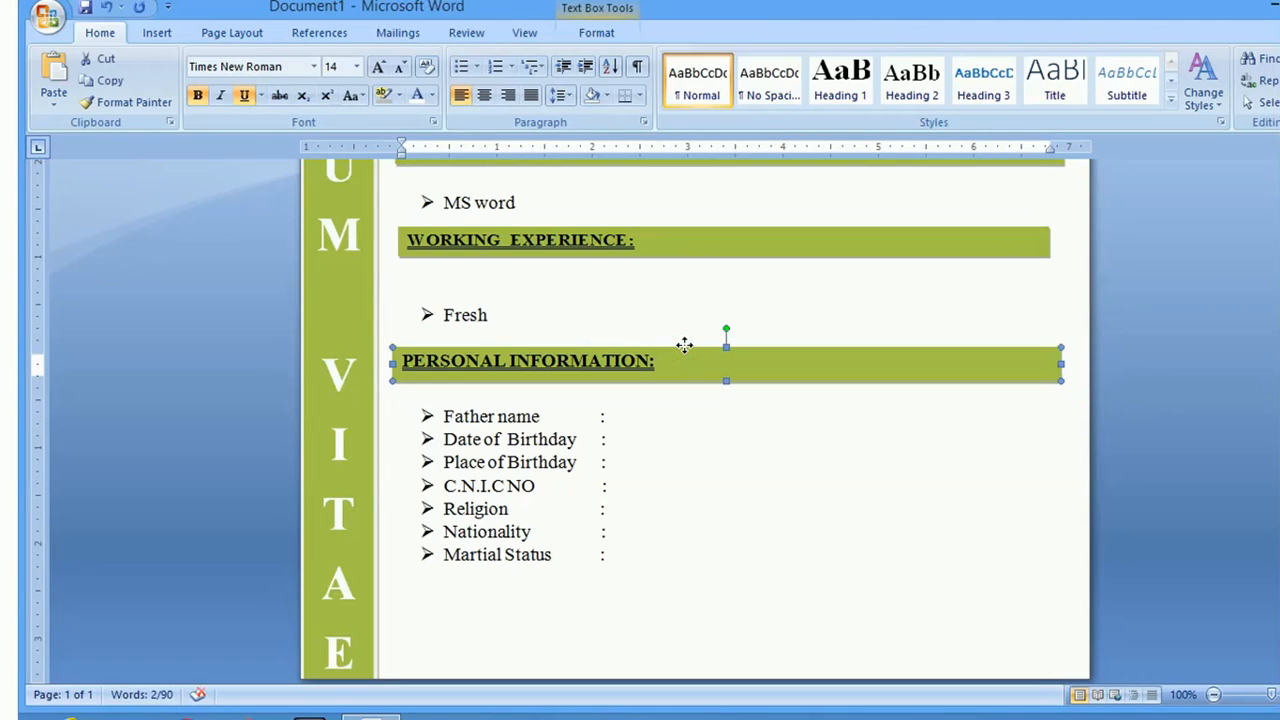
pyautogui.click(686, 357)
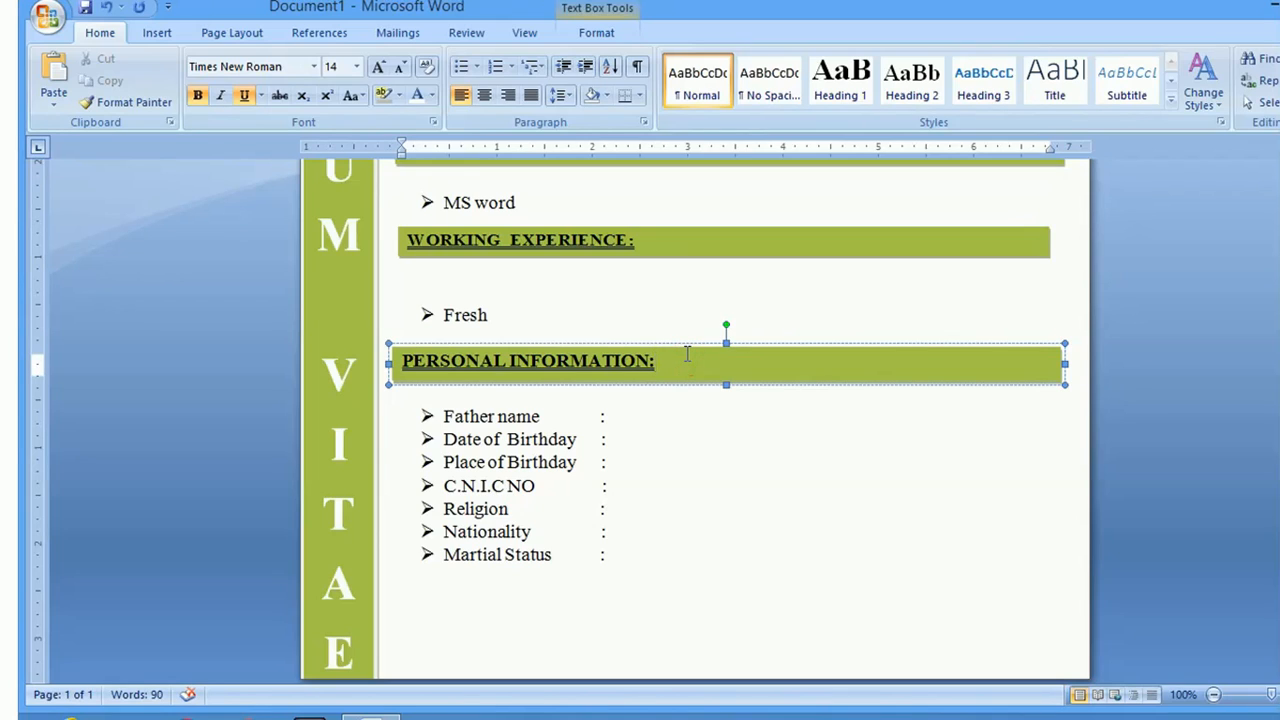
pyautogui.press('Return')
pyautogui.moveTo(686, 350); pyautogui.dragTo(685, 586)
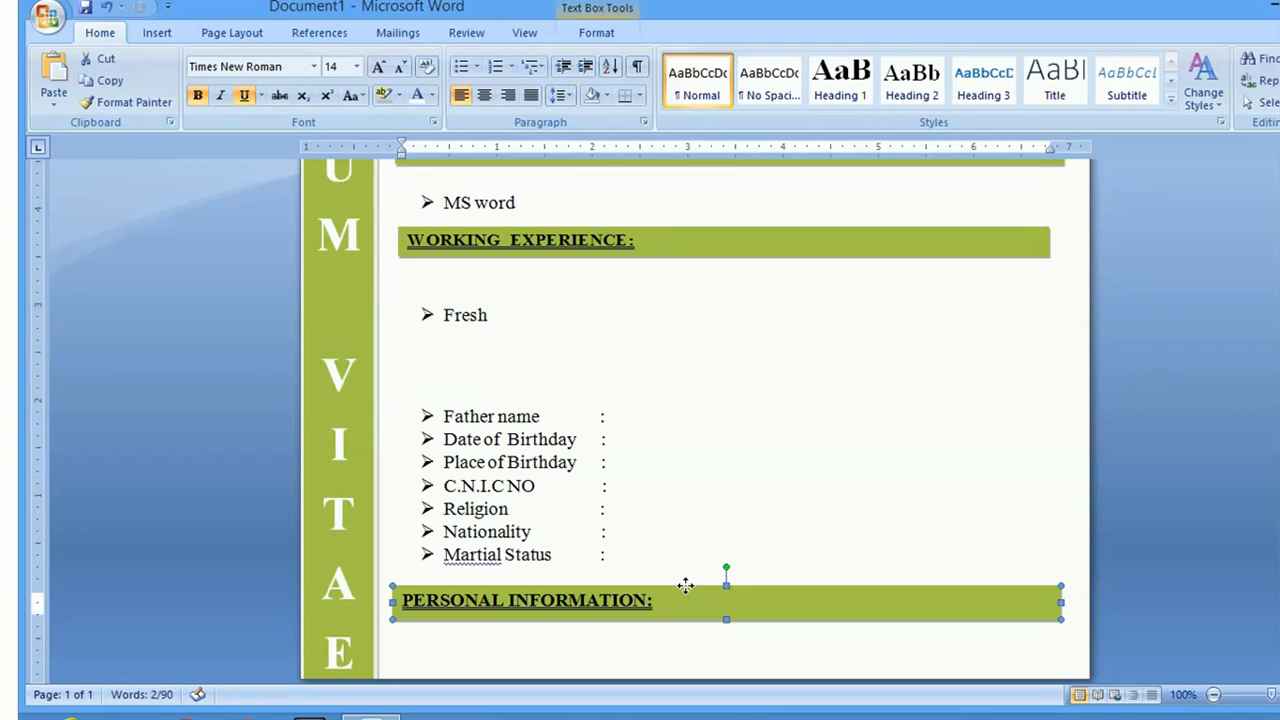
pyautogui.click(687, 598)
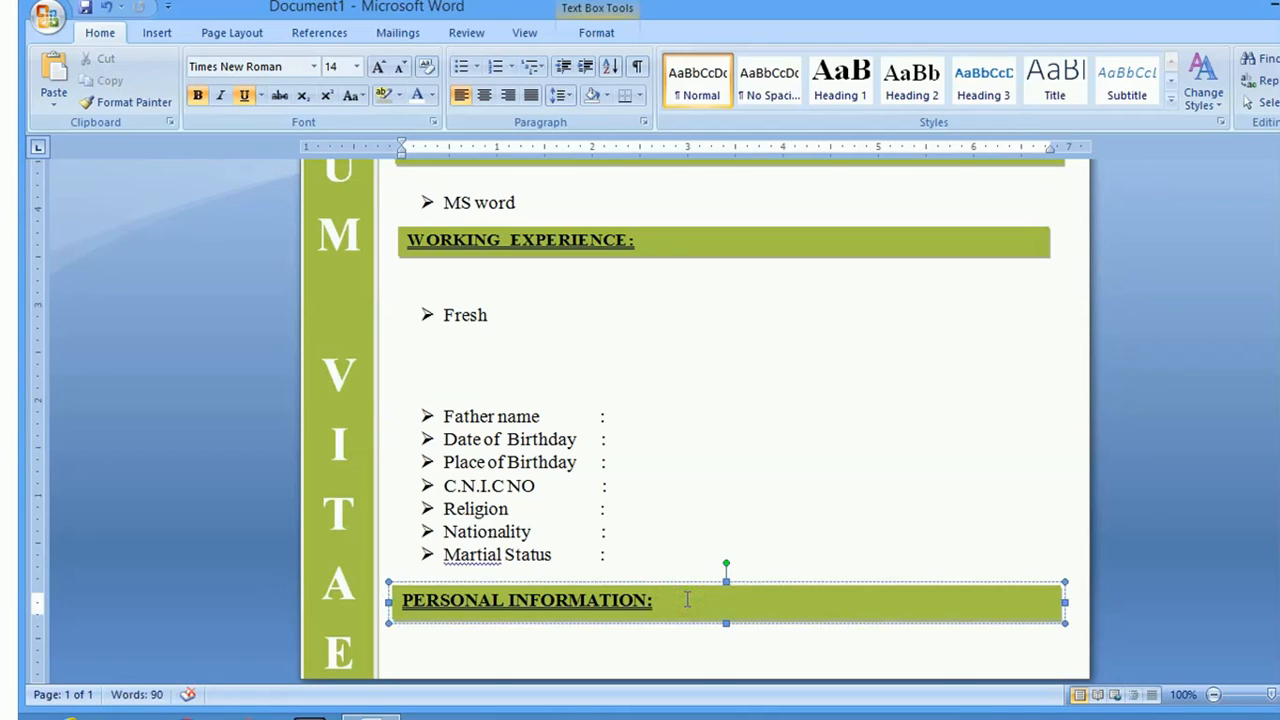
pyautogui.moveTo(683, 585); pyautogui.dragTo(674, 343)
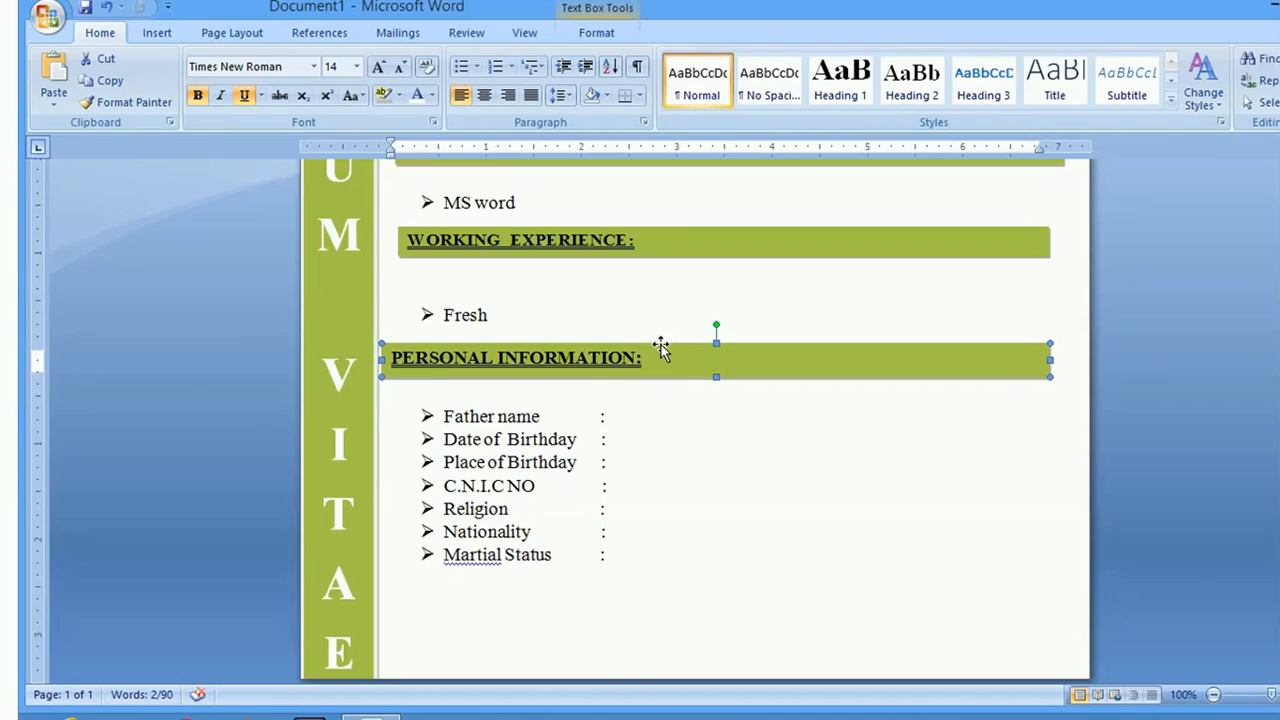
# Nudge the bar slightly right, then add and remove an empty line after Martial Status
pyautogui.hotkey('ctrl', 'Right')
pyautogui.hotkey('ctrl', 'Right')
pyautogui.hotkey('ctrl', 'Right')
pyautogui.hotkey('ctrl', 'Right')
pyautogui.hotkey('ctrl', 'Right')
pyautogui.hotkey('ctrl', 'Right')
pyautogui.hotkey('ctrl', 'Right')
pyautogui.hotkey('ctrl', 'Right')
pyautogui.hotkey('ctrl', 'Right')
pyautogui.hotkey('ctrl', 'Right')
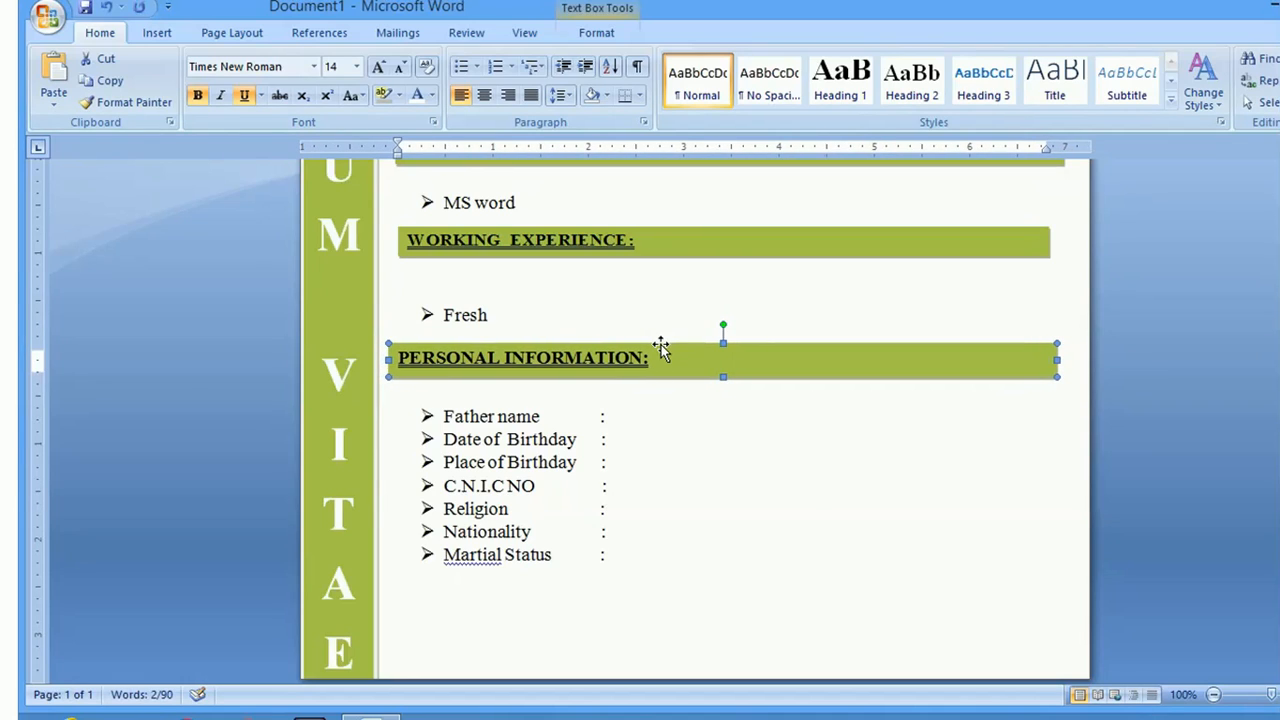
pyautogui.hotkey('ctrl', 'Right')
pyautogui.hotkey('ctrl', 'Right')
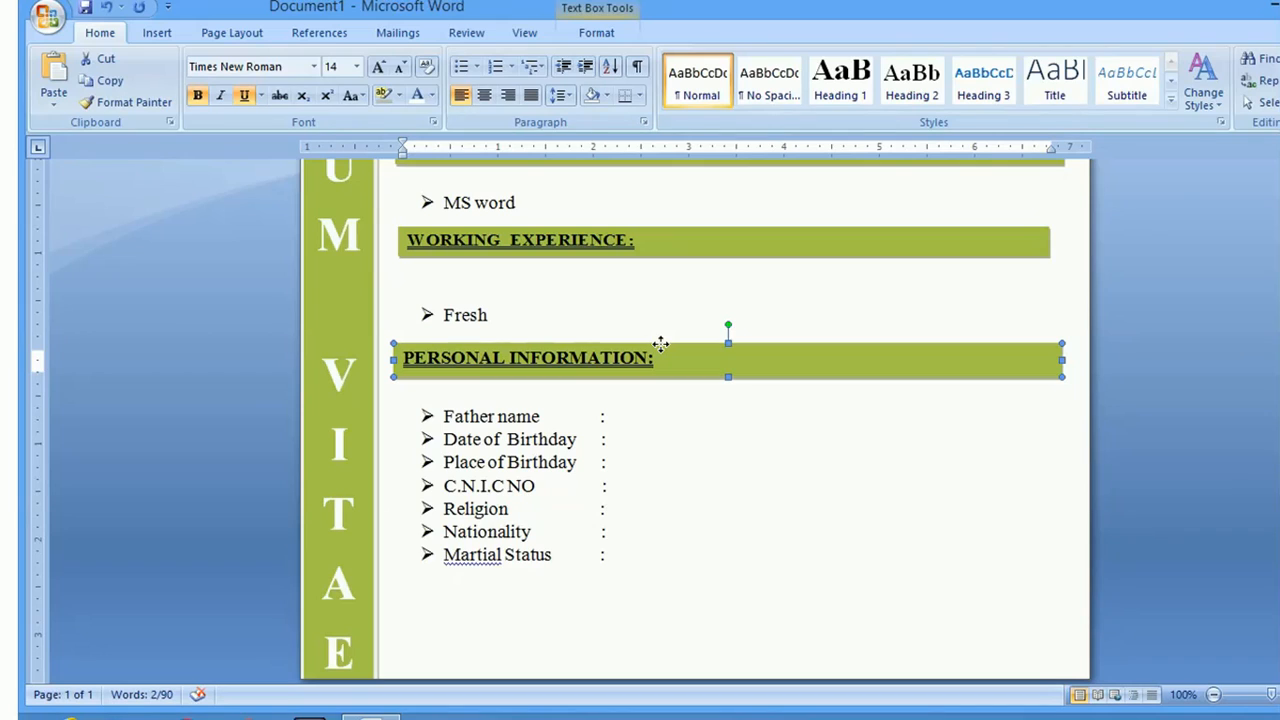
pyautogui.click(437, 600)
pyautogui.click(639, 555)
pyautogui.press('Return')
pyautogui.press('BackSpace')
pyautogui.press('BackSpace')
pyautogui.press('BackSpace')
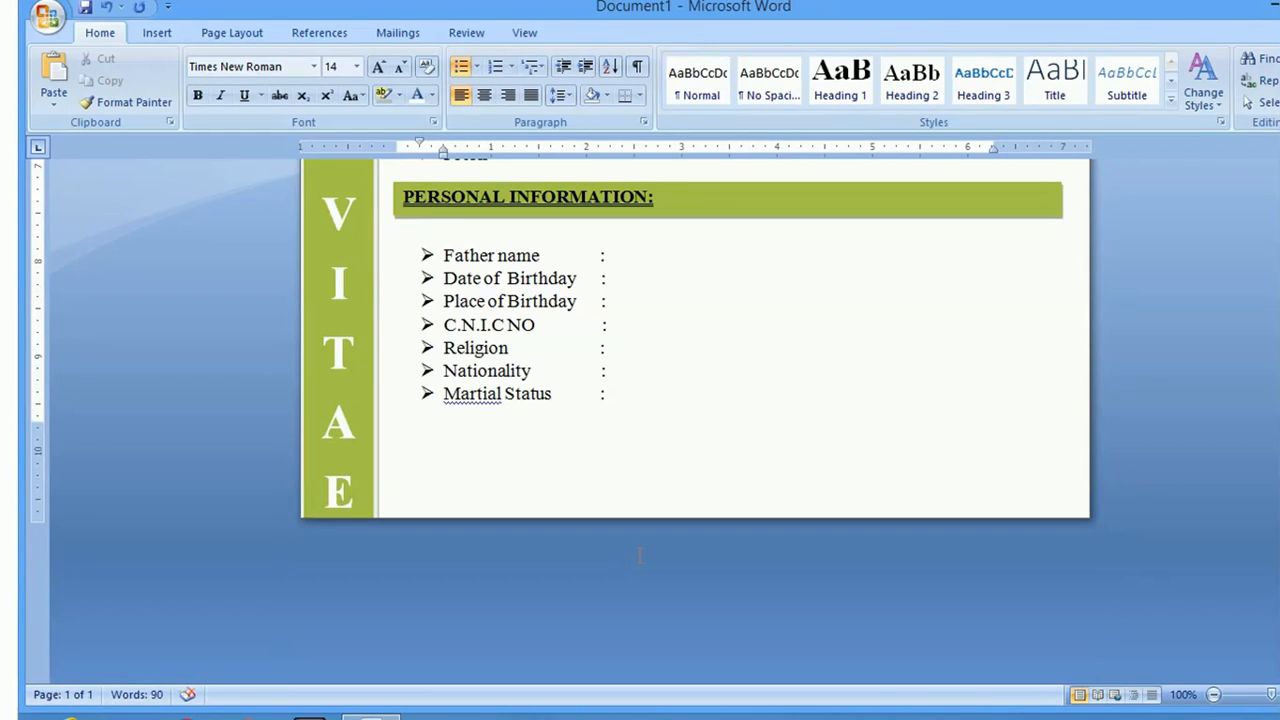
# Try adding an unbulleted line after Martial Status, then remove it again
pyautogui.press('Return')
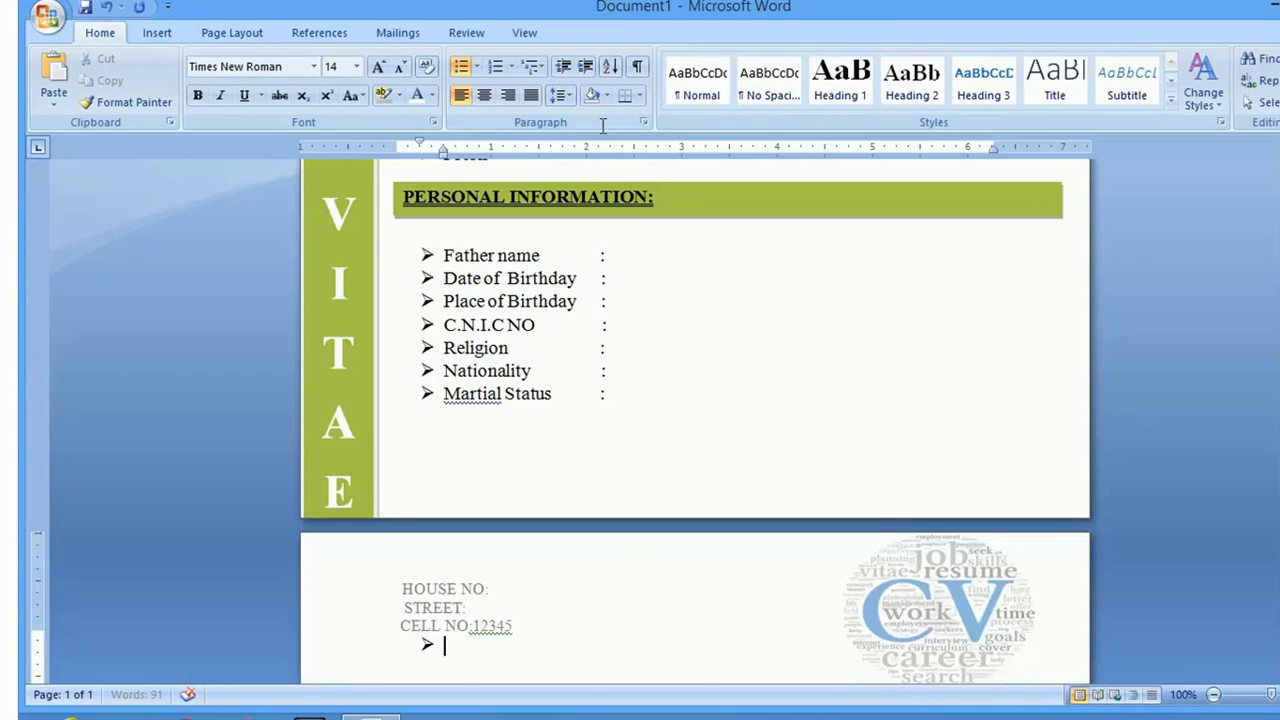
pyautogui.click(461, 66)
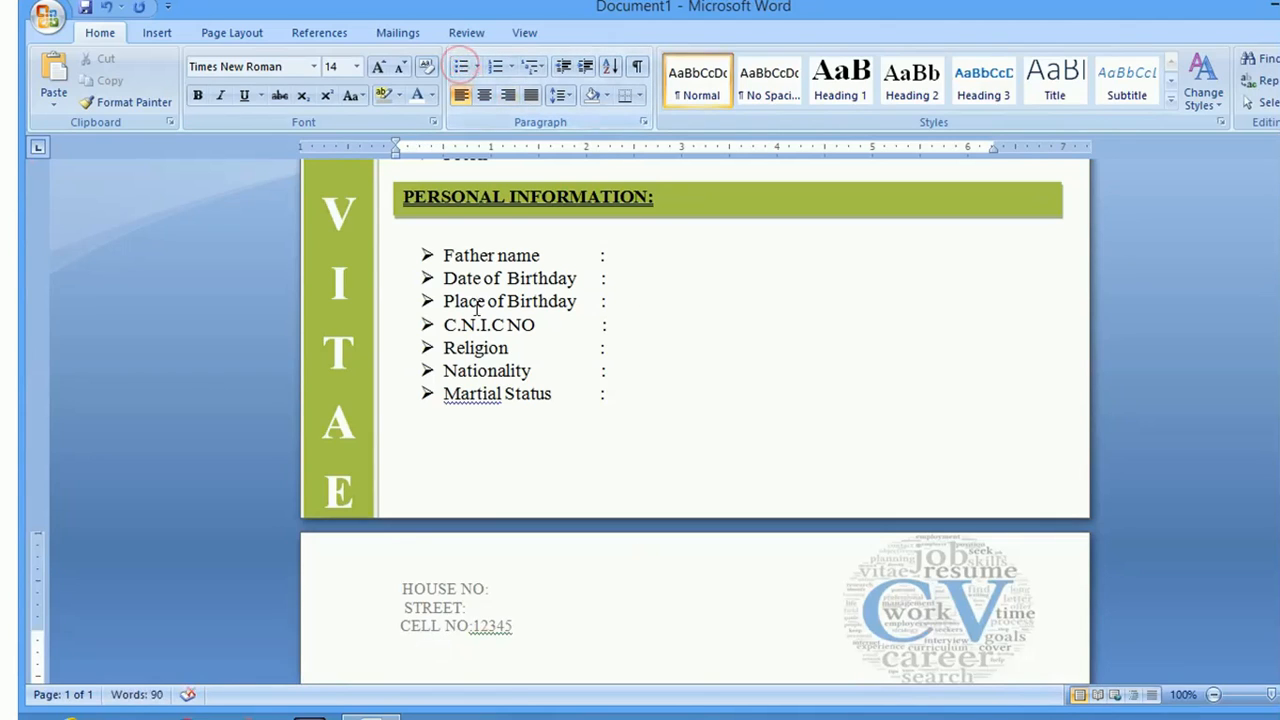
pyautogui.press('BackSpace')
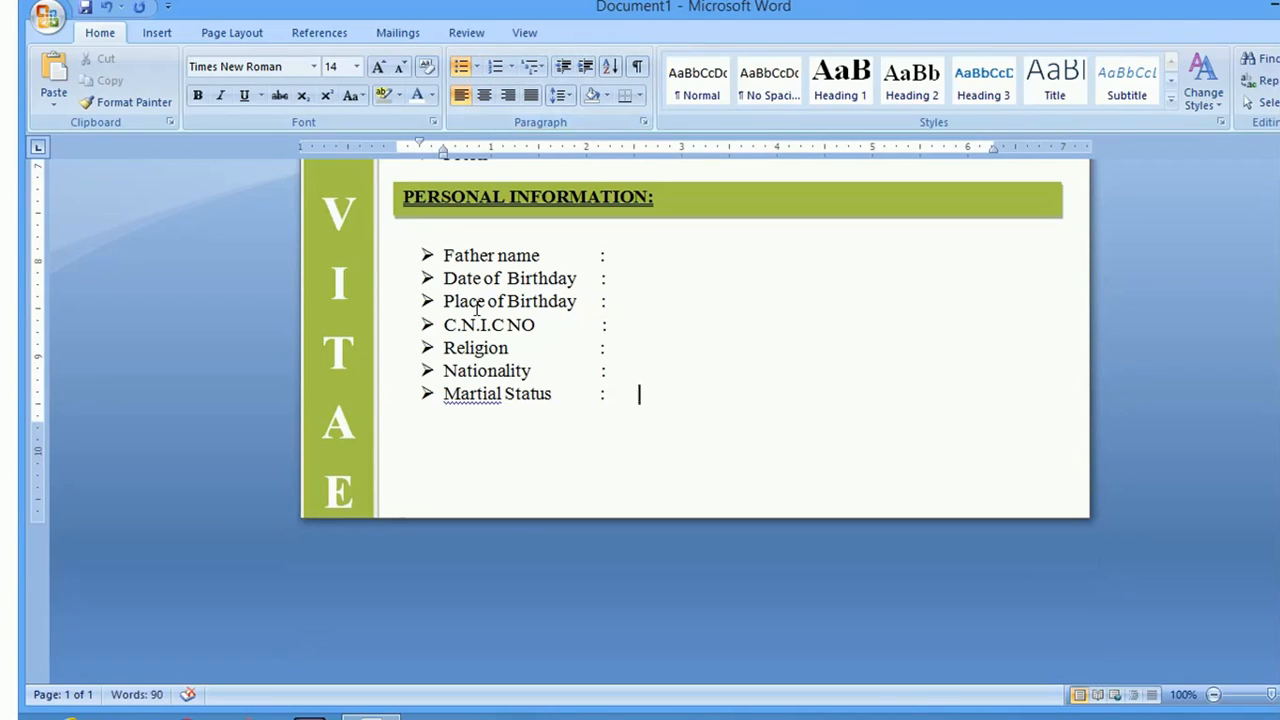
pyautogui.press('Return')
pyautogui.press('BackSpace')
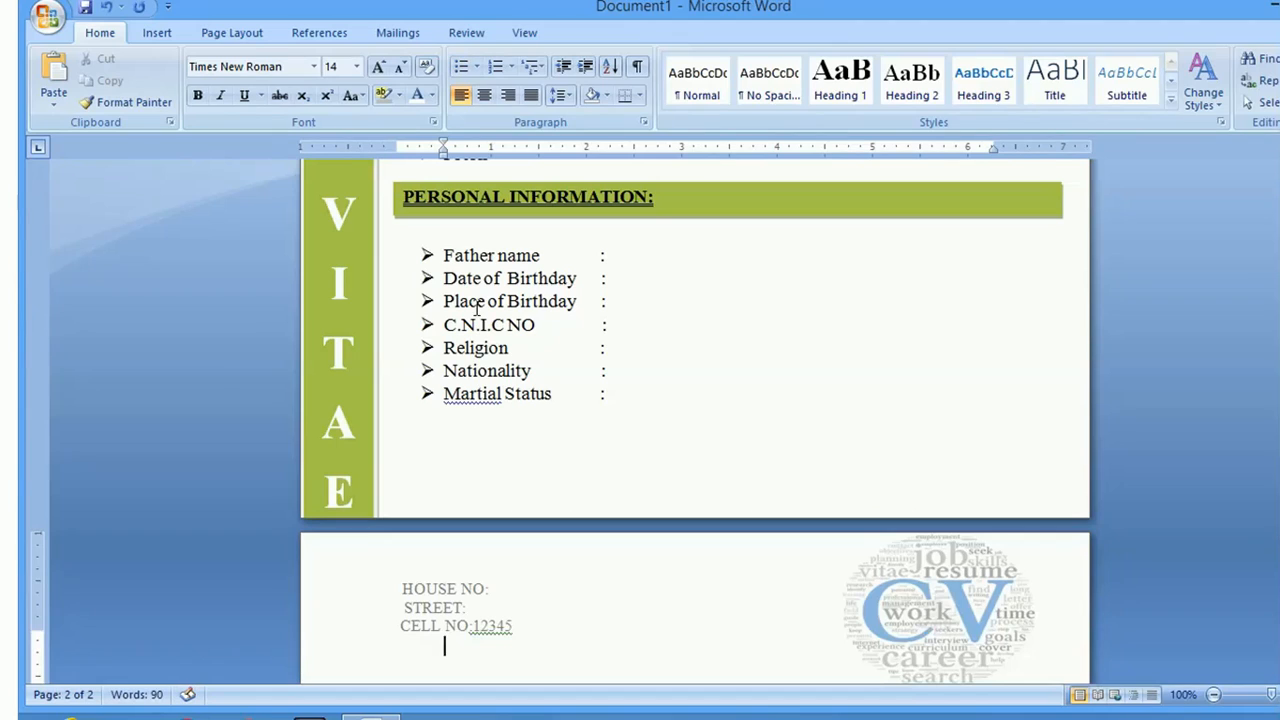
pyautogui.press('BackSpace')
pyautogui.press('BackSpace')
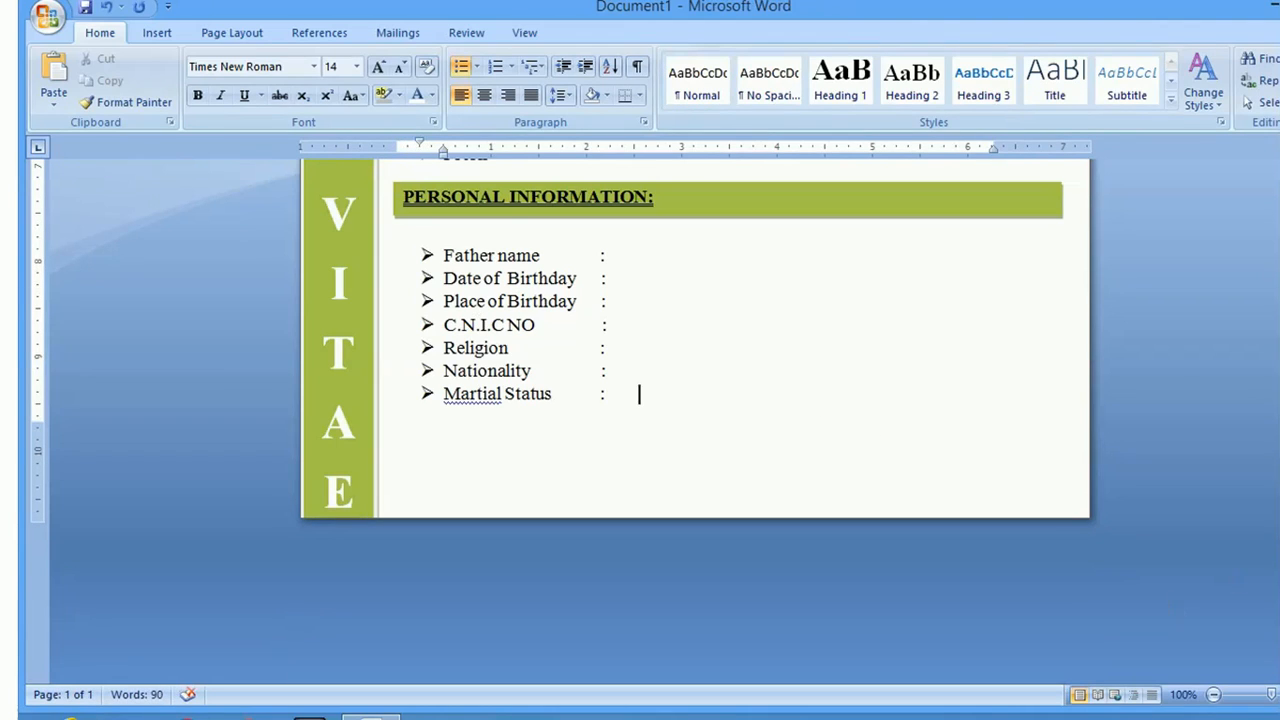
# Correct 'where.I' to 'where. I' in the Objective sentence
pyautogui.scroll(4, 695, 420)
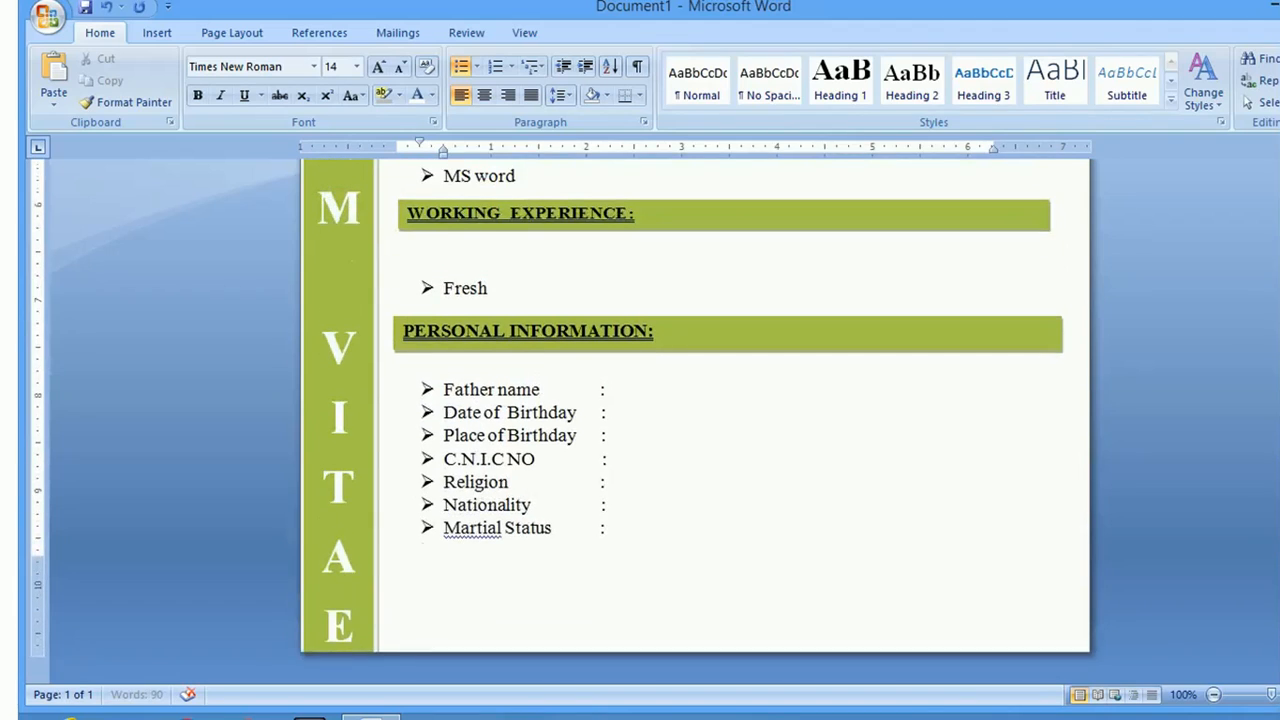
pyautogui.scroll(6, 695, 420)
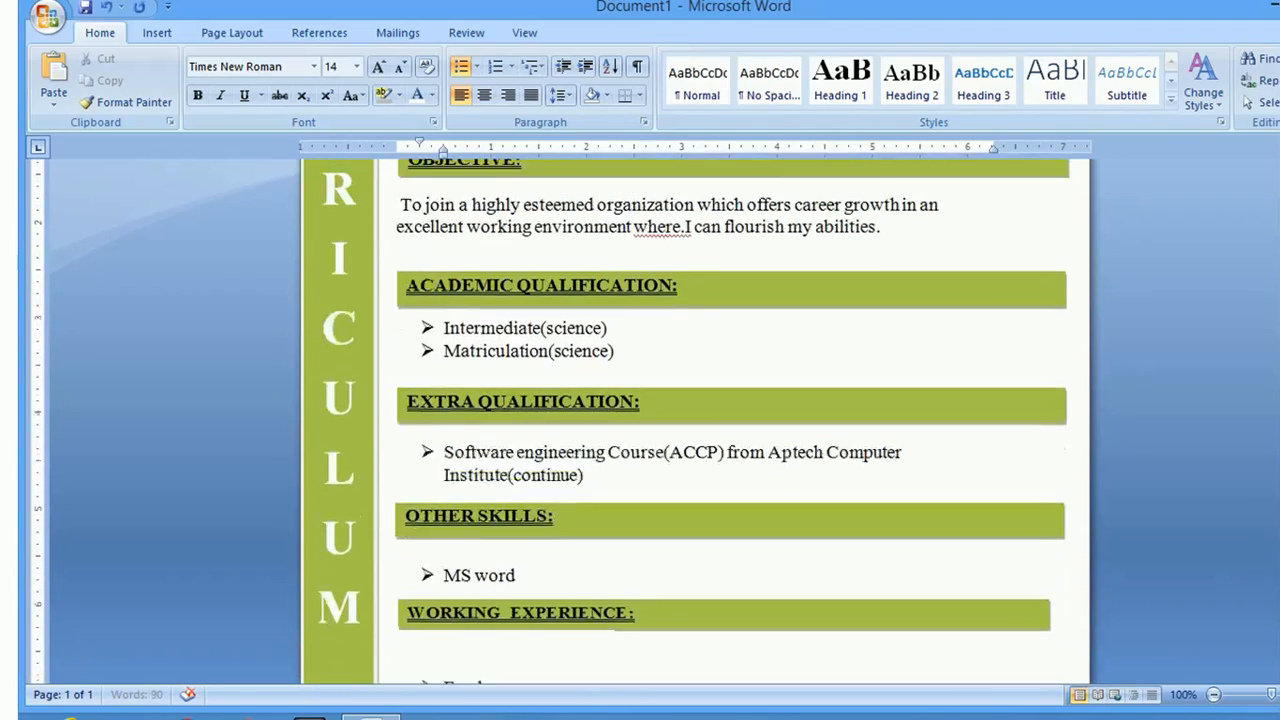
pyautogui.scroll(3, 695, 420)
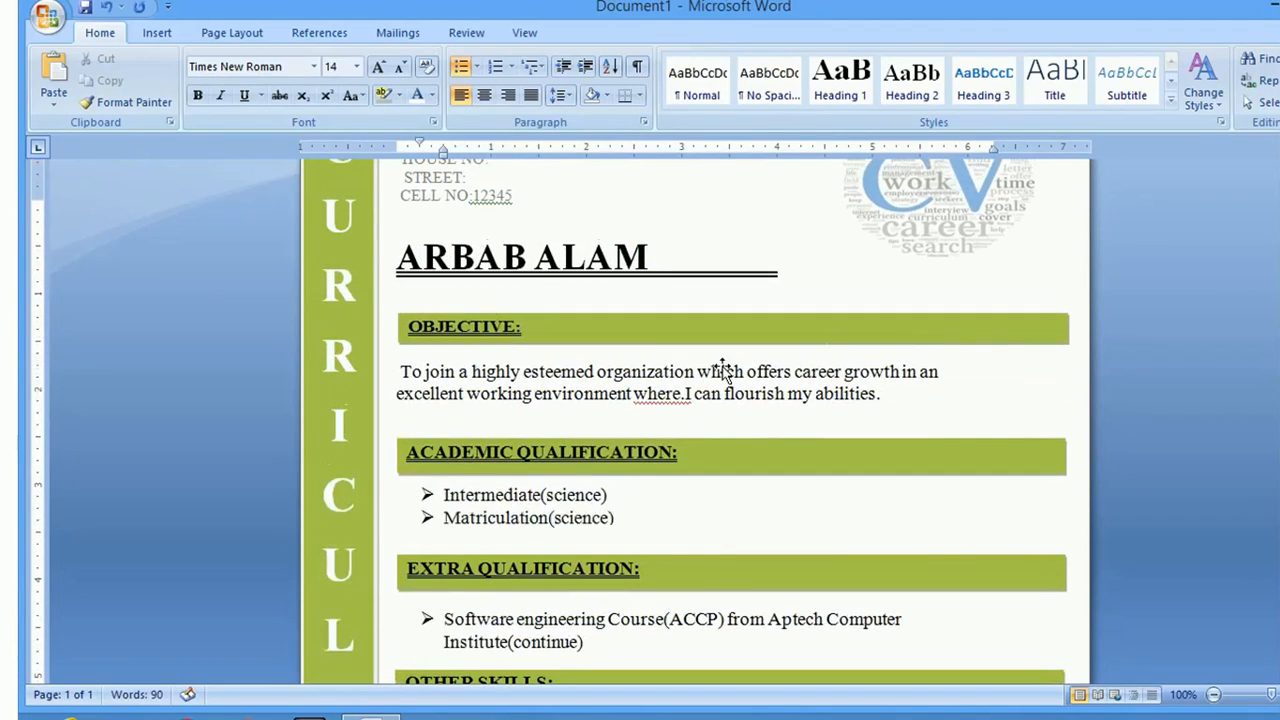
pyautogui.rightClick(665, 393)
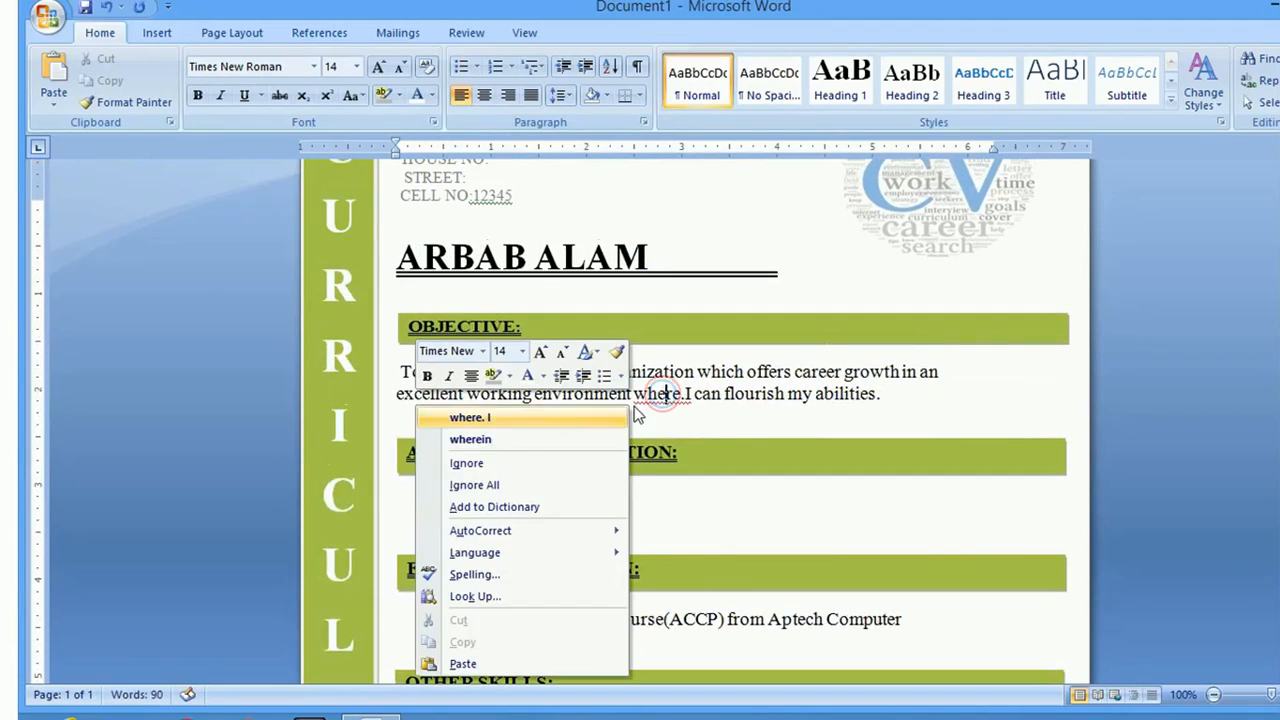
pyautogui.click(520, 417)
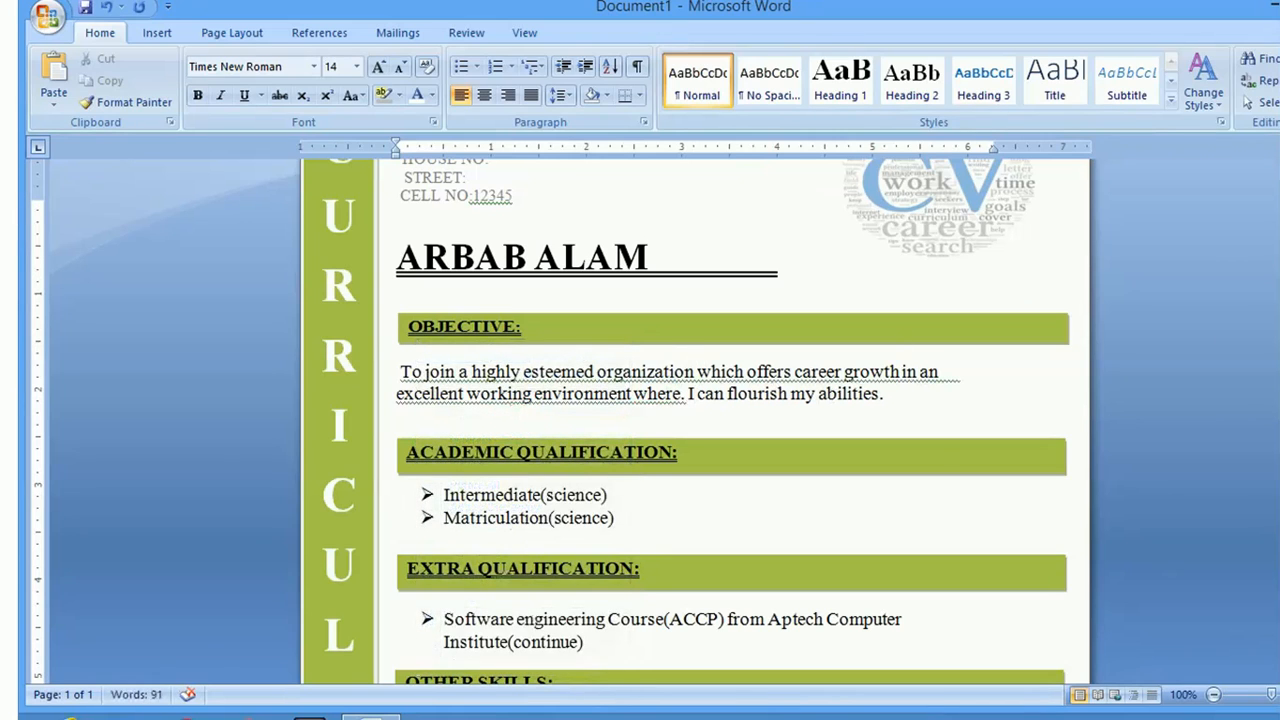
pyautogui.scroll(2, 695, 420)
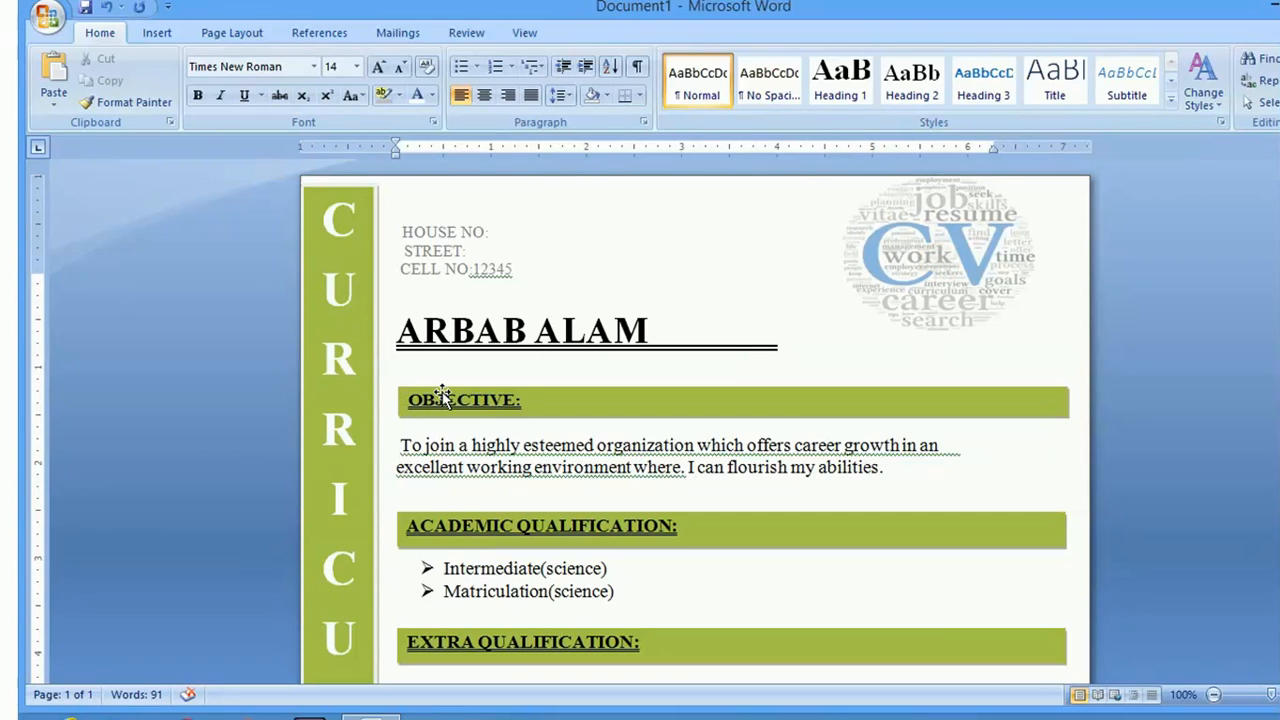
# Nudge the OBJECTIVE and ACADEMIC QUALIFICATION bars up slightly
pyautogui.click(522, 397)
pyautogui.moveTo(522, 397); pyautogui.dragTo(527, 381)
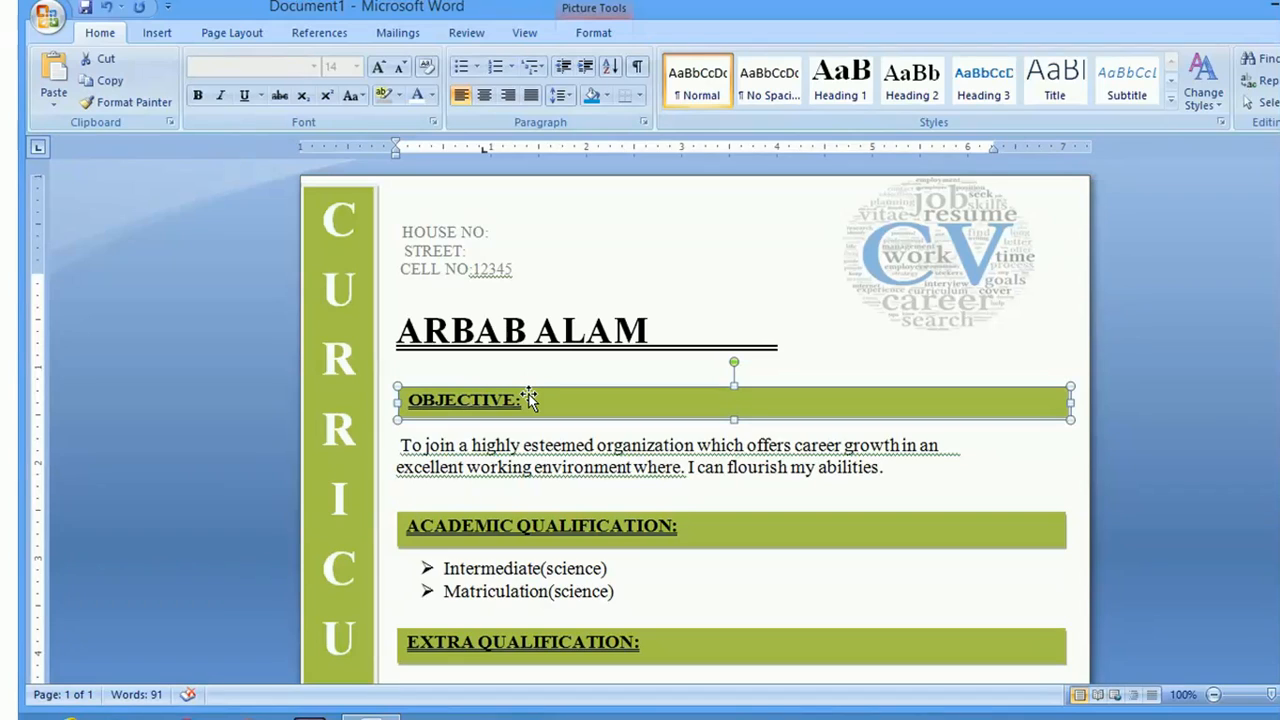
pyautogui.press('Escape')
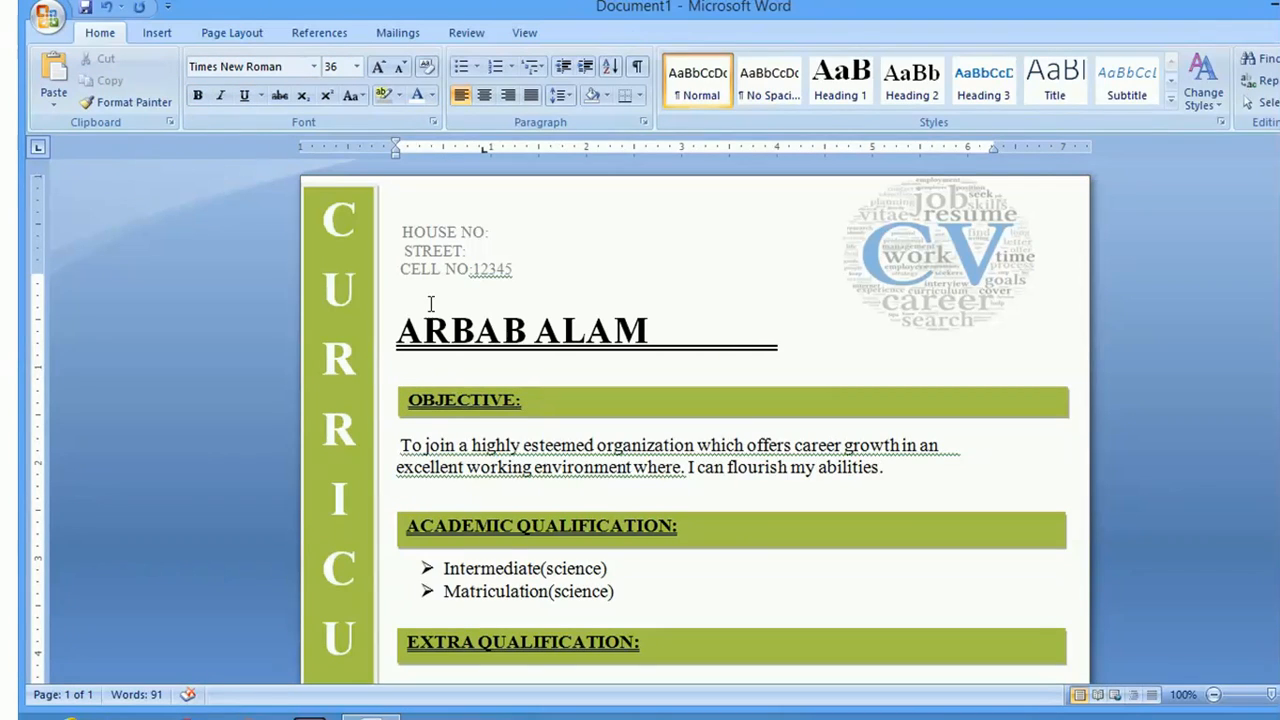
pyautogui.click(557, 528)
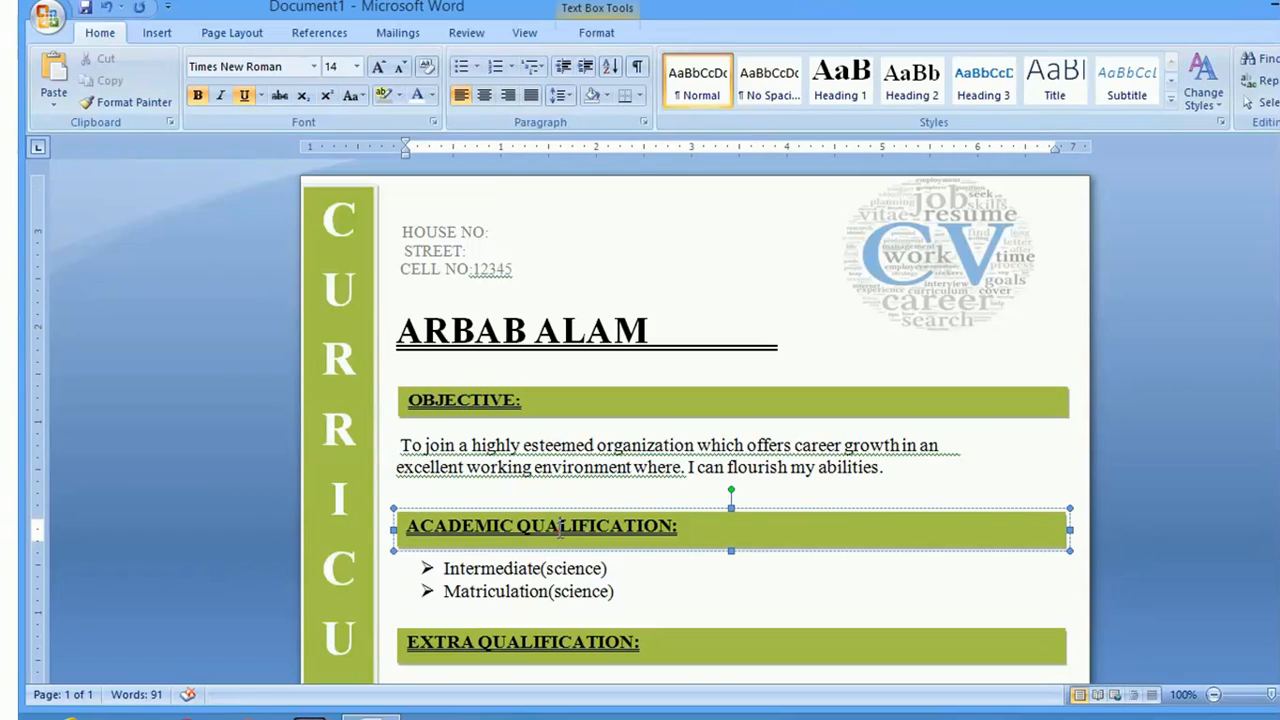
pyautogui.click(556, 515)
pyautogui.moveTo(557, 515); pyautogui.dragTo(551, 498)
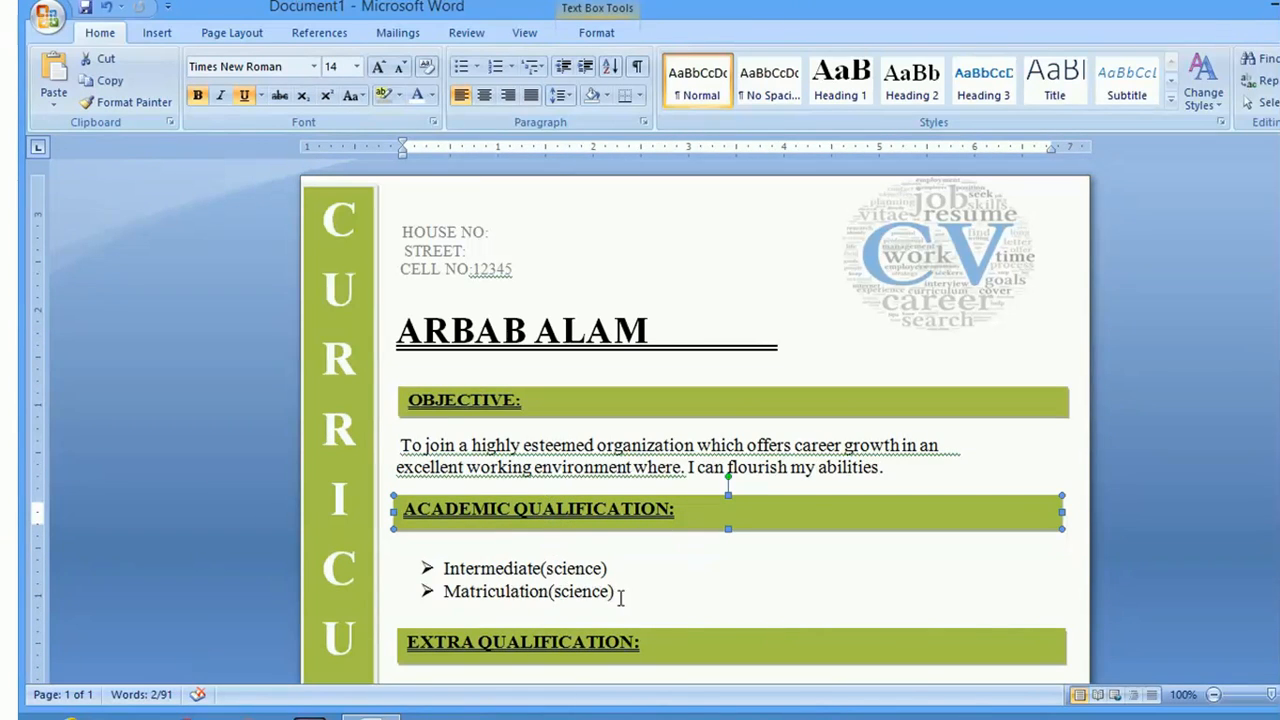
# Delete the empty line under Academic Qualification and re-bullet Intermediate and Matriculation
pyautogui.moveTo(620, 597); pyautogui.dragTo(443, 566)
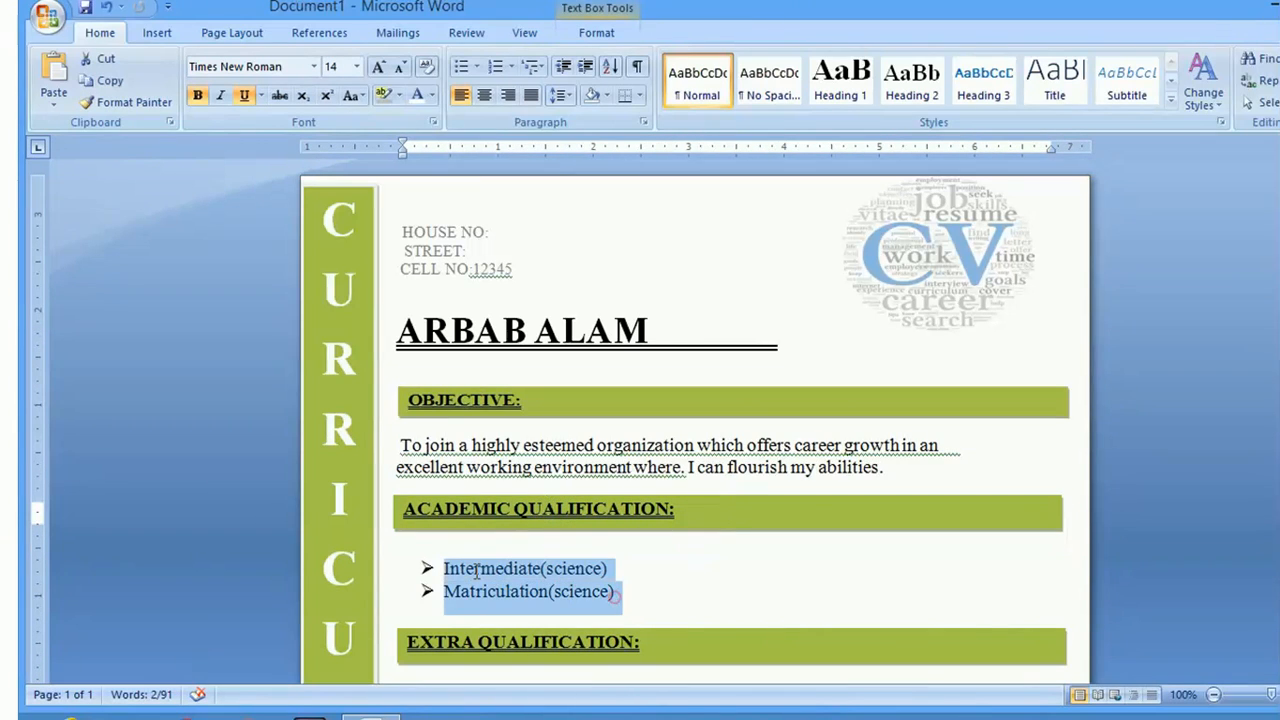
pyautogui.click(461, 66)
pyautogui.click(398, 568)
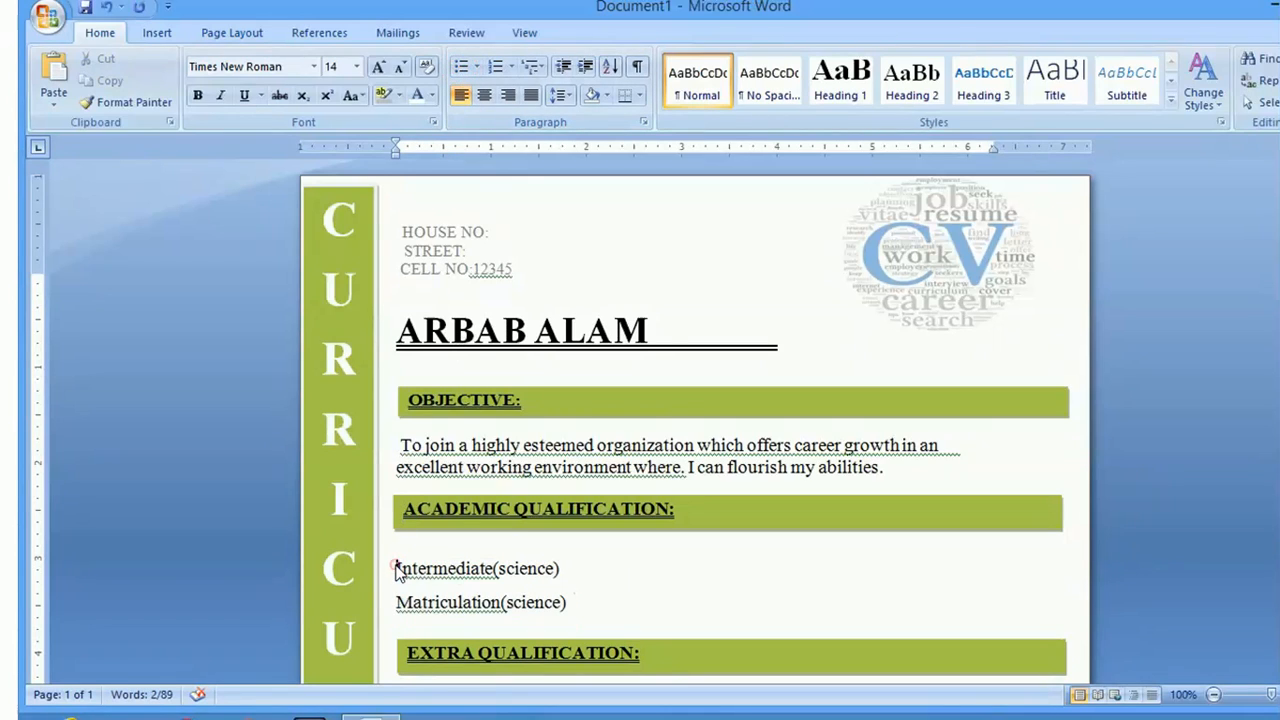
pyautogui.press('BackSpace')
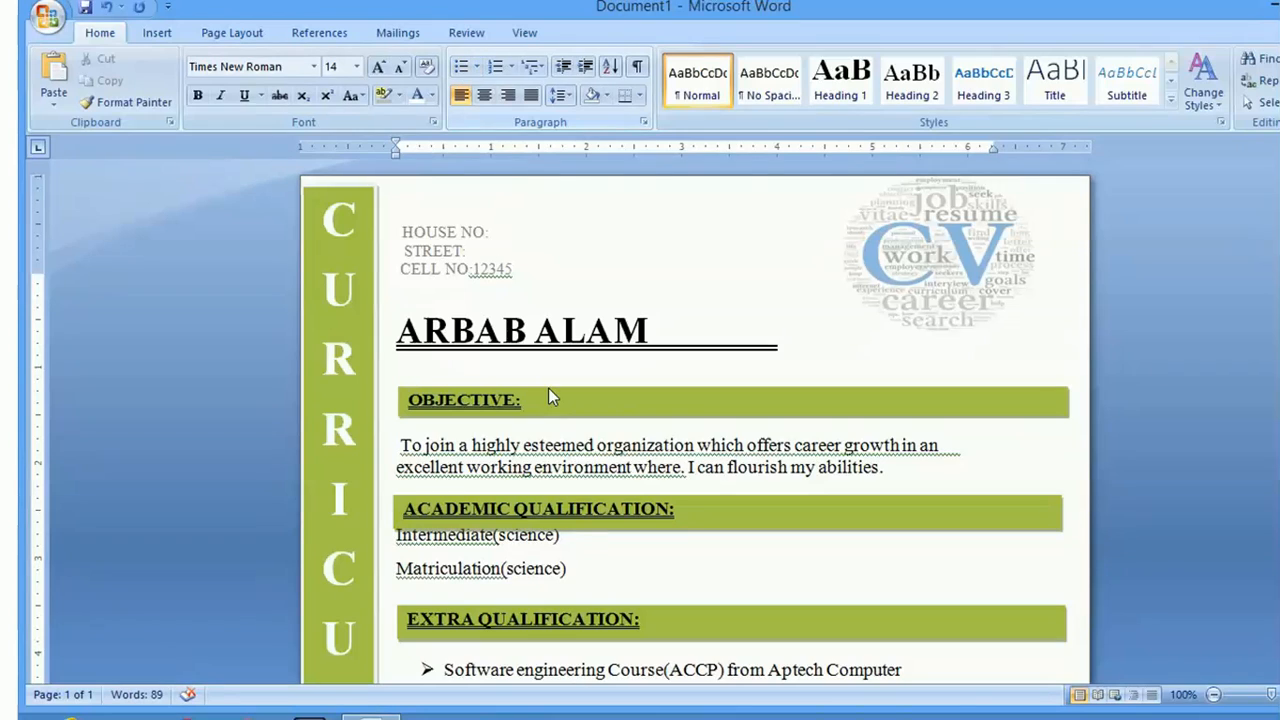
pyautogui.moveTo(572, 573); pyautogui.dragTo(476, 545)
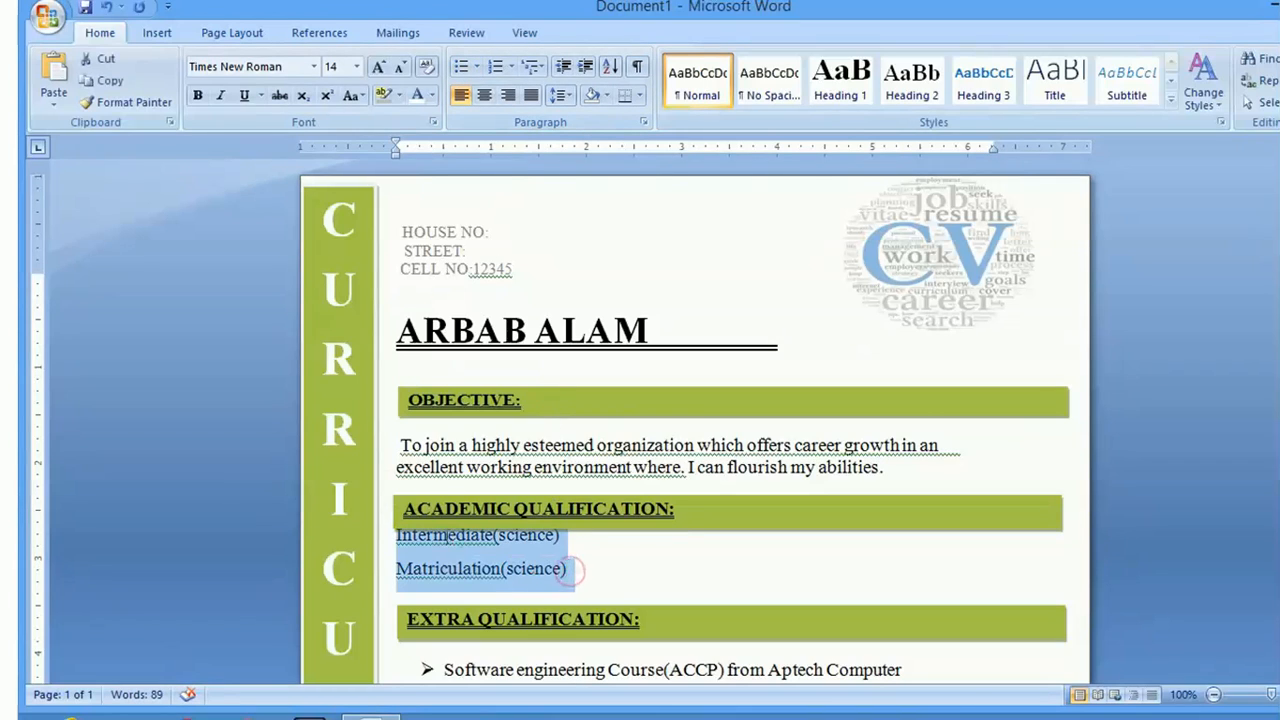
pyautogui.click(468, 62)
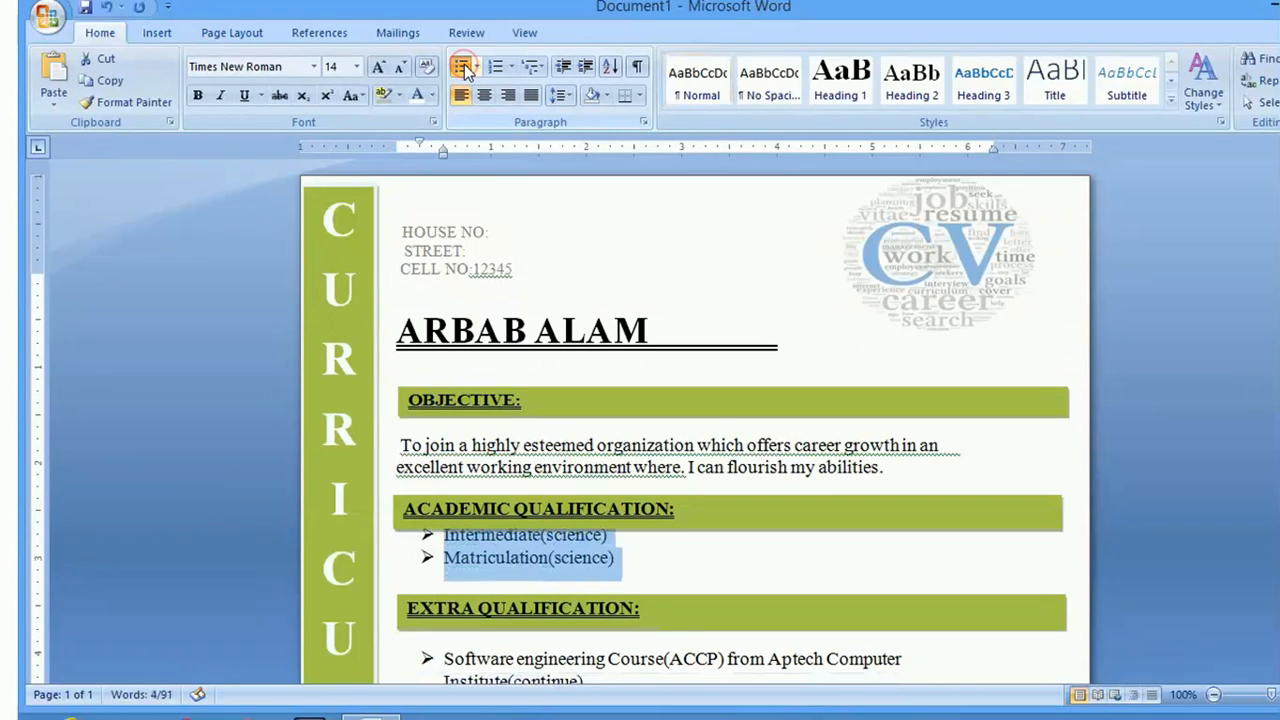
pyautogui.click(659, 583)
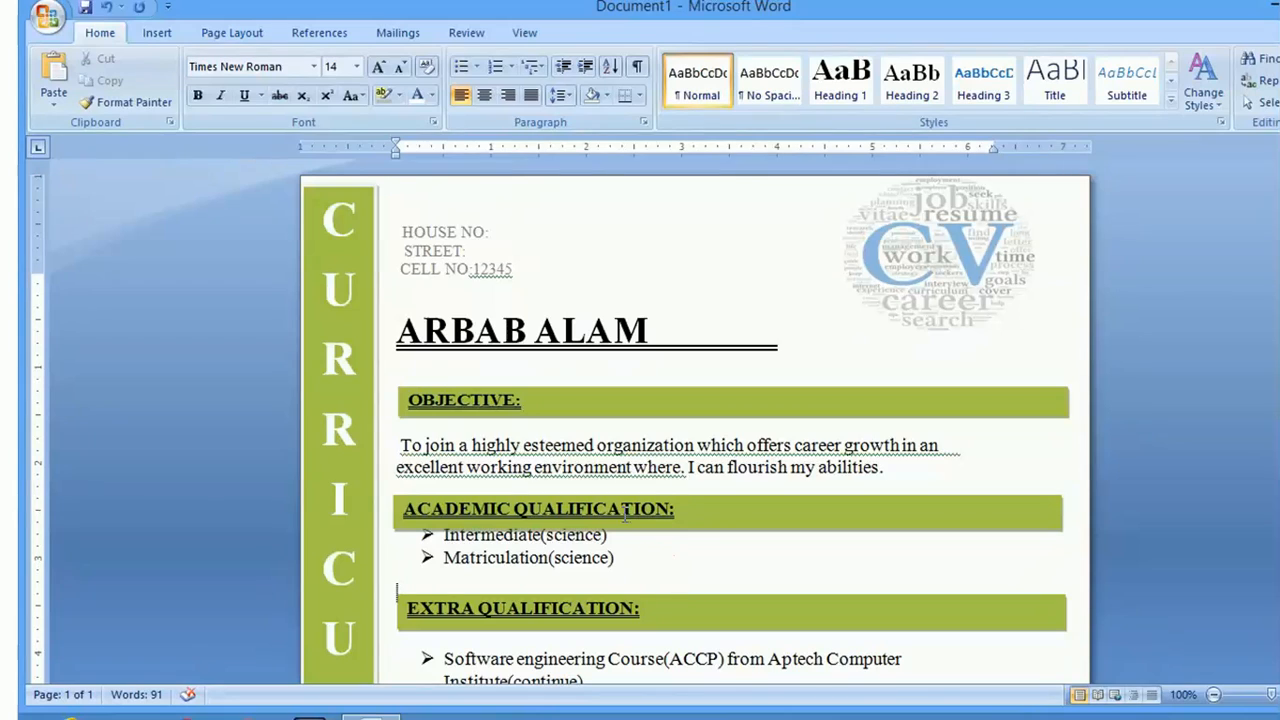
# Insert an unbulleted blank line above the Intermediate bullet
pyautogui.click(685, 510)
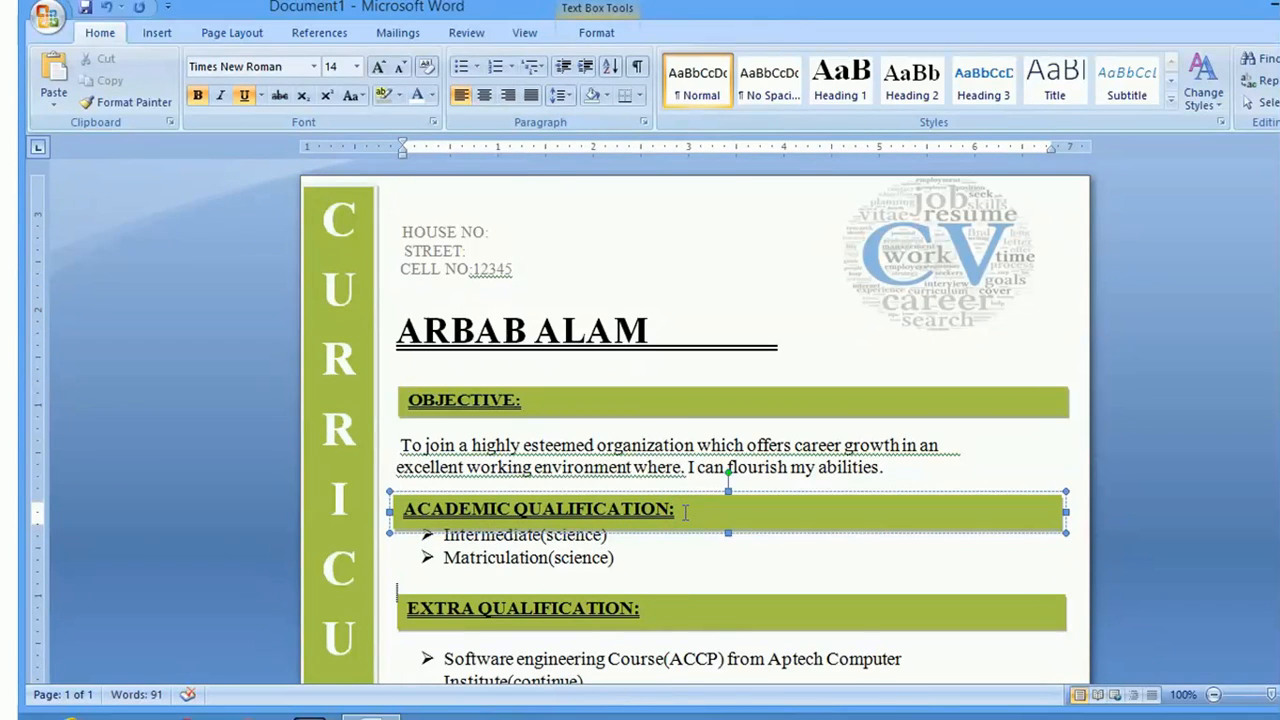
pyautogui.click(621, 533)
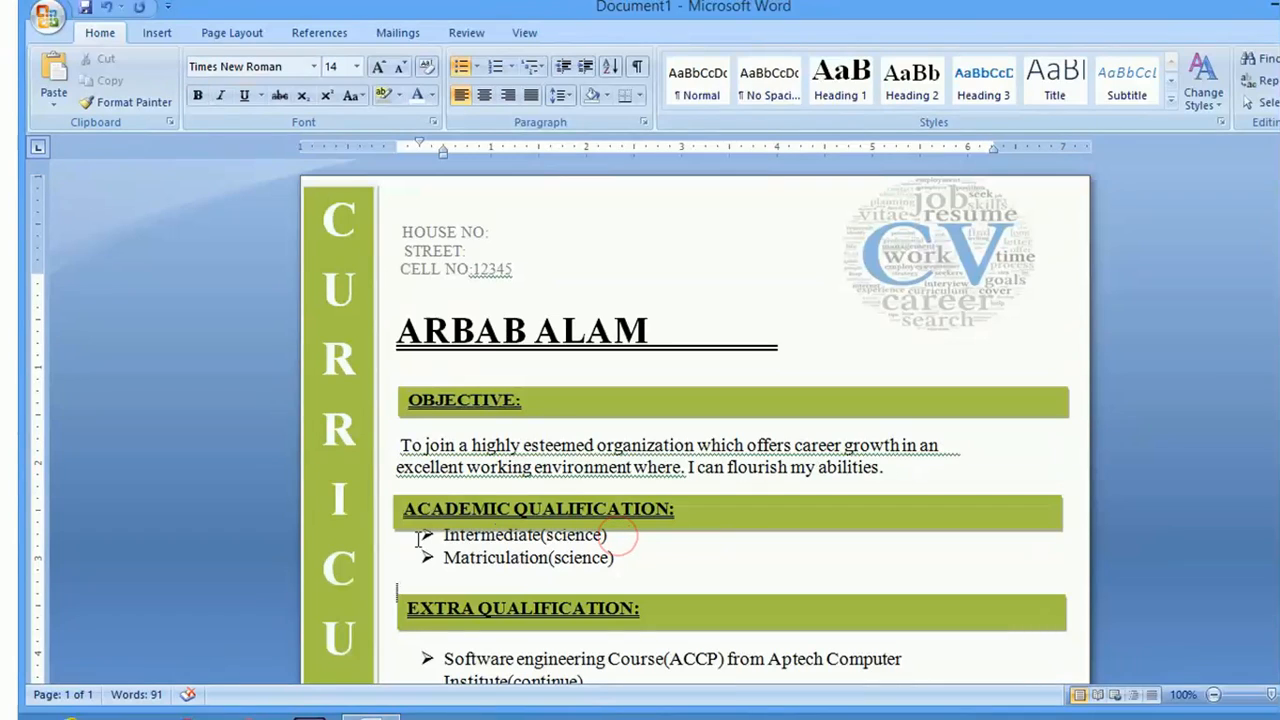
pyautogui.press('Return')
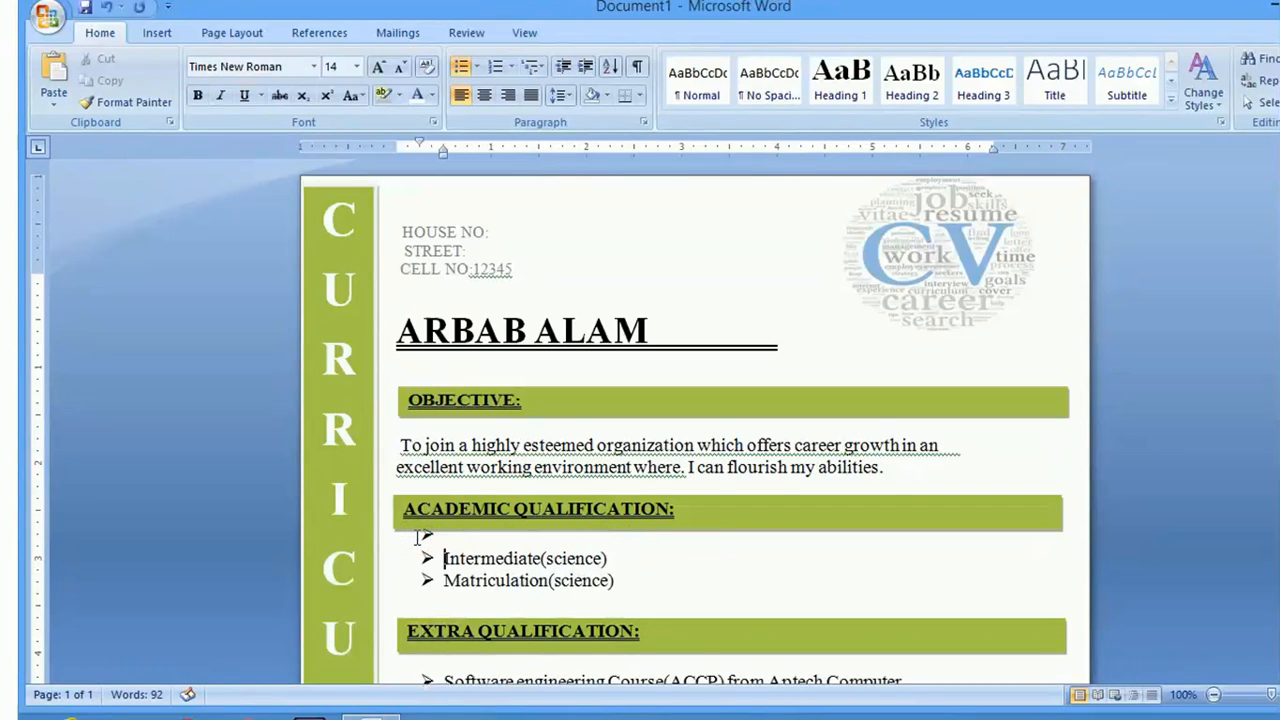
pyautogui.click(447, 537)
pyautogui.click(463, 68)
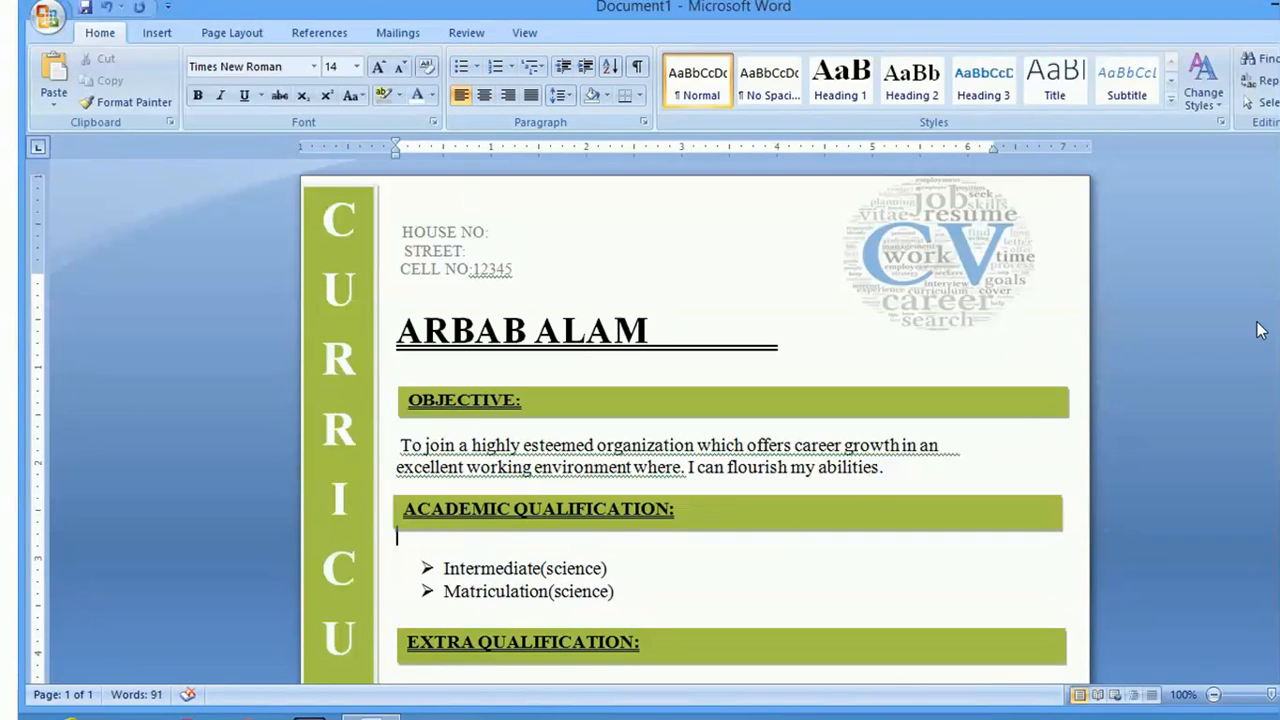
# Delete the stray page-2 bullet after Martial Status, keeping Martial Status bulleted
pyautogui.scroll(-10, 695, 420)
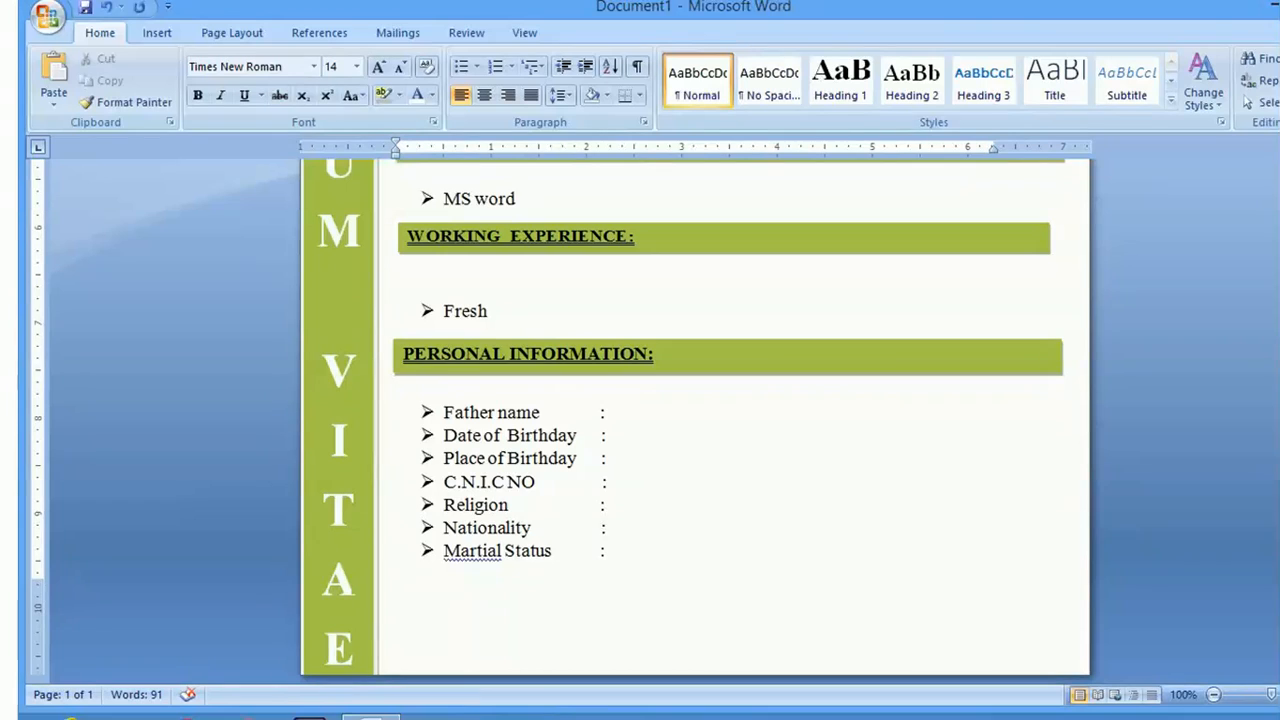
pyautogui.click(526, 586)
pyautogui.click(617, 552)
pyautogui.scroll(-3, 621, 555)
pyautogui.click(621, 555)
pyautogui.press('BackSpace')
pyautogui.press('BackSpace')
pyautogui.press('BackSpace')
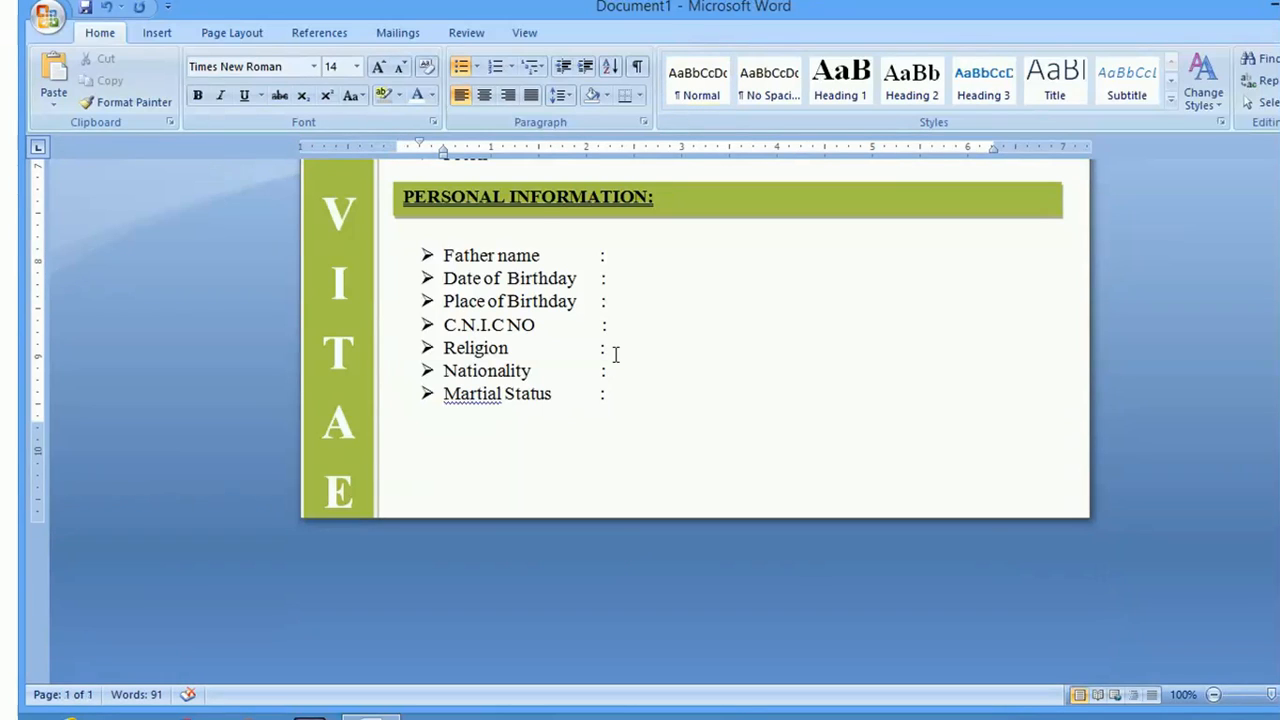
pyautogui.click(461, 67)
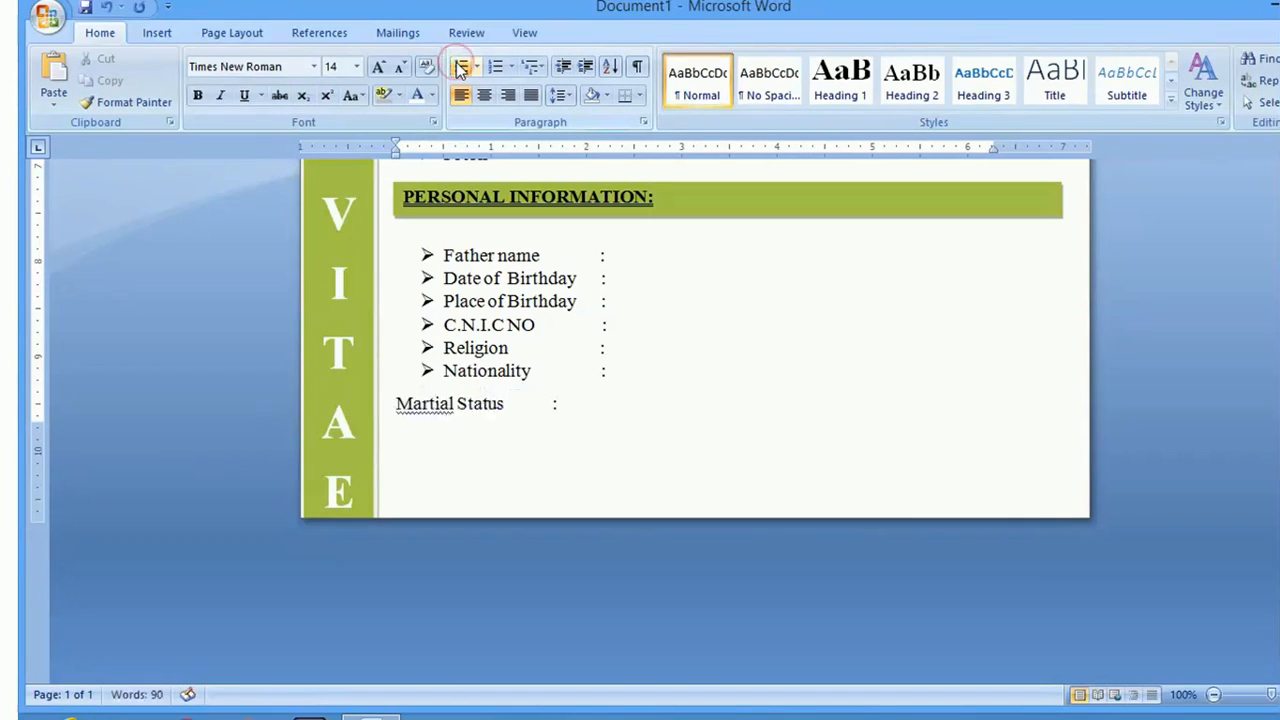
pyautogui.click(461, 67)
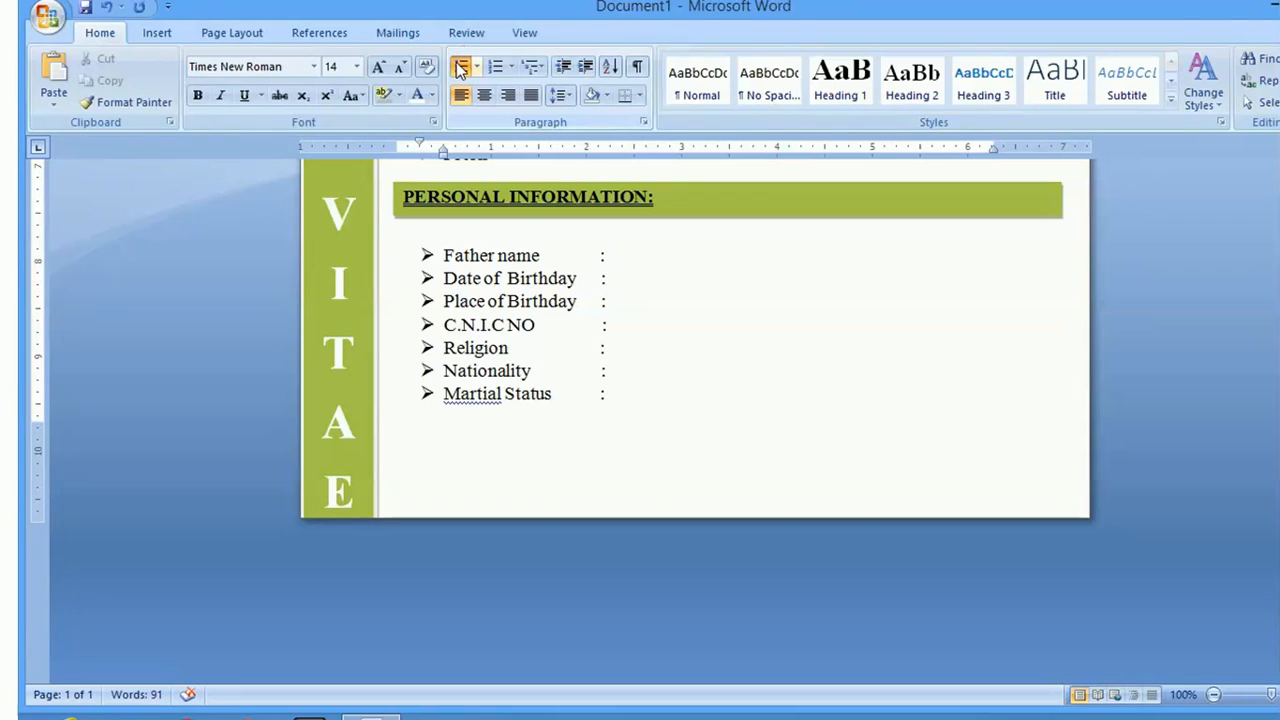
pyautogui.press('Return')
pyautogui.click(461, 67)
pyautogui.press('BackSpace')
pyautogui.press('BackSpace')
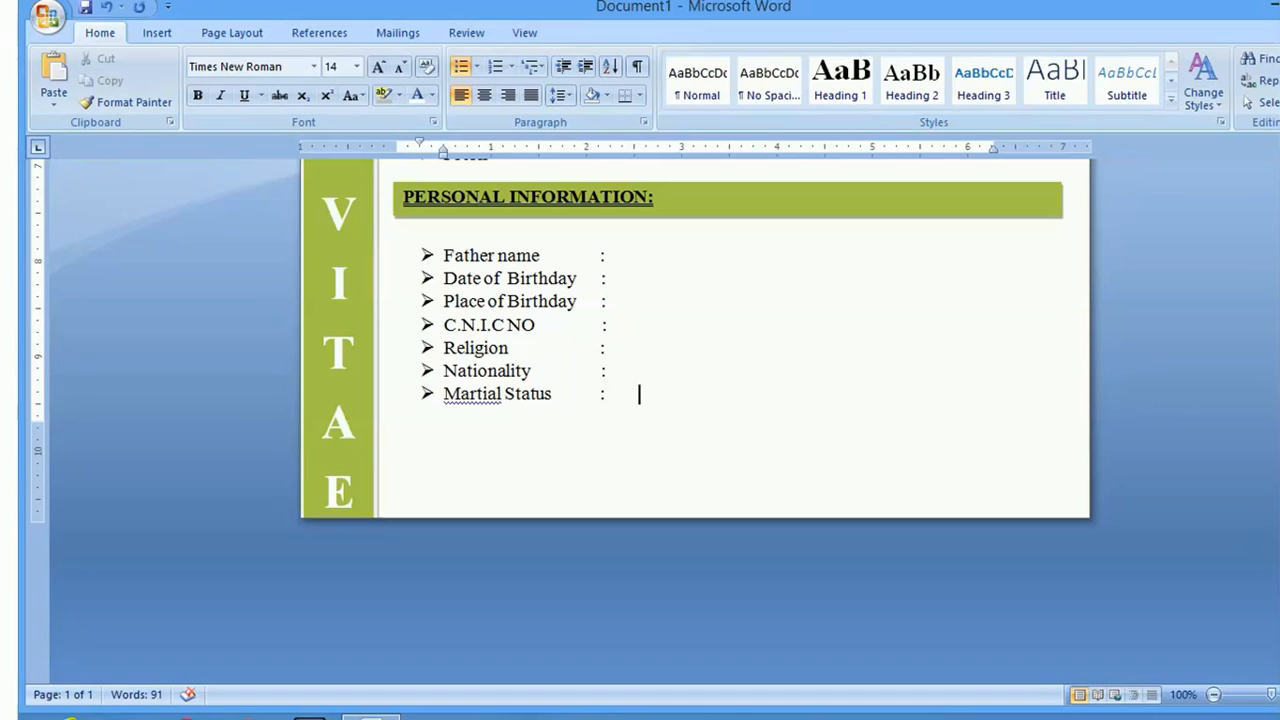
pyautogui.scroll(4, 695, 420)
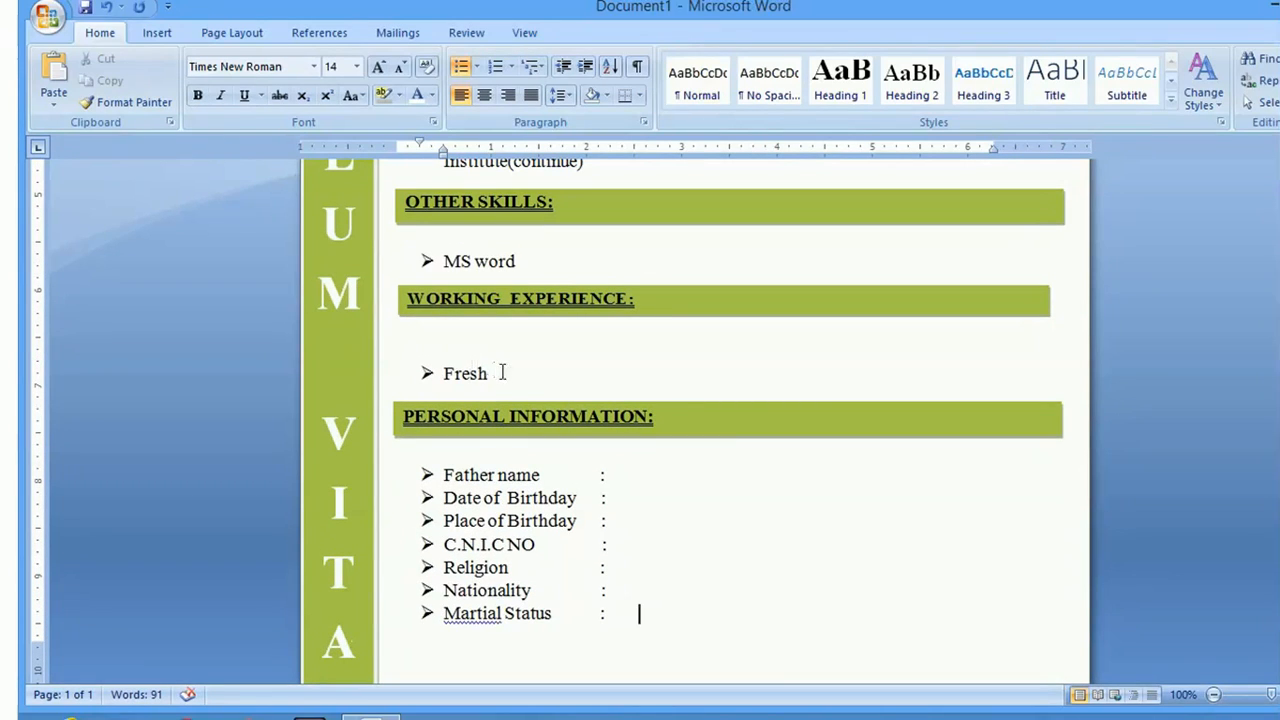
# Delete the blank line above Fresh and restore its arrow bullet
pyautogui.moveTo(497, 370); pyautogui.dragTo(449, 352)
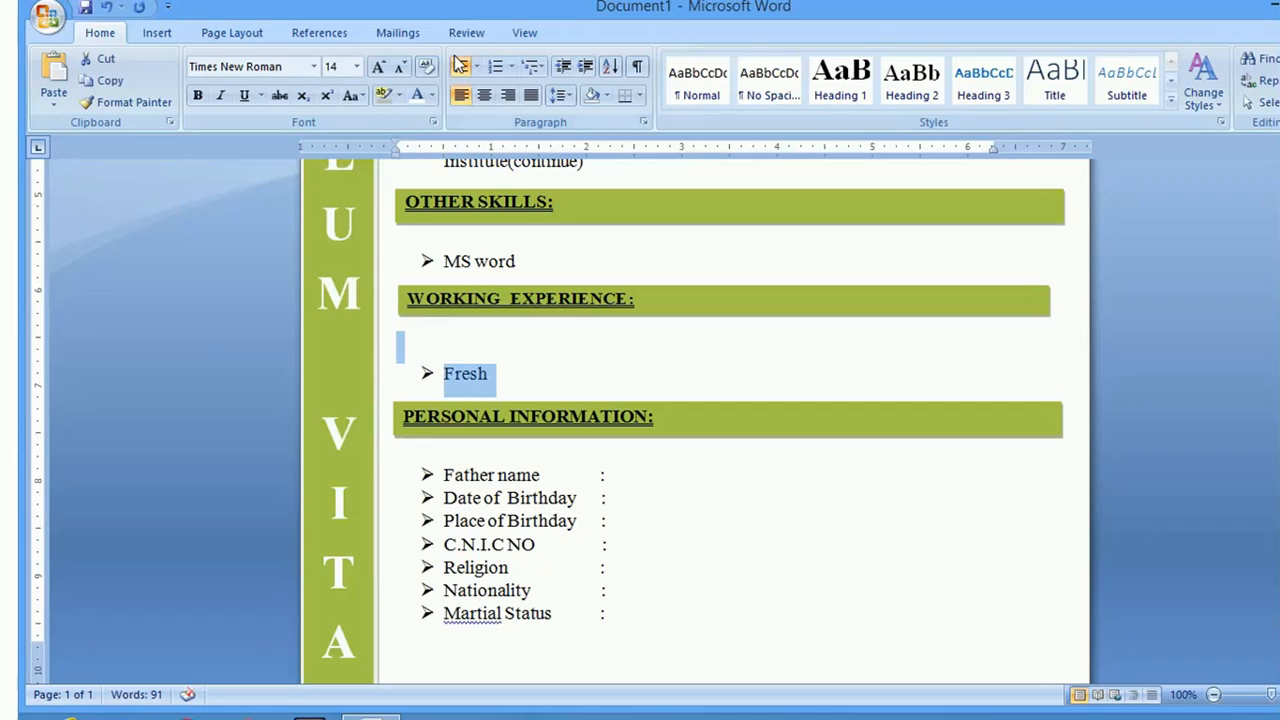
pyautogui.click(458, 66)
pyautogui.click(399, 375)
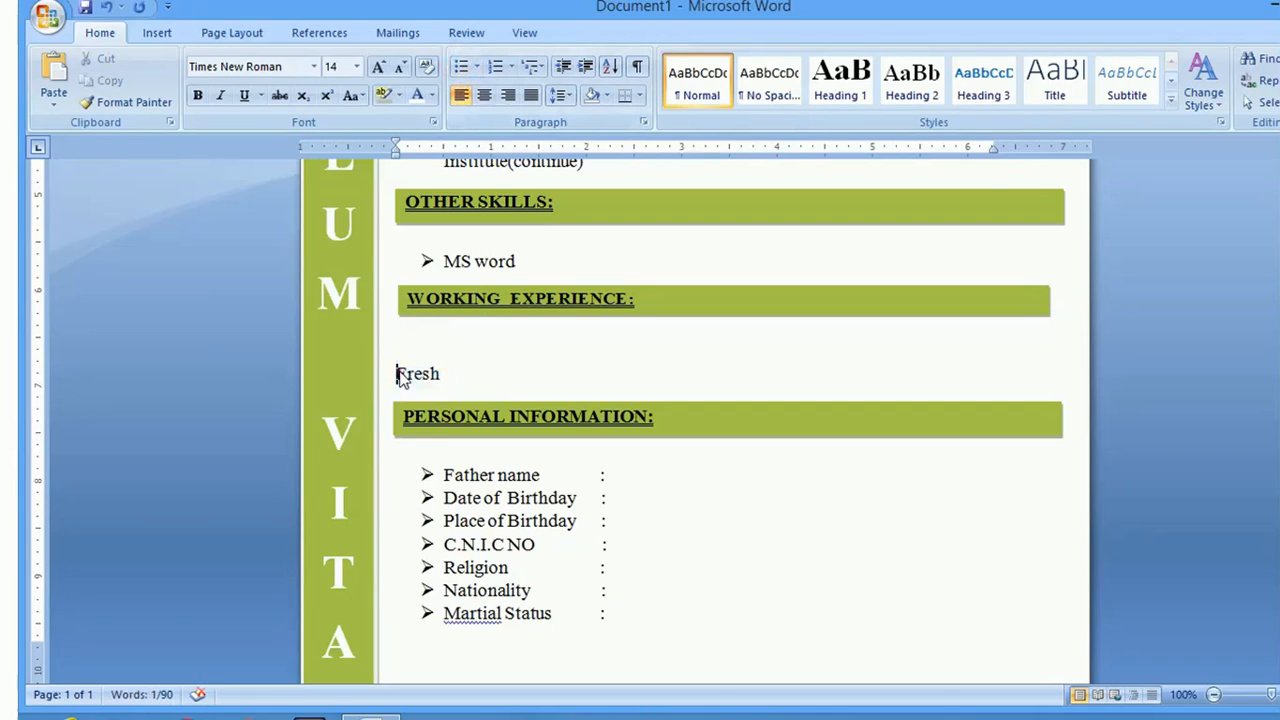
pyautogui.press('BackSpace')
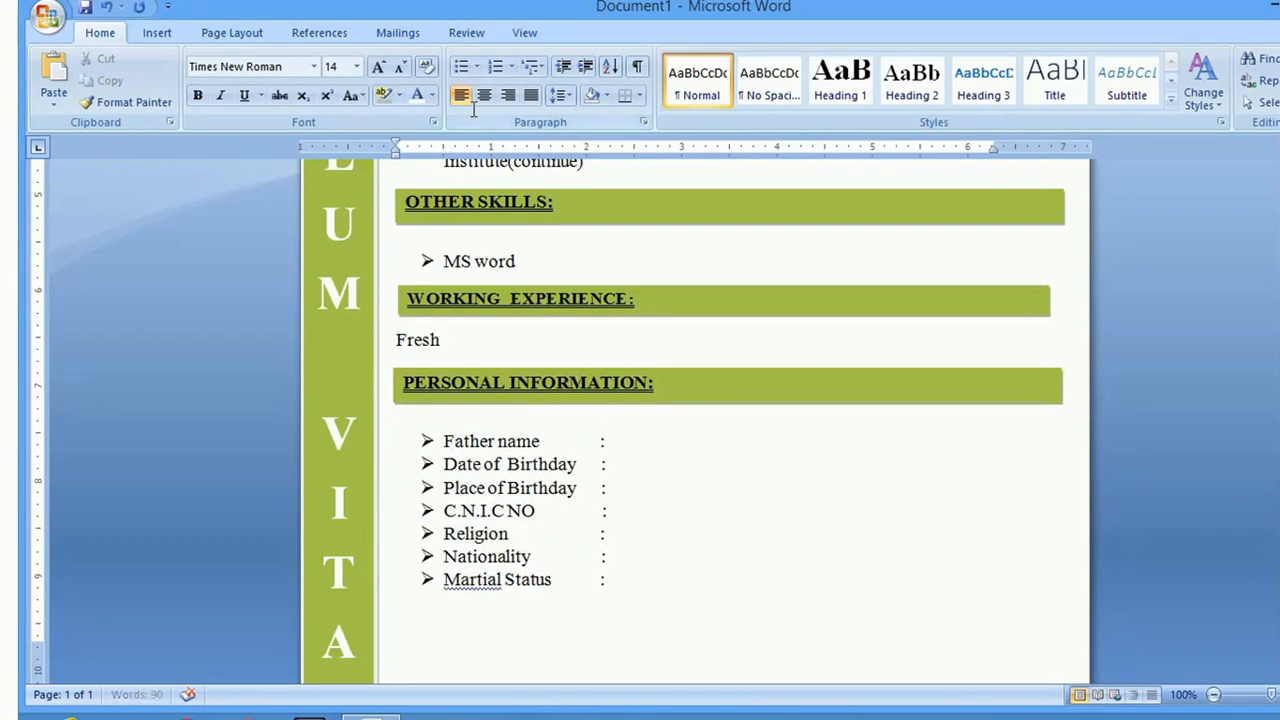
pyautogui.click(461, 66)
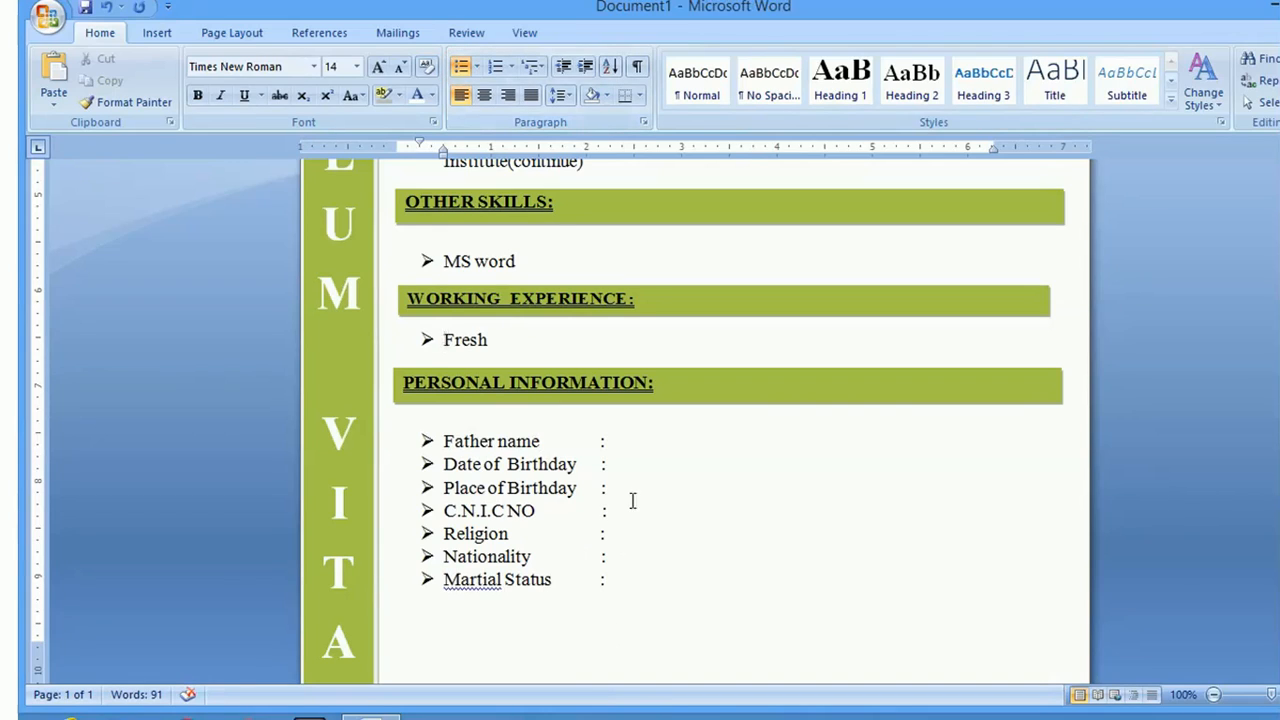
# Select the Personal Information list, deselect it, and return to the page top
pyautogui.moveTo(640, 592); pyautogui.dragTo(427, 437)
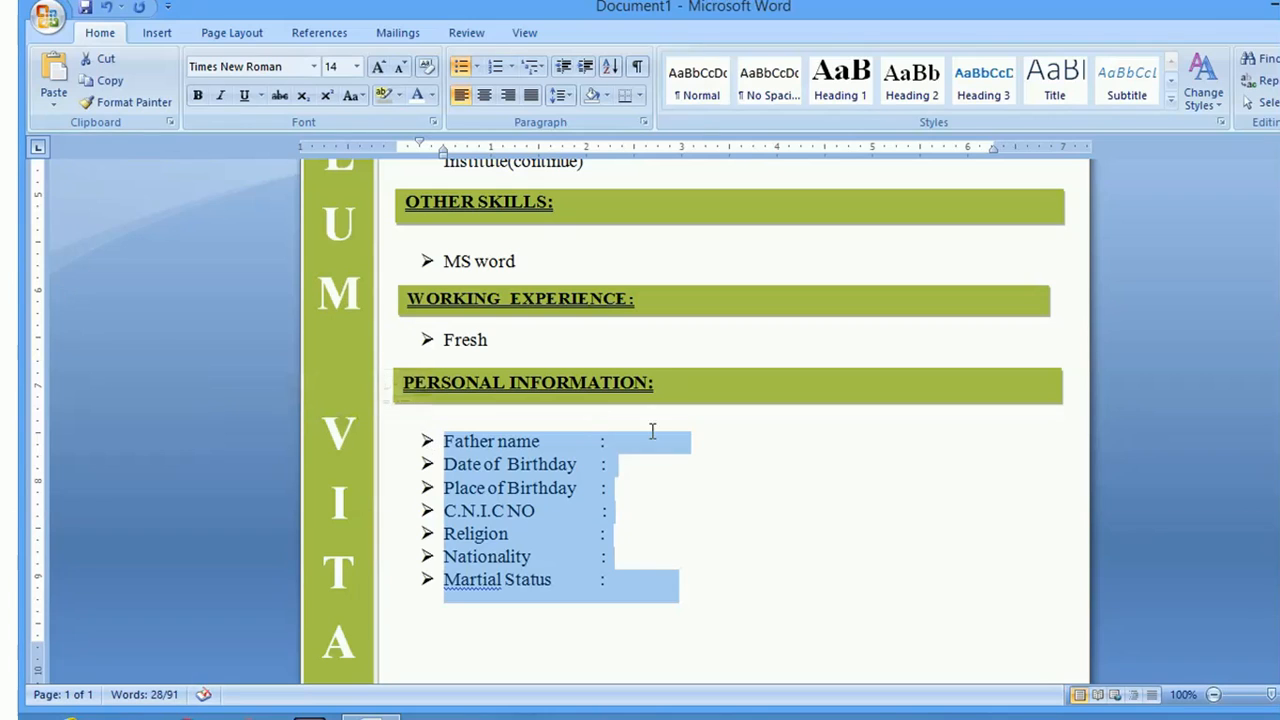
pyautogui.click(761, 470)
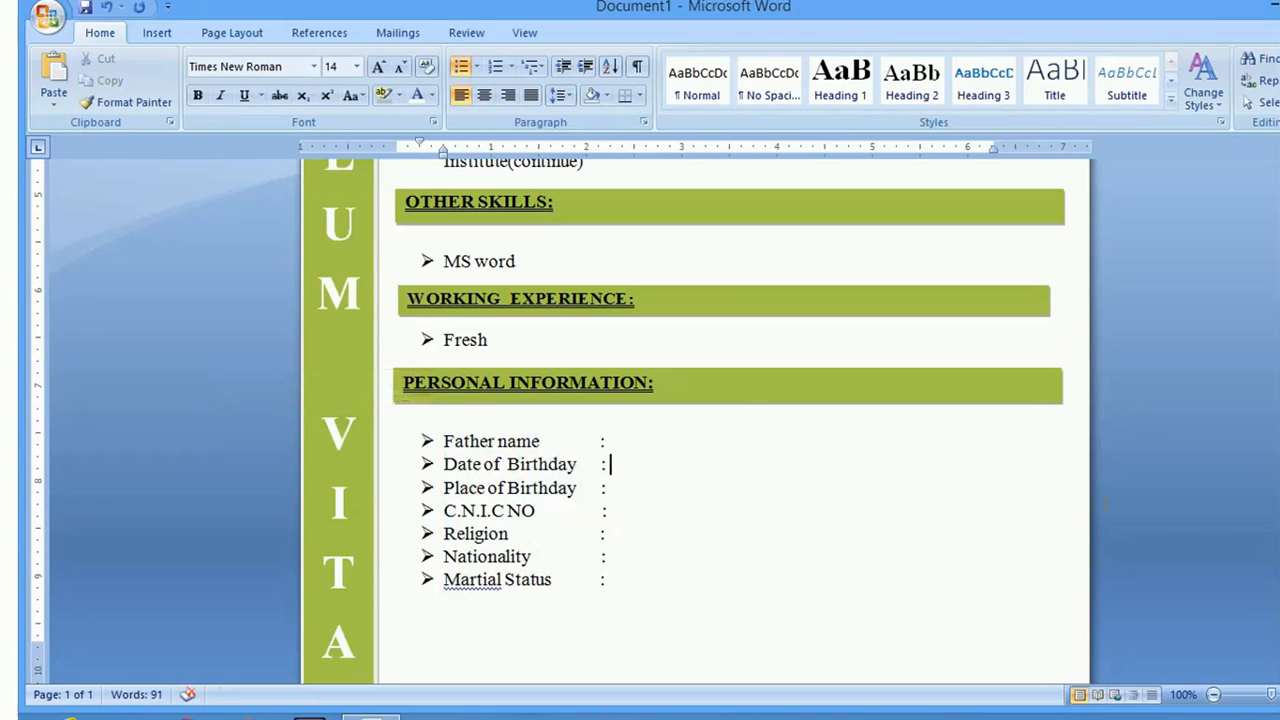
pyautogui.scroll(4, 730, 420)
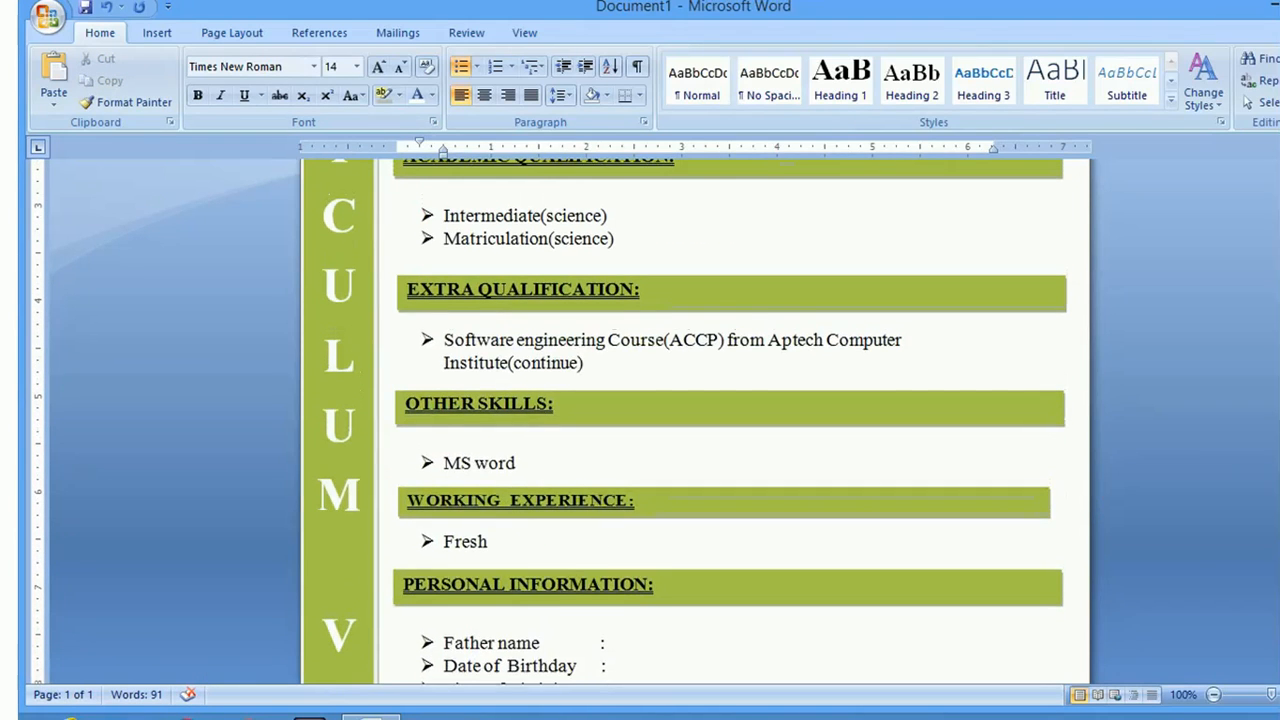
pyautogui.scroll(3, 730, 420)
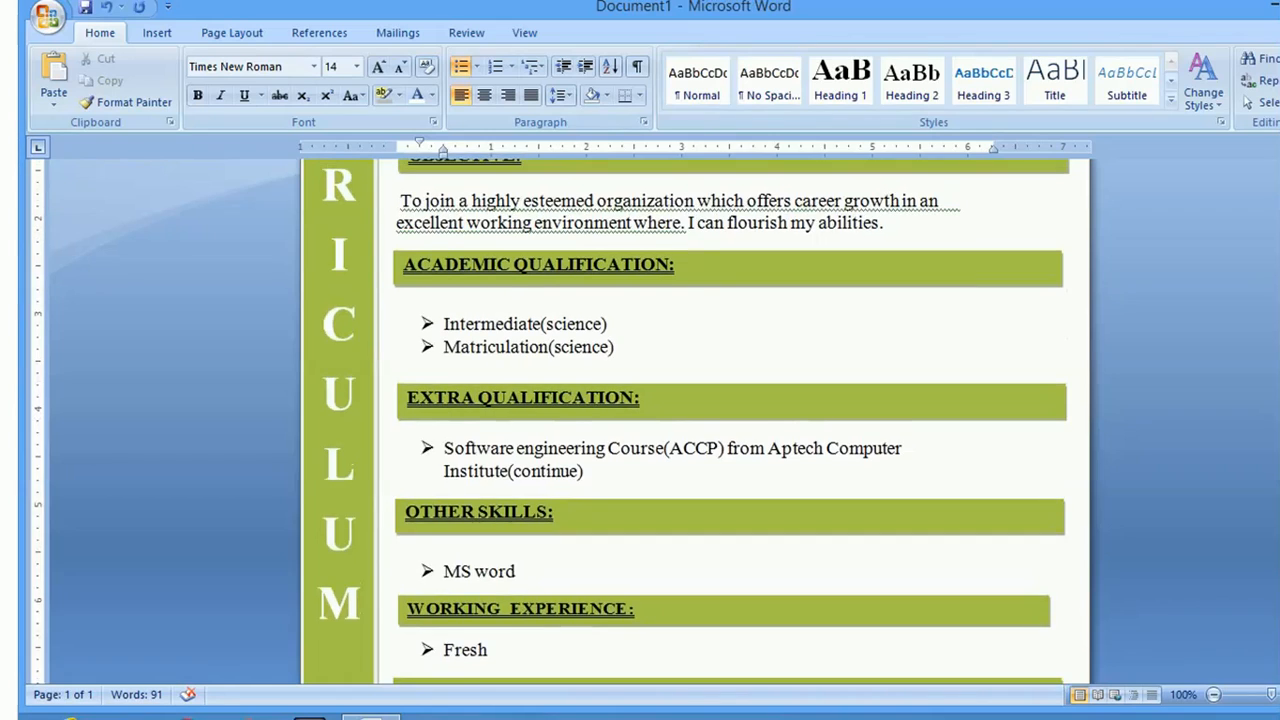
pyautogui.scroll(2, 730, 420)
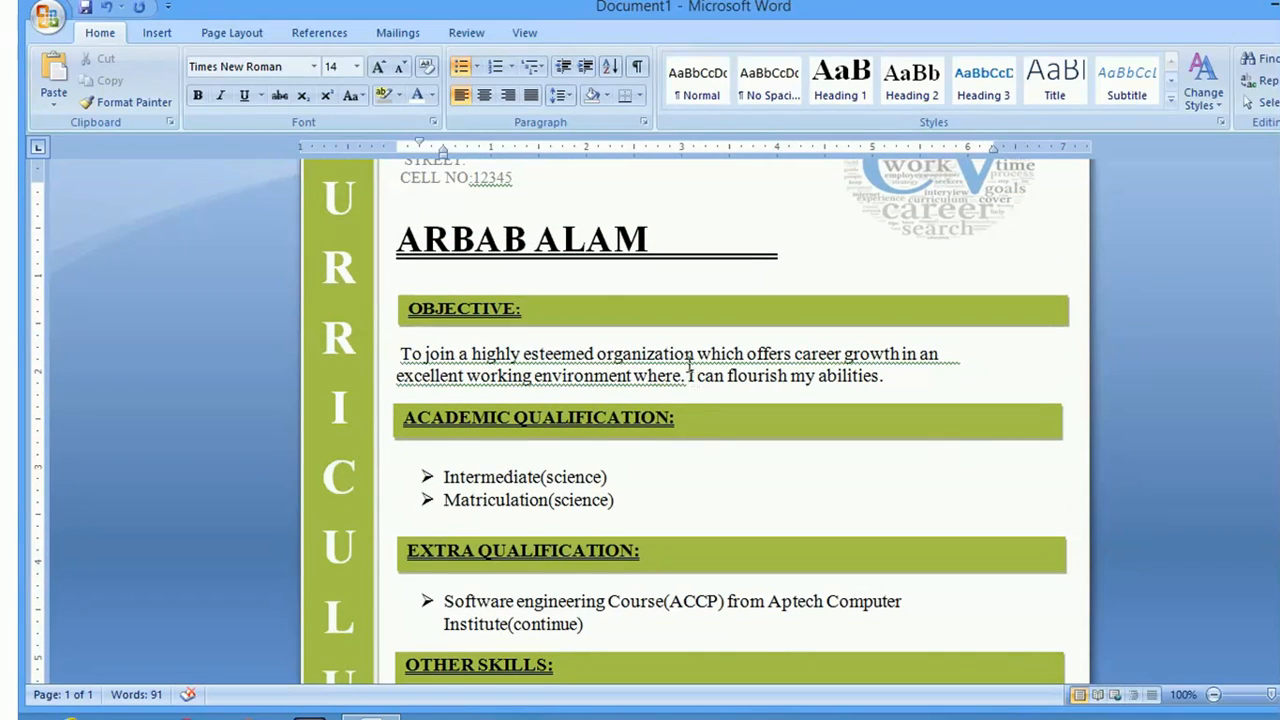
pyautogui.click(433, 312)
pyautogui.click(433, 312)
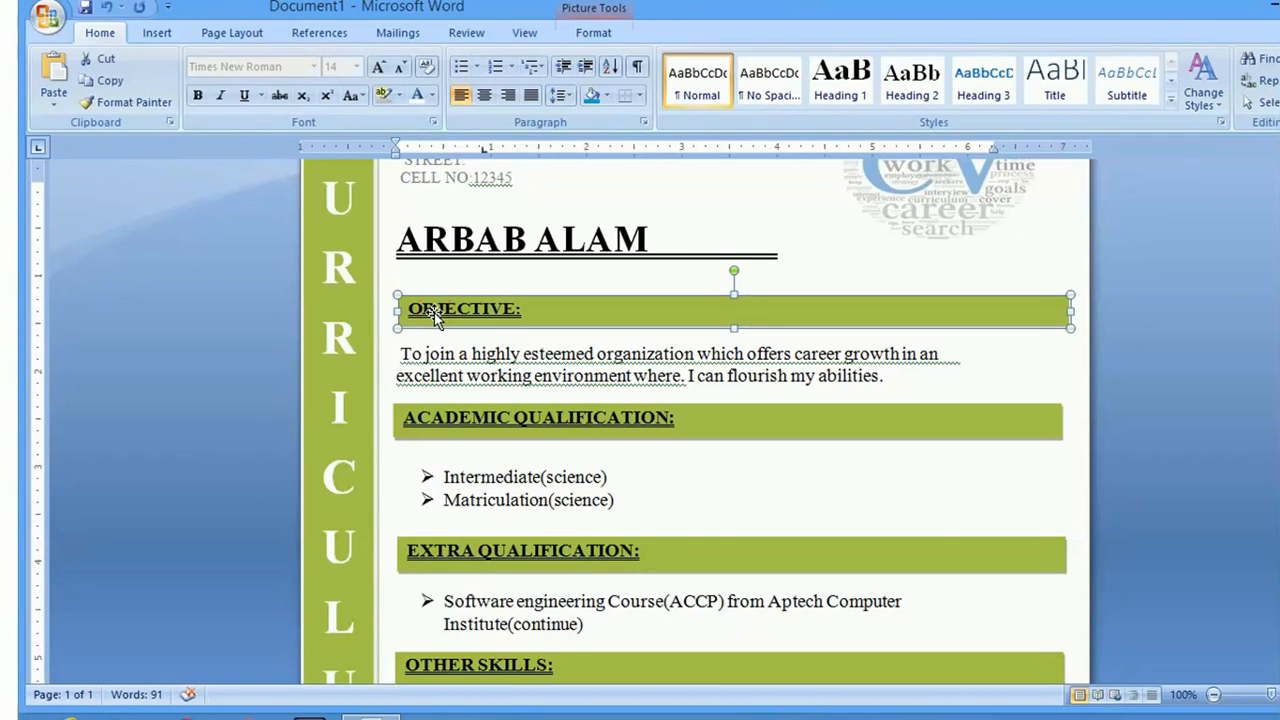
pyautogui.press('Escape')
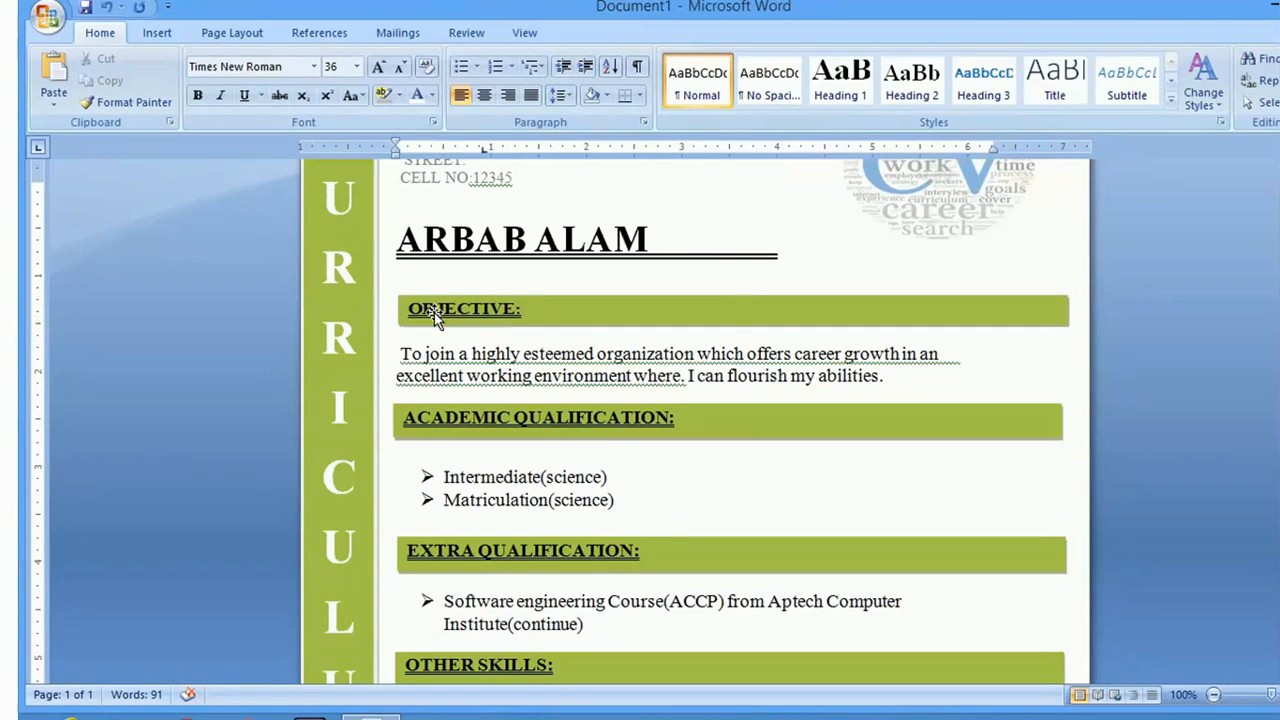
pyautogui.click(520, 310)
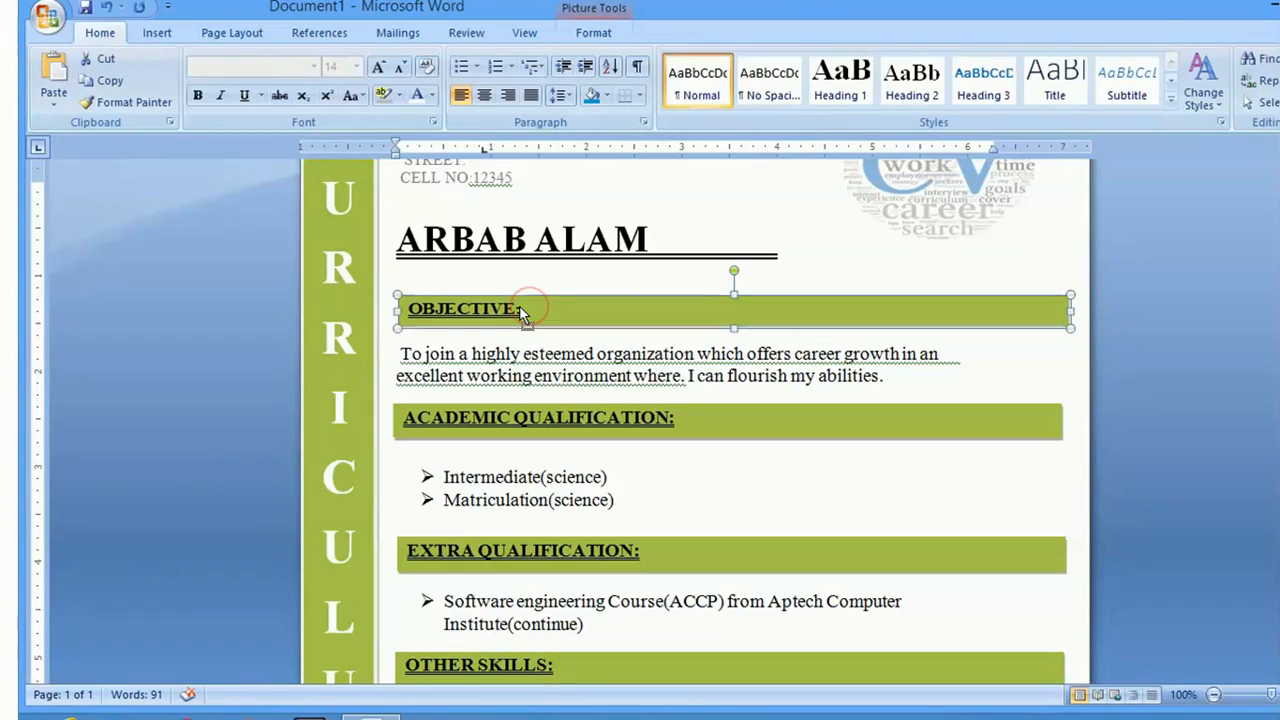
pyautogui.press('Escape')
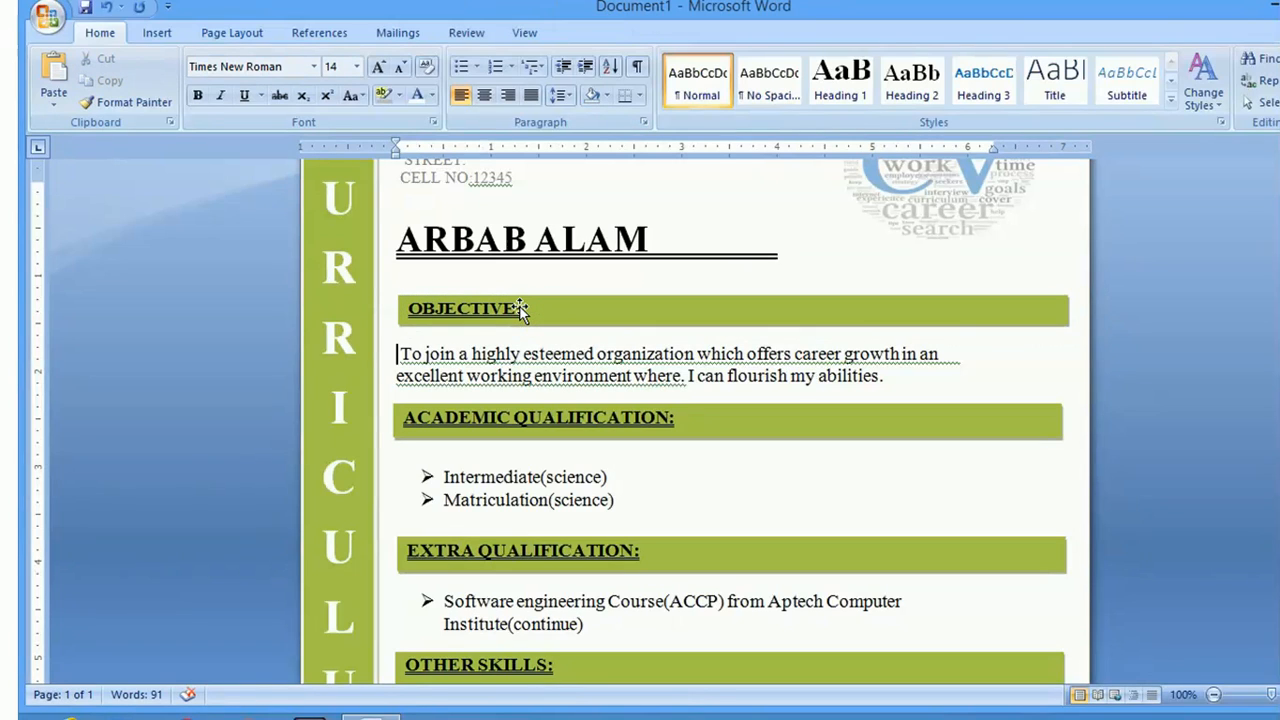
pyautogui.press('Up')
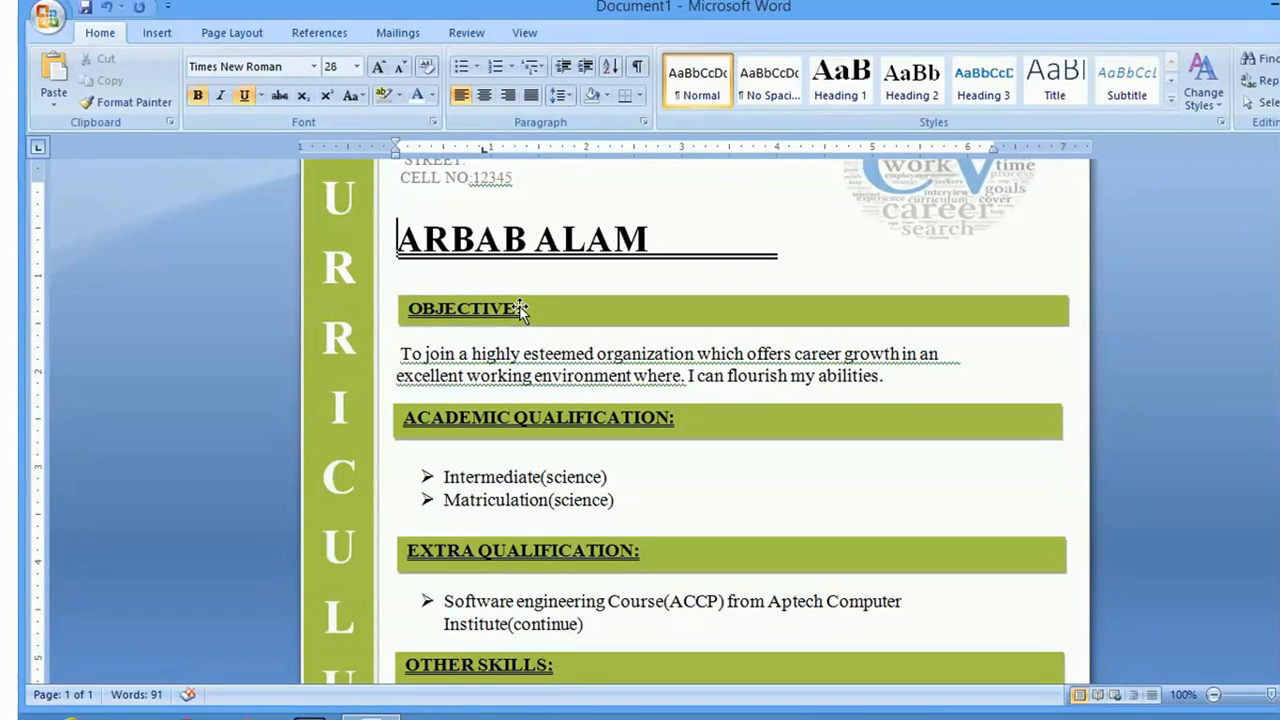
pyautogui.click(666, 240)
pyautogui.click(778, 245)
pyautogui.press('Return')
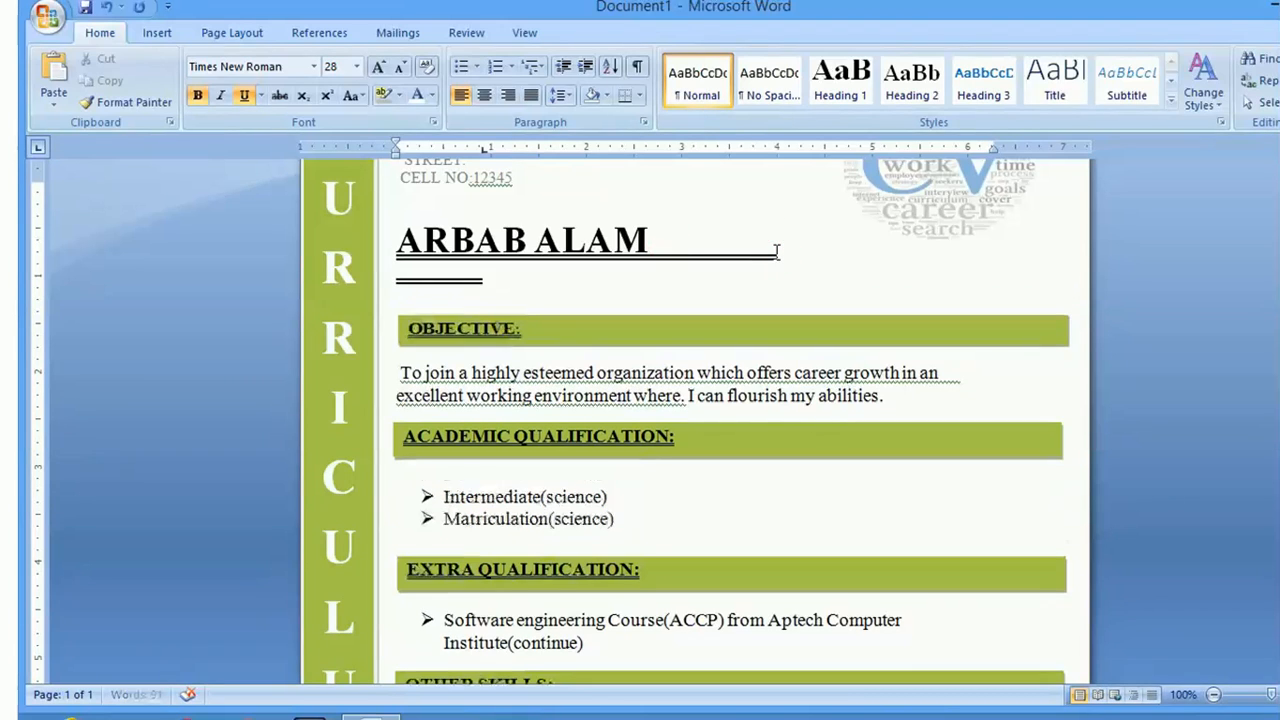
pyautogui.press('BackSpace')
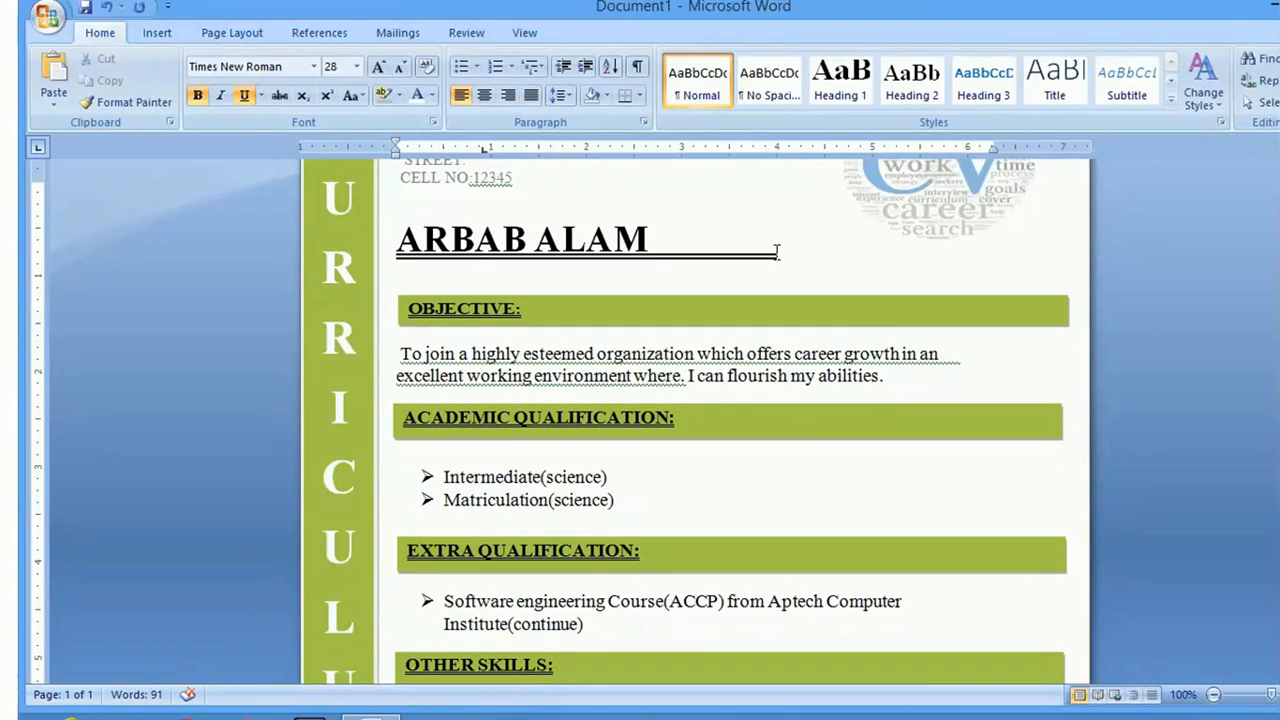
pyautogui.doubleClick(993, 205)
# Resize the header CV logo to 1.82" high by 2.59" wide, then return to the body
pyautogui.click(978, 196)
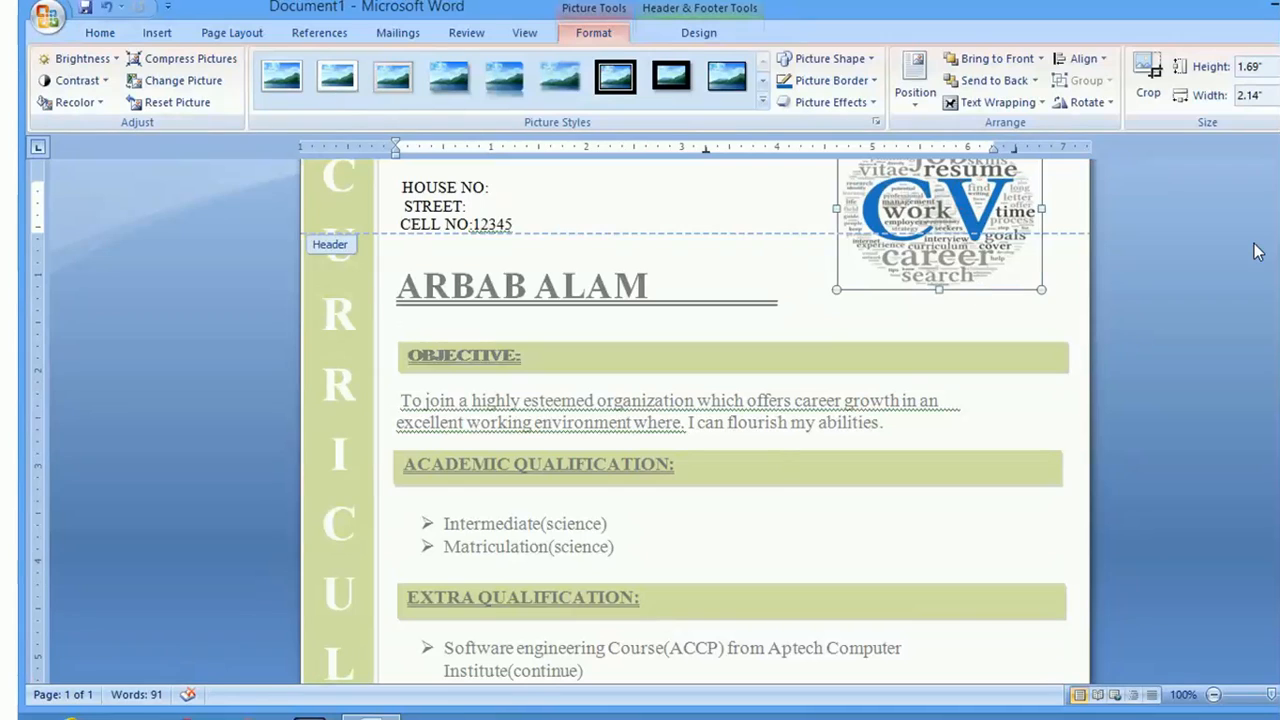
pyautogui.scroll(1, 695, 420)
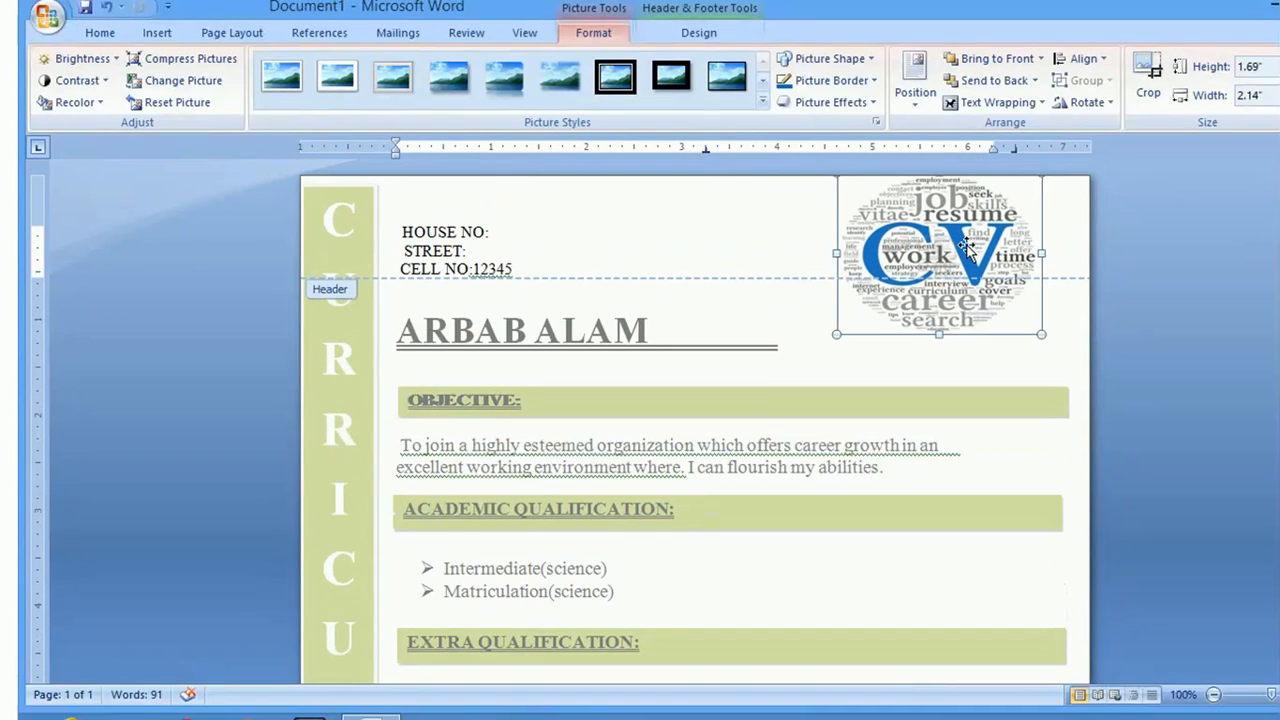
pyautogui.moveTo(939, 340); pyautogui.dragTo(939, 348)
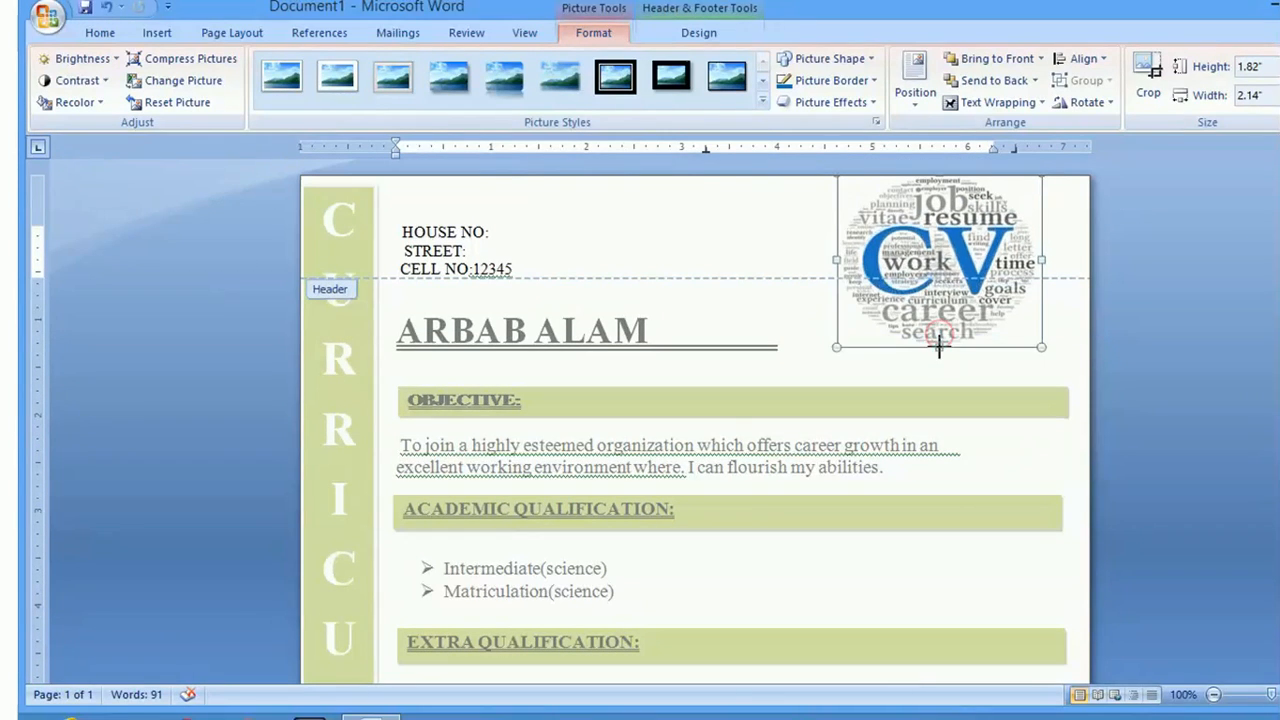
pyautogui.moveTo(834, 259); pyautogui.dragTo(795, 260)
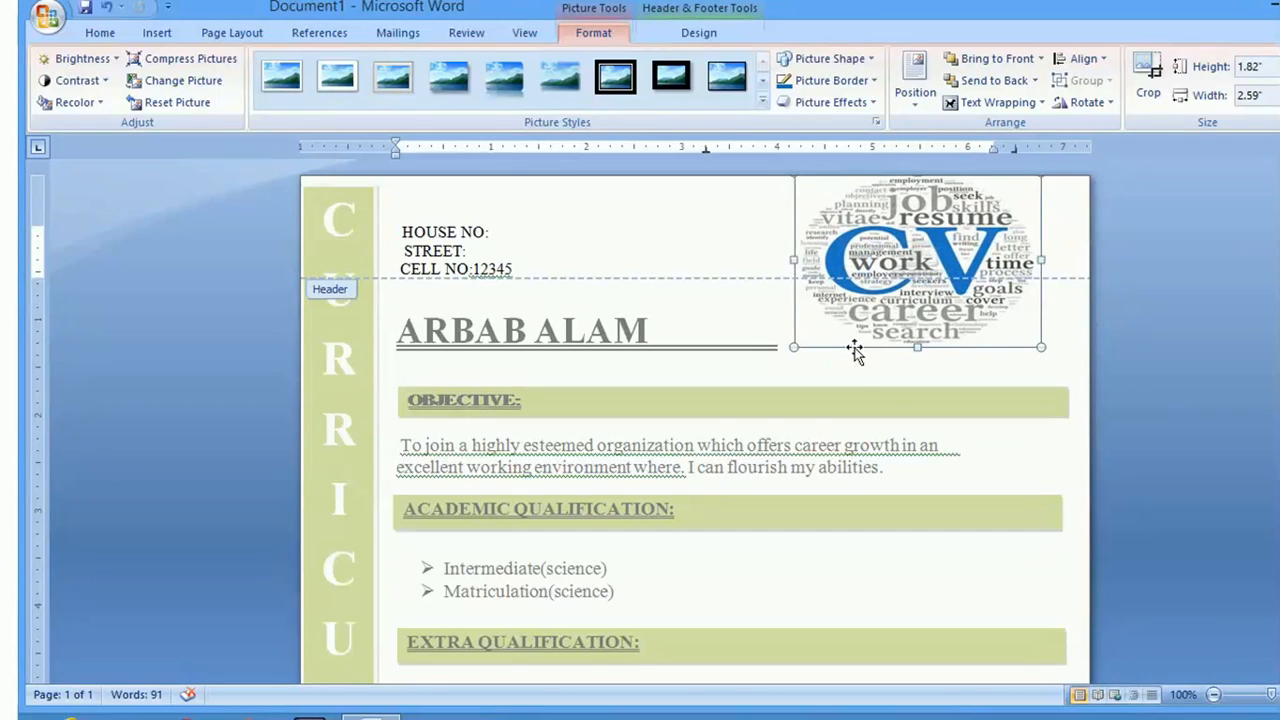
pyautogui.doubleClick(732, 423)
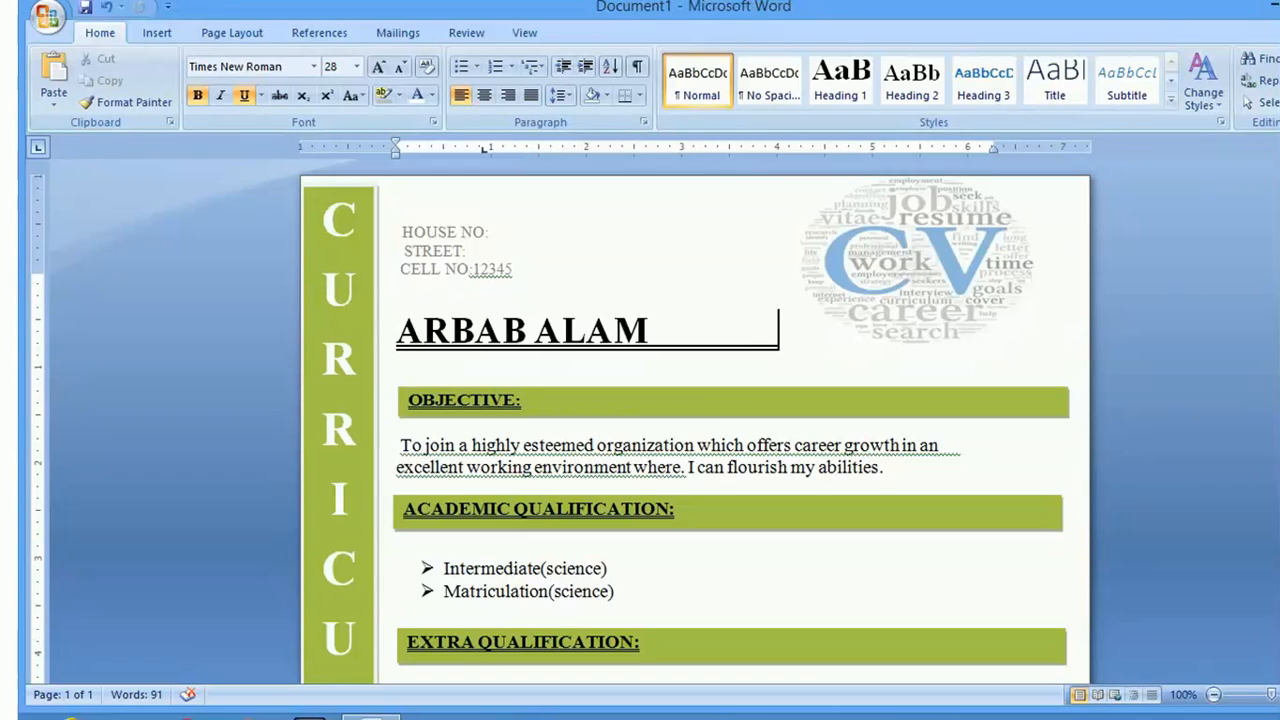
# Correct 'Martial' to 'Marital' in the personal information list
pyautogui.scroll(-10, 695, 415)
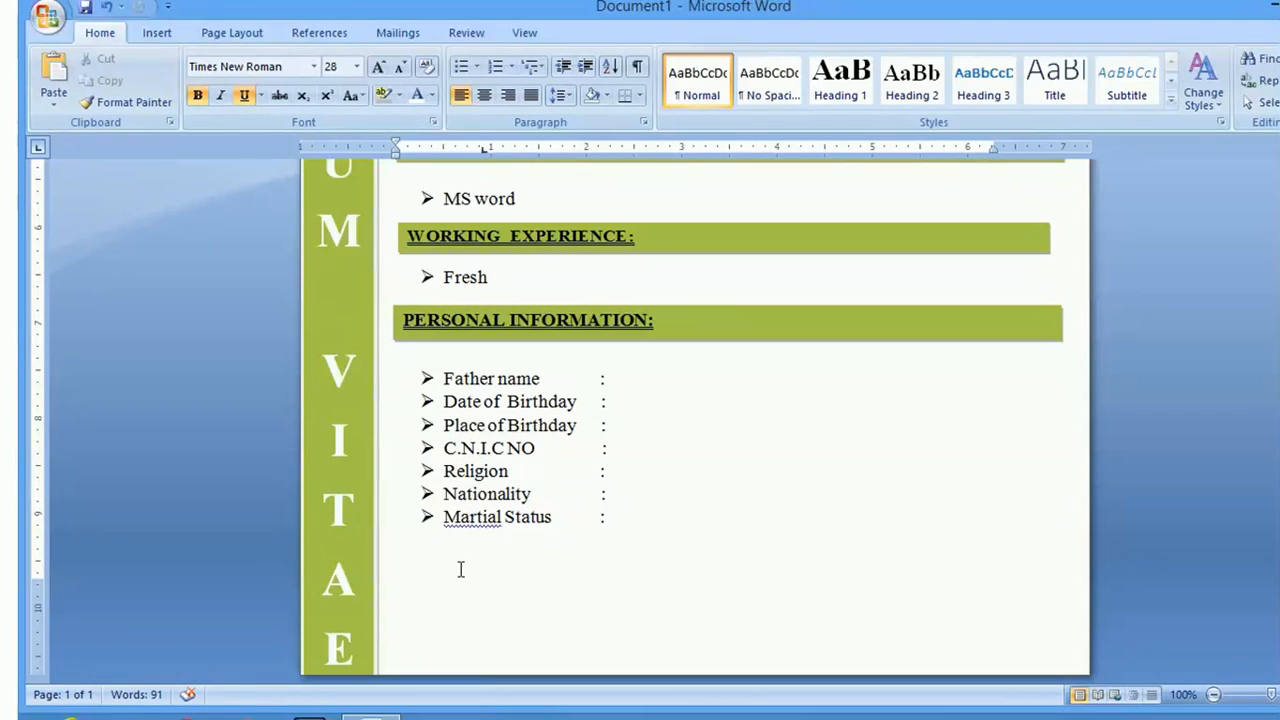
pyautogui.click(476, 516)
pyautogui.rightClick(476, 516)
pyautogui.click(278, 314)
# Add an empty unbulleted line below Marital Status
pyautogui.click(624, 511)
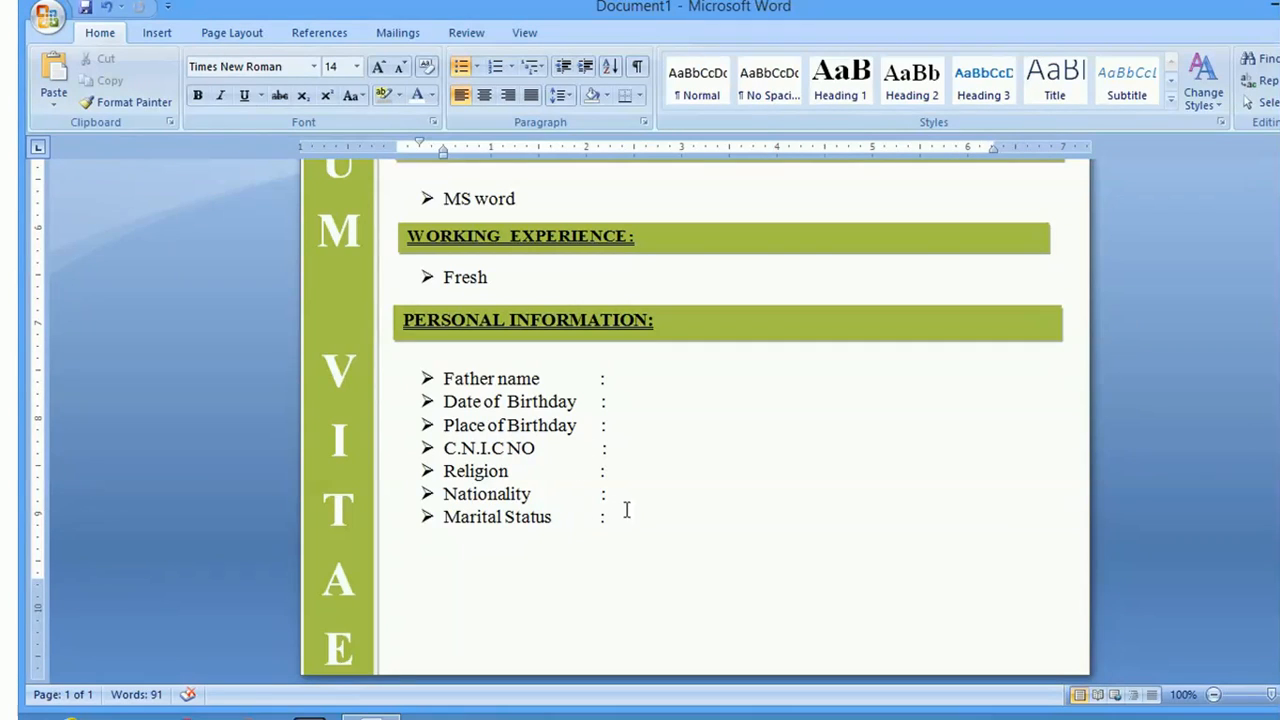
pyautogui.press('Return')
pyautogui.click(459, 68)
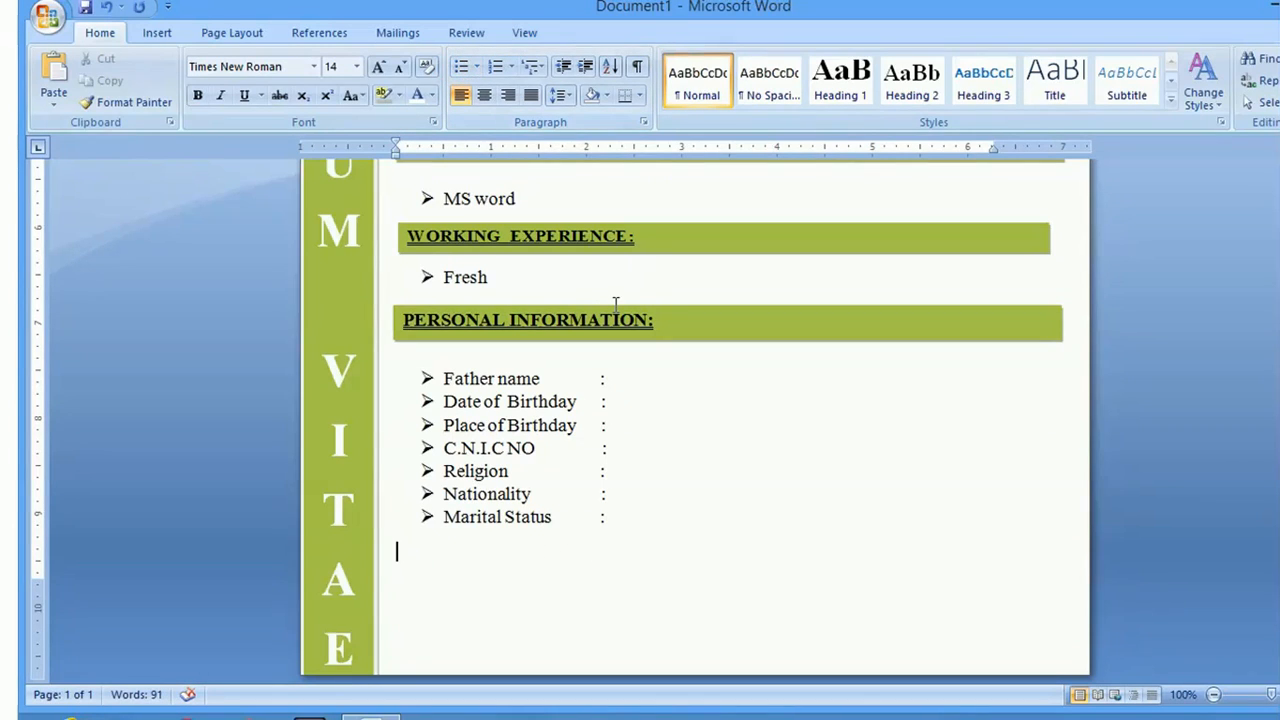
pyautogui.click(678, 318)
# Delete the duplicate PERSONAL INFORMATION heading box, undoing the accidental second page
pyautogui.click(676, 304)
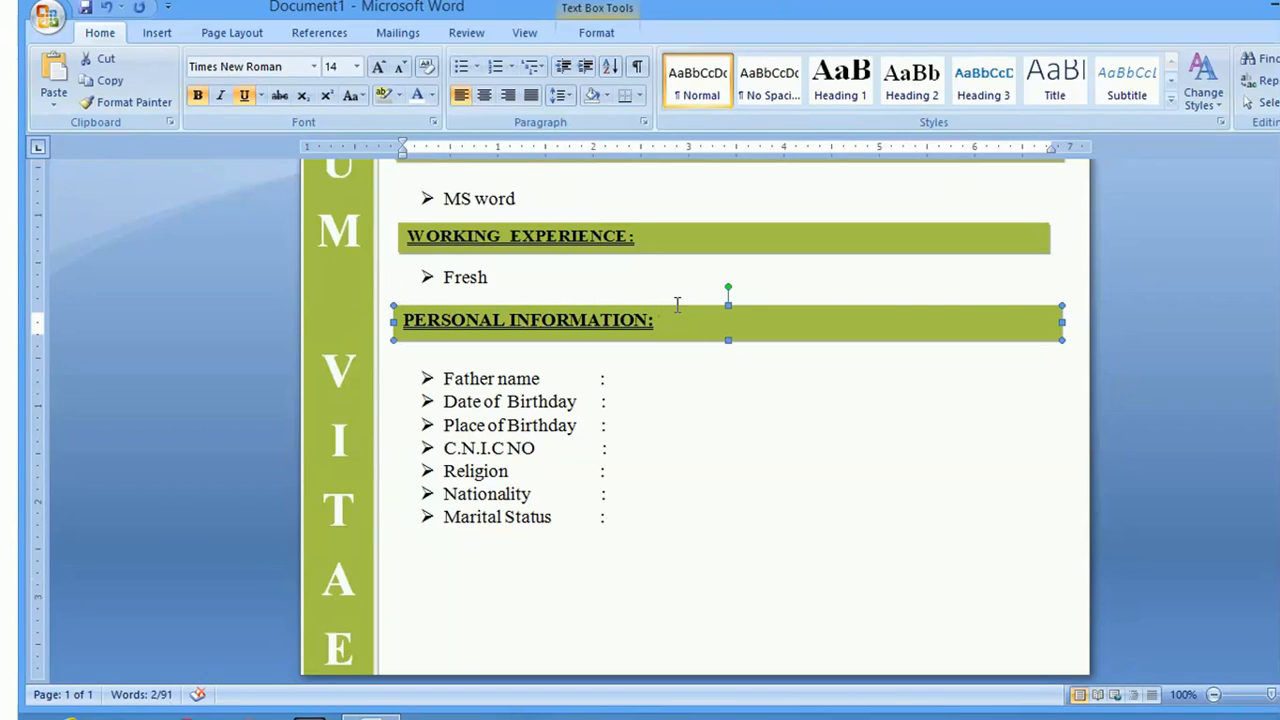
pyautogui.press('Delete')
pyautogui.click(677, 322)
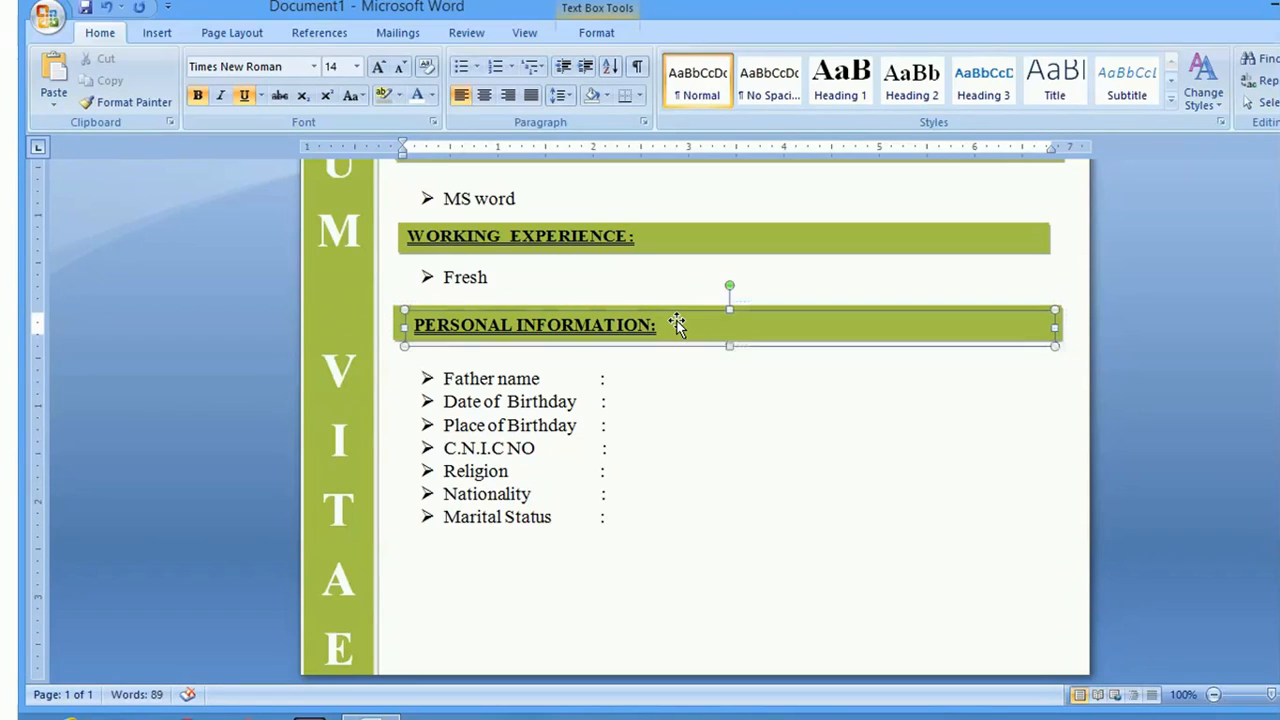
pyautogui.press('Delete')
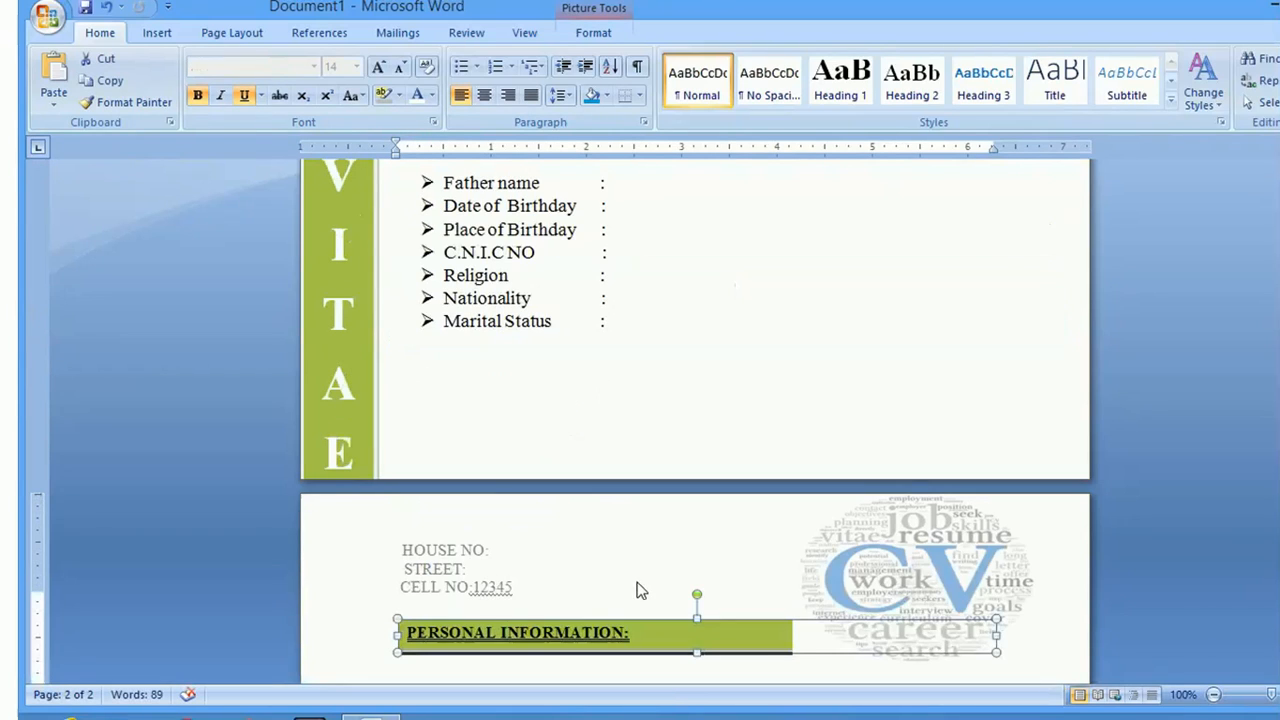
pyautogui.hotkey('ctrl', 'z')
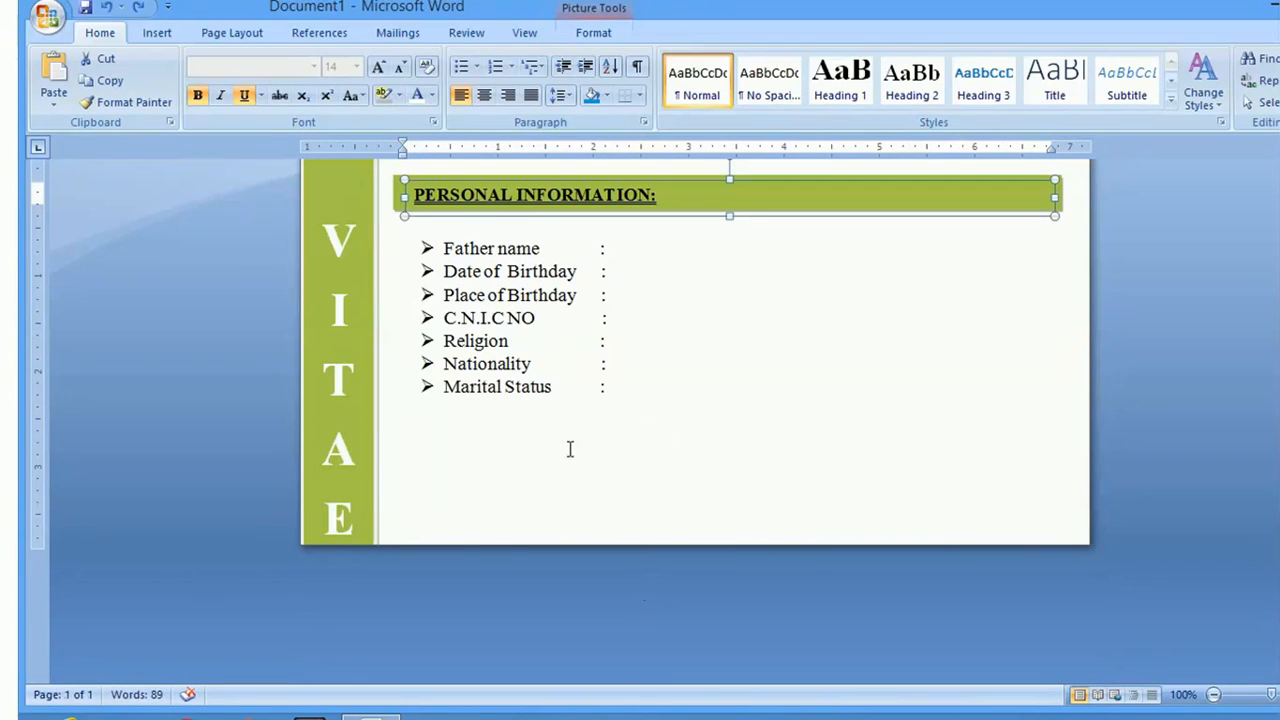
pyautogui.doubleClick(491, 461)
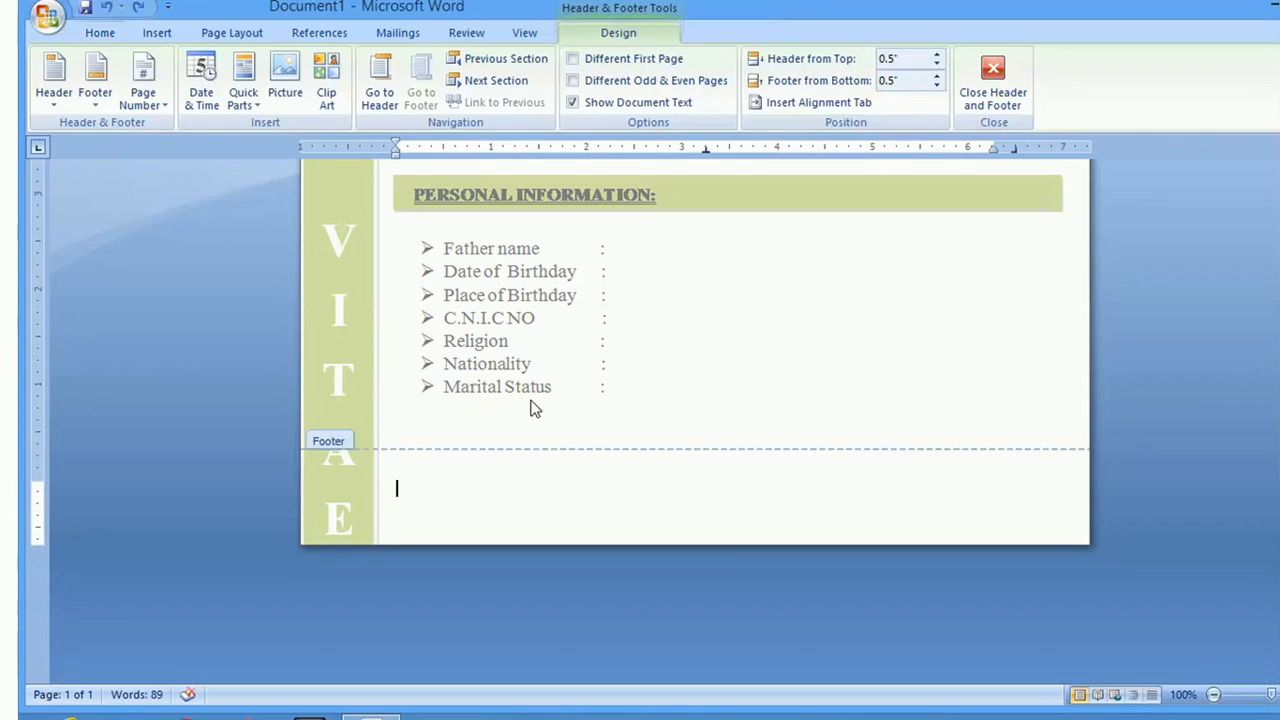
pyautogui.doubleClick(566, 410)
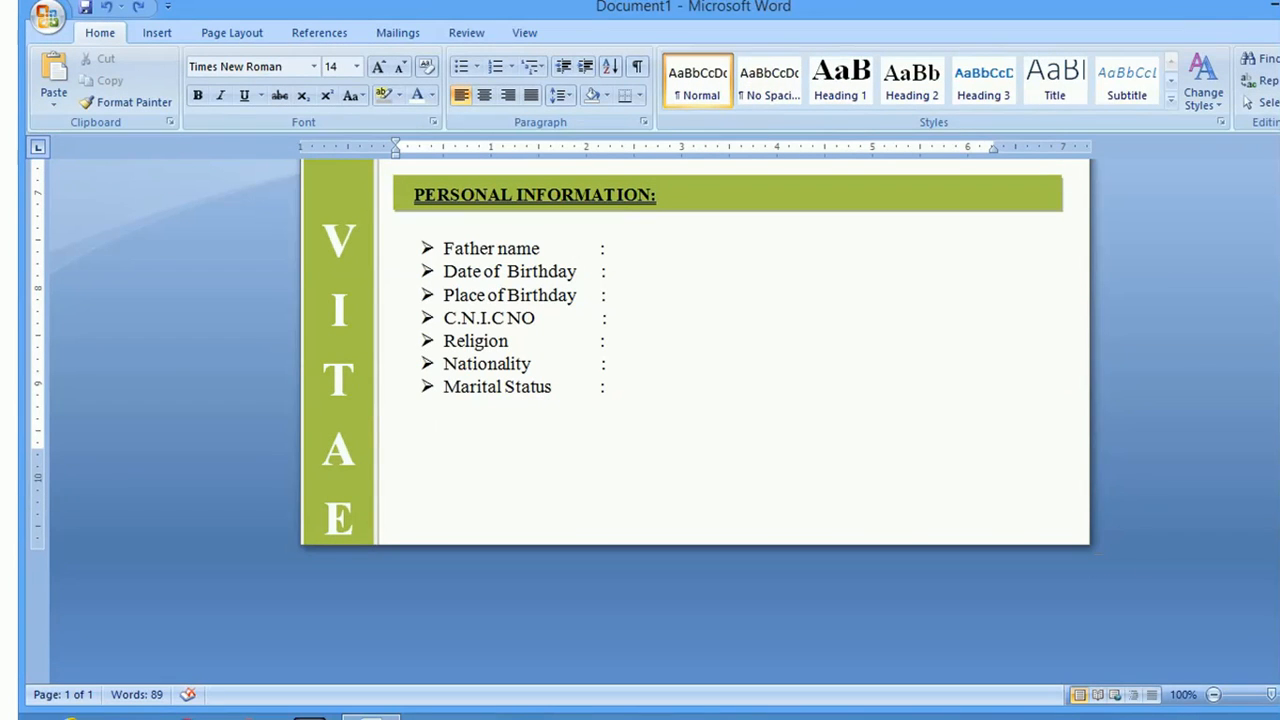
# Switch the paper size to B4 (JIS) from the Page Layout Size list
pyautogui.scroll(10, 695, 420)
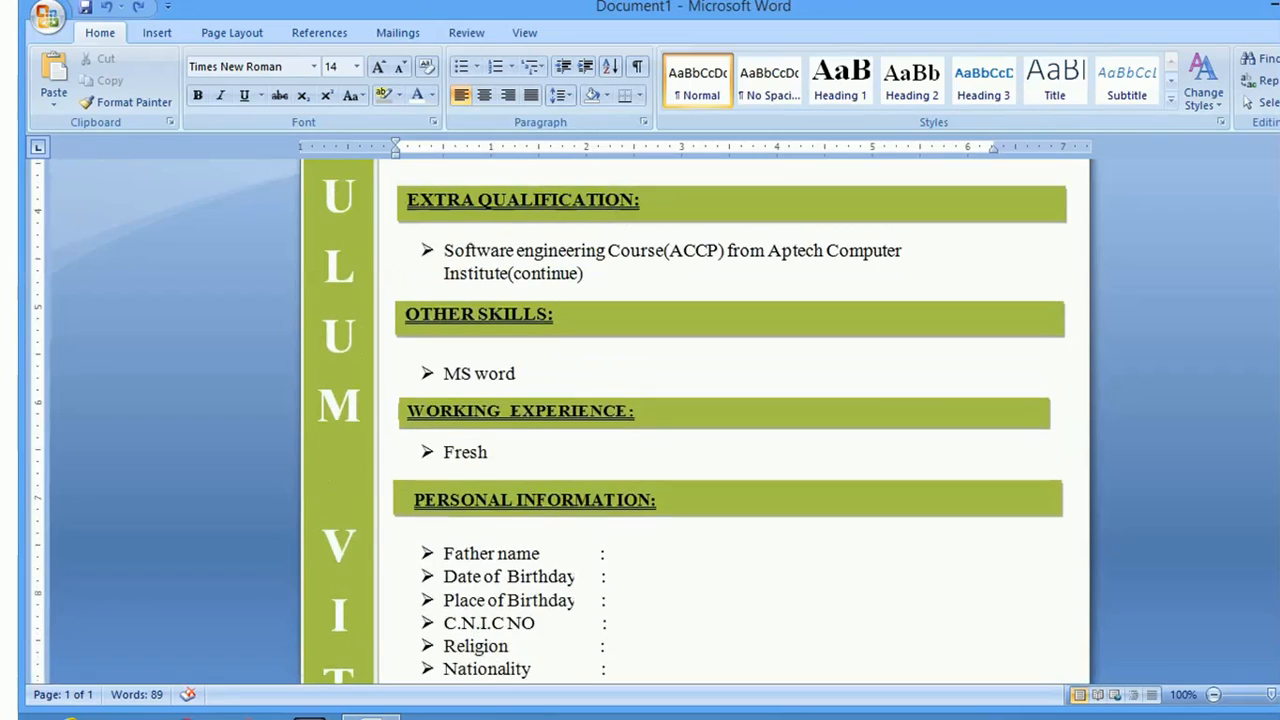
pyautogui.scroll(7, 695, 420)
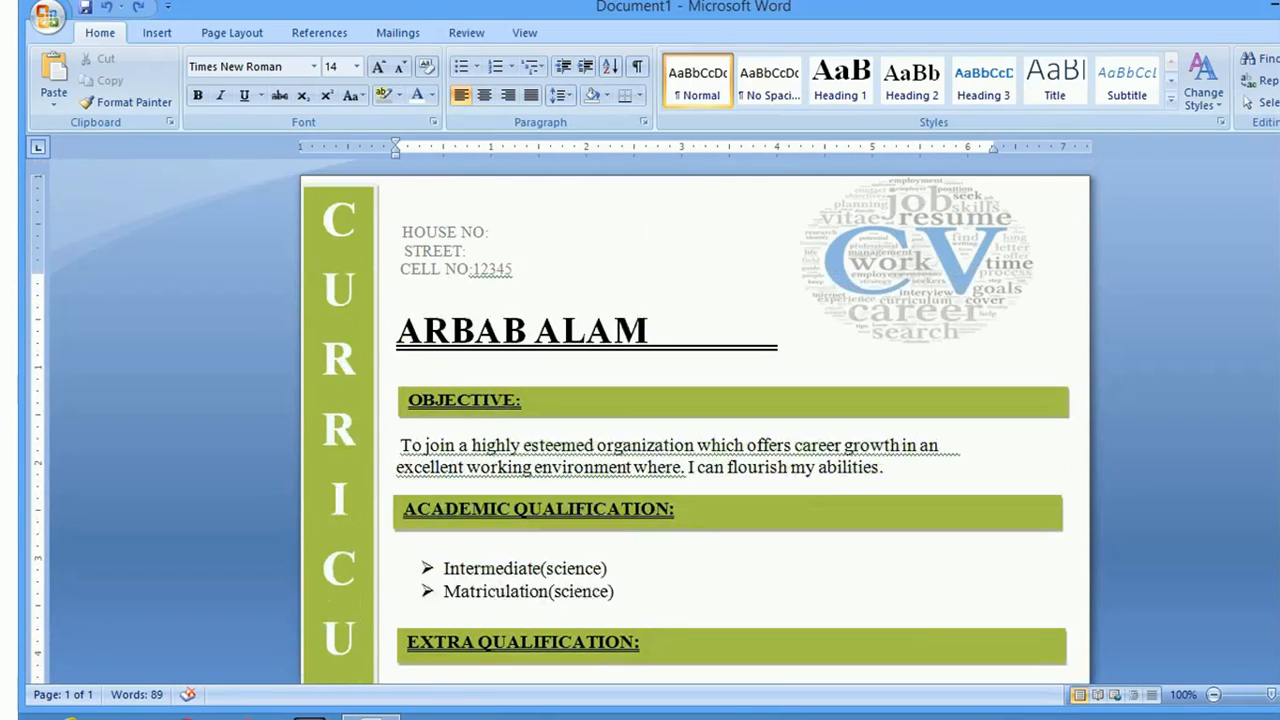
pyautogui.click(229, 40)
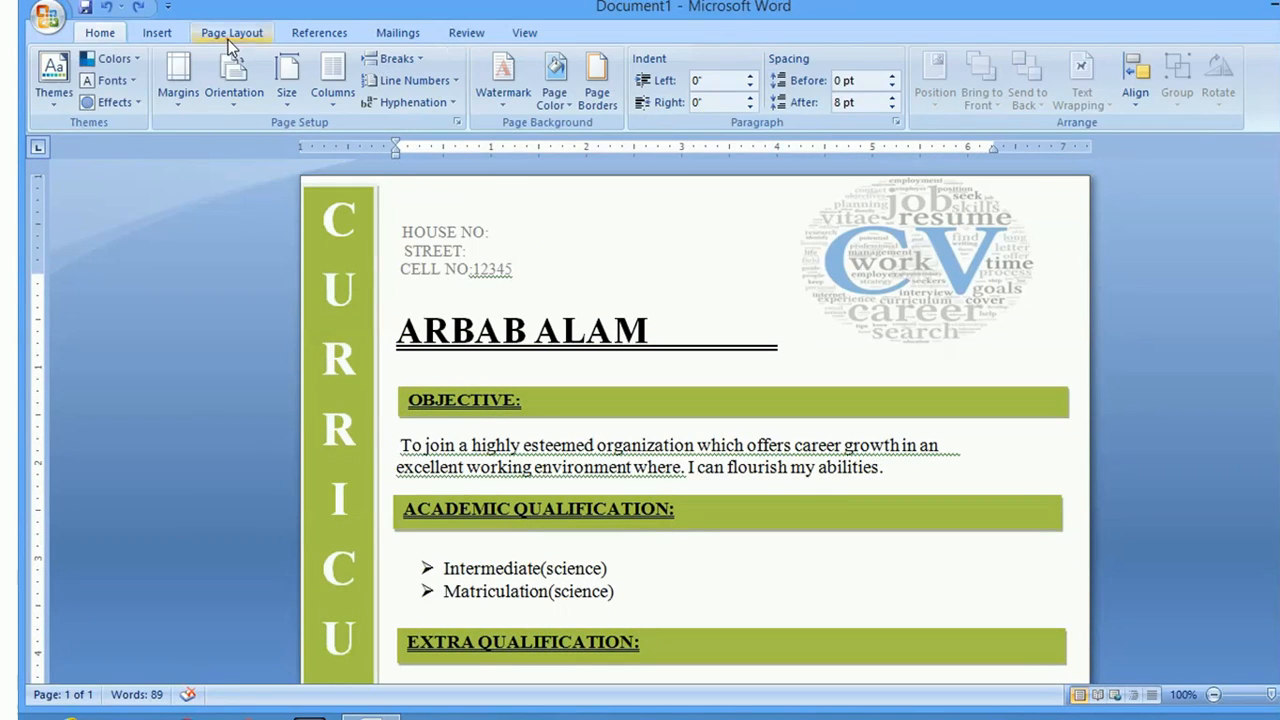
pyautogui.click(286, 103)
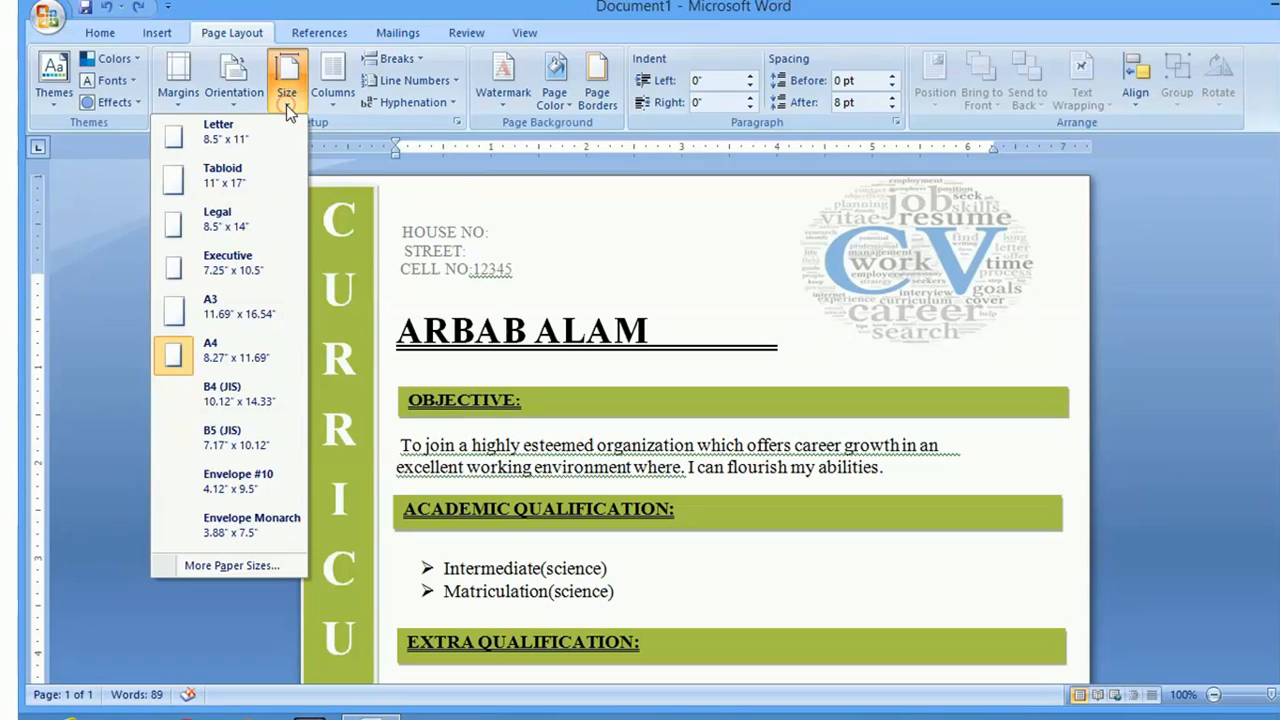
pyautogui.click(240, 400)
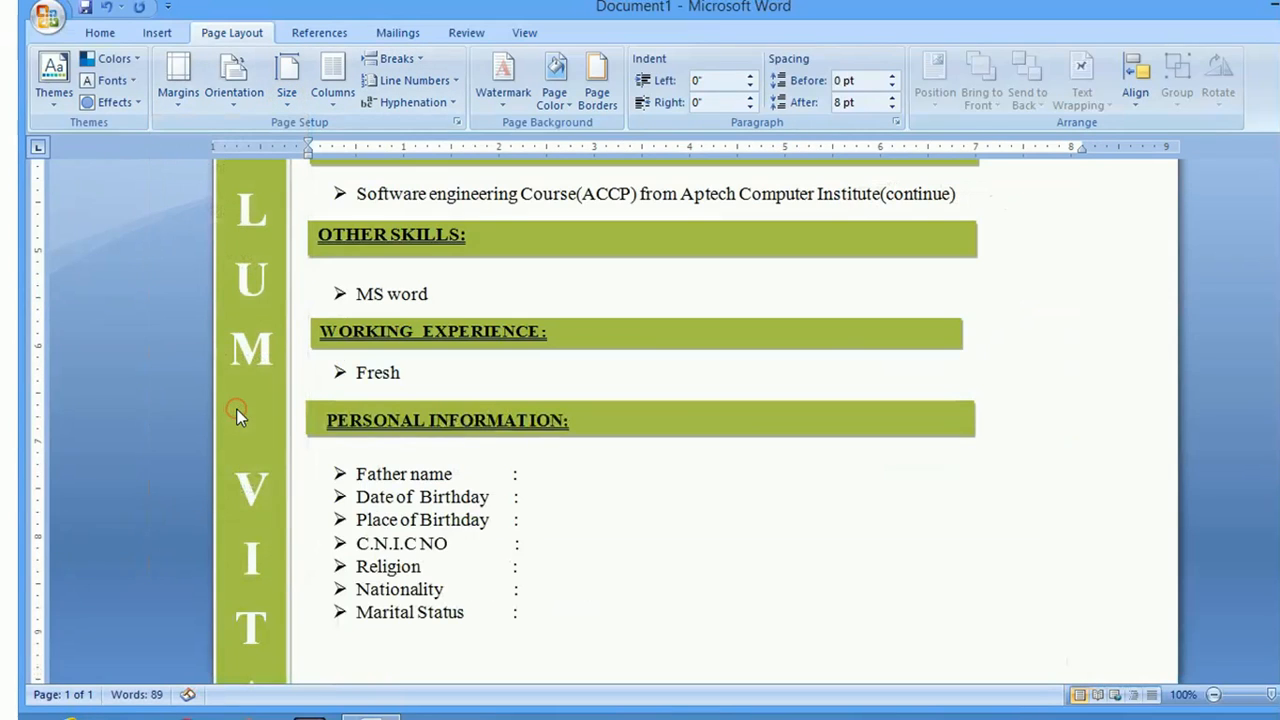
pyautogui.scroll(-6, 640, 420)
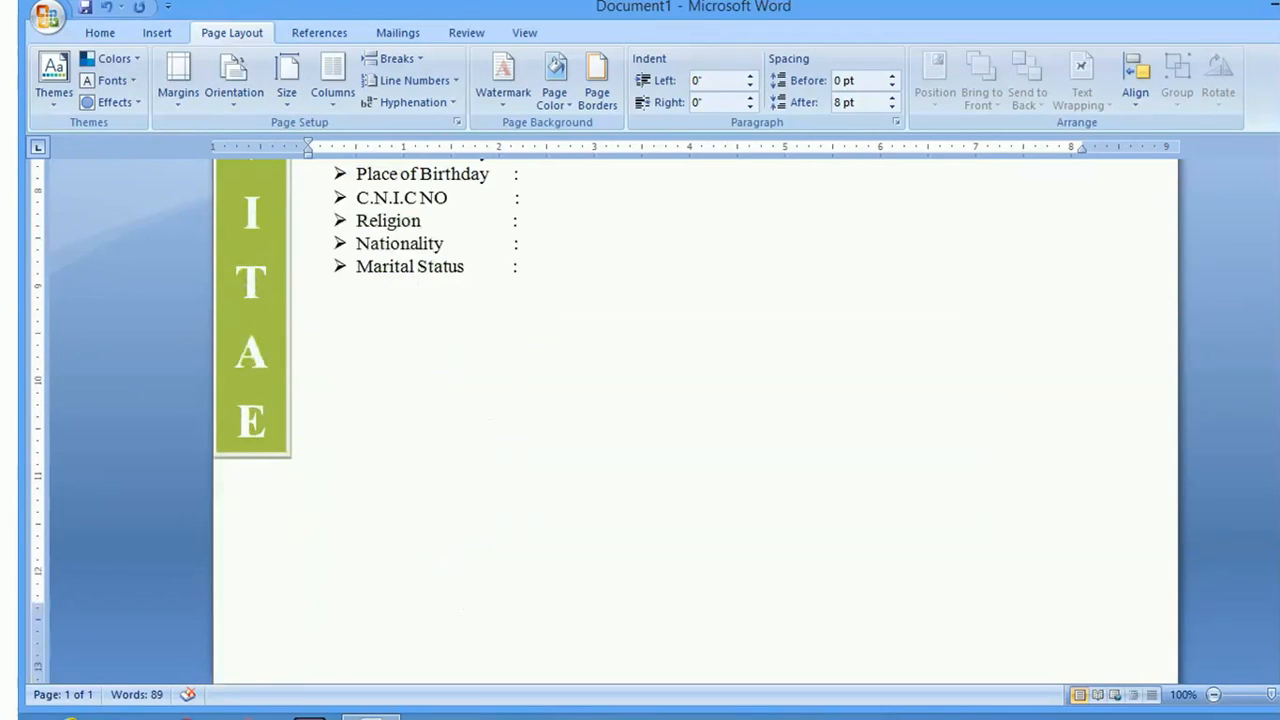
pyautogui.scroll(2, 640, 420)
pyautogui.scroll(3, 640, 420)
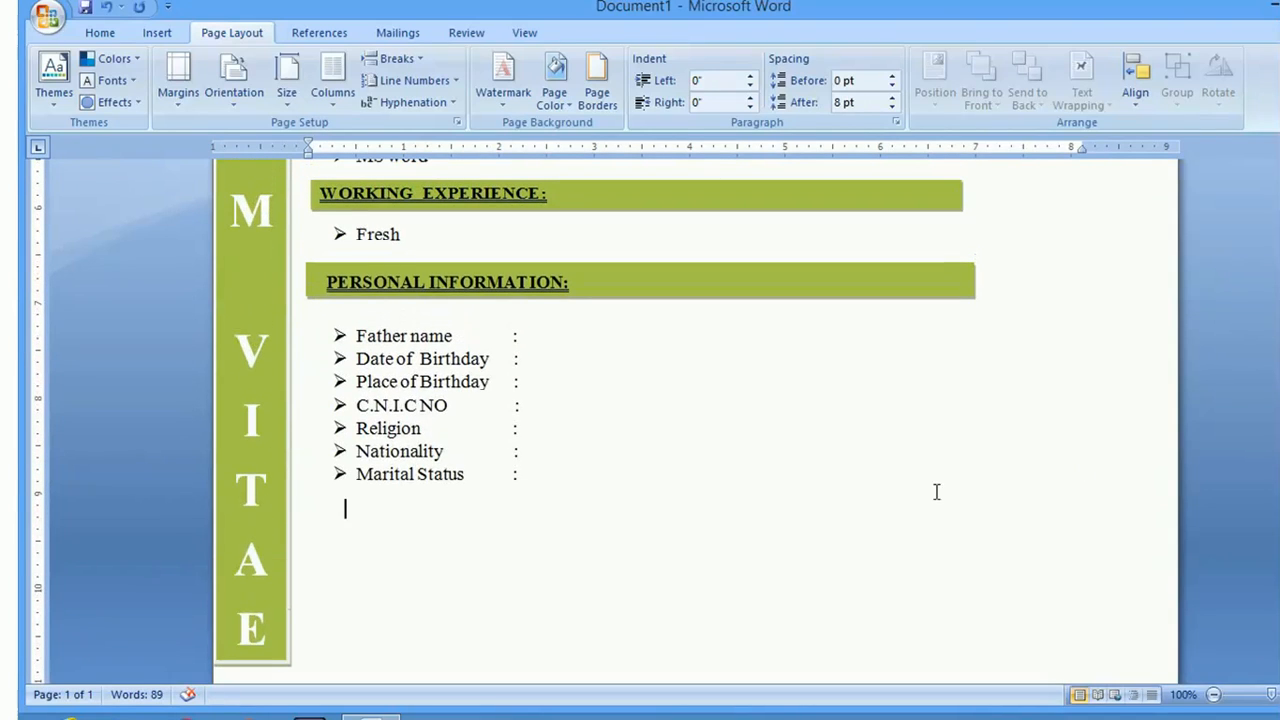
pyautogui.click(604, 279)
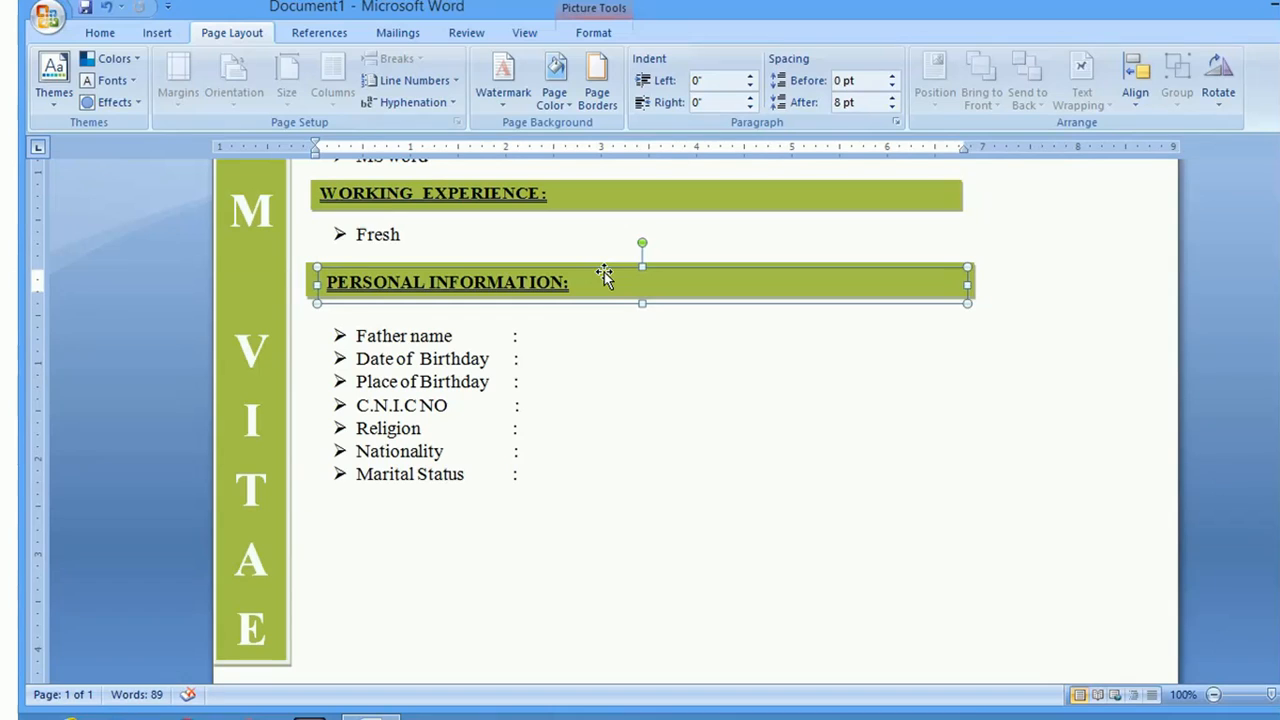
# Copy the PERSONAL INFORMATION bar below Marital Status and select the copy
pyautogui.click(604, 272)
pyautogui.moveTo(604, 272); pyautogui.dragTo(514, 540)
pyautogui.press('Left')
pyautogui.press('Left')
pyautogui.press('Left')
pyautogui.press('Left')
pyautogui.press('Left')
pyautogui.press('Left')
pyautogui.press('Left')
pyautogui.press('Left')
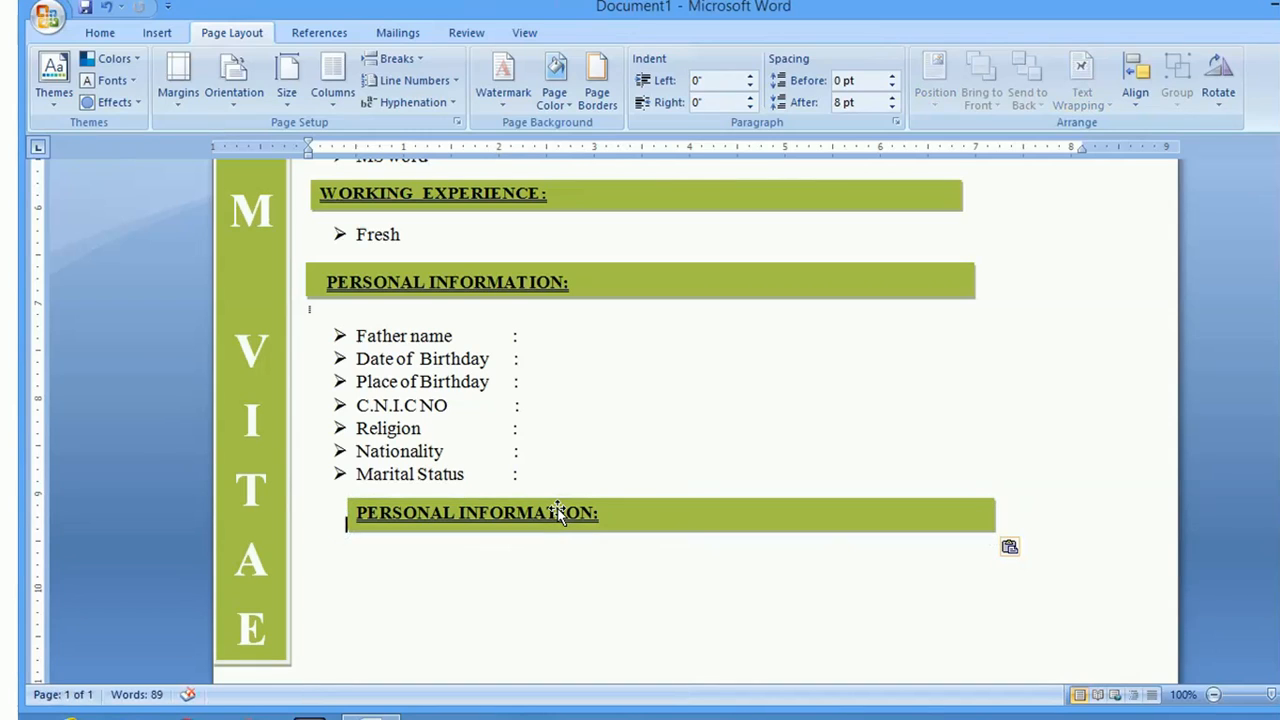
pyautogui.click(648, 517)
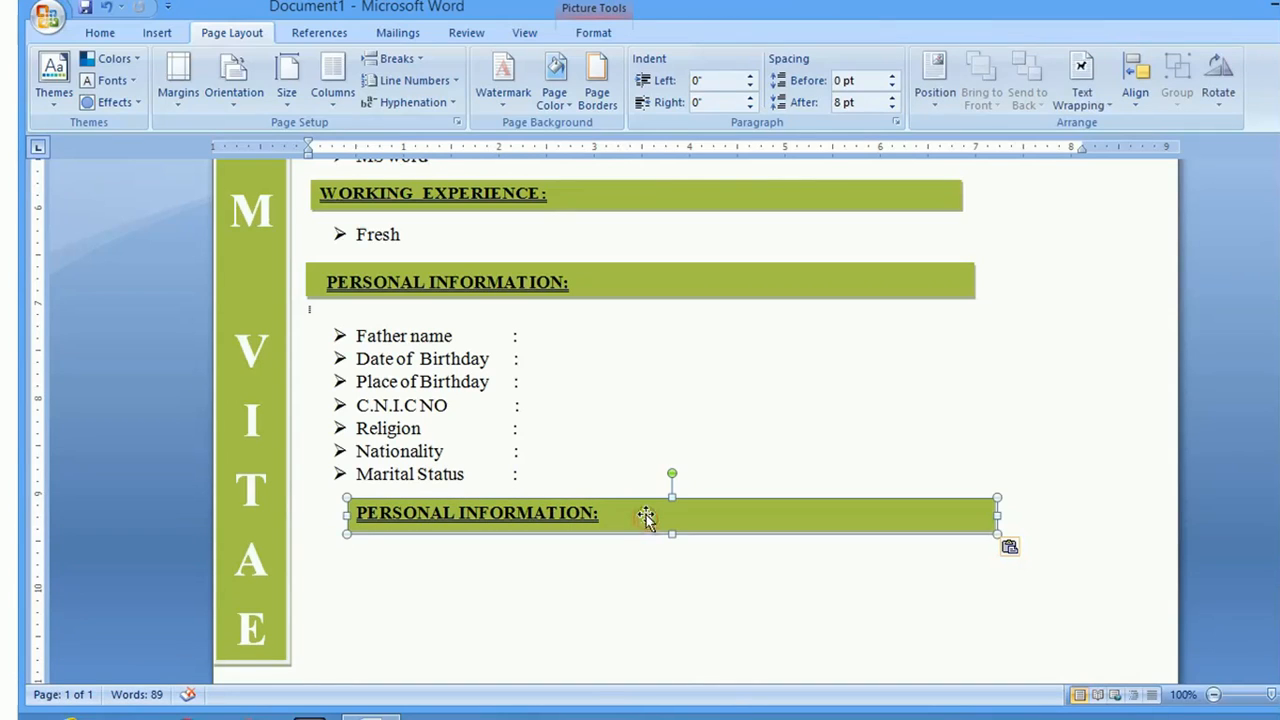
pyautogui.press('Left')
pyautogui.press('Left')
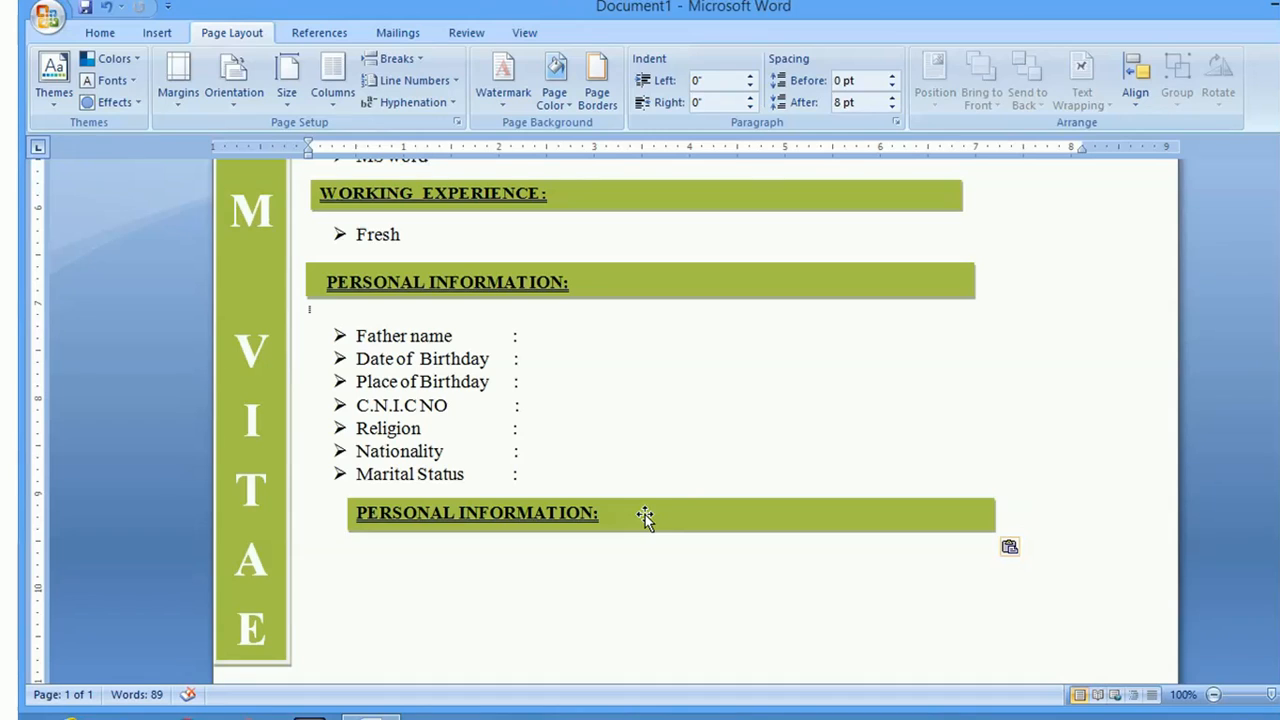
pyautogui.click(645, 516)
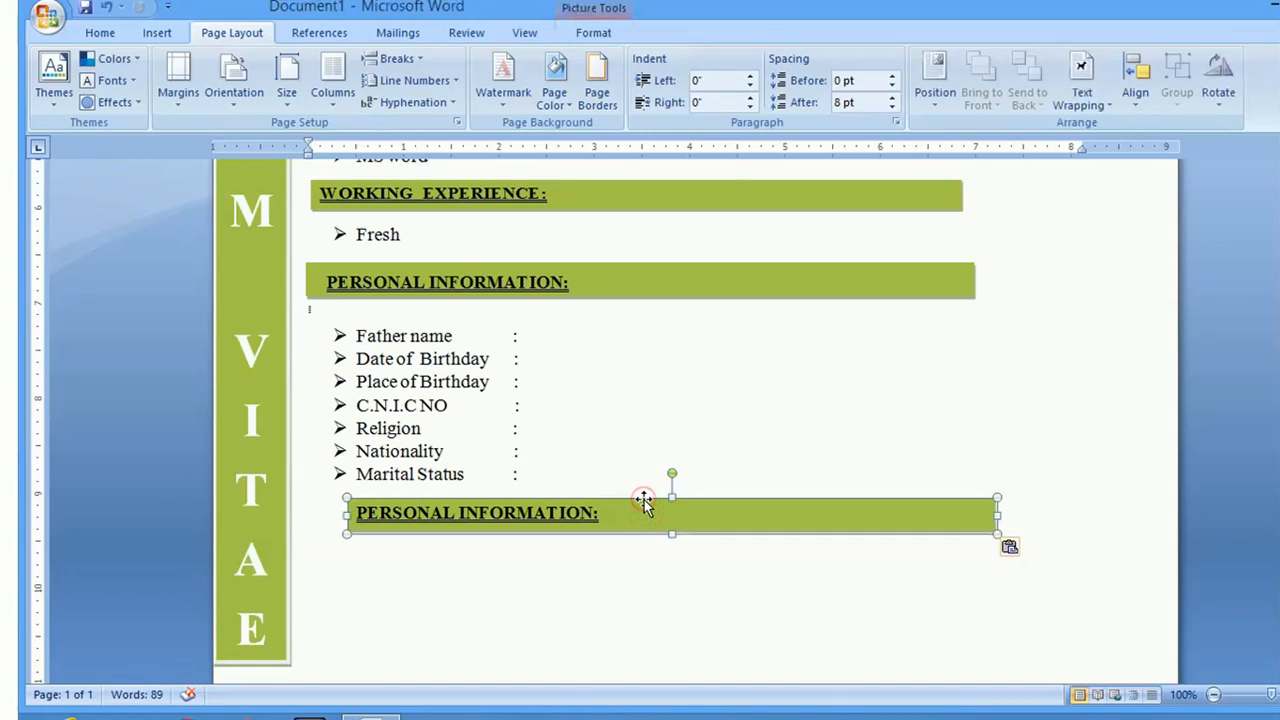
pyautogui.press('Left')
pyautogui.click(645, 503)
# Stretch the duplicated bar wider and shift it slightly left
pyautogui.moveTo(343, 514); pyautogui.dragTo(326, 517)
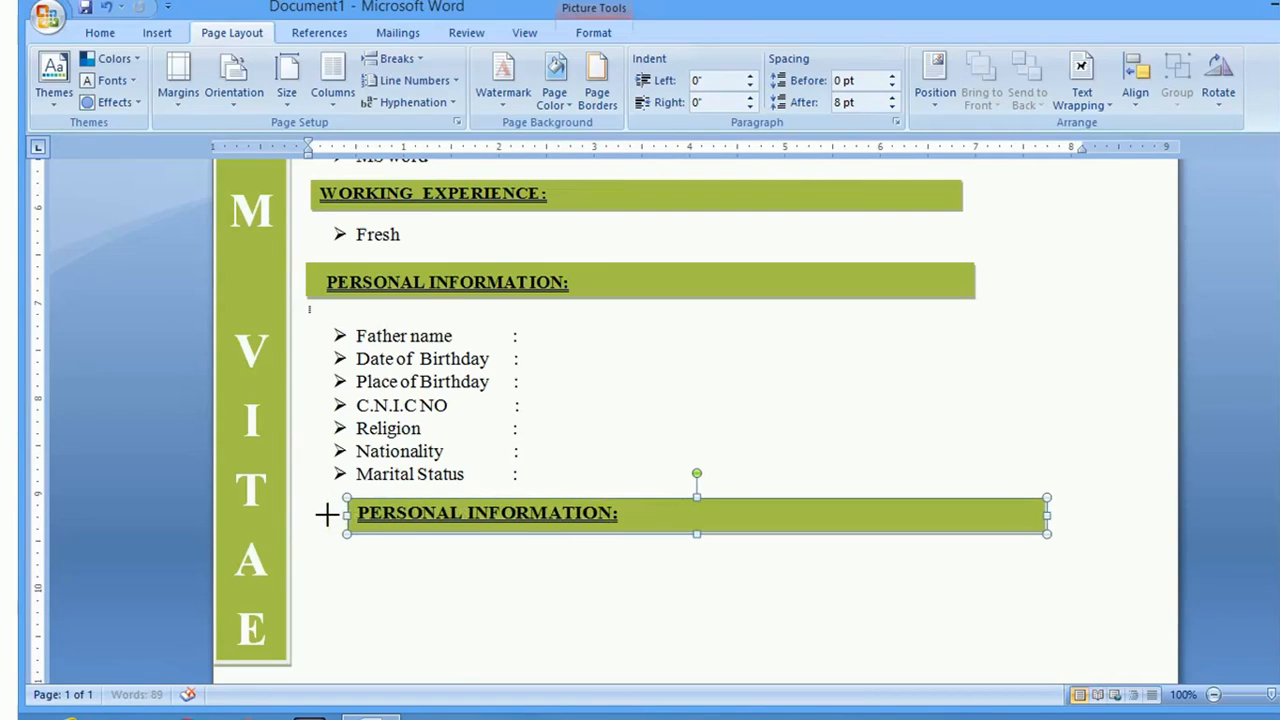
pyautogui.moveTo(420, 503); pyautogui.dragTo(367, 511)
pyautogui.click(598, 33)
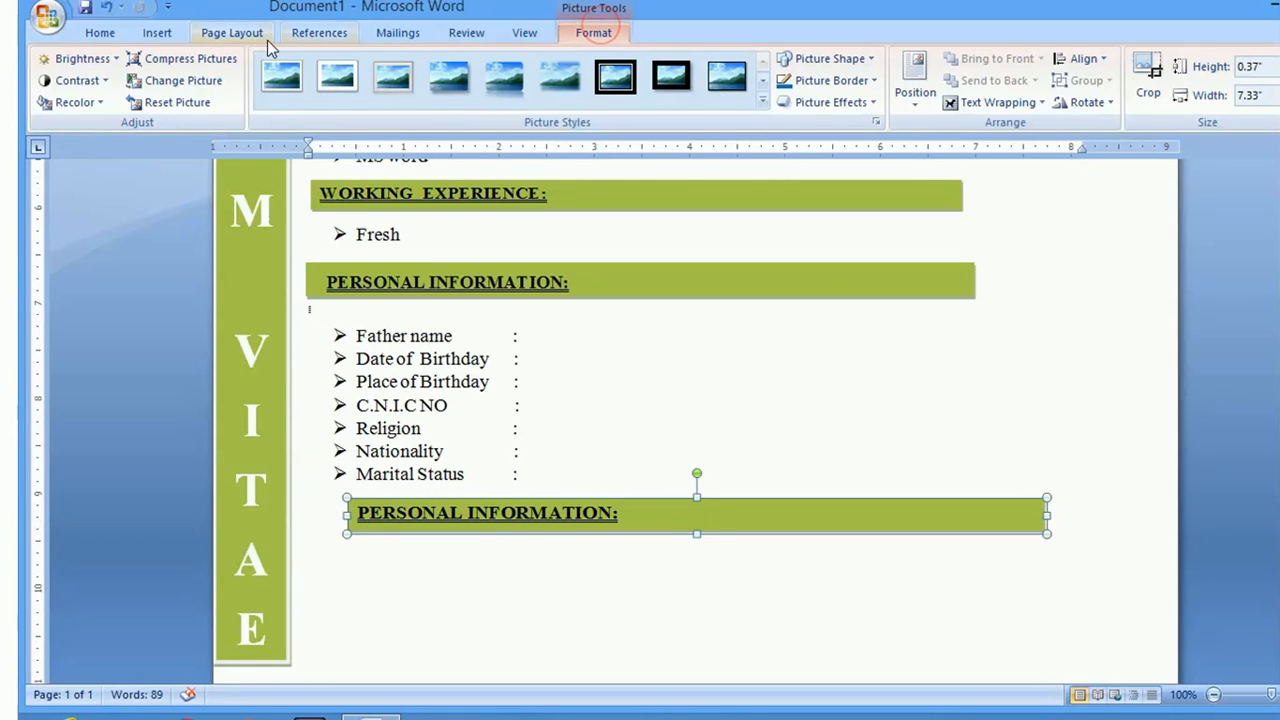
pyautogui.click(158, 35)
pyautogui.click(100, 36)
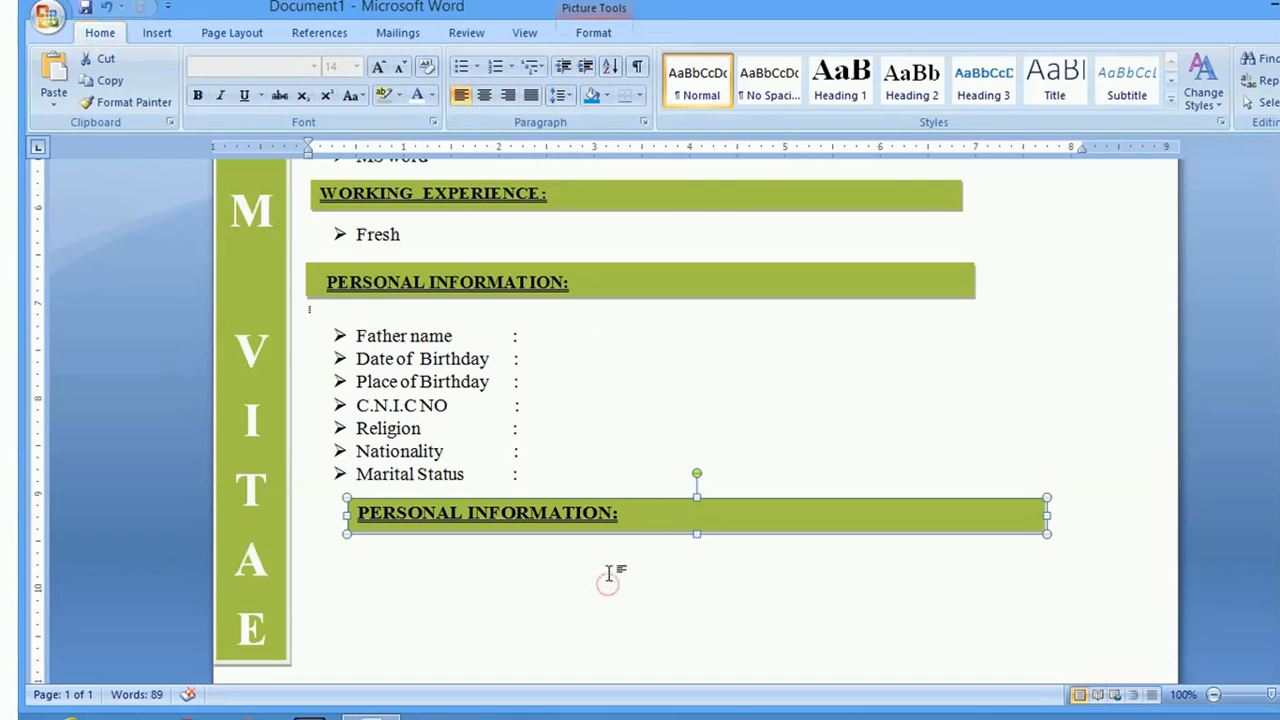
# Push the lower bar down a line so it aligns with the left margin
pyautogui.click(457, 573)
pyautogui.click(349, 579)
pyautogui.press('Return')
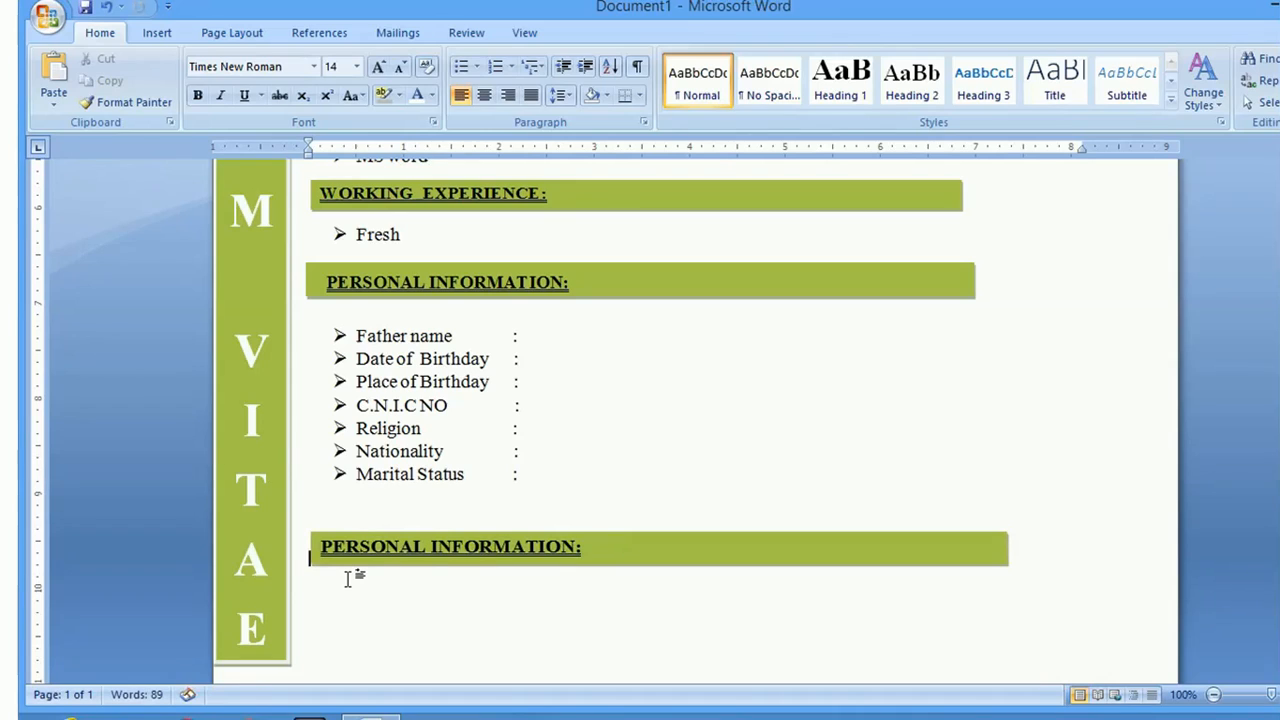
pyautogui.click(424, 561)
pyautogui.click(397, 599)
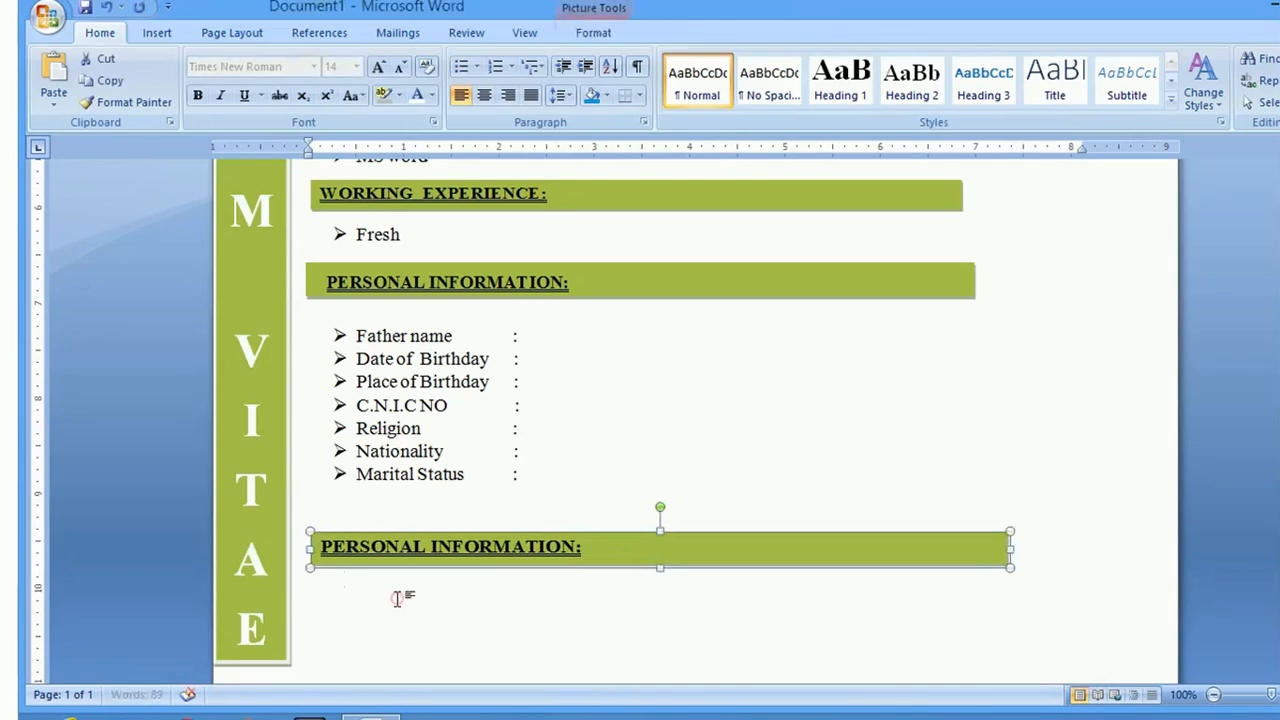
pyautogui.click(468, 609)
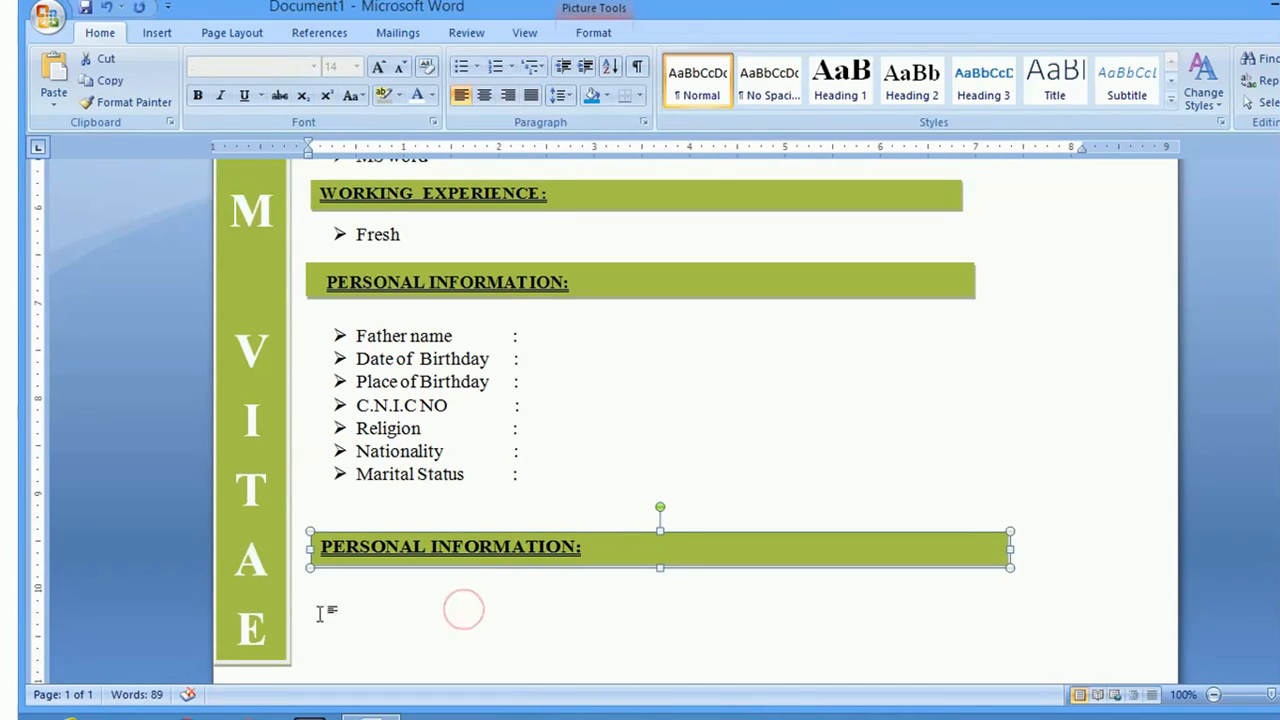
pyautogui.click(320, 612)
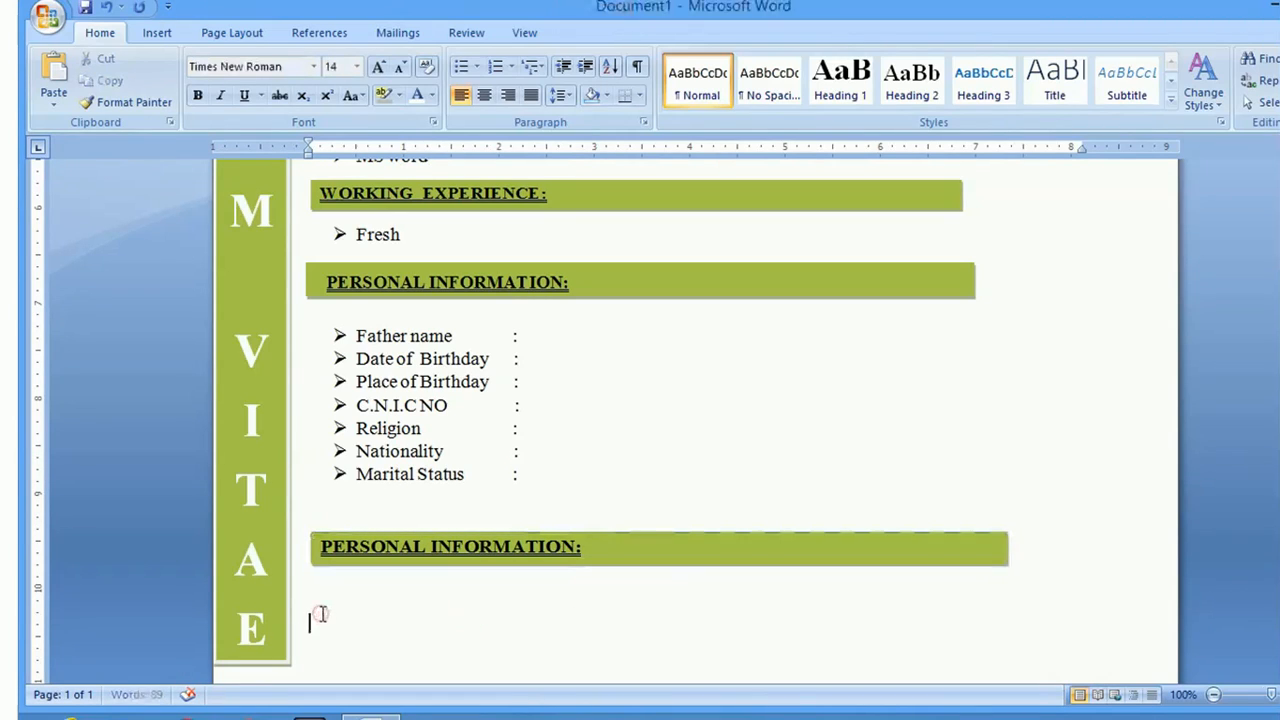
# Check the lower bar's formatting and shortcut menu, then select the upper bar
pyautogui.click(580, 550)
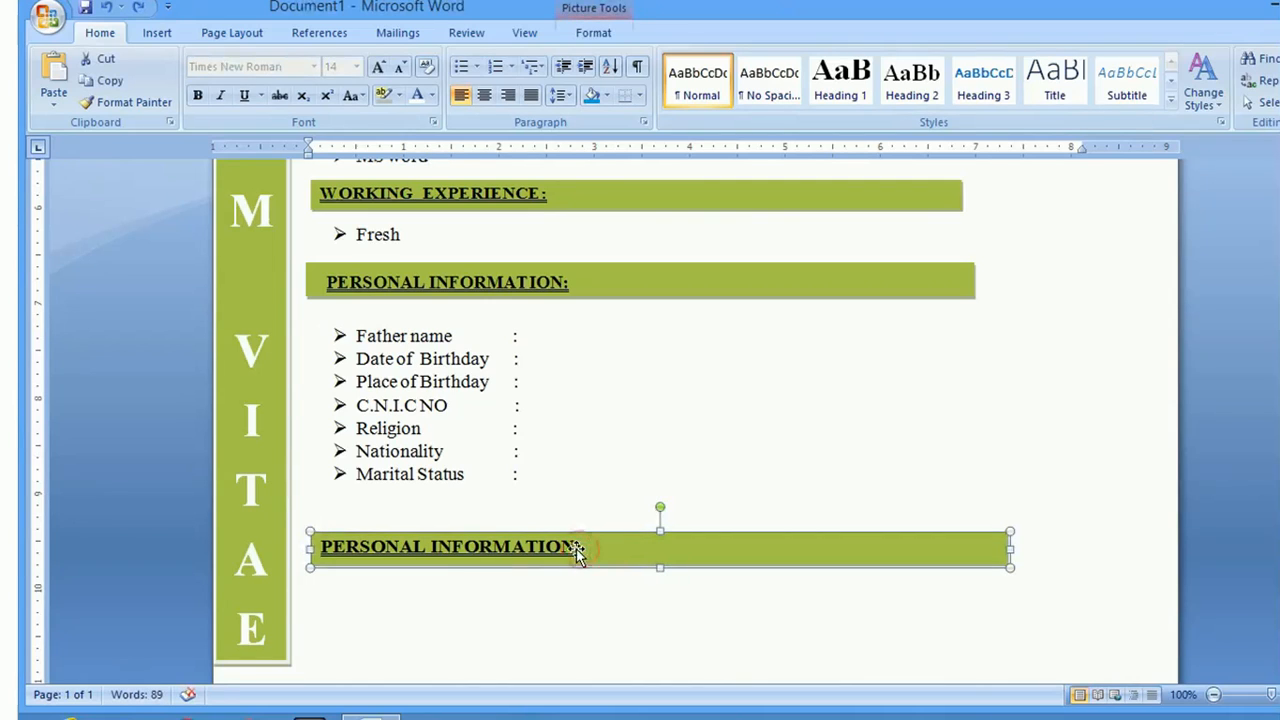
pyautogui.doubleClick(570, 548)
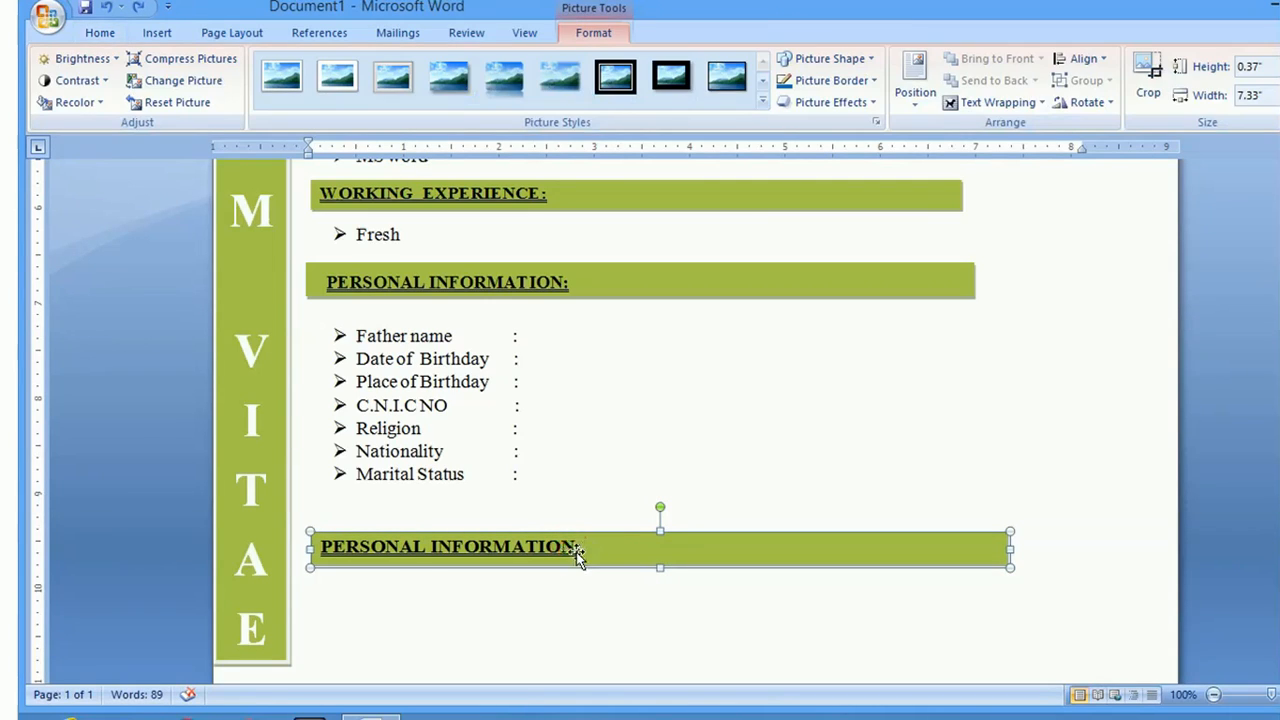
pyautogui.rightClick(568, 552)
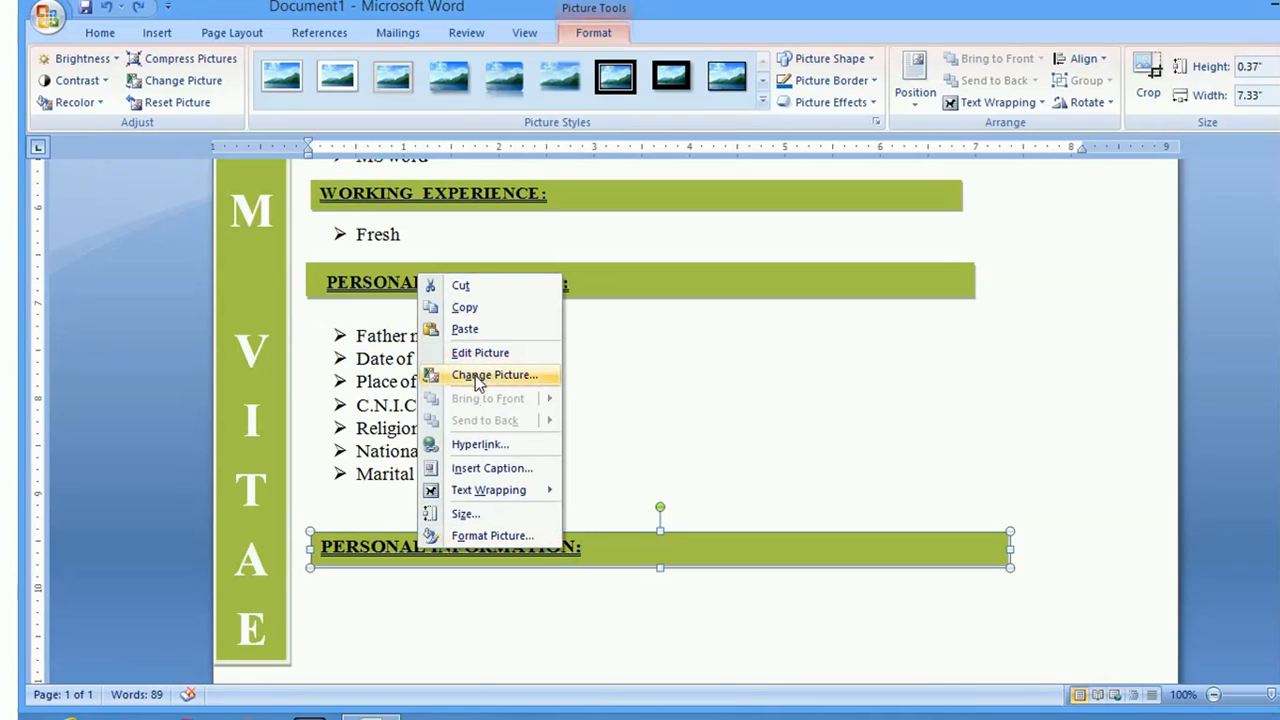
pyautogui.click(608, 551)
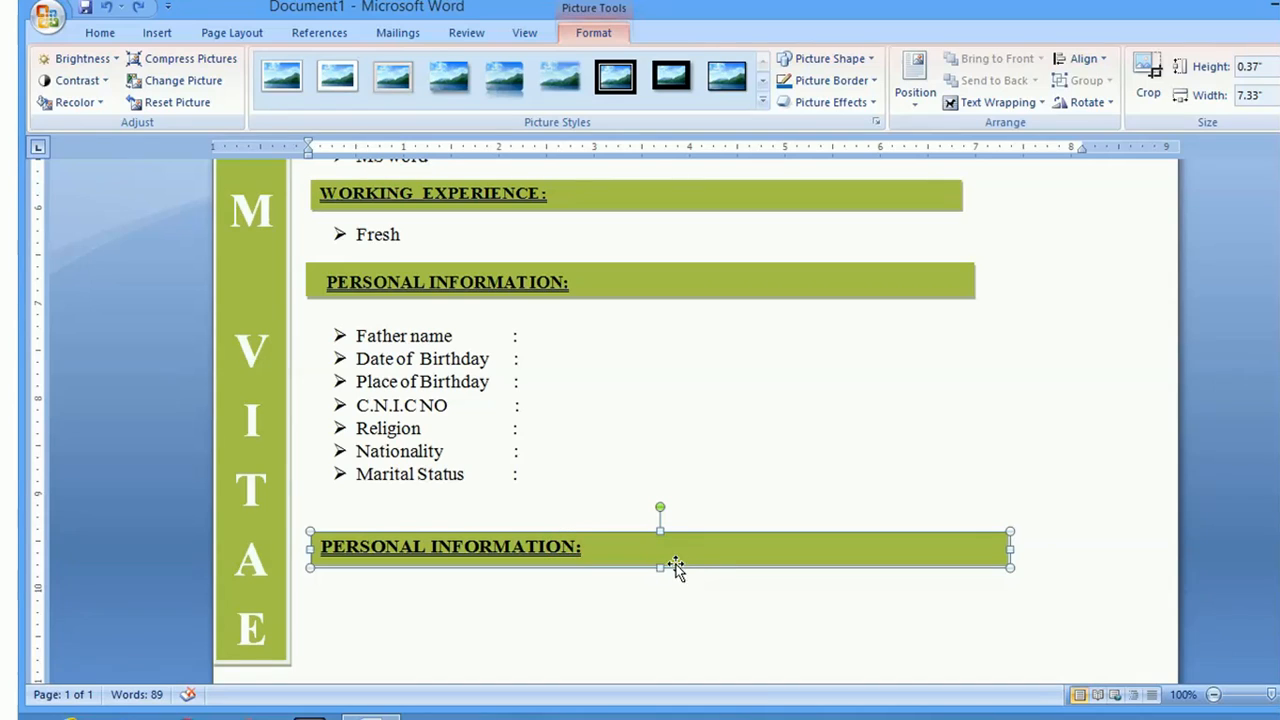
pyautogui.click(600, 280)
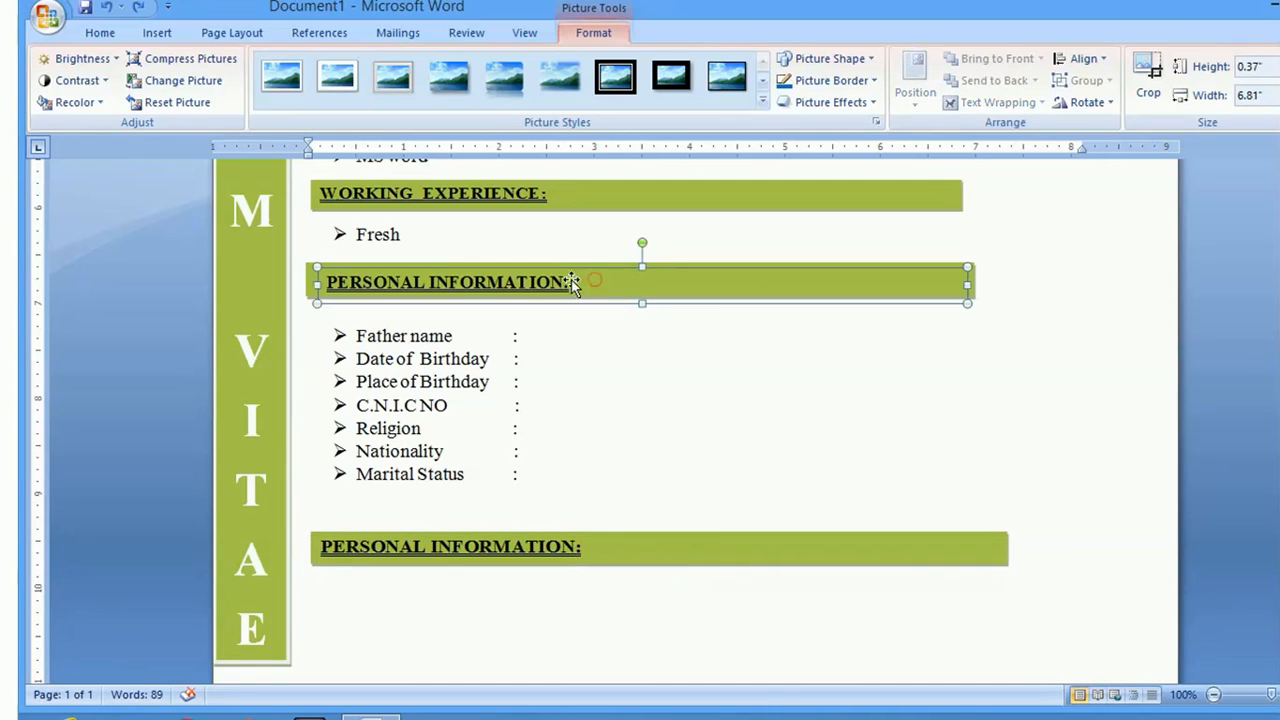
pyautogui.click(559, 283)
# Try moving the PERSONAL INFORMATION heading and deleting the empty green box, then undo it
pyautogui.moveTo(791, 271); pyautogui.dragTo(810, 343)
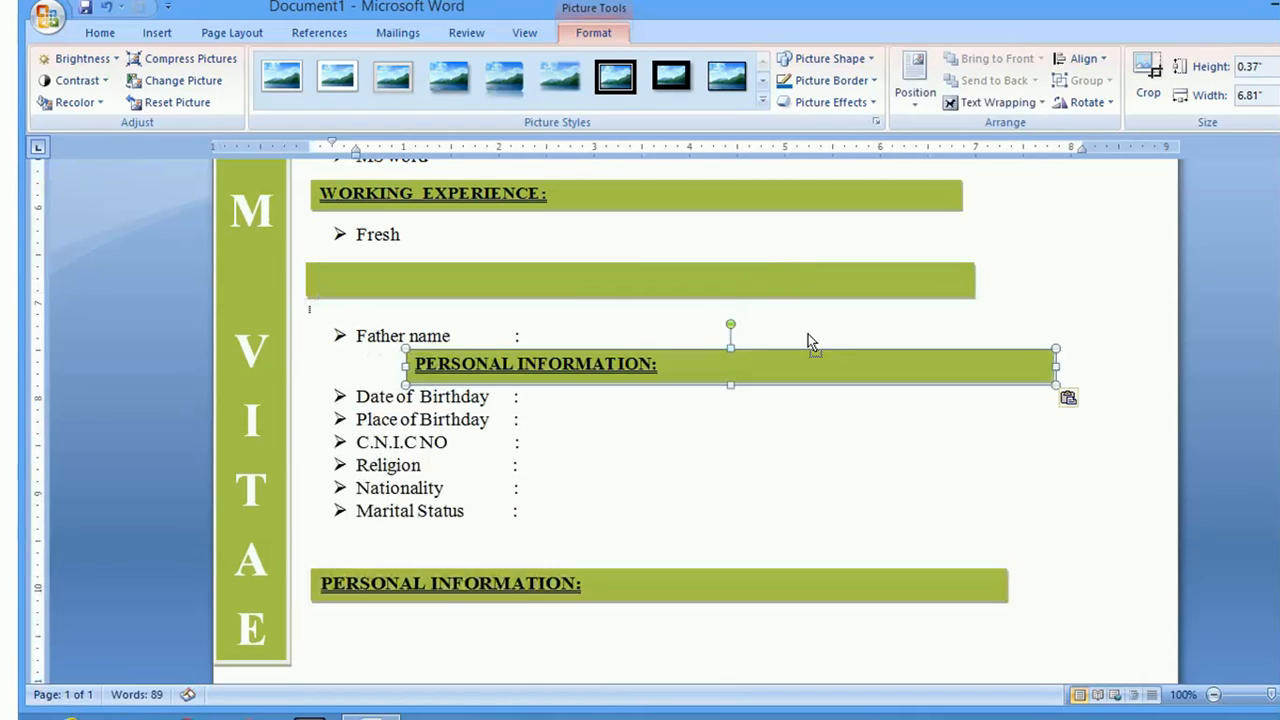
pyautogui.click(632, 273)
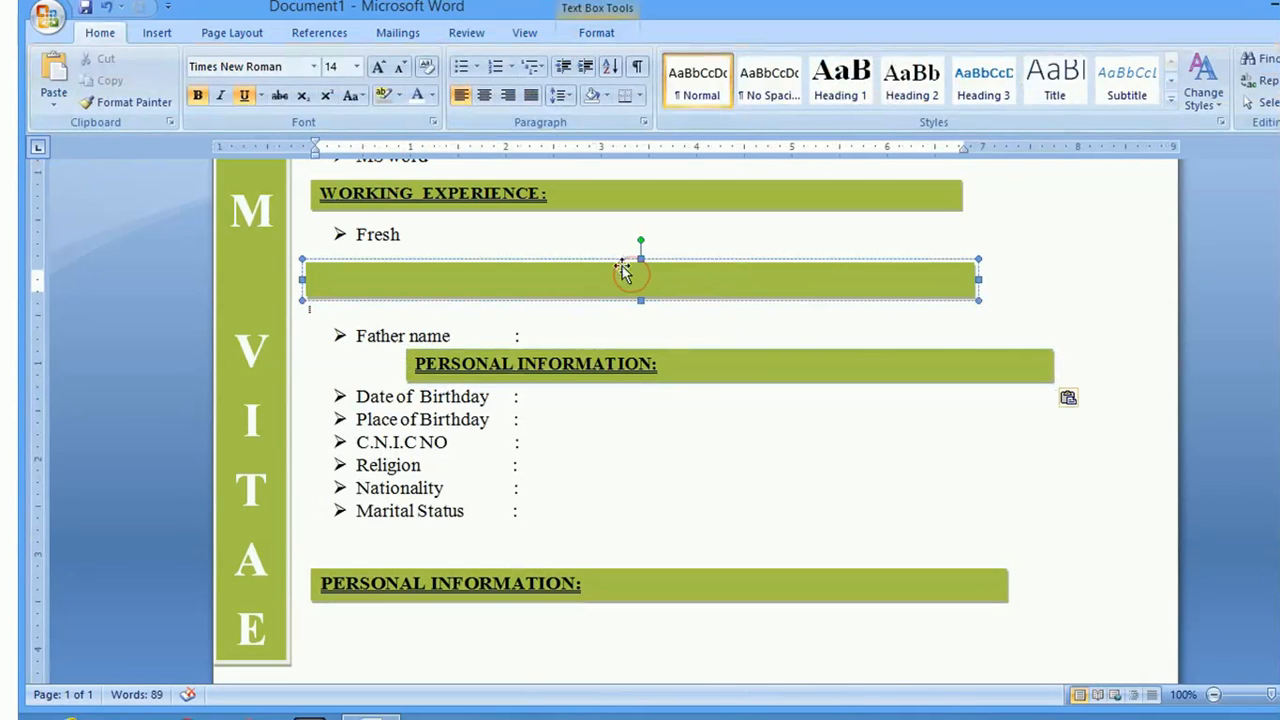
pyautogui.click(607, 262)
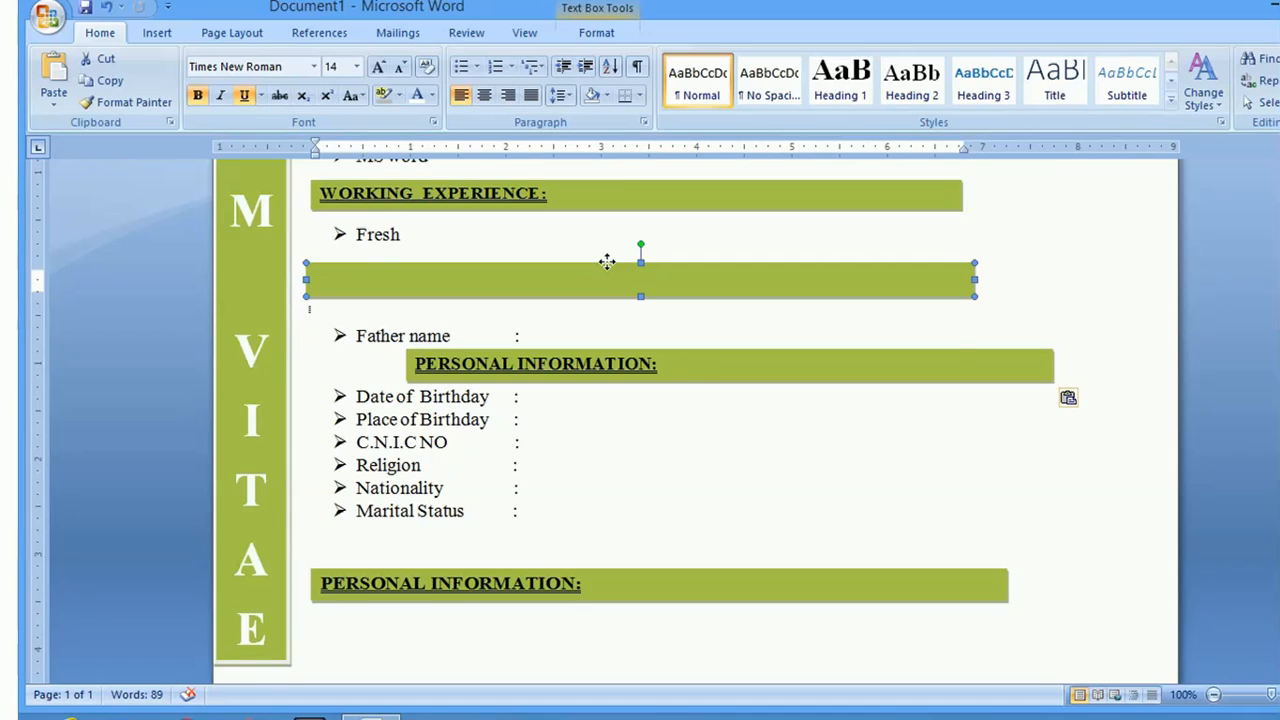
pyautogui.press('Delete')
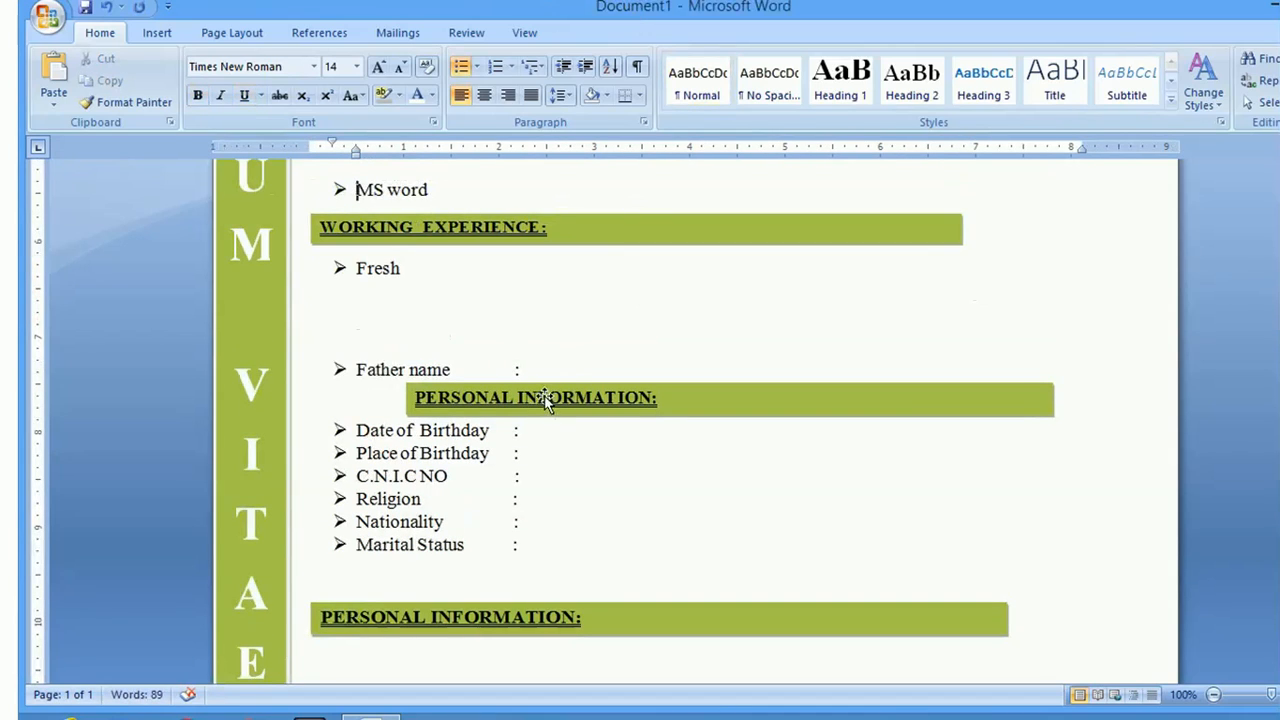
pyautogui.click(515, 402)
pyautogui.moveTo(515, 402); pyautogui.dragTo(374, 408)
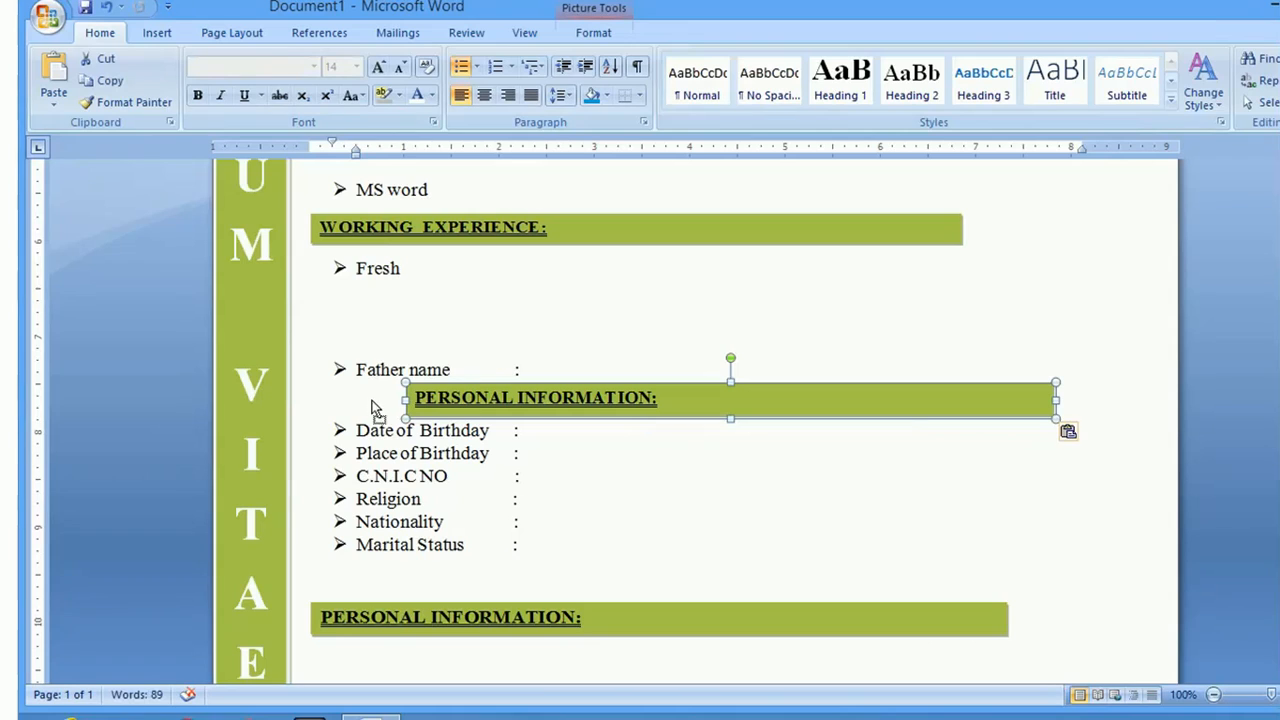
pyautogui.hotkey('ctrl', 'z')
pyautogui.hotkey('ctrl', 'z')
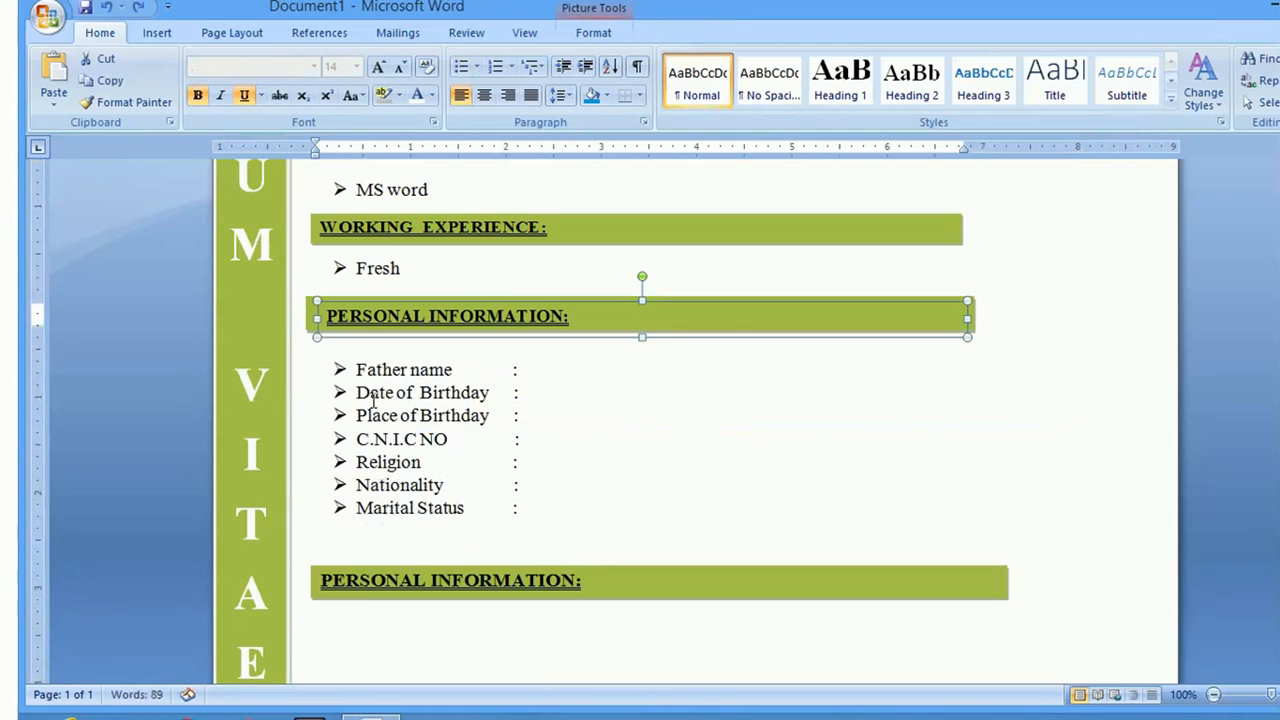
# Delete the duplicated lower PERSONAL INFORMATION bar
pyautogui.click(580, 597)
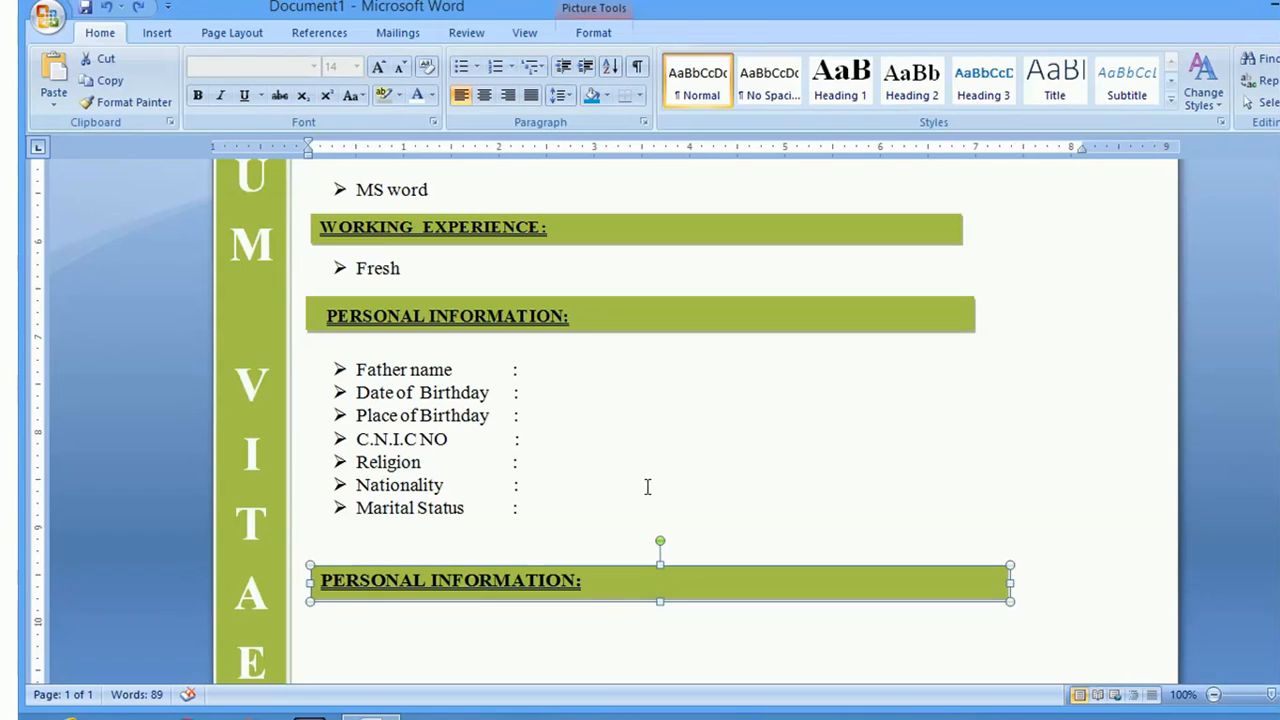
pyautogui.click(582, 580)
pyautogui.moveTo(660, 601); pyautogui.dragTo(660, 621)
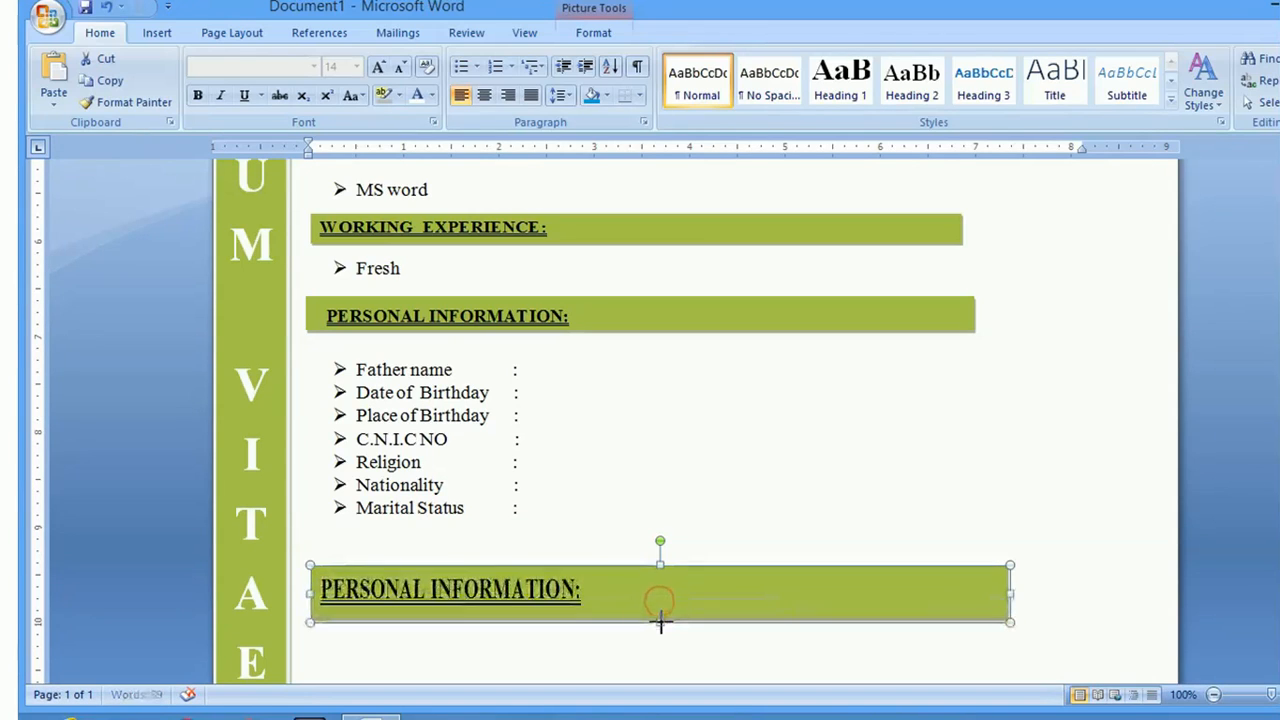
pyautogui.doubleClick(560, 592)
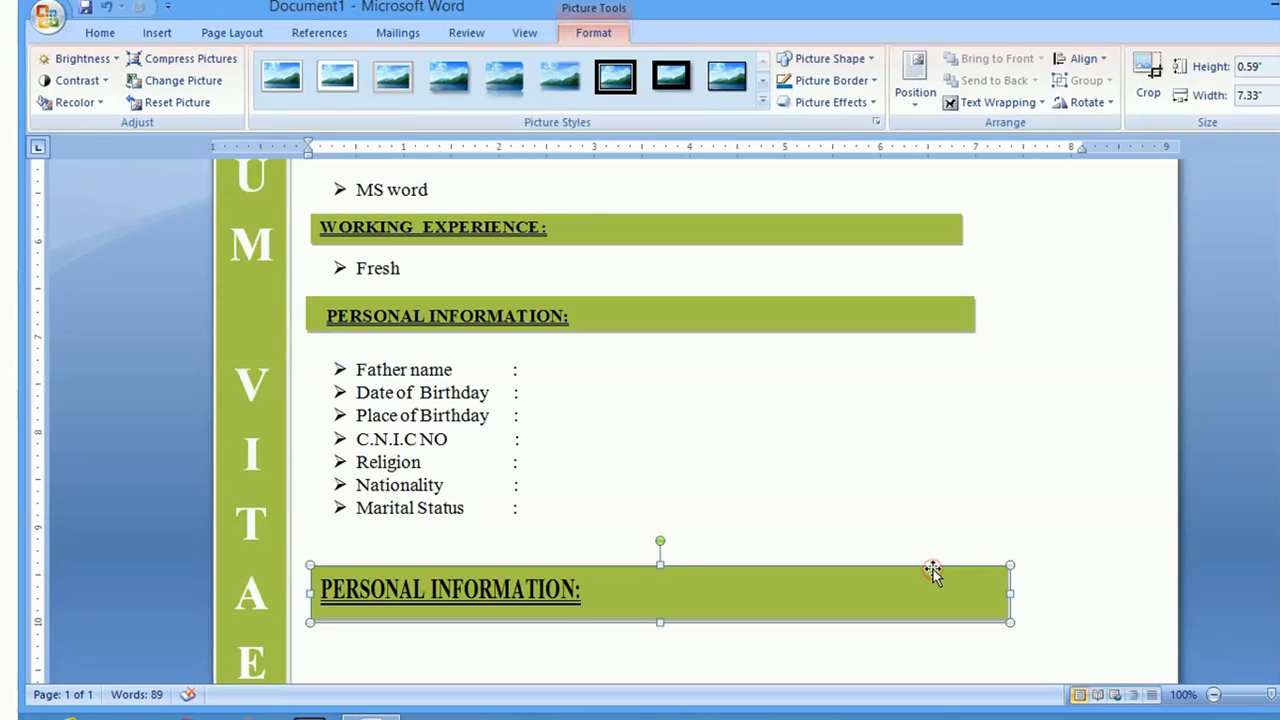
pyautogui.press('Delete')
# Drag the PERSONAL INFORMATION heading picture from the top bar to below the Marital Status line
pyautogui.click(827, 315)
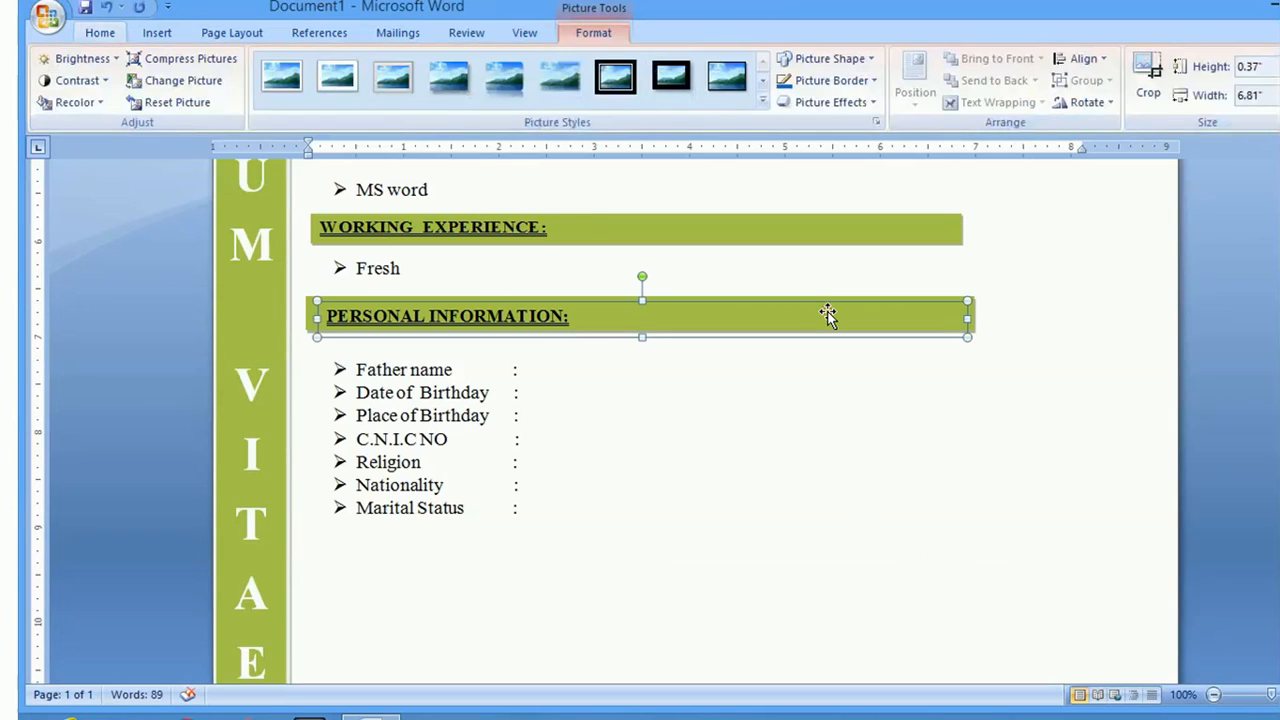
pyautogui.moveTo(795, 303); pyautogui.dragTo(769, 590)
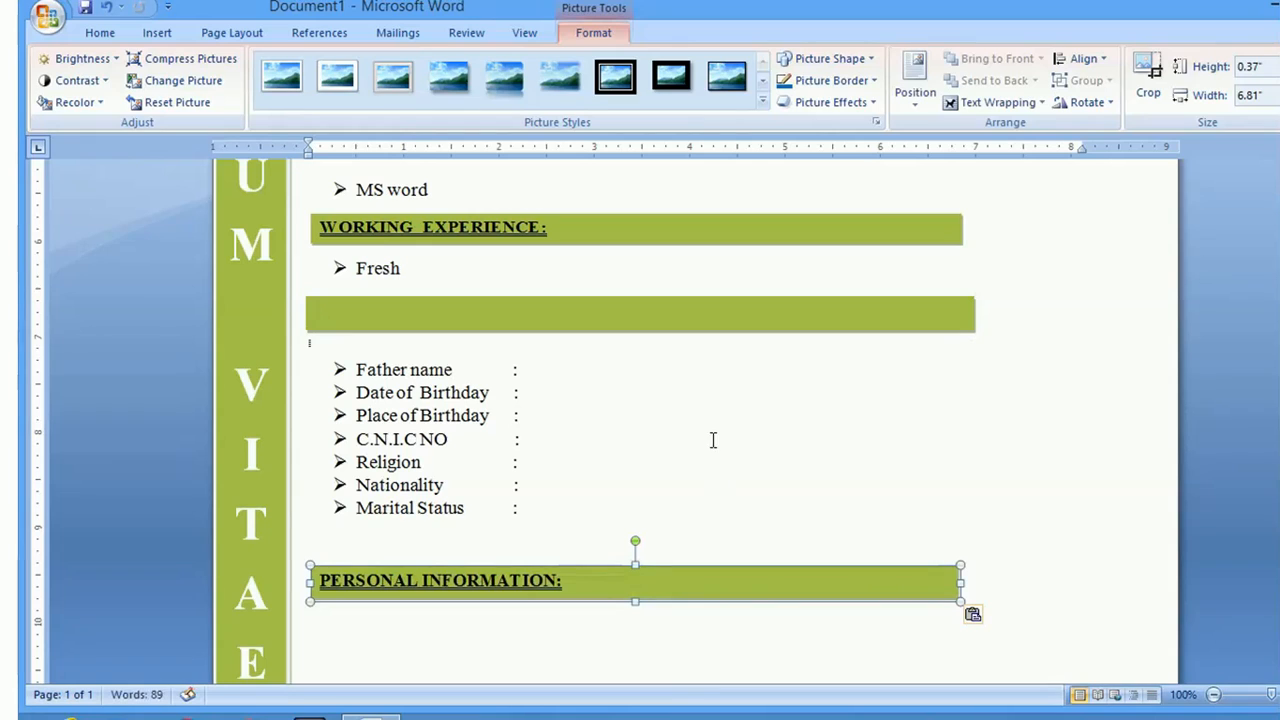
pyautogui.click(593, 308)
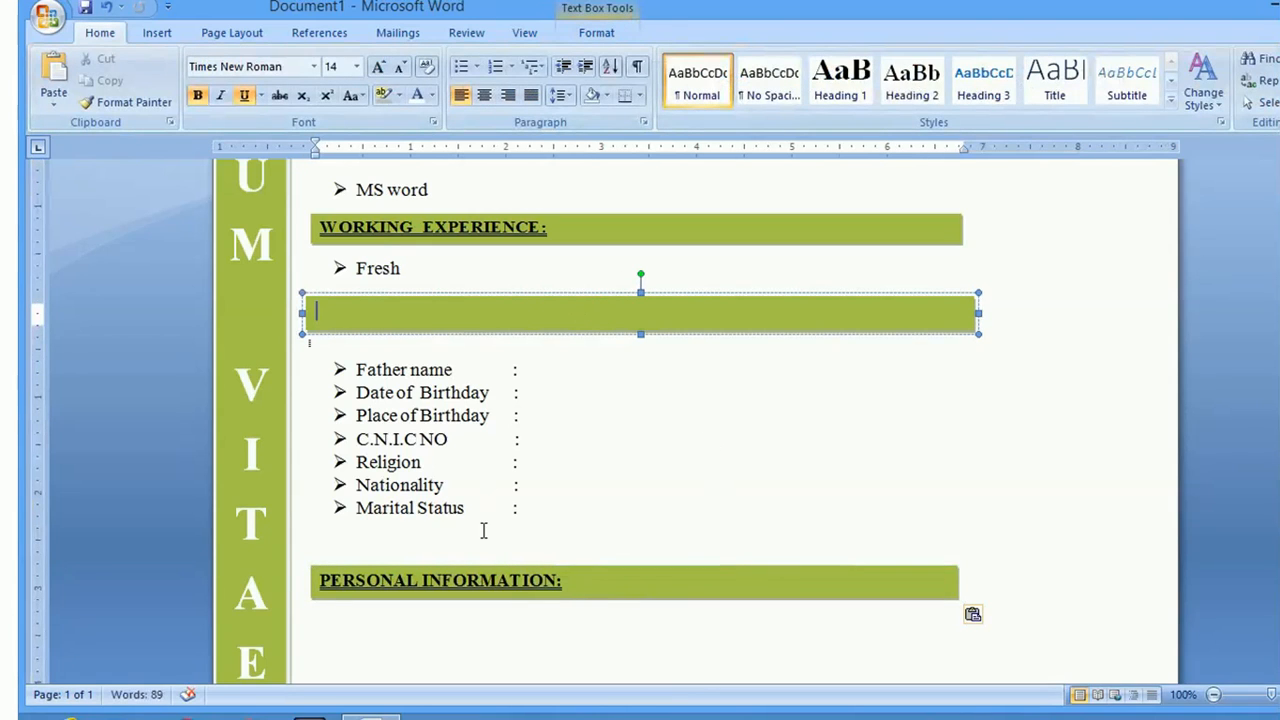
pyautogui.click(563, 588)
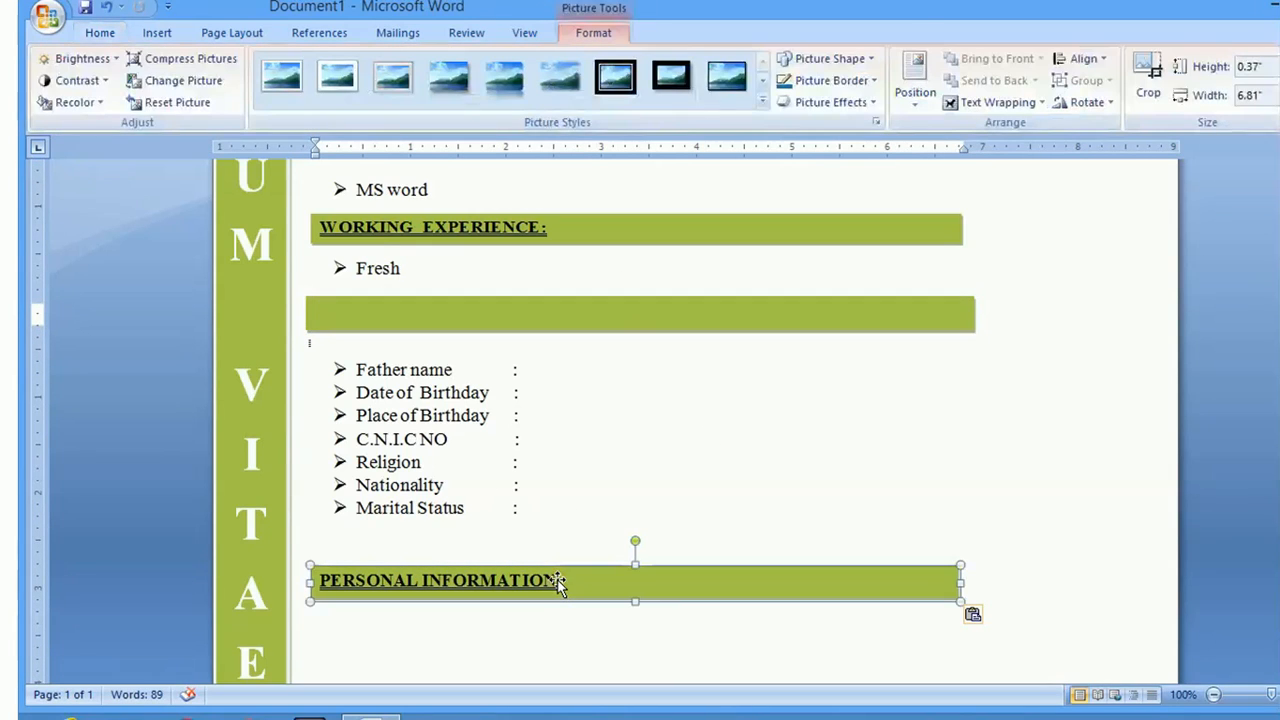